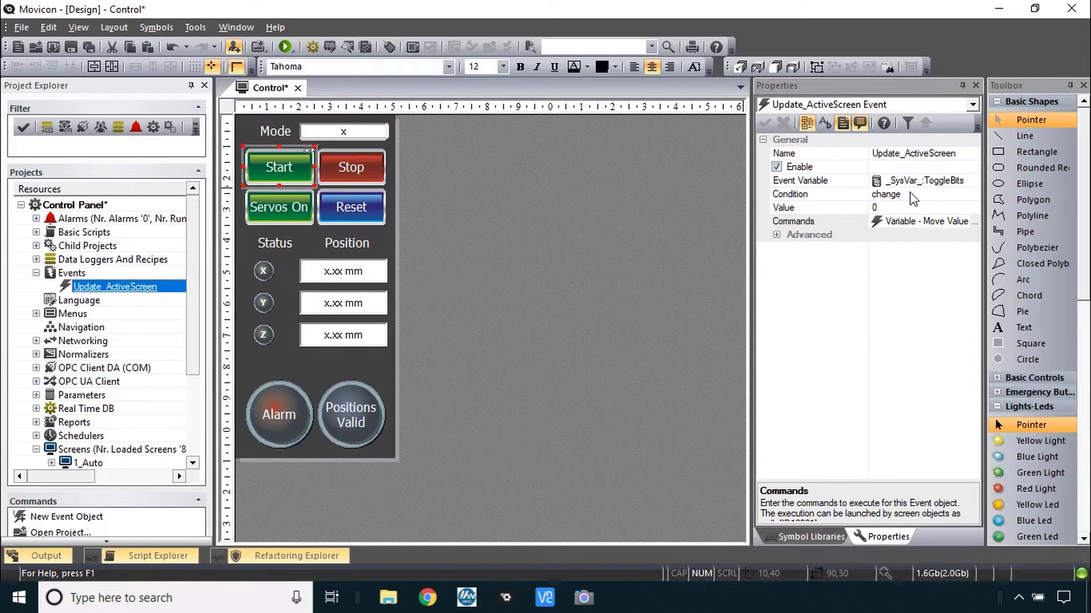
# Open the Update_ActiveScreen event's Move Value command and review its source and destination variables.
pyautogui.doubleClick(835, 224)
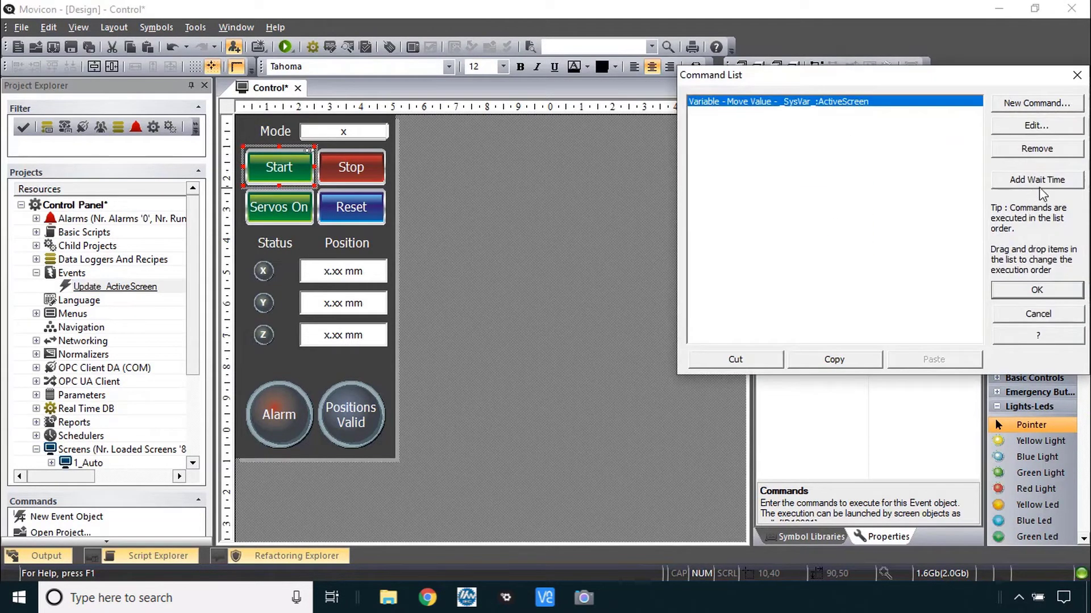
pyautogui.click(1036, 125)
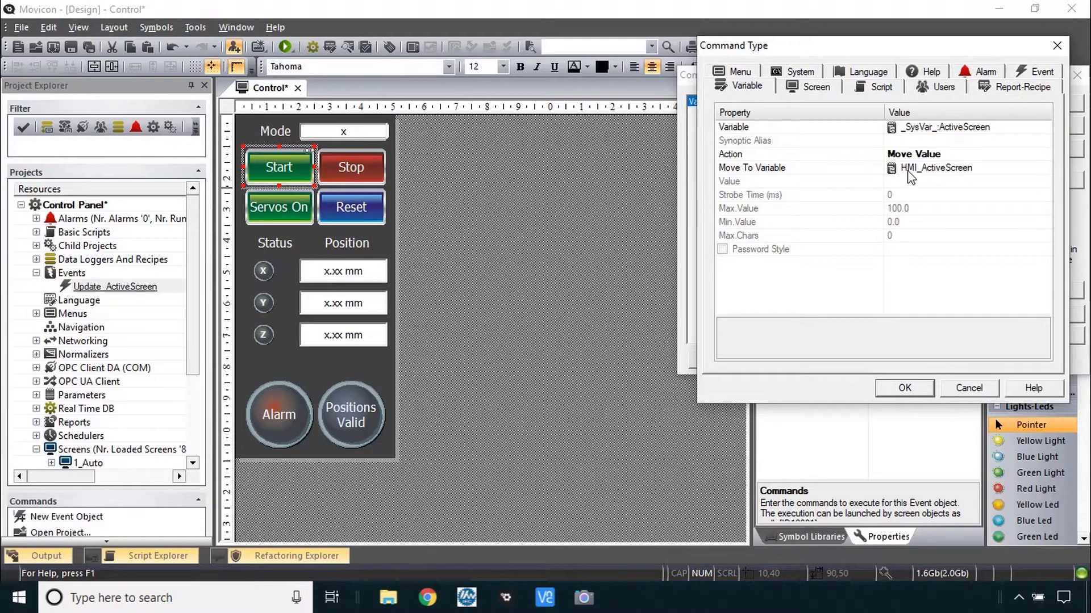
pyautogui.click(909, 388)
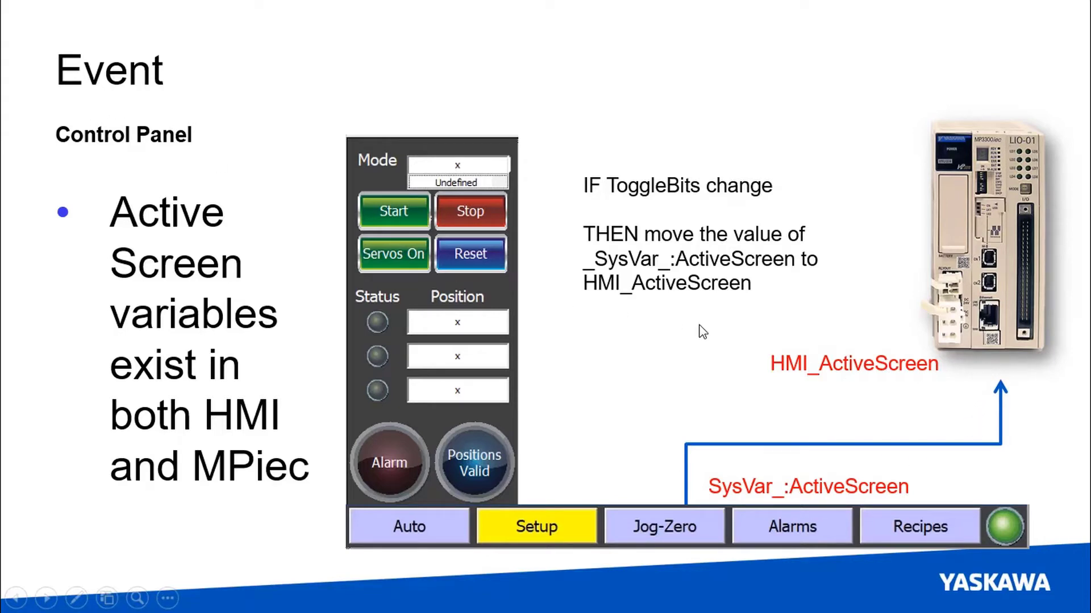
pyautogui.click(651, 316)
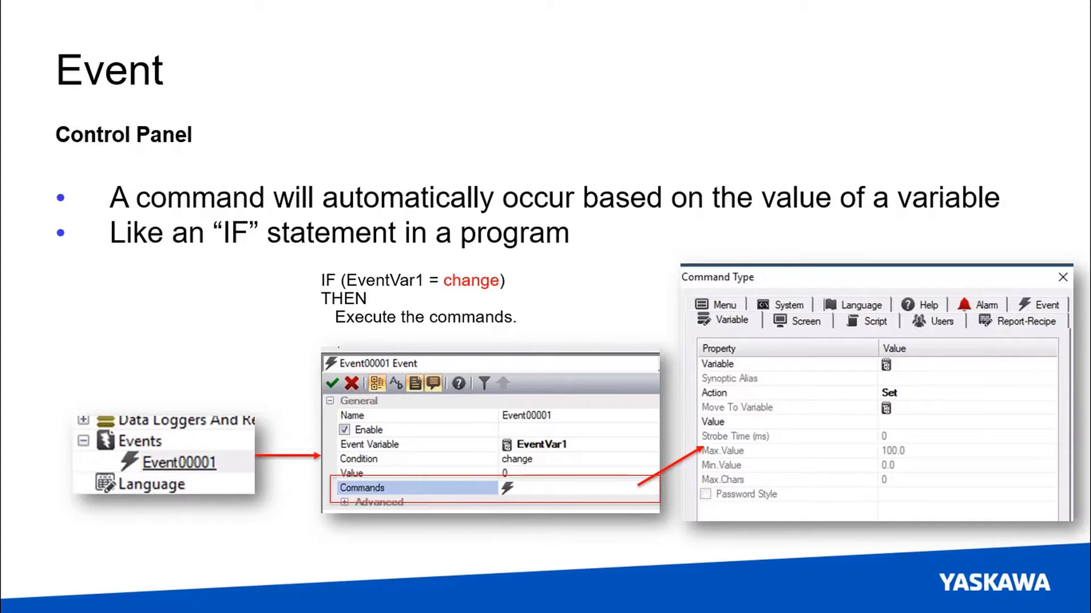
pyautogui.click(100, 244)
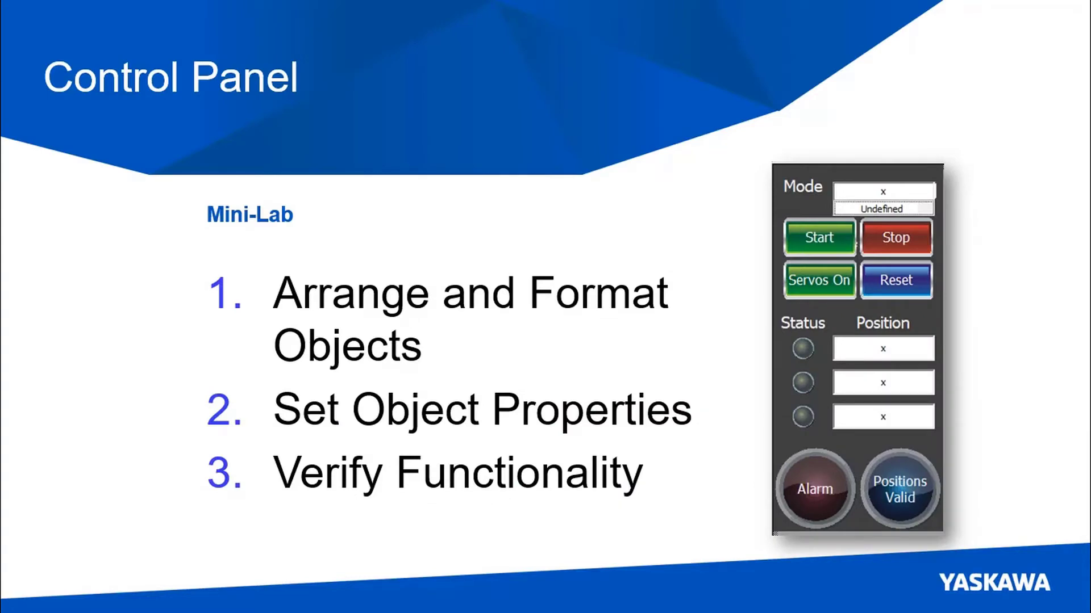
# Switch to Movicon and the Control Panel lab PDF, and read the control formatting instructions and variable table.
pyautogui.hotkey('alt', 'Tab')
pyautogui.click(1035, 15)
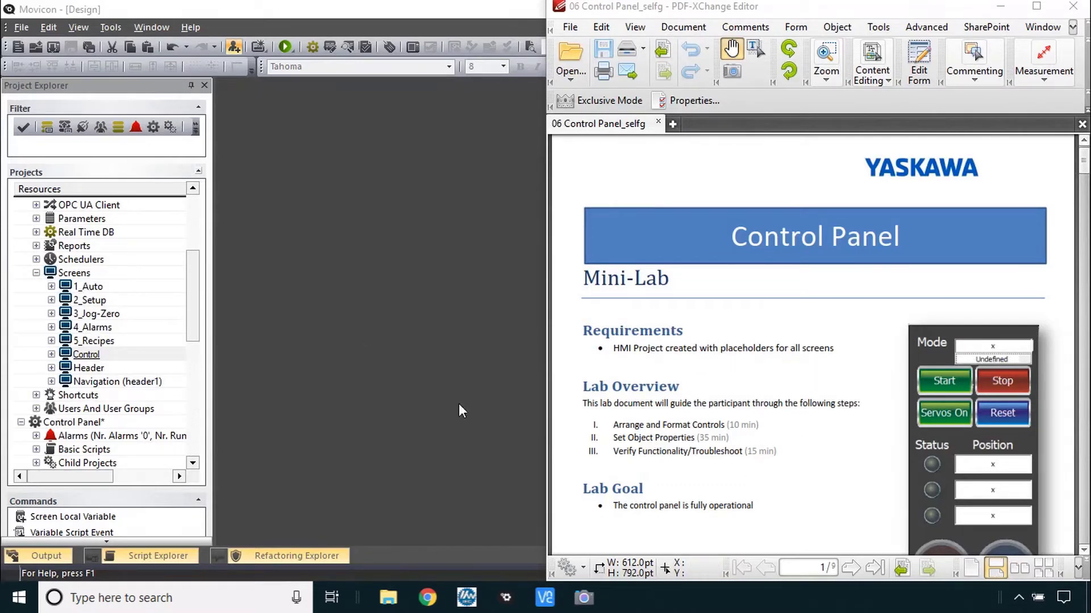
pyautogui.moveTo(699, 463); pyautogui.dragTo(697, 200)
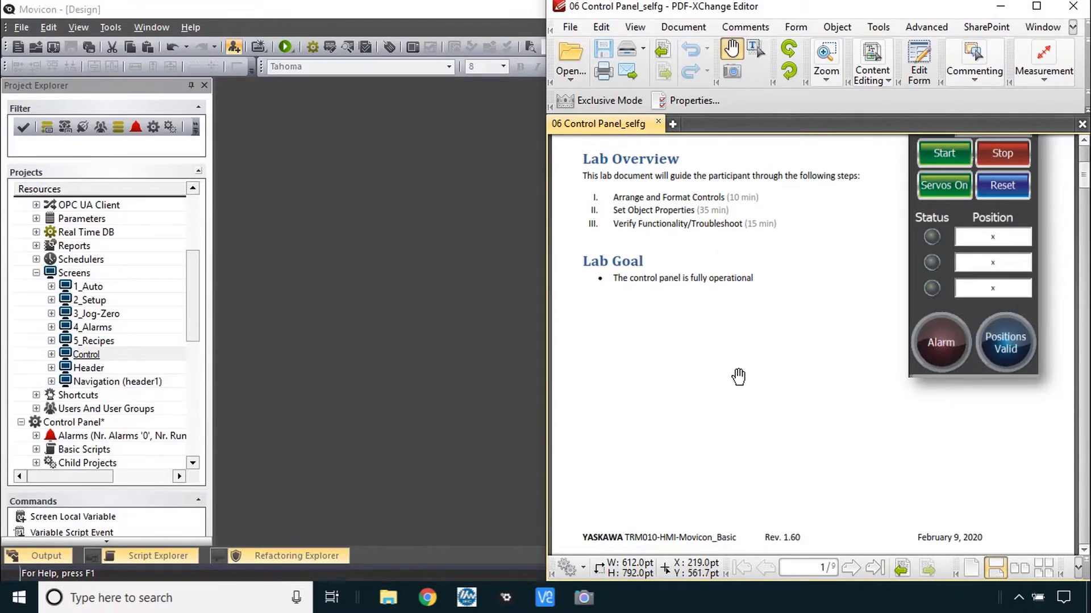
pyautogui.moveTo(773, 490); pyautogui.dragTo(794, 165)
pyautogui.moveTo(774, 470); pyautogui.dragTo(780, 307)
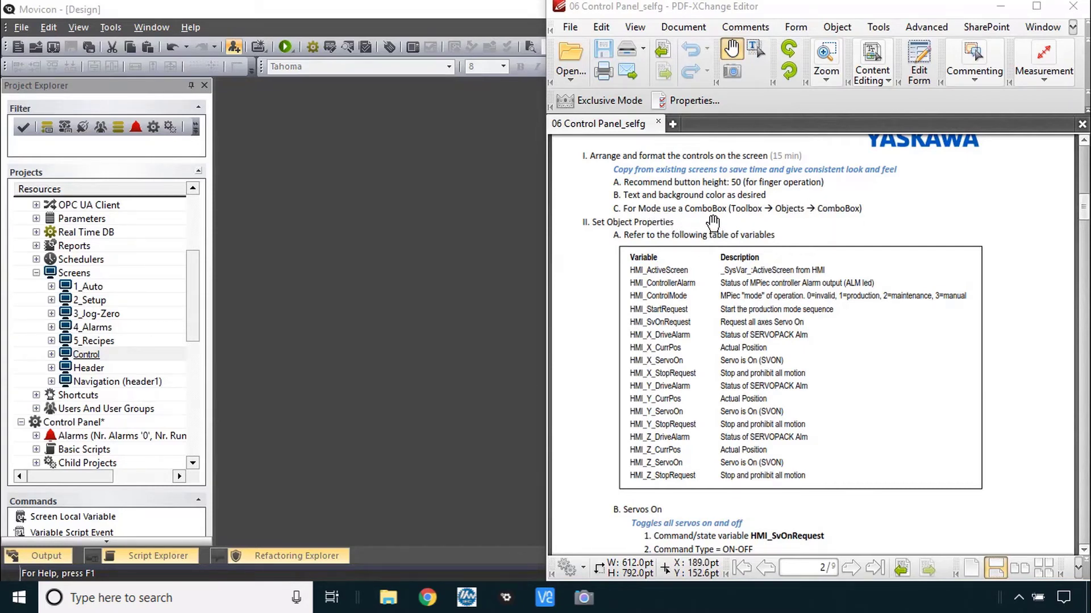
# Open the Control screen and delete its yellow "Control" placeholder text.
pyautogui.doubleClick(86, 354)
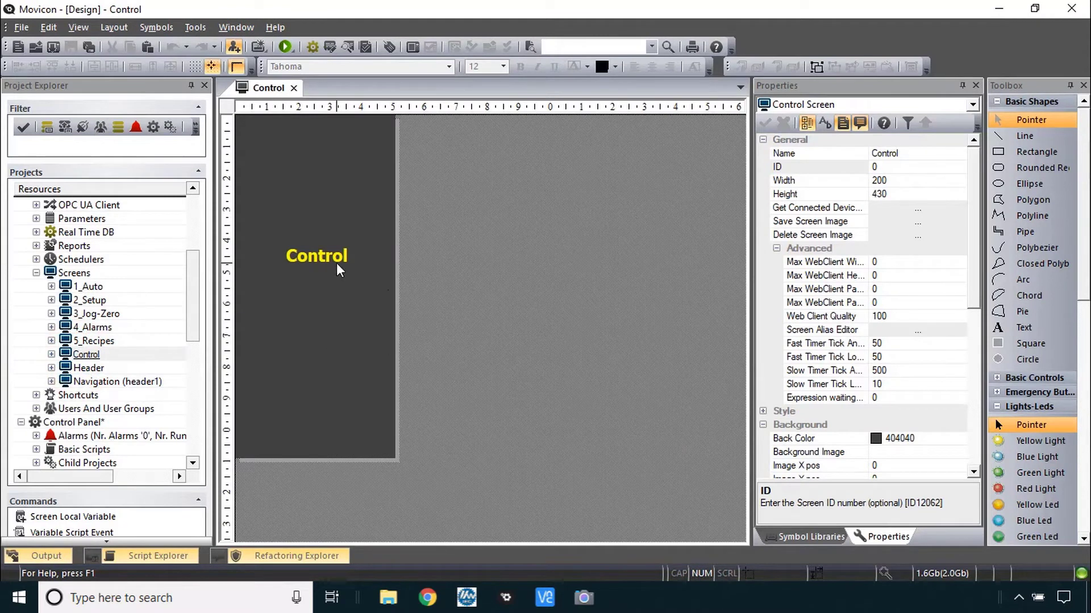
pyautogui.click(337, 268)
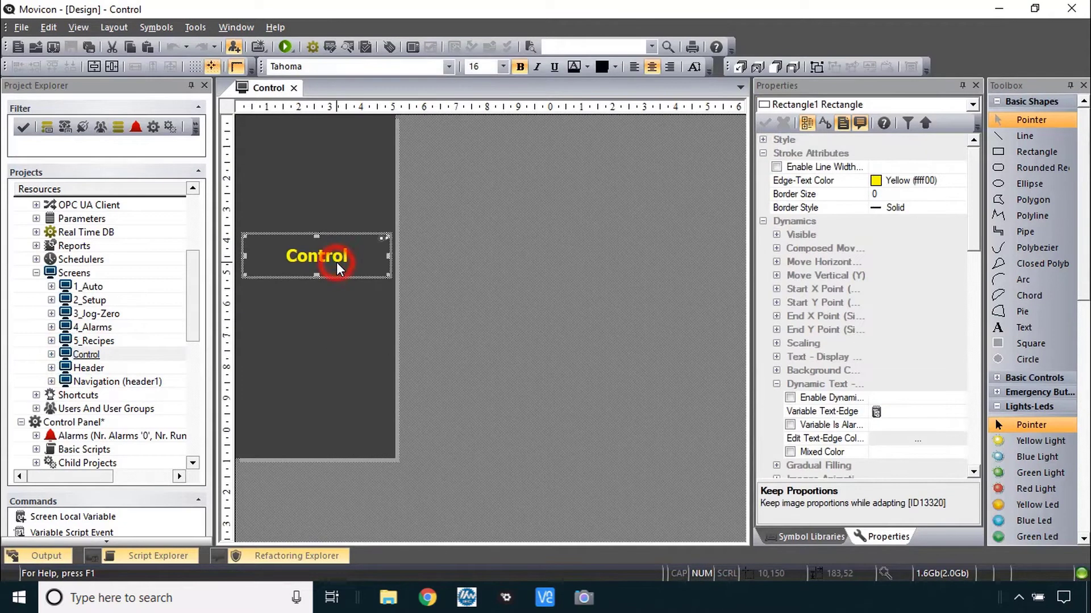
pyautogui.press('Delete')
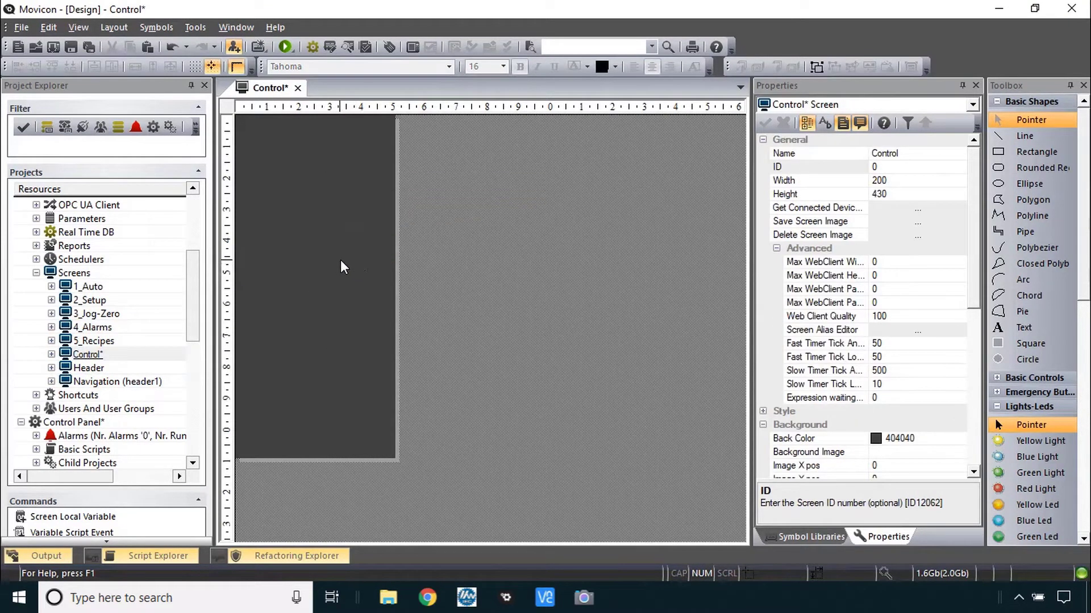
# Copy the "System Reboot" label from the 2_Setup screen into the Control screen and place it at X 0, Y 10.
pyautogui.doubleClick(86, 300)
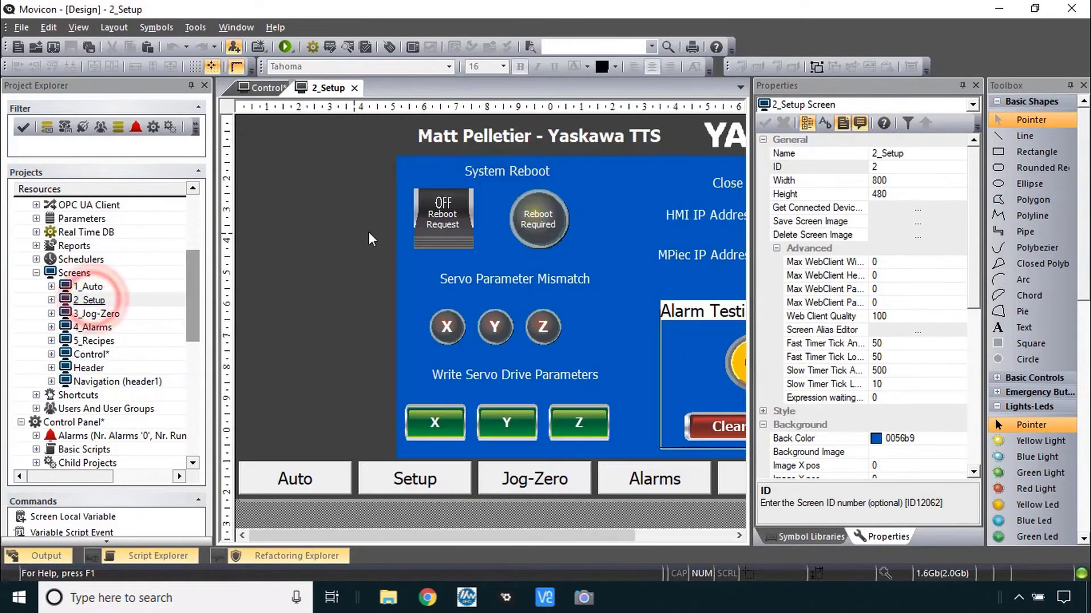
pyautogui.click(511, 171)
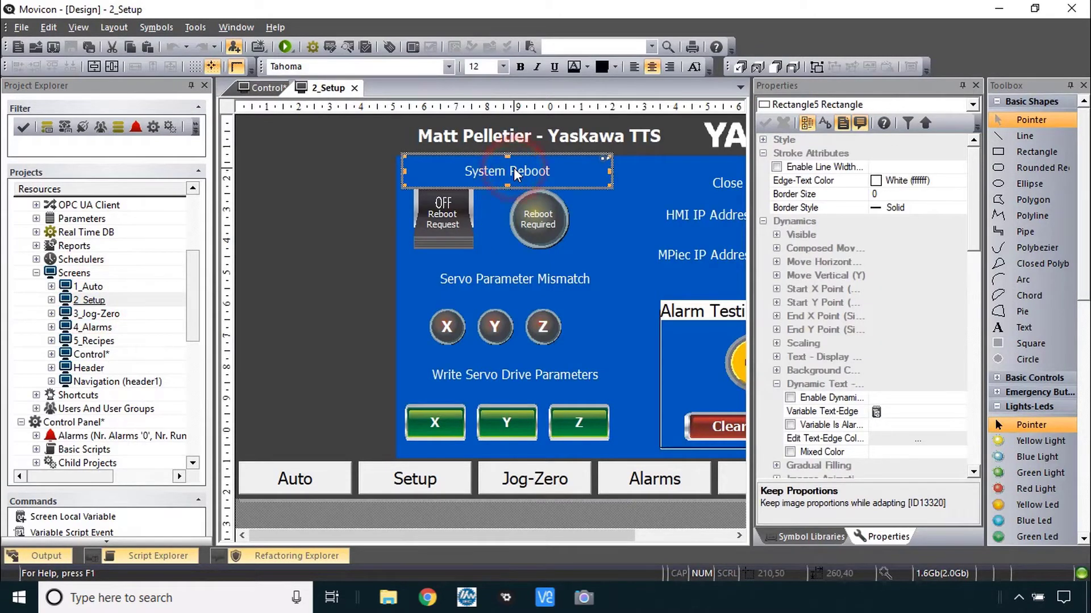
pyautogui.click(260, 87)
pyautogui.hotkey('ctrl', 'v')
pyautogui.moveTo(500, 169); pyautogui.dragTo(345, 150)
pyautogui.moveTo(246, 148); pyautogui.dragTo(274, 142)
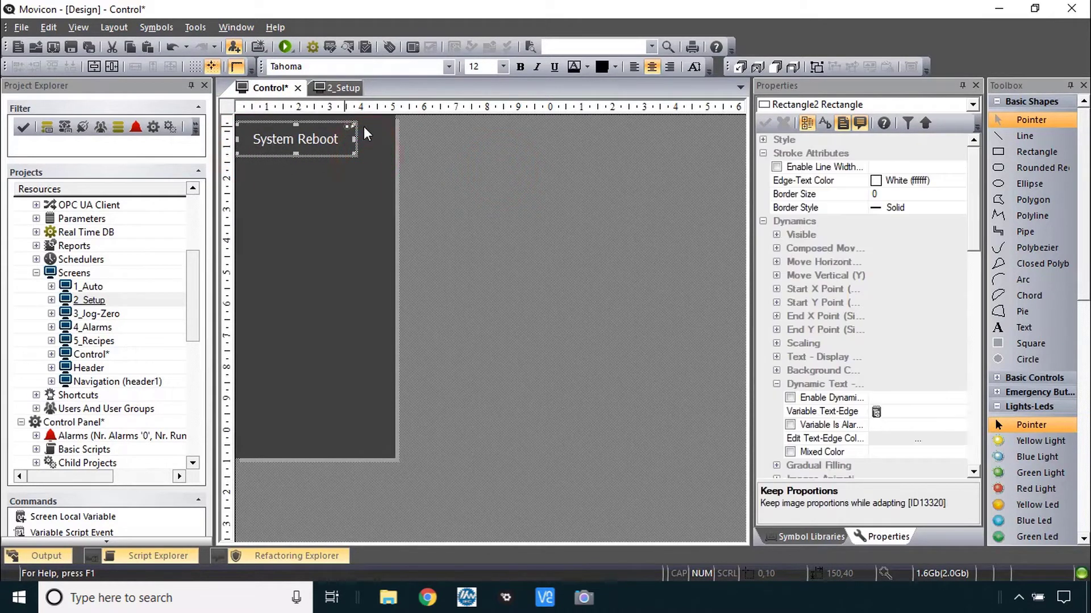
# Shrink the copied label to about 80 by 20 and change its text to "Mode".
pyautogui.doubleClick(262, 132)
pyautogui.moveTo(354, 139); pyautogui.dragTo(268, 138)
pyautogui.write('Mode')
pyautogui.click(275, 159)
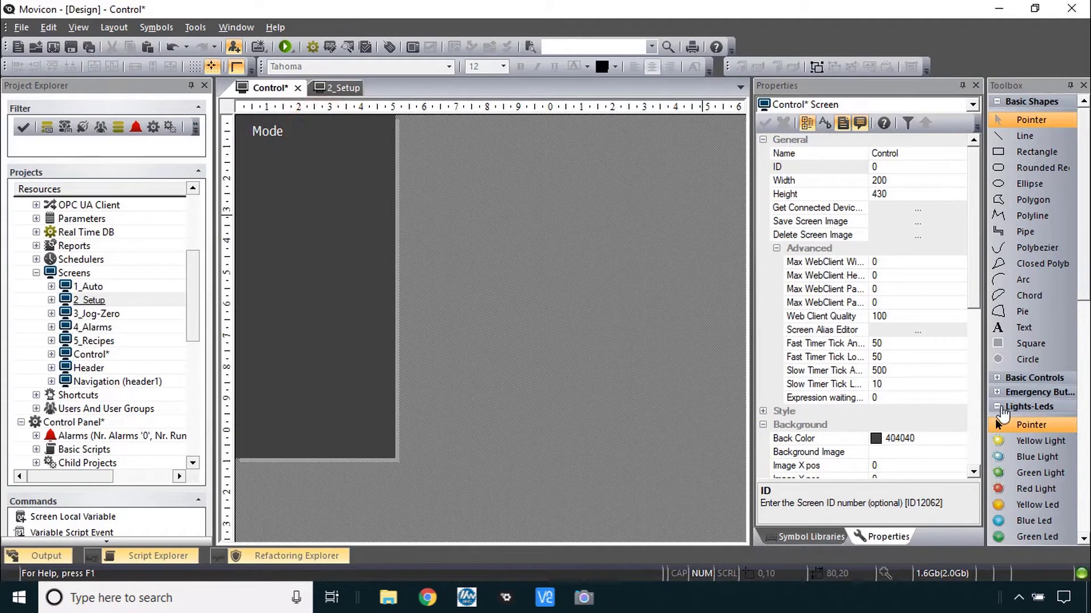
# Add a ComboBox of about 110 by 30 beside the Mode label.
pyautogui.click(999, 408)
pyautogui.click(1084, 338)
pyautogui.moveTo(1089, 473); pyautogui.dragTo(1089, 533)
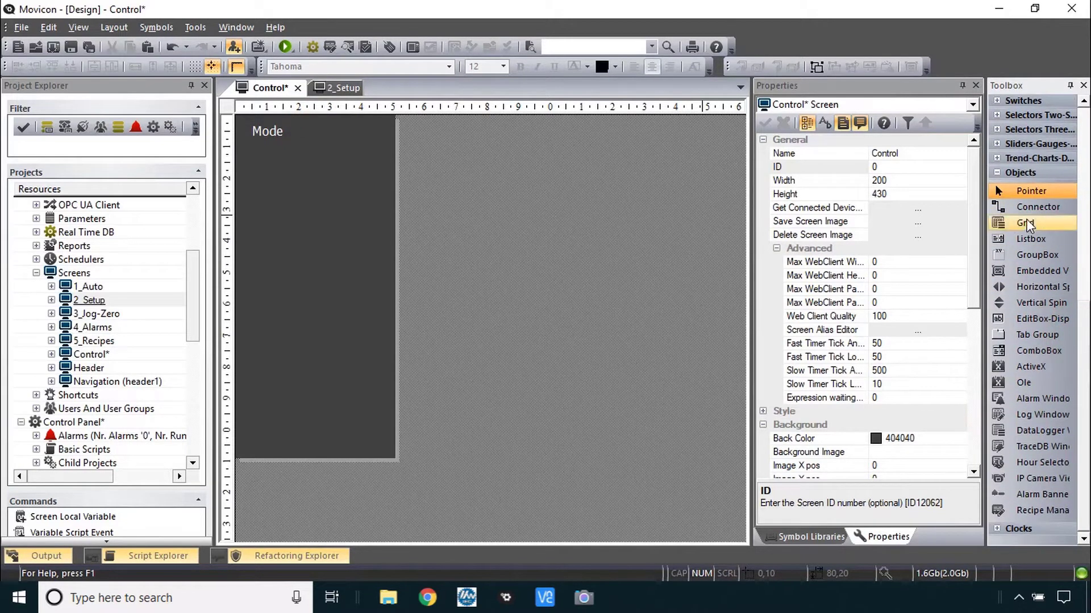
pyautogui.click(1036, 351)
pyautogui.moveTo(297, 118); pyautogui.dragTo(389, 148)
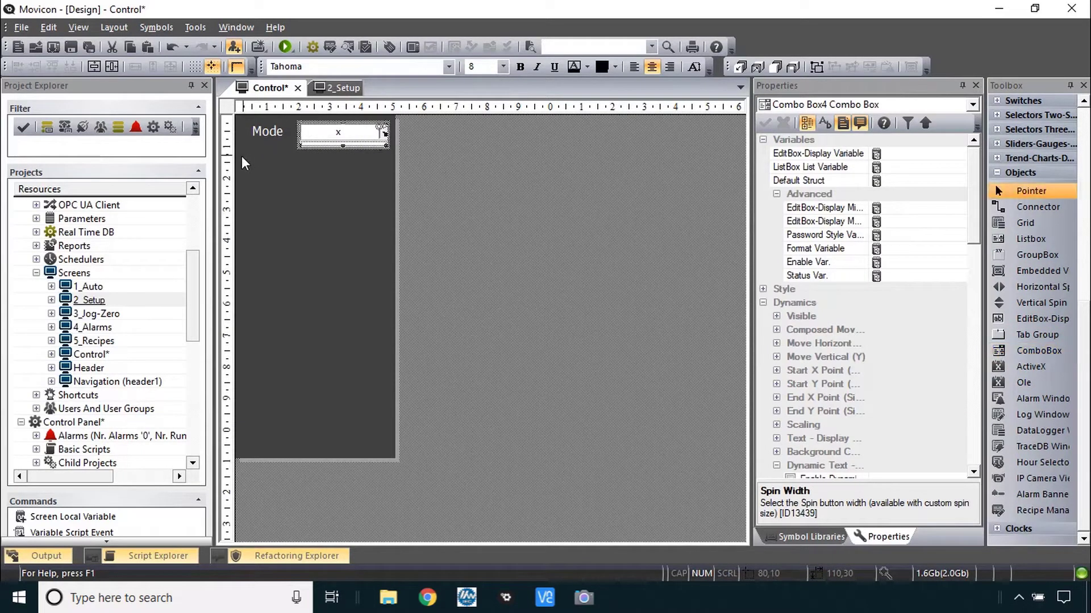
# Draw a green rectangular button about 90 by 50 below the Mode label and check its height property.
pyautogui.scroll(3, 996, 186)
pyautogui.click(1000, 179)
pyautogui.click(1018, 263)
pyautogui.moveTo(241, 166)
pyautogui.mouseDown()
pyautogui.moveTo(309, 183)
pyautogui.moveTo(310, 199)
pyautogui.mouseUp()
pyautogui.click(277, 180)
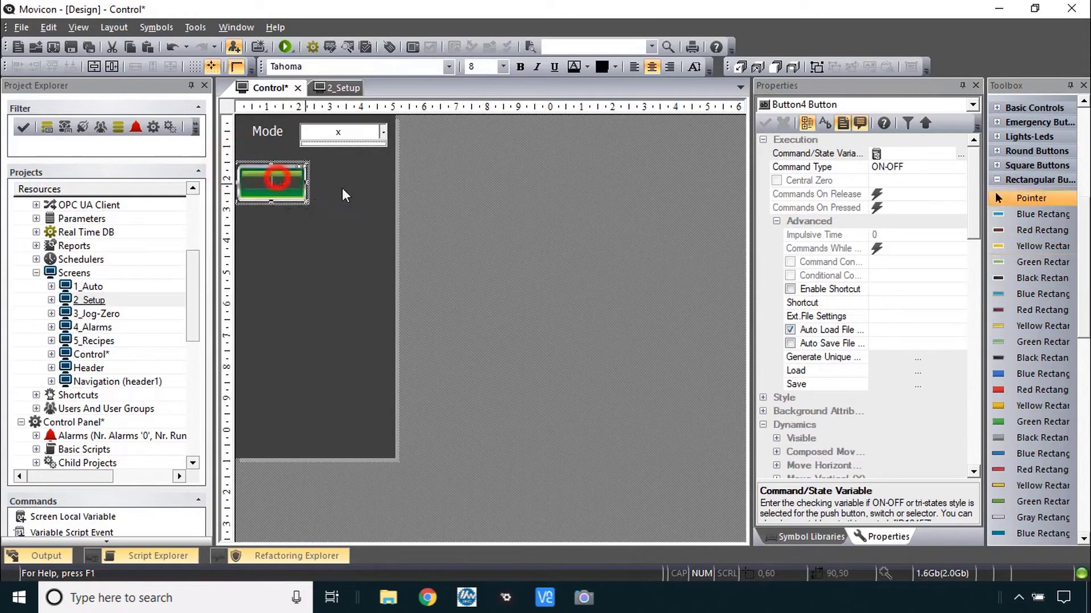
pyautogui.click(847, 373)
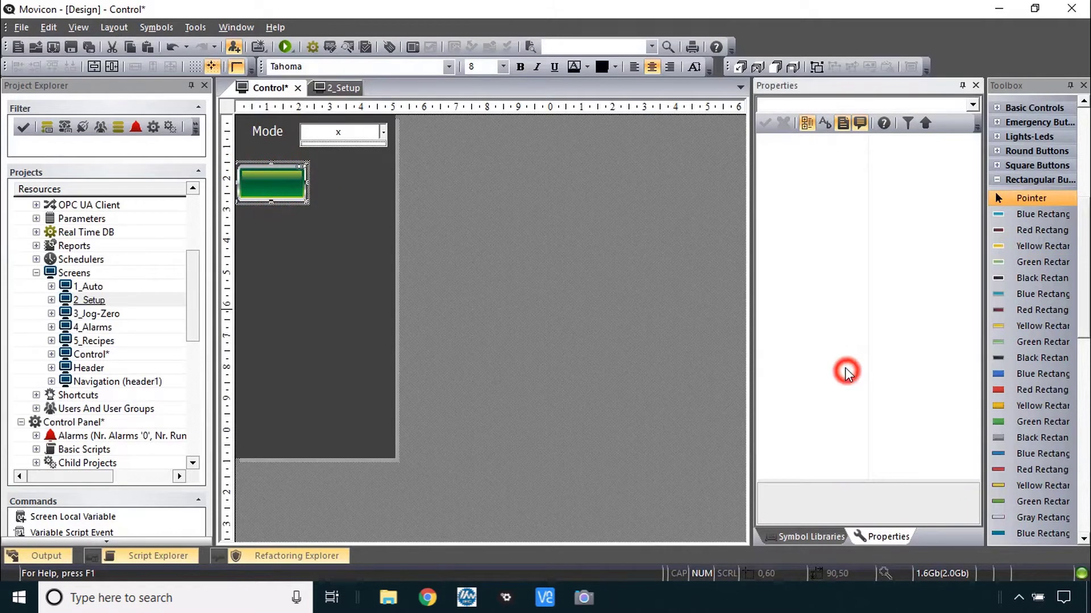
pyautogui.scroll(-10, 861, 334)
pyautogui.click(792, 275)
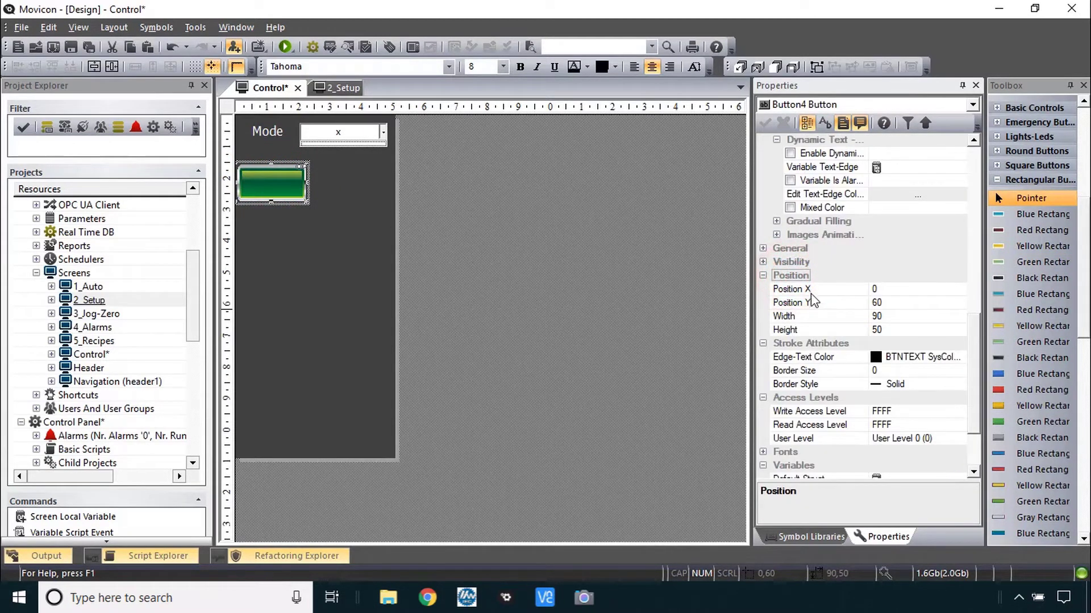
pyautogui.click(894, 329)
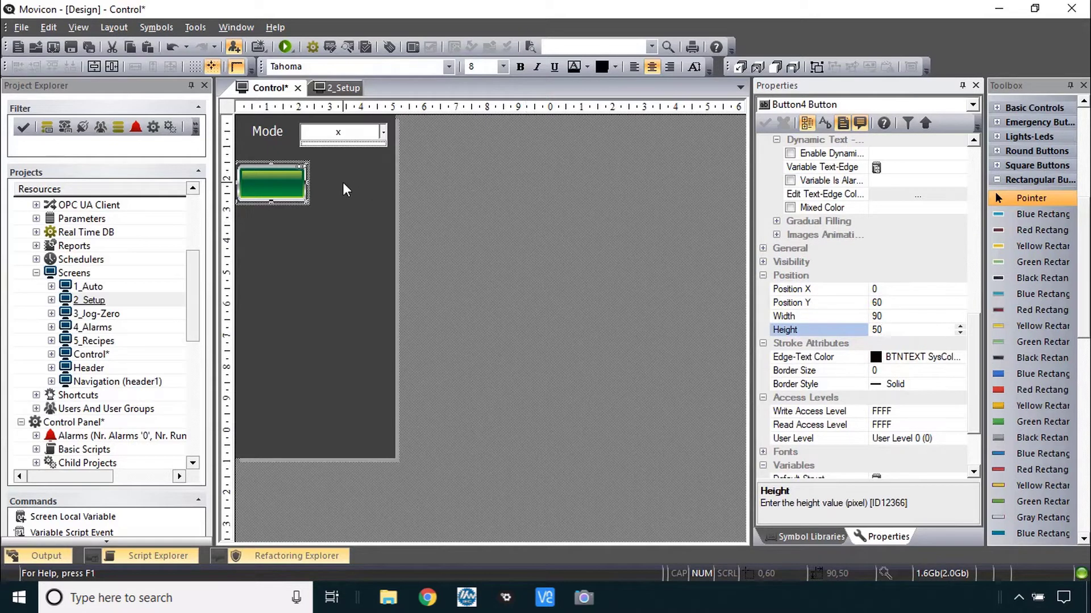
# Label the green button "Start" in white, non-bold 12-point text.
pyautogui.click(273, 184)
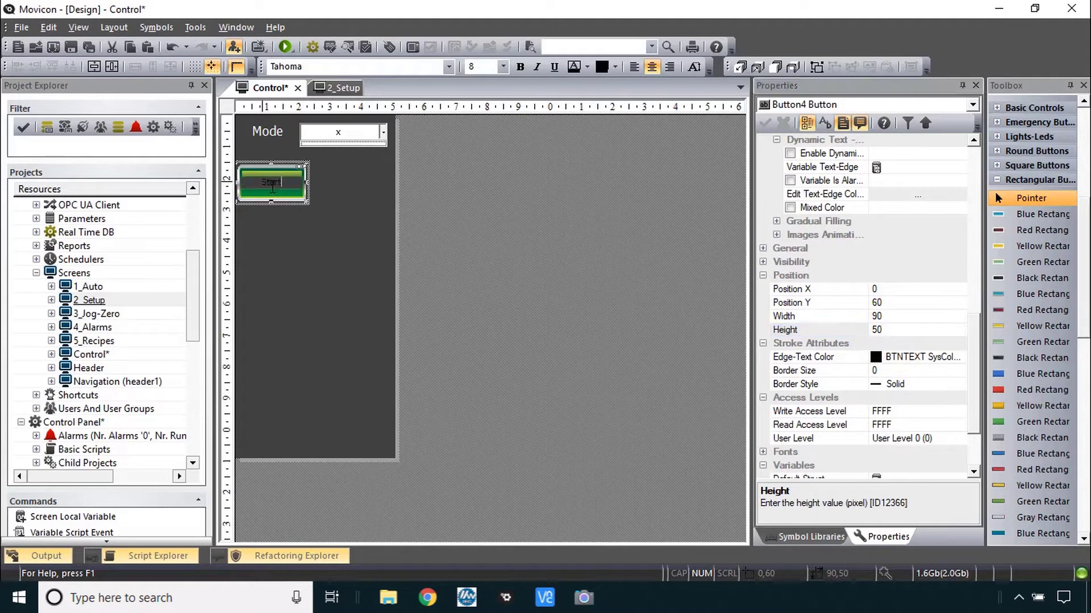
pyautogui.click(503, 67)
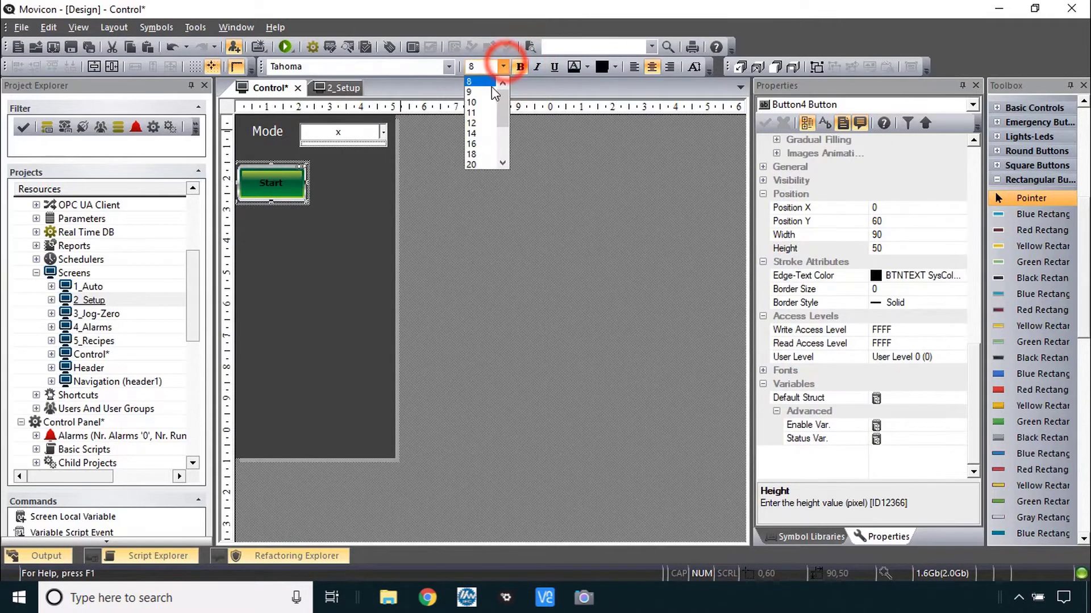
pyautogui.click(481, 123)
pyautogui.click(521, 69)
pyautogui.click(520, 68)
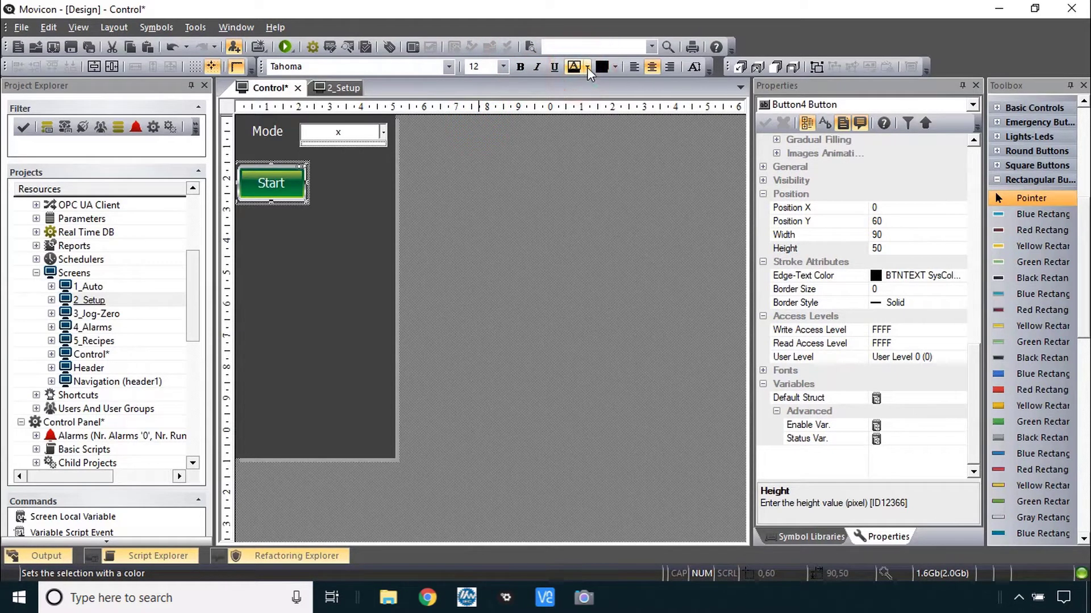
pyautogui.click(341, 219)
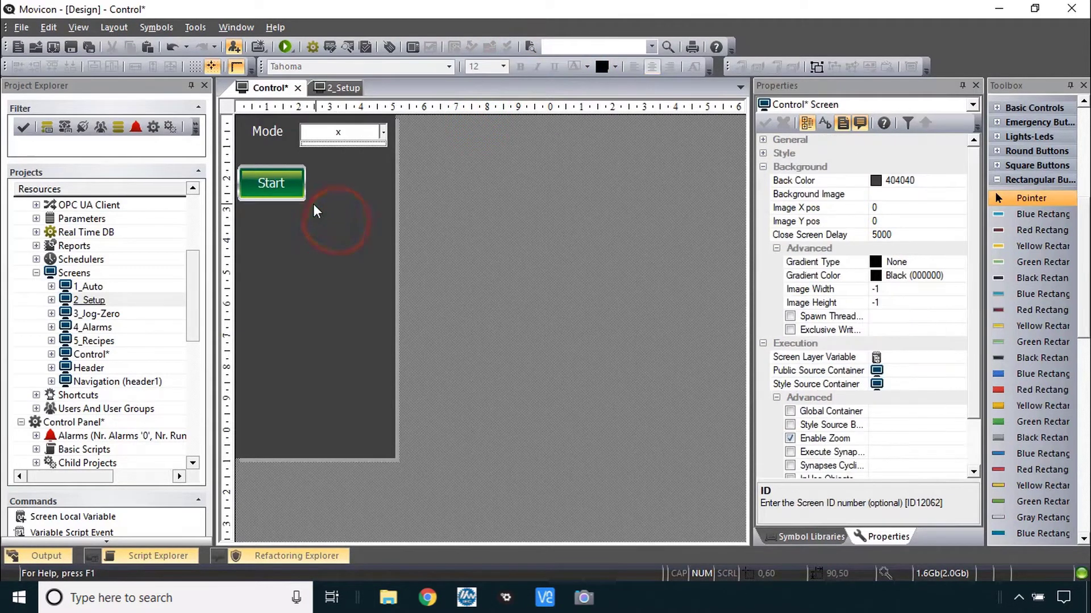
# Duplicate the Start button twice, placing one copy beside it at X 90, Y 60 and one directly below it.
pyautogui.click(284, 193)
pyautogui.hotkey('ctrl', 'v')
pyautogui.moveTo(286, 192); pyautogui.dragTo(338, 190)
pyautogui.hotkey('ctrl', 'v')
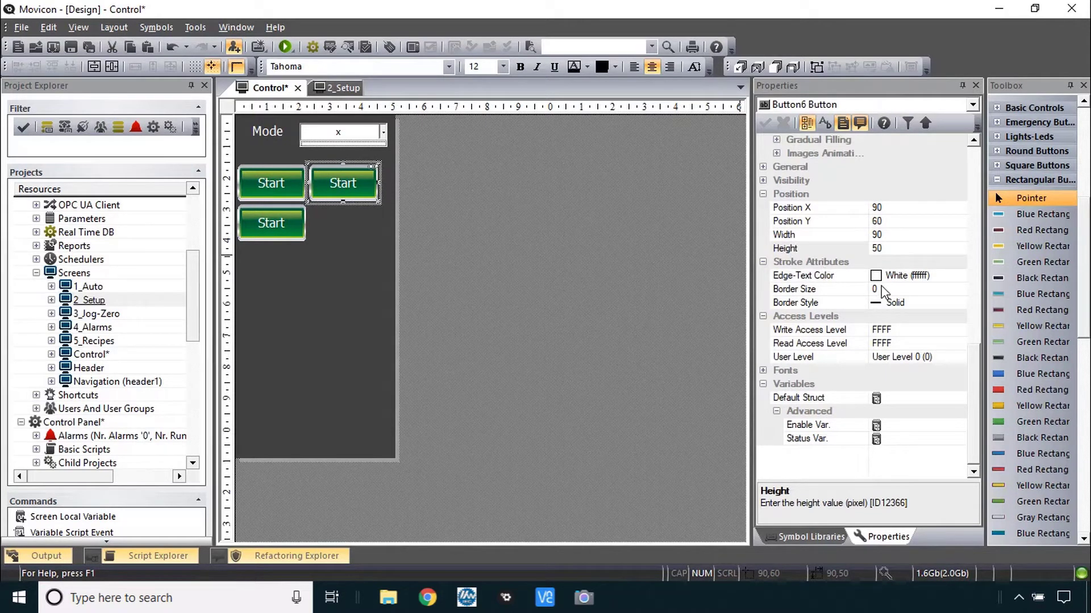
# Apply a red rectangular button style to the copy beside the Start button and change its text to "Stop".
pyautogui.scroll(-8, 799, 419)
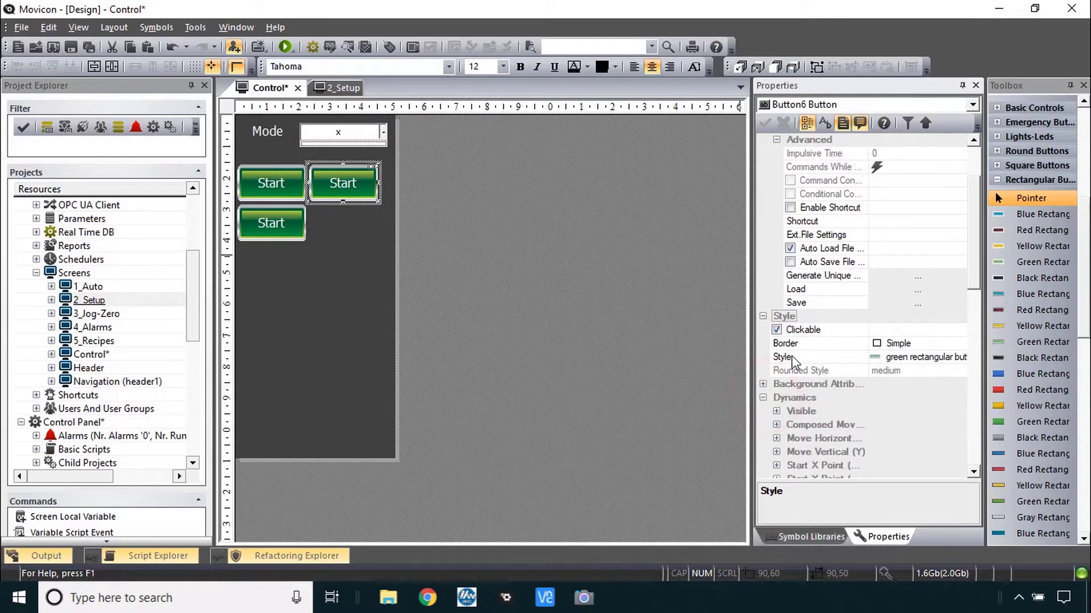
pyautogui.click(794, 357)
pyautogui.click(961, 356)
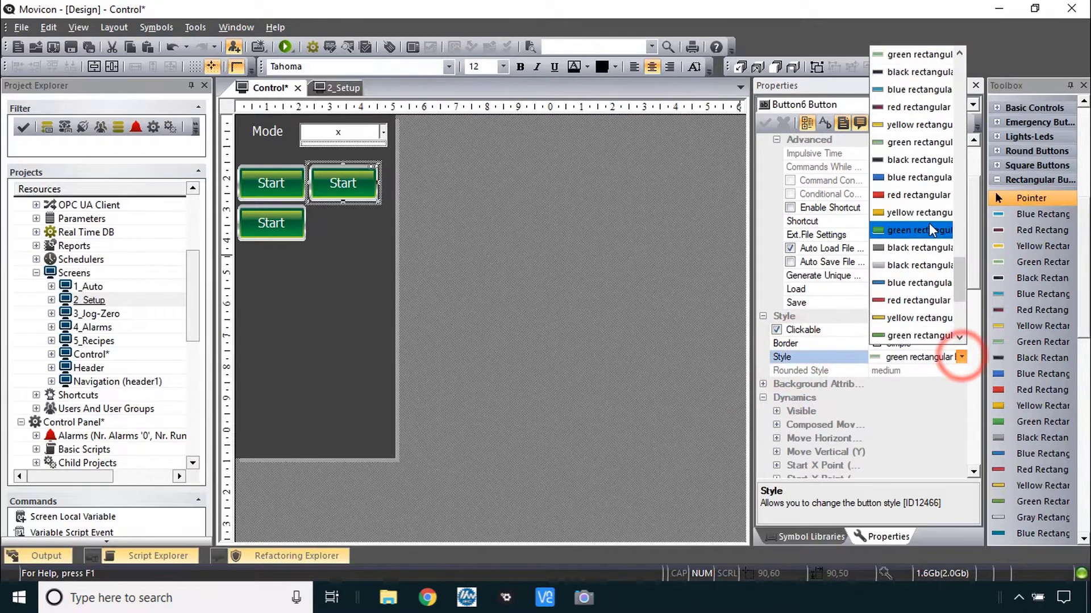
pyautogui.scroll(1, 906, 182)
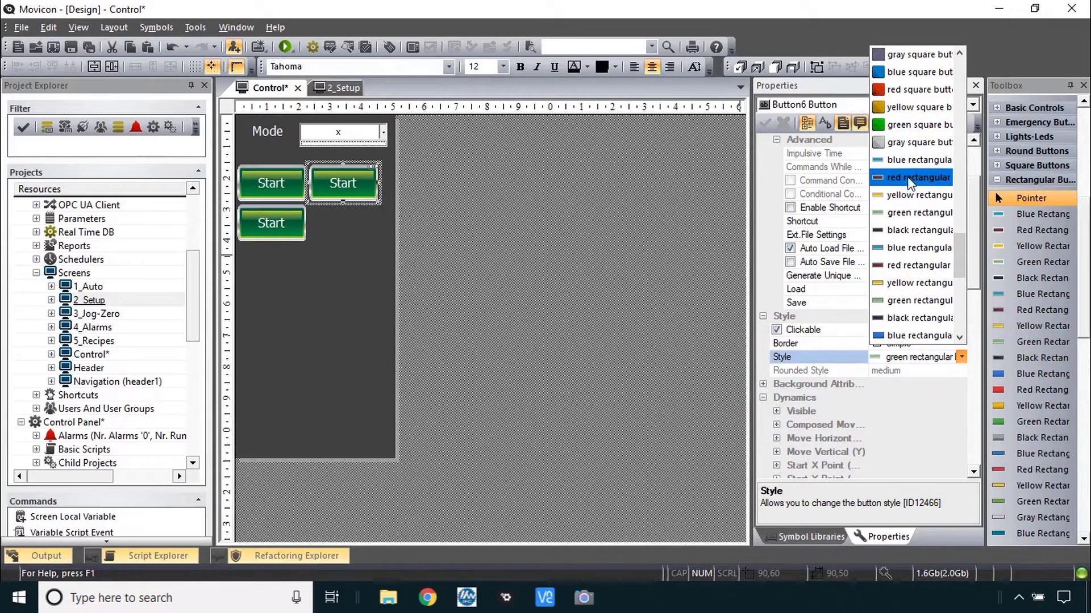
pyautogui.click(904, 181)
pyautogui.click(343, 181)
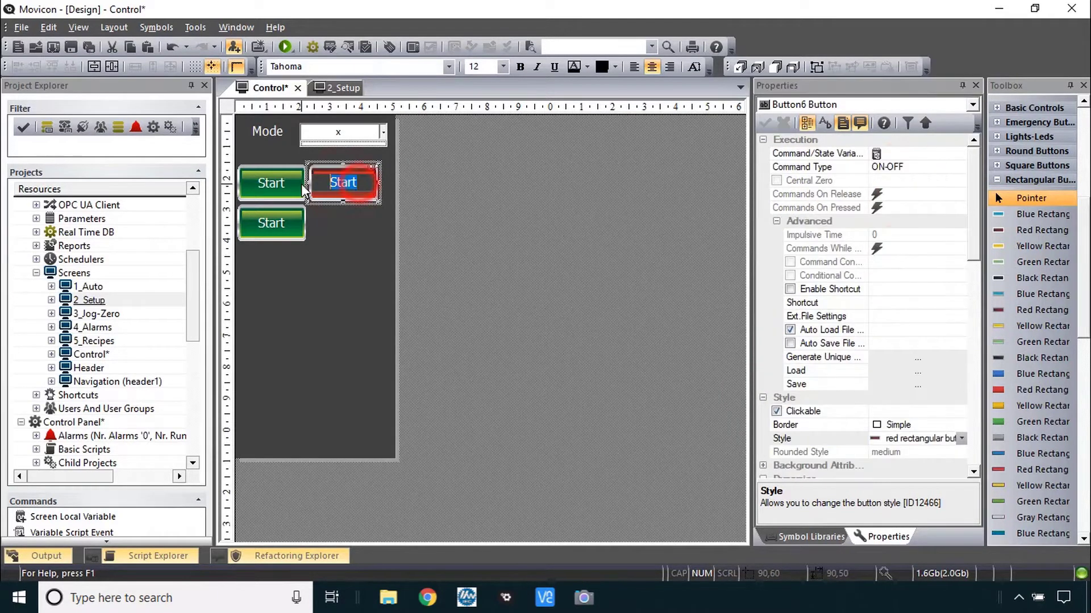
pyautogui.write('Stop')
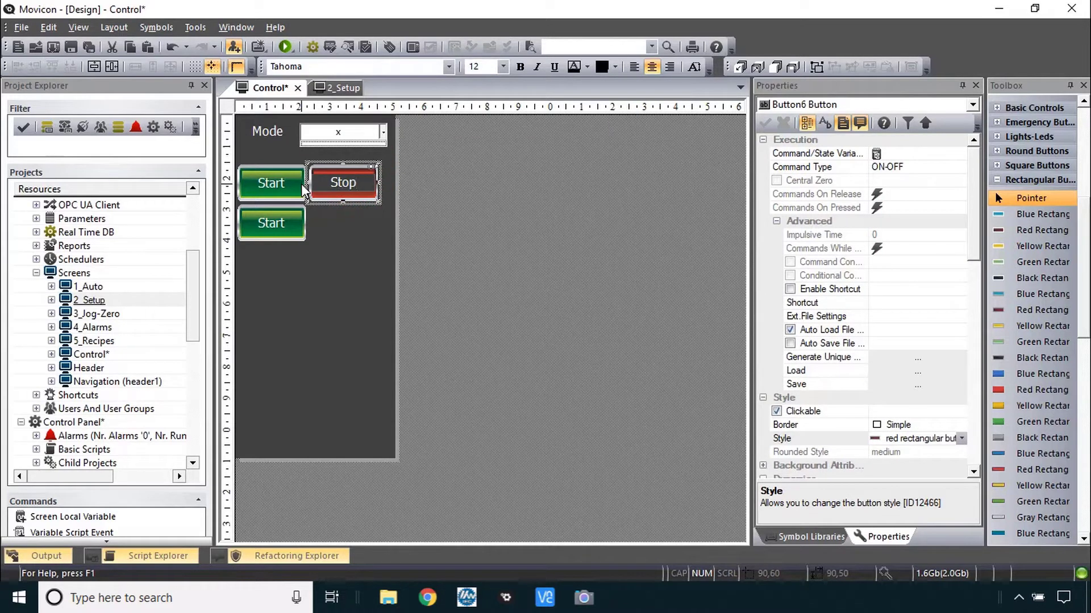
# Paste another Start button below Stop at X 90, Y 110 and change its text to "Reset".
pyautogui.click(340, 215)
pyautogui.hotkey('ctrl', 'v')
pyautogui.moveTo(313, 219); pyautogui.dragTo(343, 233)
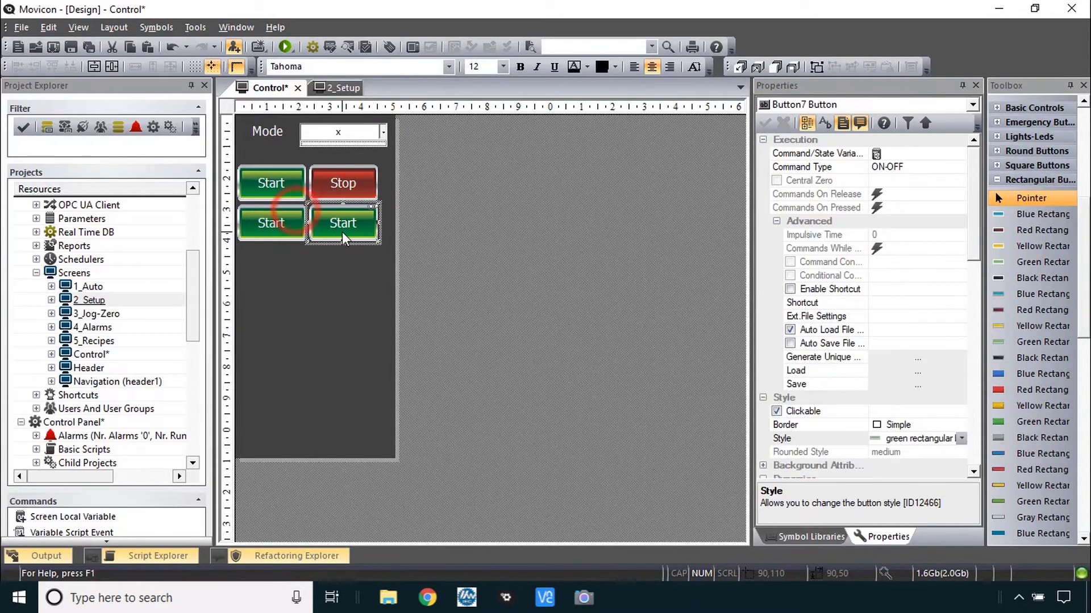
pyautogui.click(344, 227)
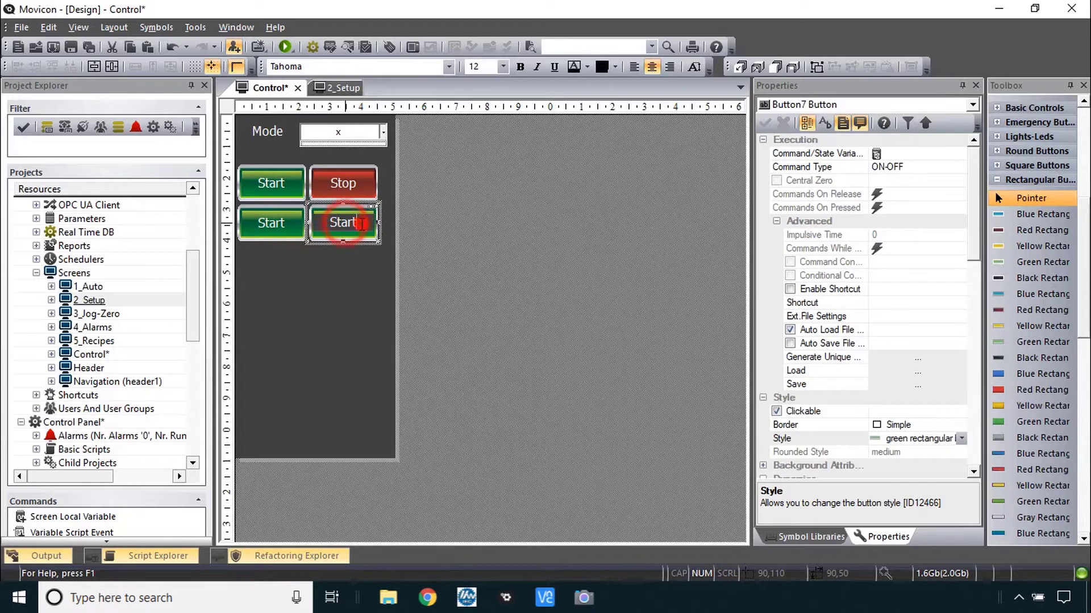
pyautogui.write('Reset')
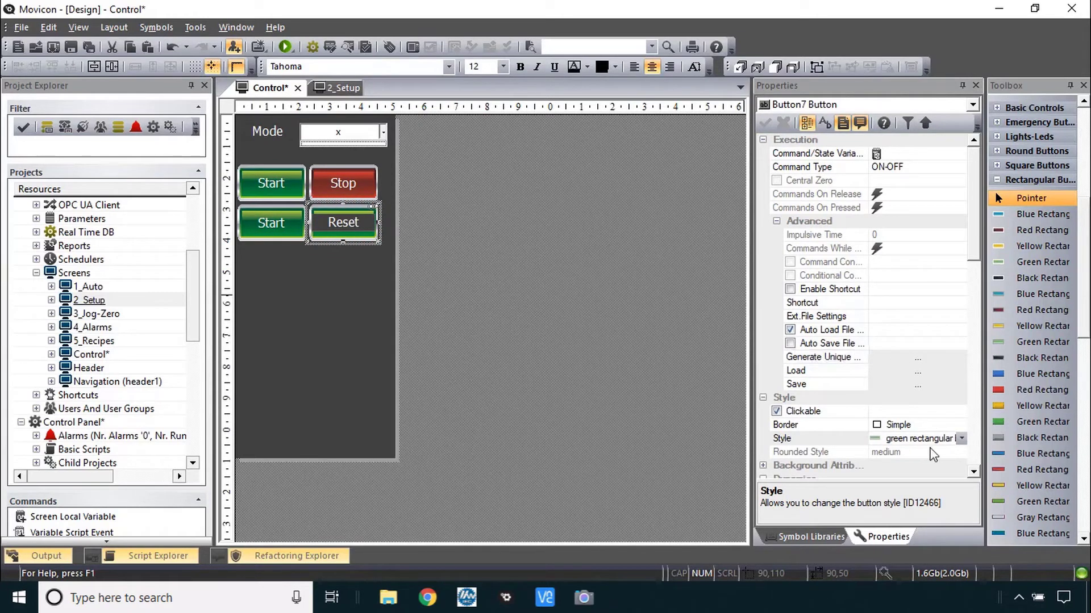
# Apply the blue rectangular button style to the Reset button.
pyautogui.click(961, 439)
pyautogui.click(960, 439)
pyautogui.click(915, 185)
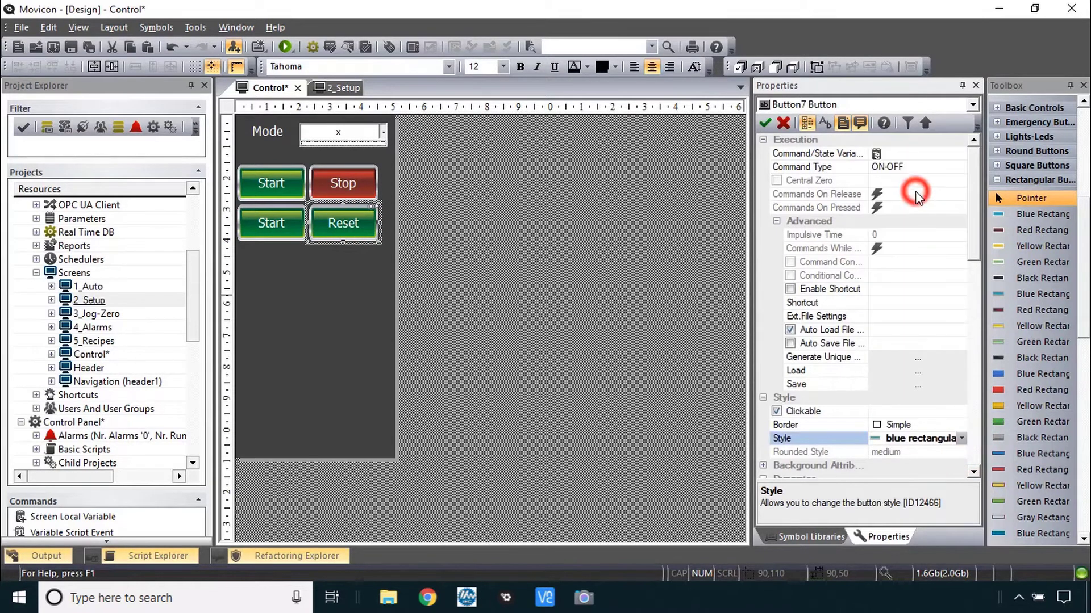
pyautogui.click(384, 296)
# Change the lower green Start button's text to "Servos On" and shift all four buttons right so the group starts at X 10.
pyautogui.click(284, 223)
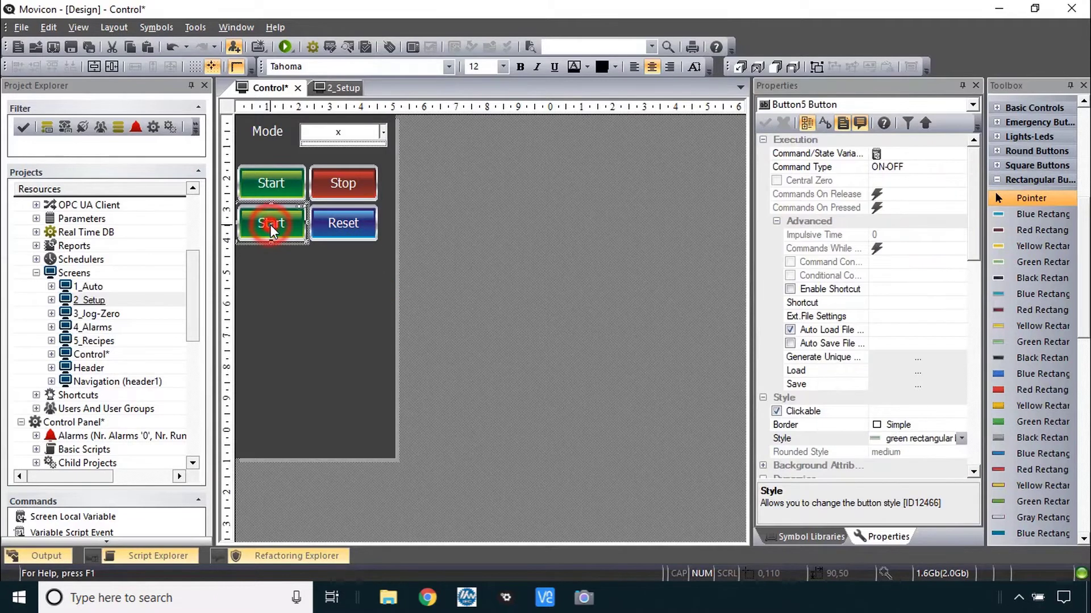
pyautogui.doubleClick(271, 222)
pyautogui.moveTo(438, 277); pyautogui.dragTo(269, 186)
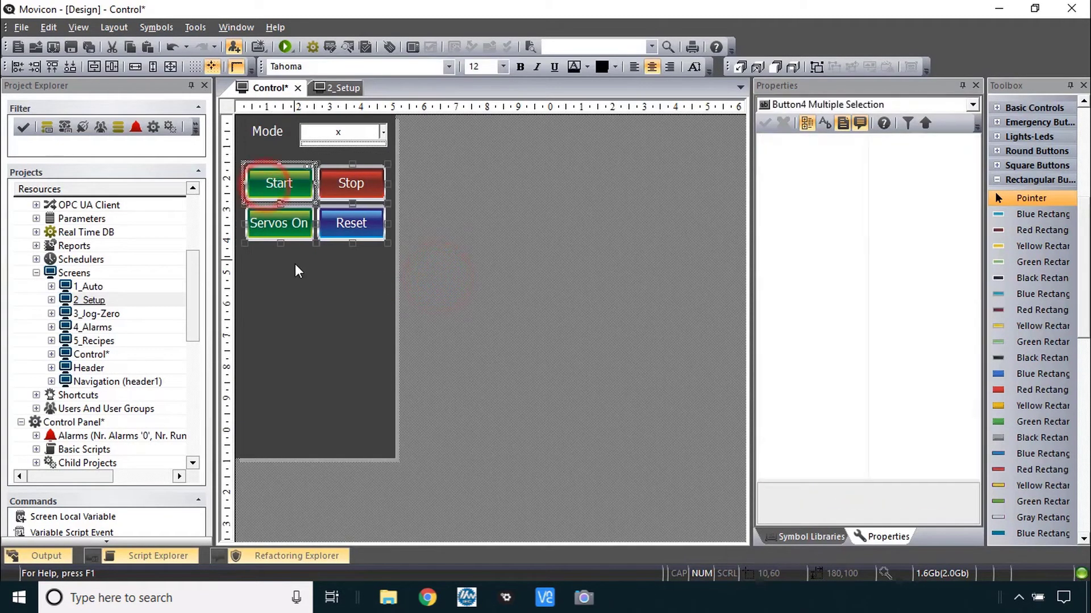
pyautogui.click(295, 284)
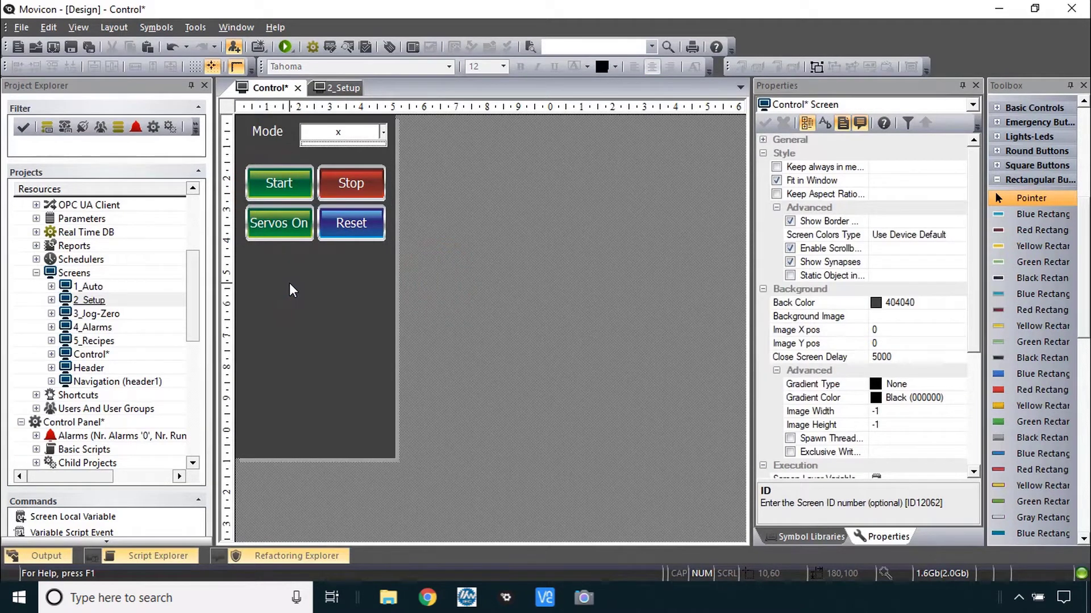
# Duplicate the Mode label twice side by side below the buttons and change the texts to "Status" and "Position".
pyautogui.click(263, 128)
pyautogui.click(268, 276)
pyautogui.hotkey('ctrl', 'v')
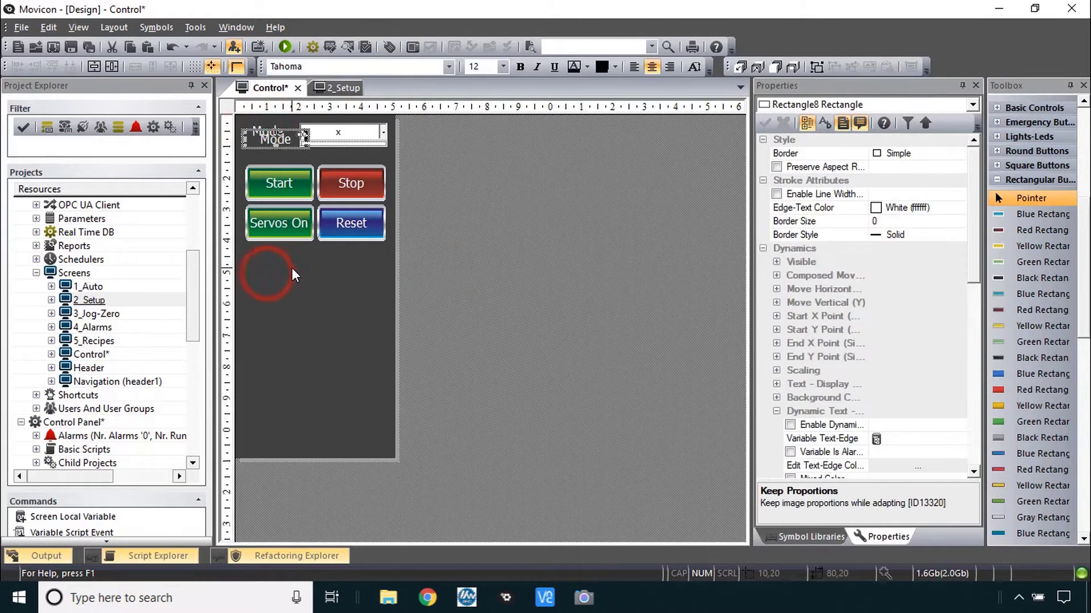
pyautogui.moveTo(272, 137); pyautogui.dragTo(270, 262)
pyautogui.doubleClick(271, 267)
pyautogui.write('Statu')
pyautogui.doubleClick(347, 267)
pyautogui.write('Position')
pyautogui.click(353, 327)
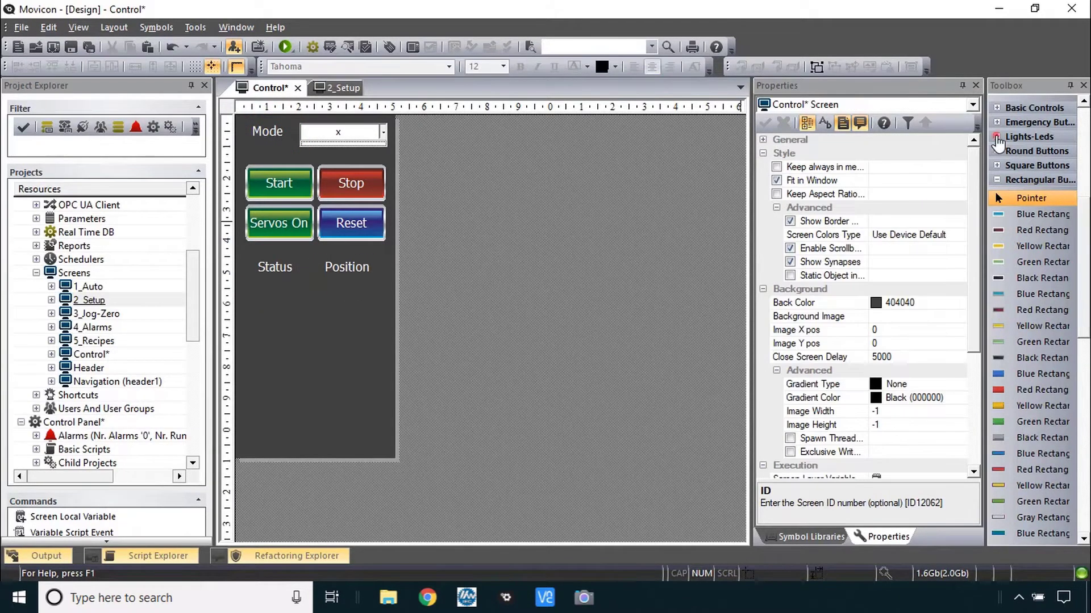
# Place a 40 by 40 green light below the Status label and label it "X" in white 10-point text.
pyautogui.click(996, 137)
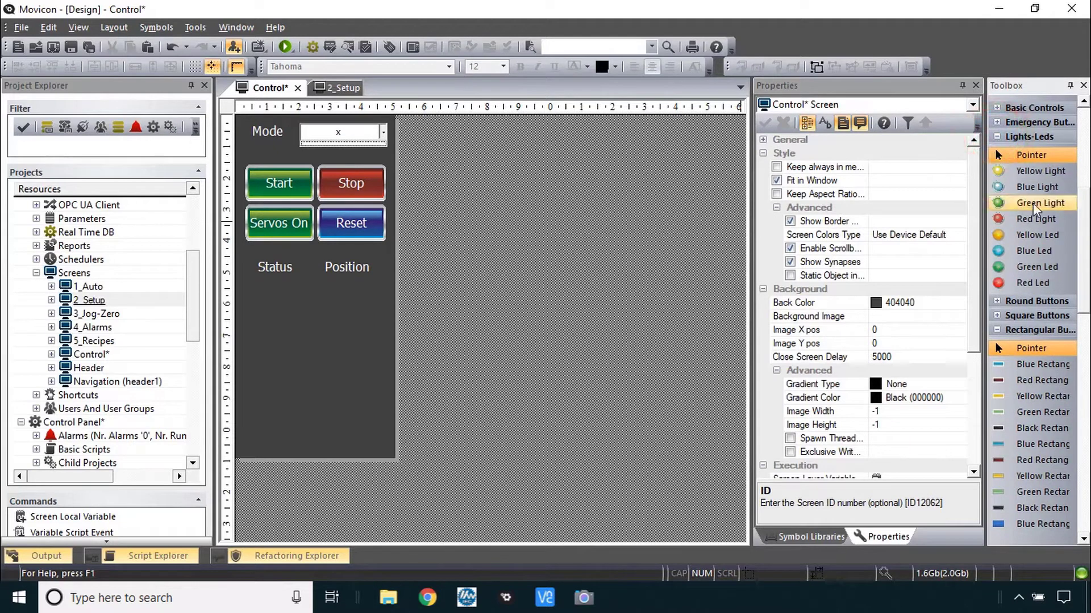
pyautogui.click(1025, 202)
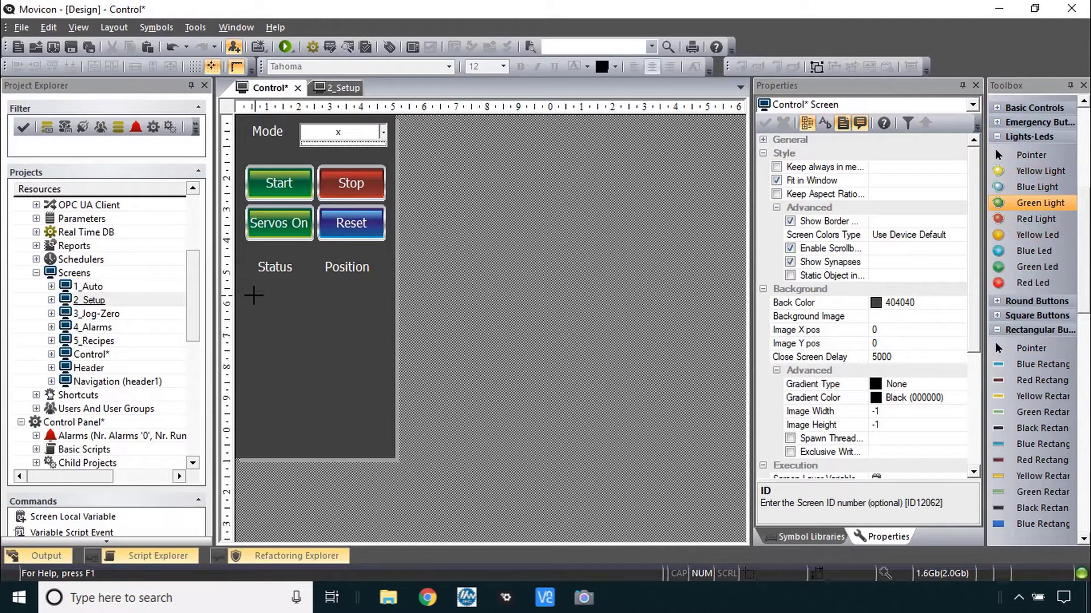
pyautogui.moveTo(254, 294); pyautogui.dragTo(283, 320)
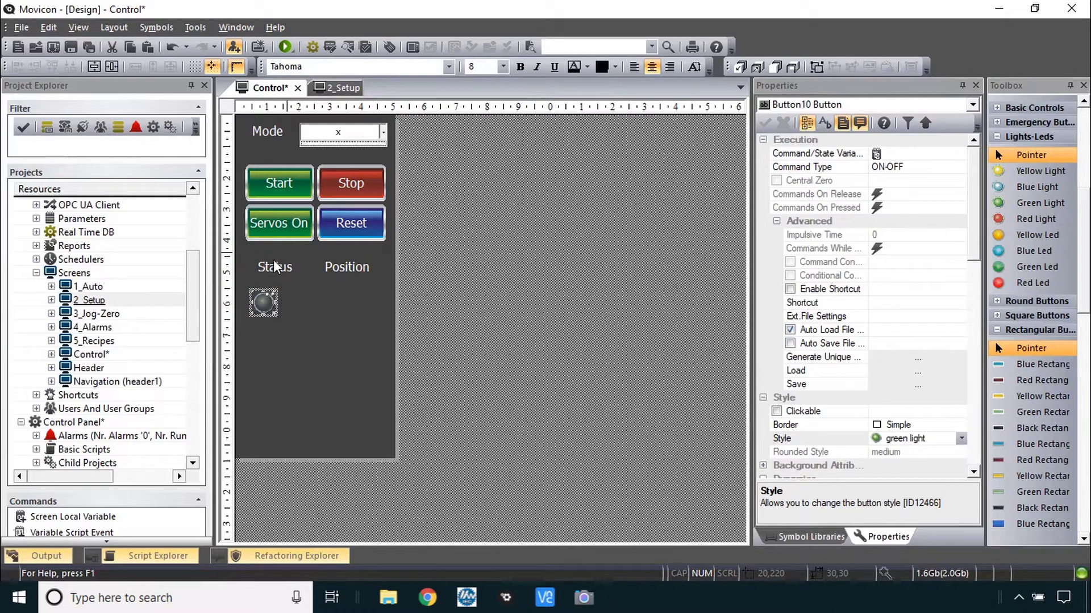
pyautogui.doubleClick(266, 303)
pyautogui.write('X')
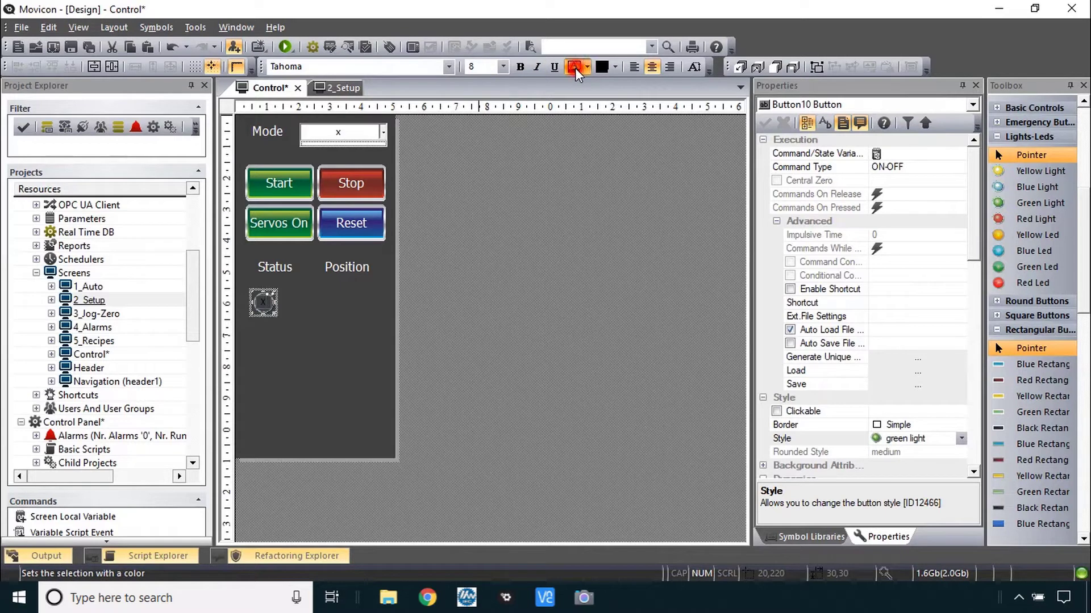
pyautogui.click(259, 308)
# Duplicate the X light twice in a column below it and change the copies' texts to "Y" and "Z".
pyautogui.moveTo(277, 317); pyautogui.dragTo(274, 359)
pyautogui.hotkey('ctrl', 'v')
pyautogui.hotkey('ctrl', 'v')
pyautogui.click(280, 306)
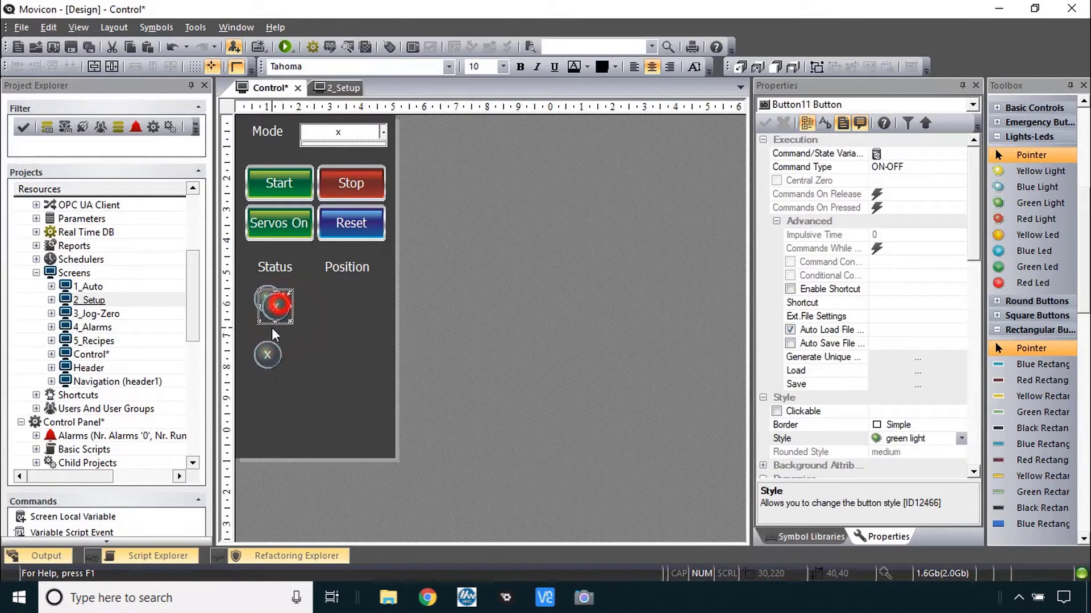
pyautogui.moveTo(275, 307); pyautogui.dragTo(267, 330)
pyautogui.moveTo(265, 356); pyautogui.dragTo(264, 364)
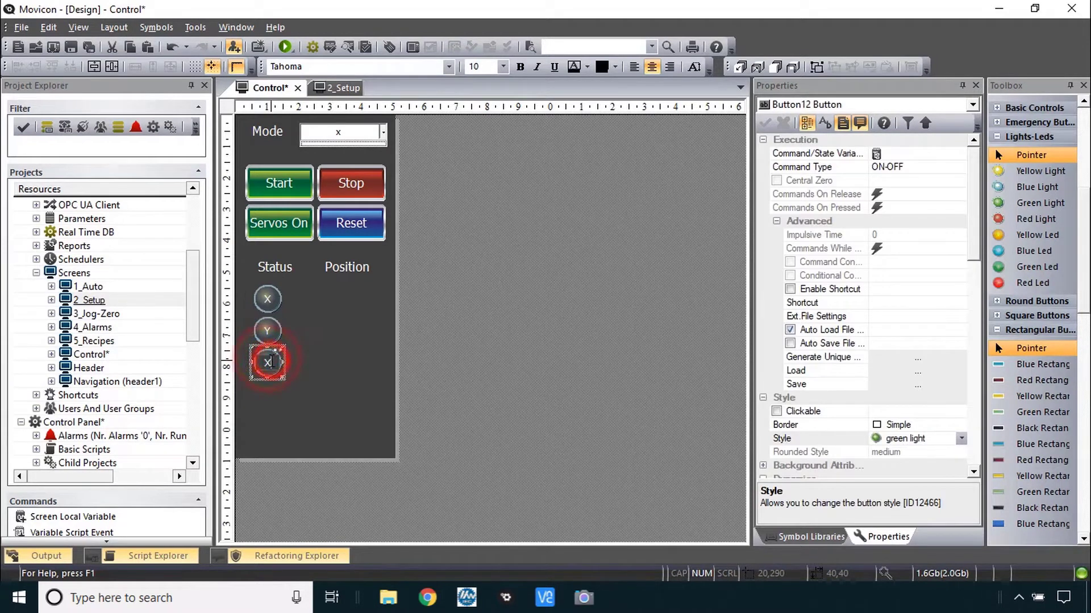
pyautogui.click(335, 368)
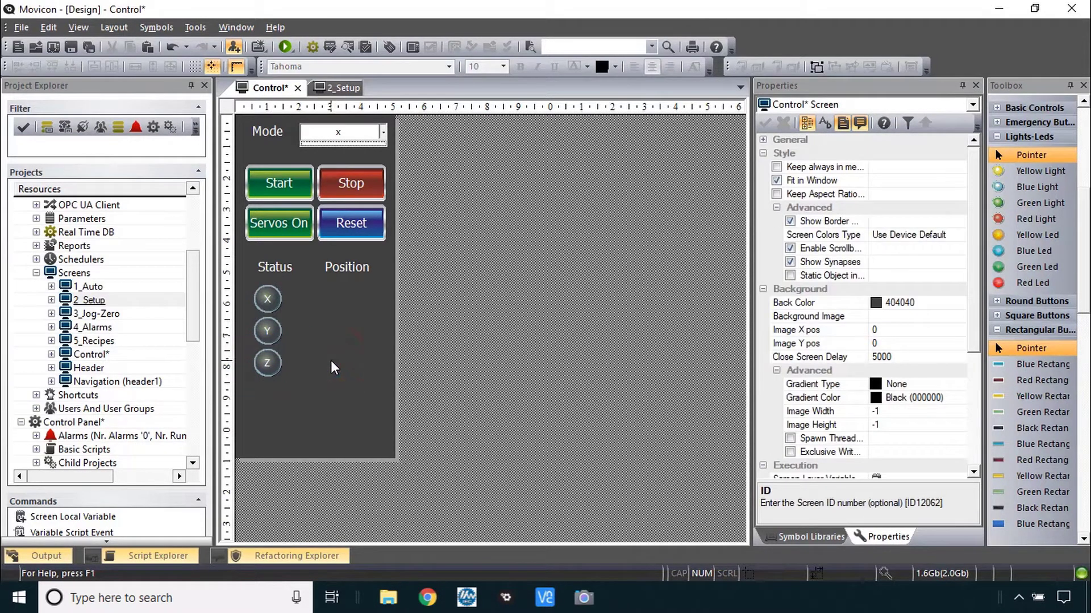
# Place a 110 by 30 edit box display below Position at X 80, Y 210, with Spin Enable off and Read Only on.
pyautogui.scroll(-5, 1035, 319)
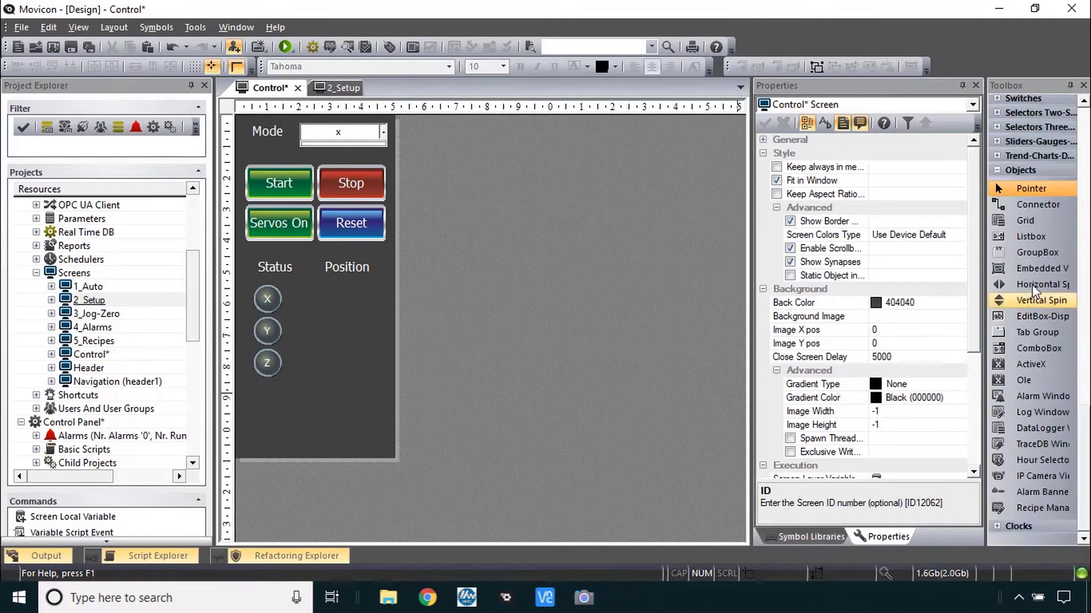
pyautogui.click(1035, 317)
pyautogui.click(299, 284)
pyautogui.click(777, 330)
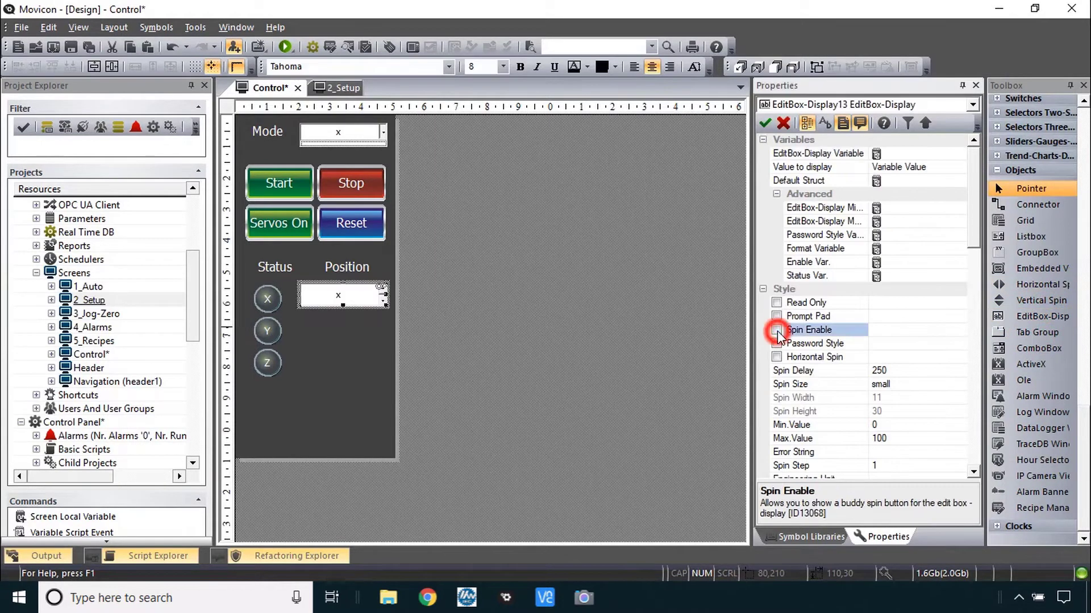
pyautogui.click(776, 302)
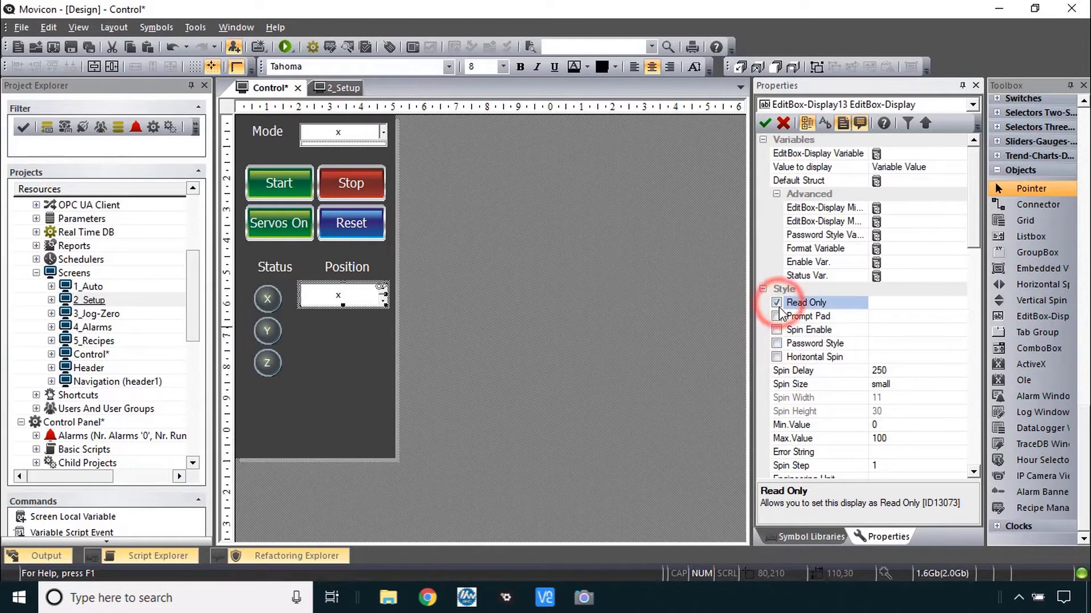
# Set the position display's text to 12 points and duplicate it twice below, beside the Y and Z lights.
pyautogui.click(503, 67)
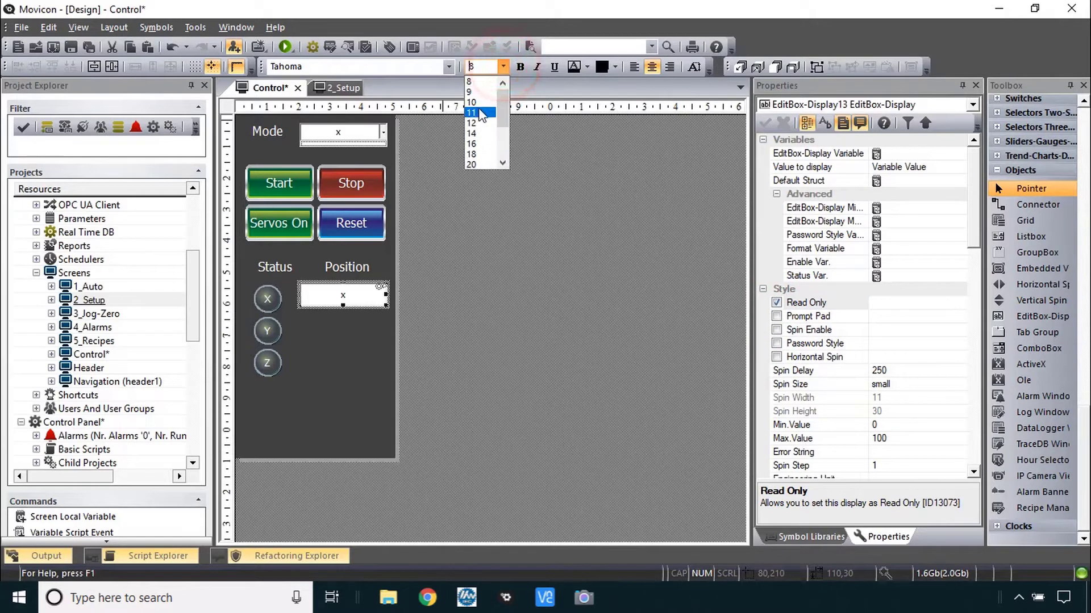
pyautogui.click(479, 124)
pyautogui.click(328, 352)
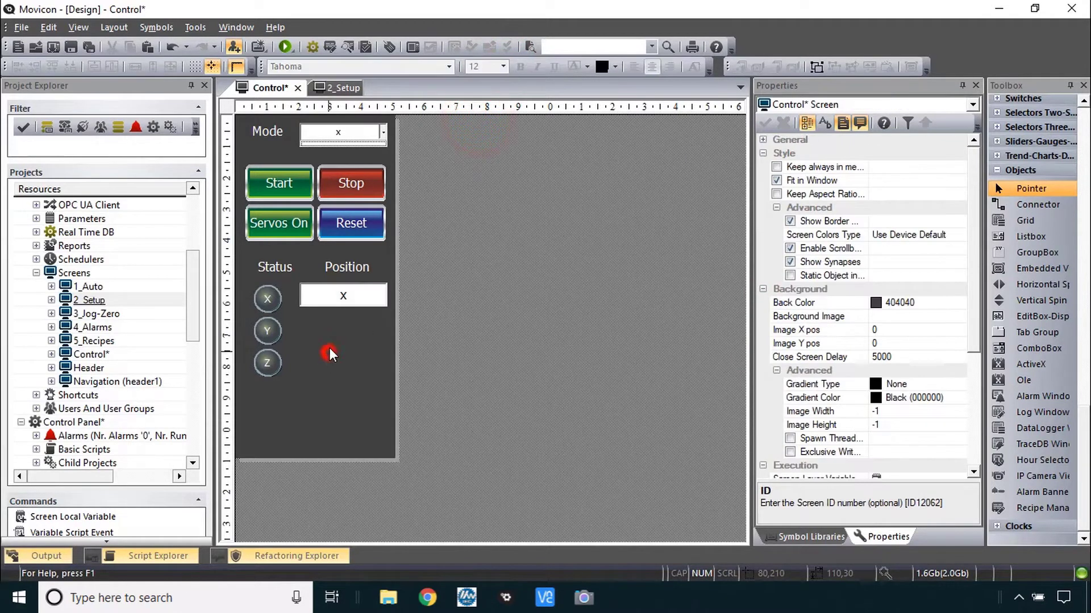
pyautogui.moveTo(345, 301); pyautogui.dragTo(342, 367)
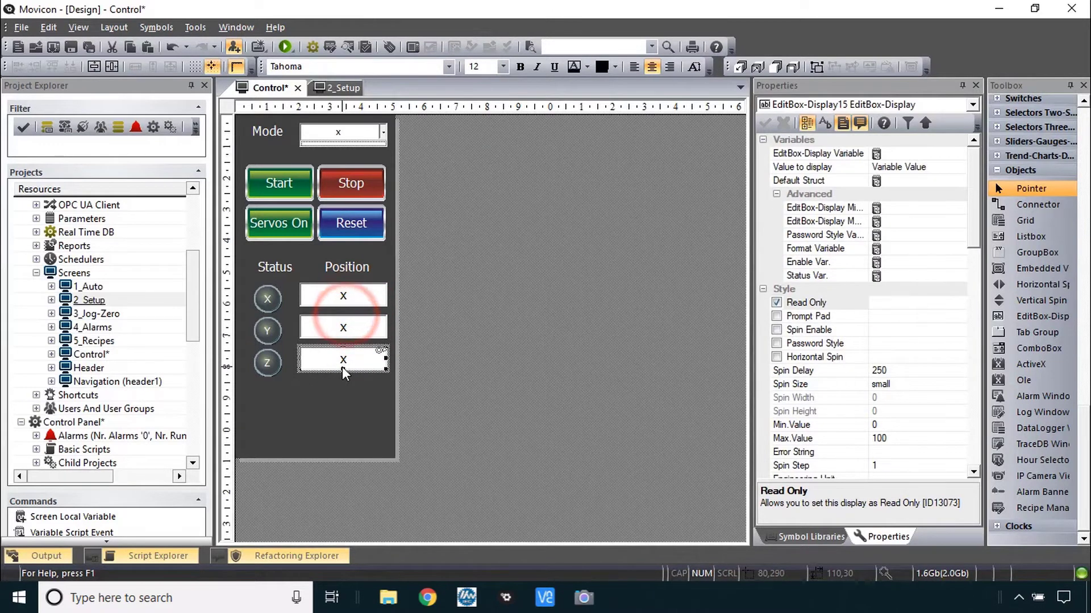
pyautogui.click(339, 390)
# Place an 80 by 80 red light at X 10, Y 350 and label it "Alarm" in white 10-point text.
pyautogui.scroll(15, 995, 473)
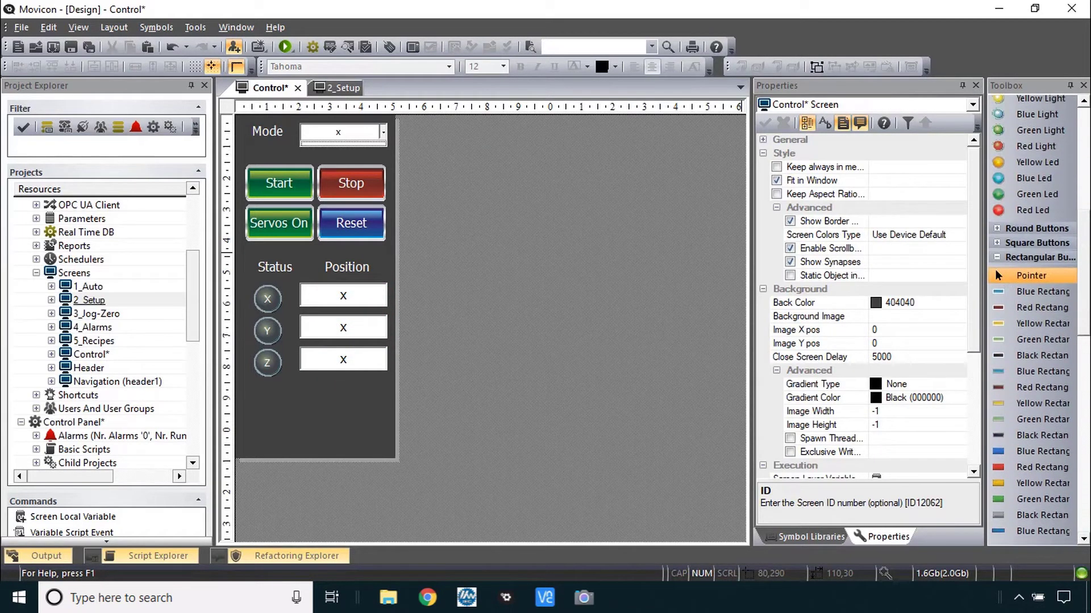
pyautogui.scroll(3, 1080, 227)
pyautogui.click(1035, 251)
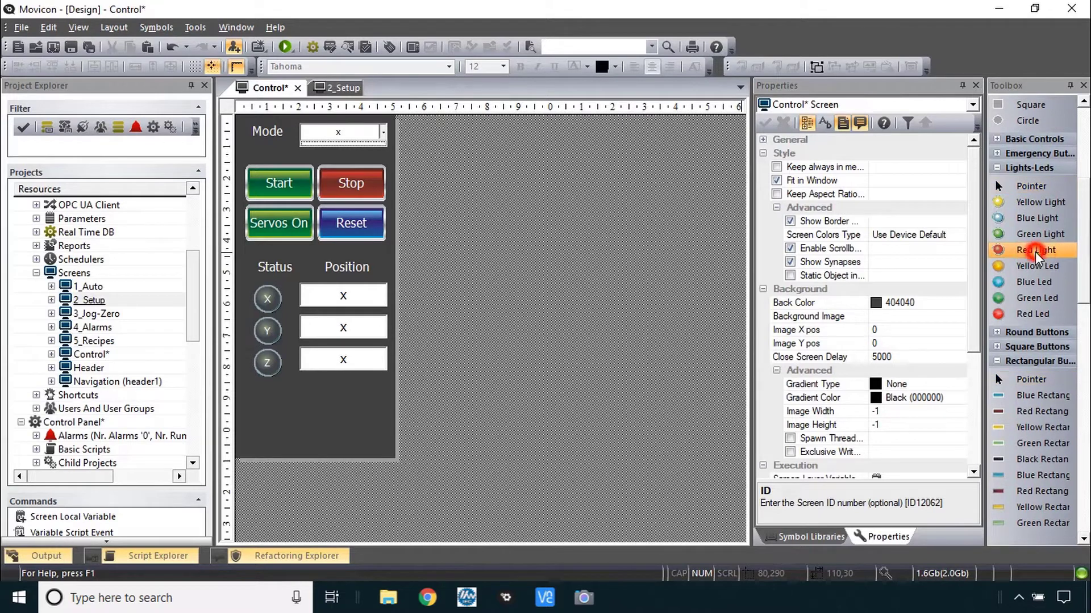
pyautogui.click(244, 401)
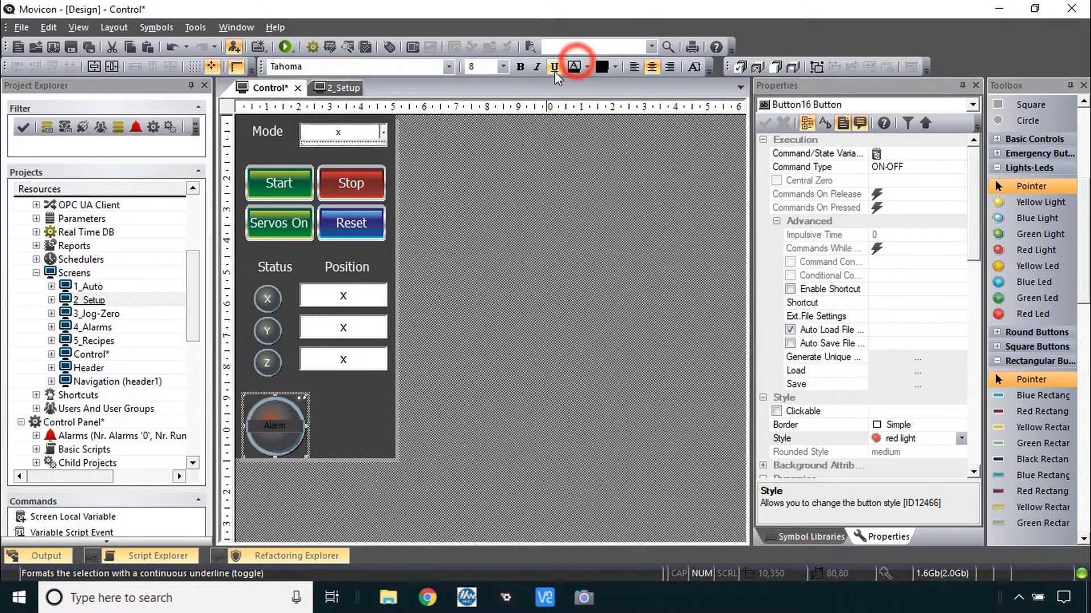
pyautogui.click(502, 67)
pyautogui.click(482, 82)
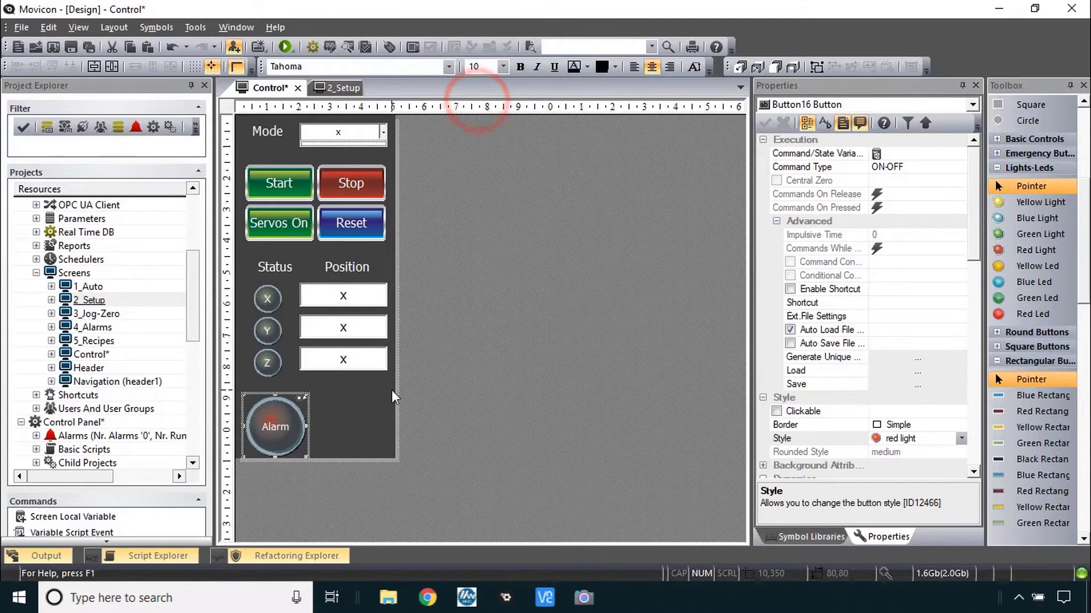
pyautogui.click(390, 390)
# Duplicate the Alarm light beside it at X 100, Y 350, change its text to "Positons Valid" and apply the blue light style.
pyautogui.moveTo(273, 429); pyautogui.dragTo(343, 436)
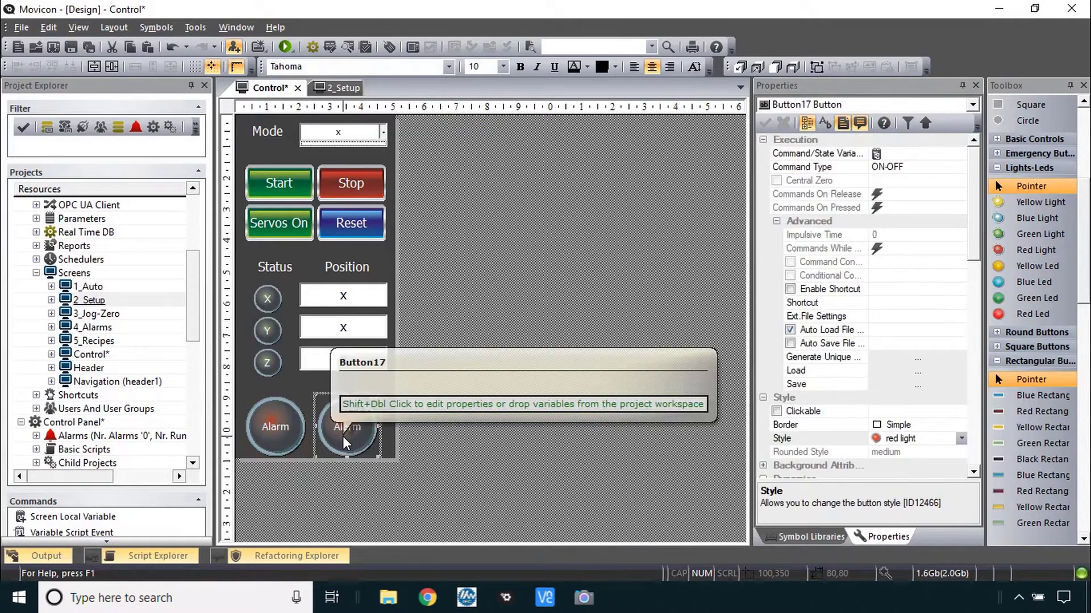
pyautogui.doubleClick(348, 427)
pyautogui.write('Positons Valid')
pyautogui.click(961, 438)
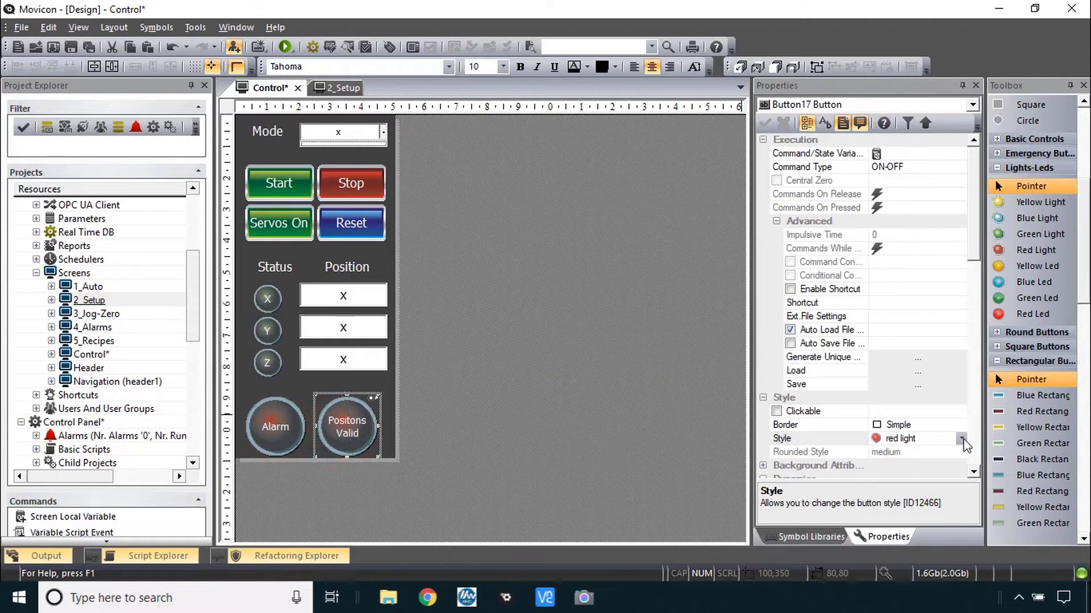
pyautogui.scroll(2, 933, 329)
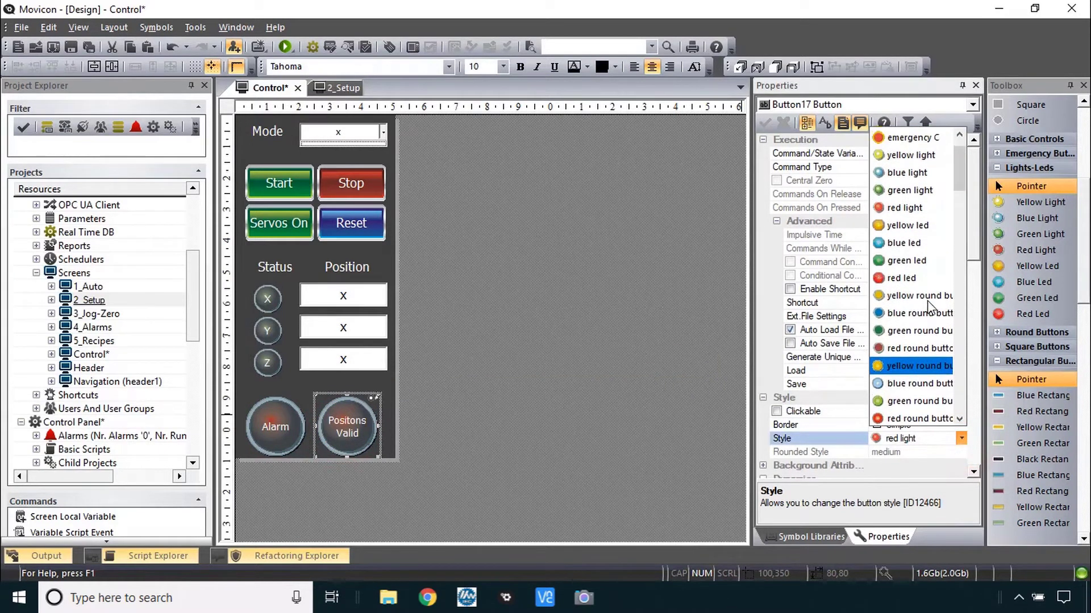
pyautogui.click(937, 207)
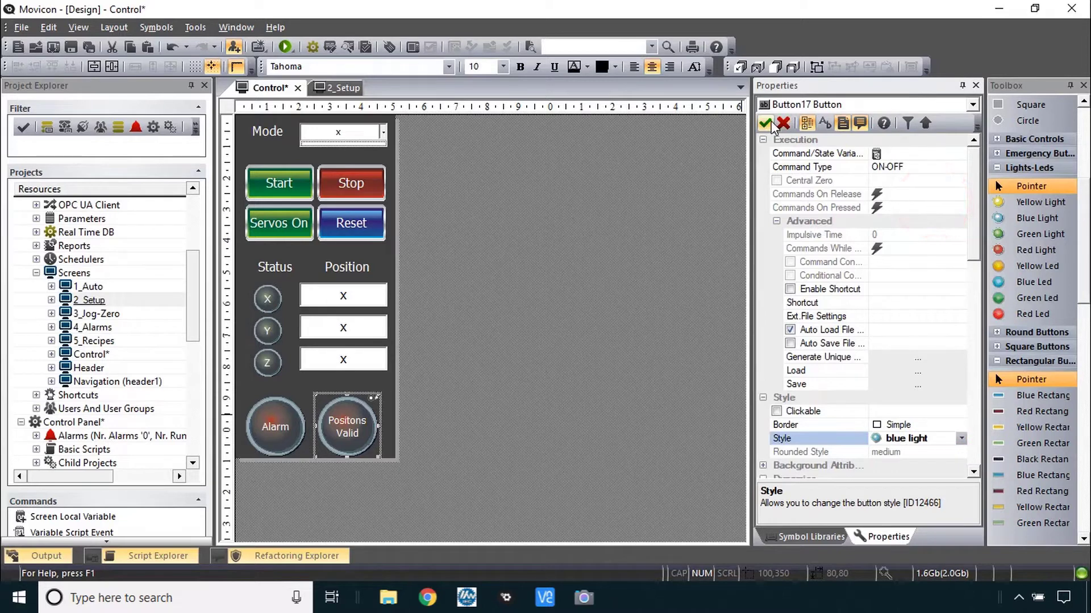
pyautogui.click(526, 348)
# Consult the object properties in the lab document in PDF-XChange Editor and assign HMI_SvOnRequest as the Servos On button's command/state variable.
pyautogui.hotkey('alt', 'Tab')
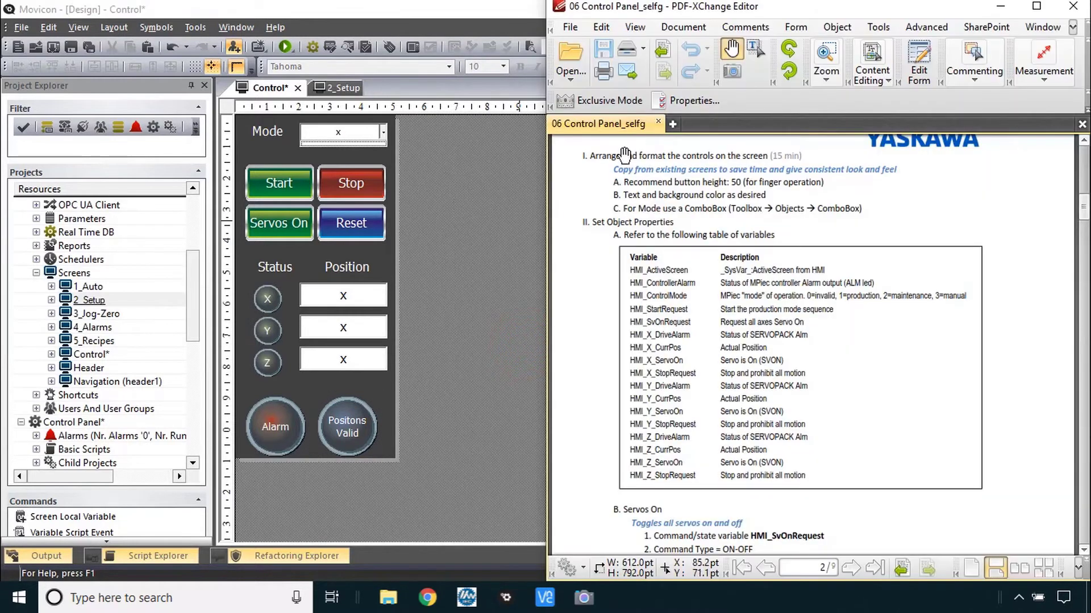
pyautogui.moveTo(610, 407); pyautogui.dragTo(621, 321)
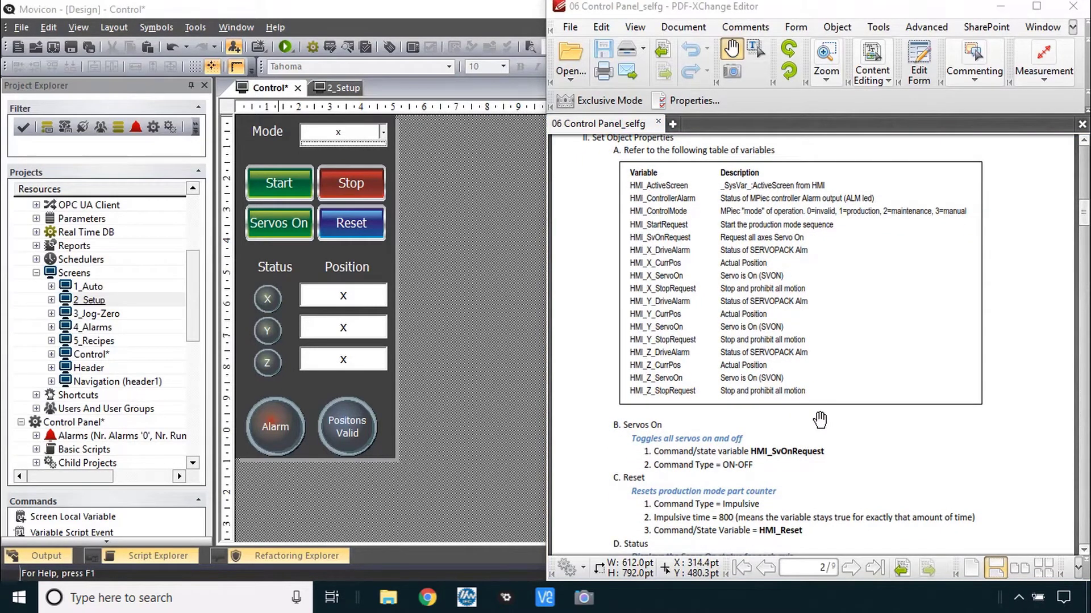
pyautogui.scroll(-5, 819, 420)
pyautogui.scroll(-2, 822, 416)
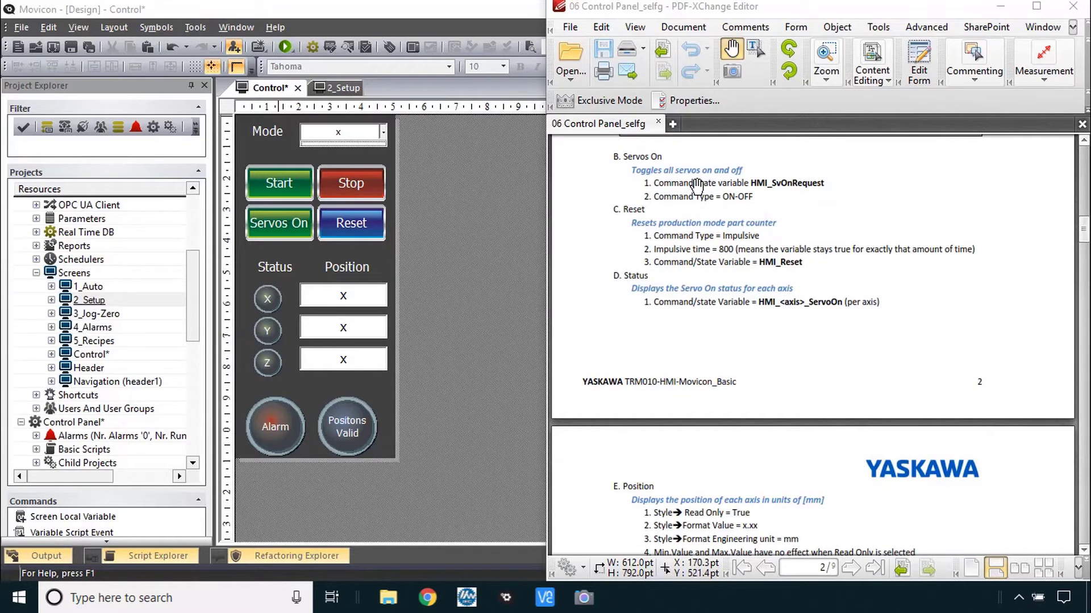
pyautogui.click(279, 223)
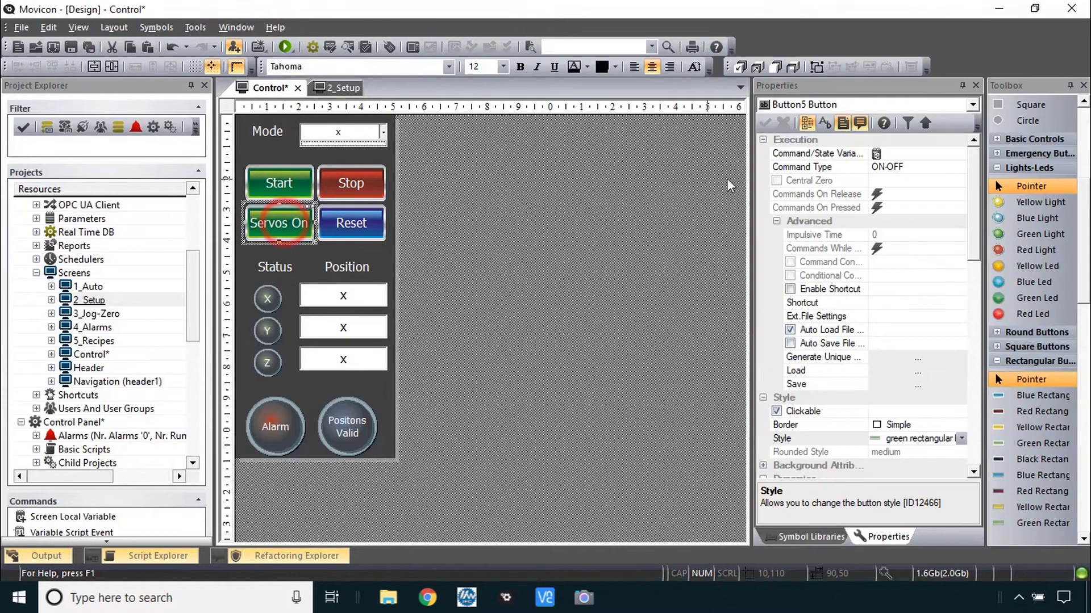
pyautogui.click(807, 153)
pyautogui.doubleClick(804, 154)
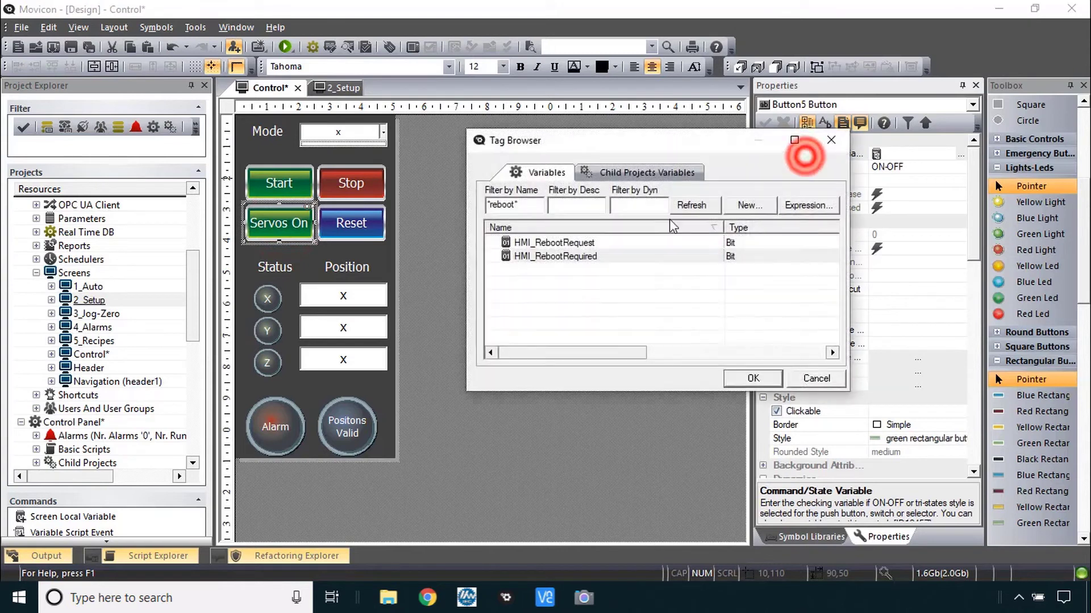
pyautogui.doubleClick(554, 243)
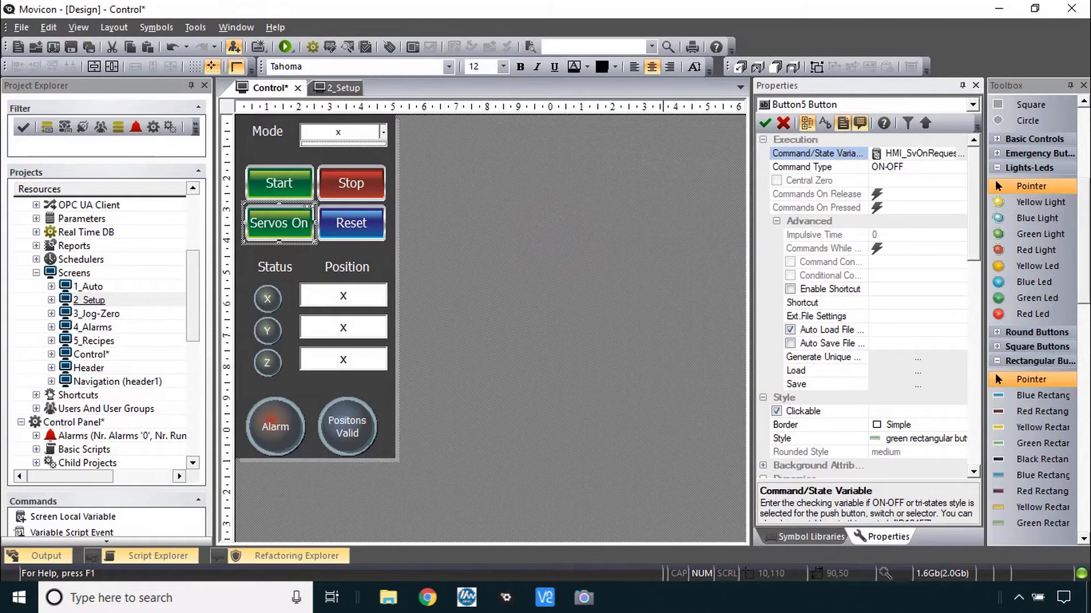
# Consult the Reset settings in the lab document and assign HMI_Reset as the Reset button's command/state variable.
pyautogui.hotkey('alt', 'Tab')
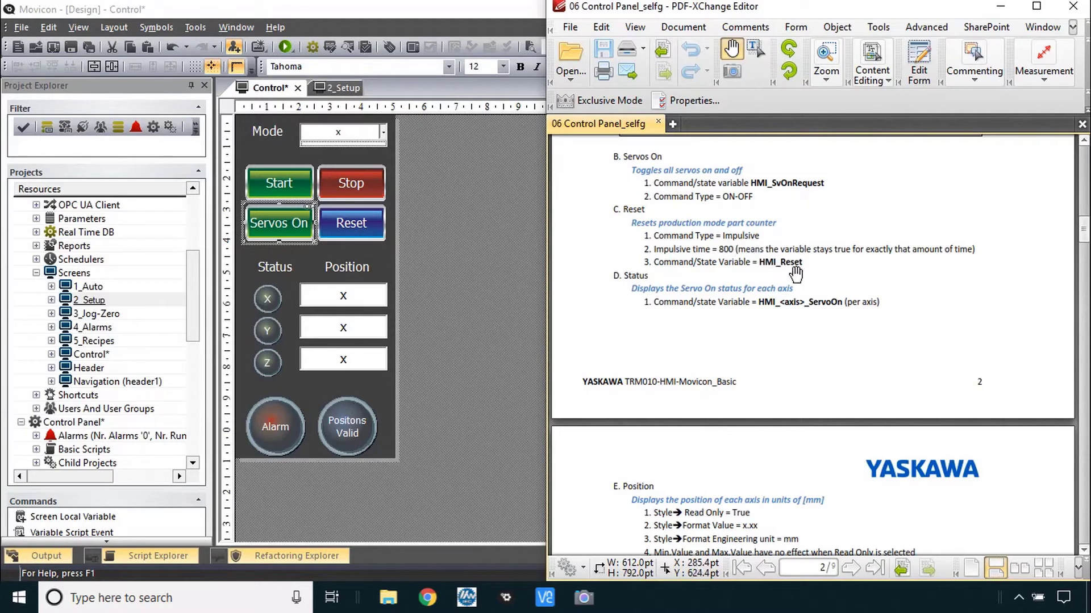
pyautogui.click(354, 209)
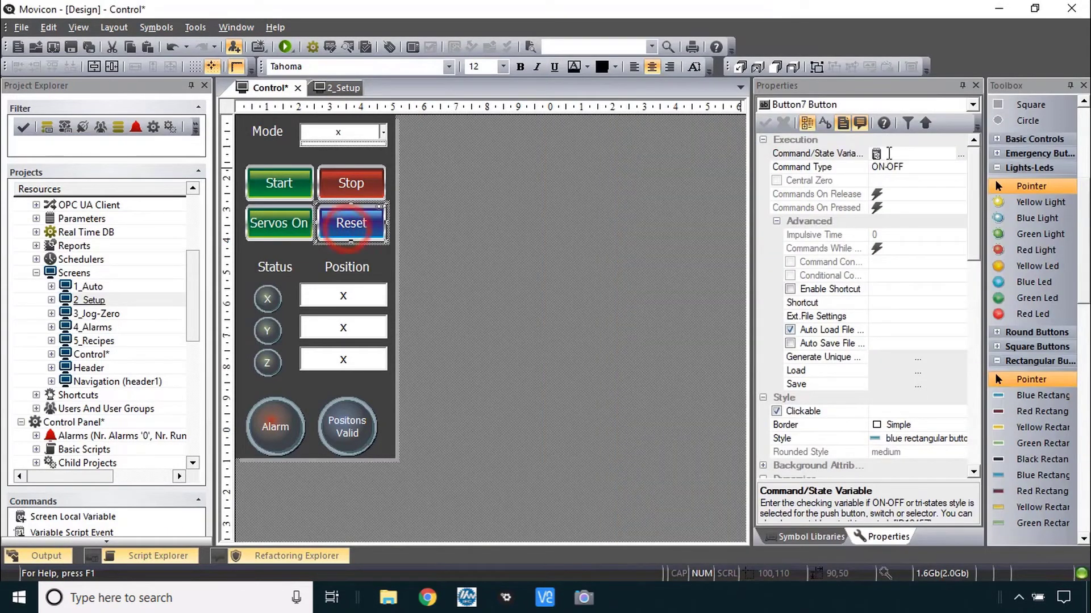
pyautogui.click(909, 155)
pyautogui.click(918, 156)
pyautogui.write('reset*')
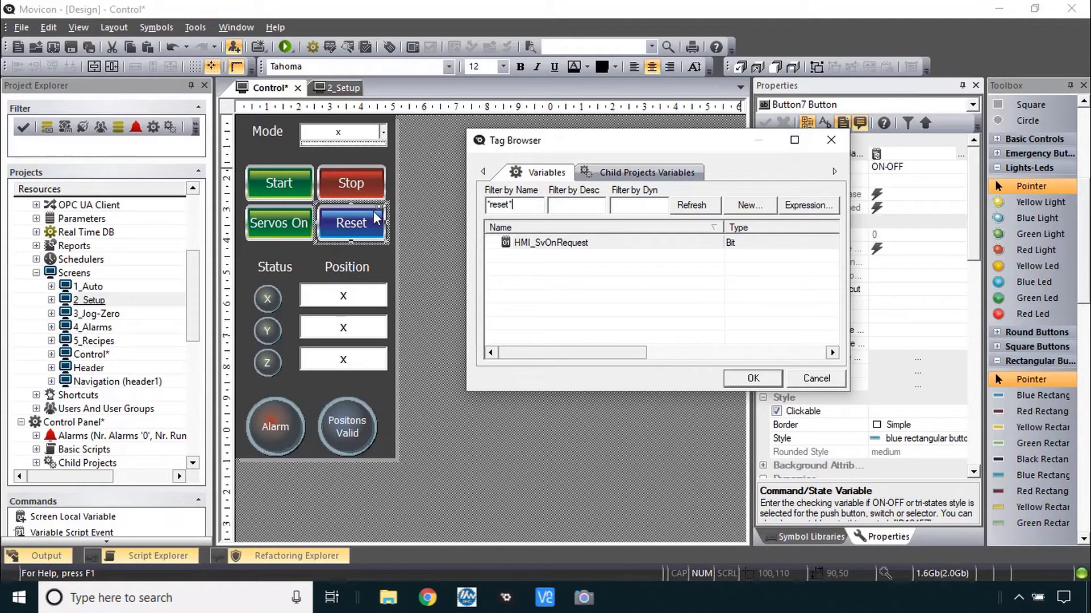
pyautogui.doubleClick(546, 243)
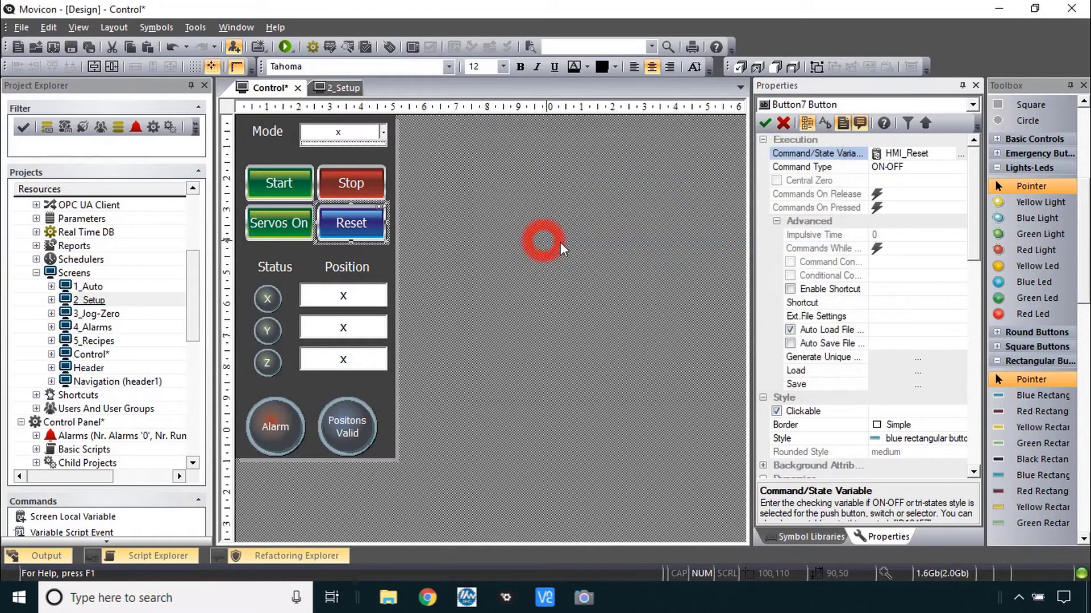
# Set the Reset button's command type to Impulsive with an impulsive time of 800 ms.
pyautogui.click(914, 166)
pyautogui.click(961, 167)
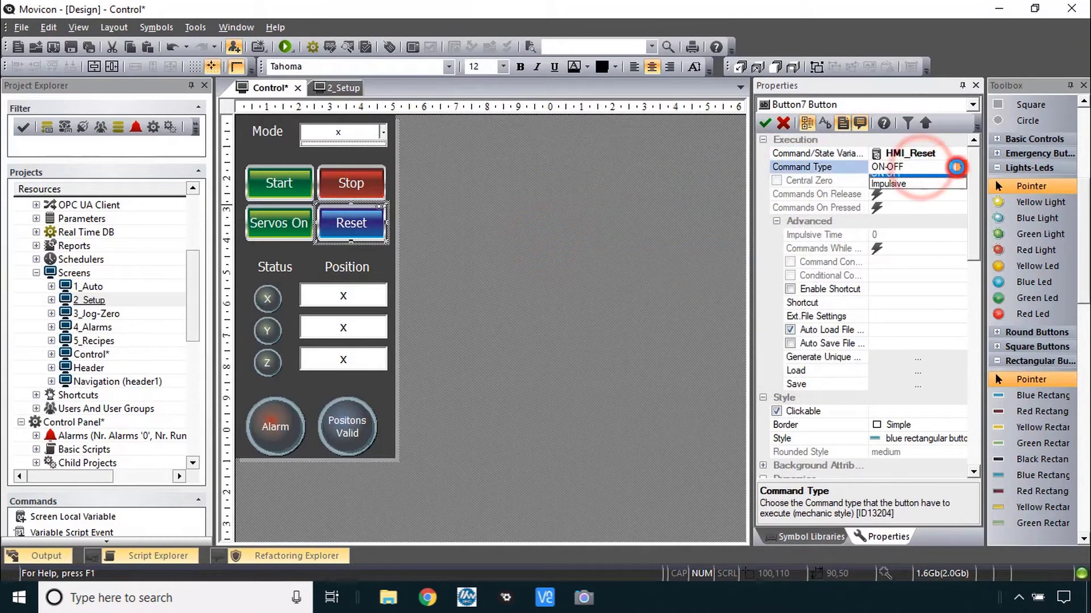
pyautogui.click(948, 201)
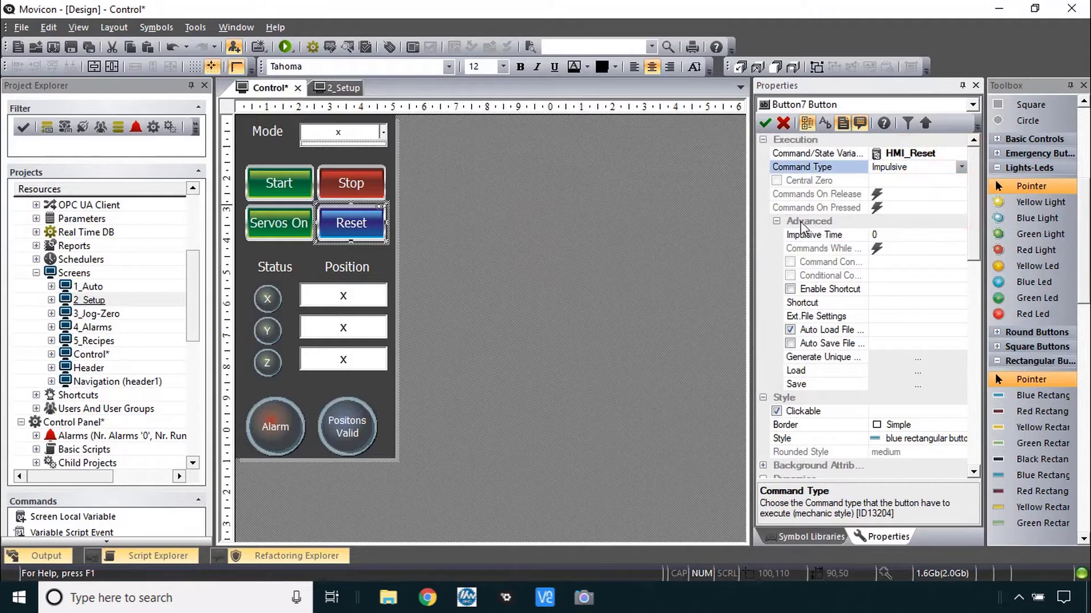
pyautogui.click(776, 221)
pyautogui.click(775, 221)
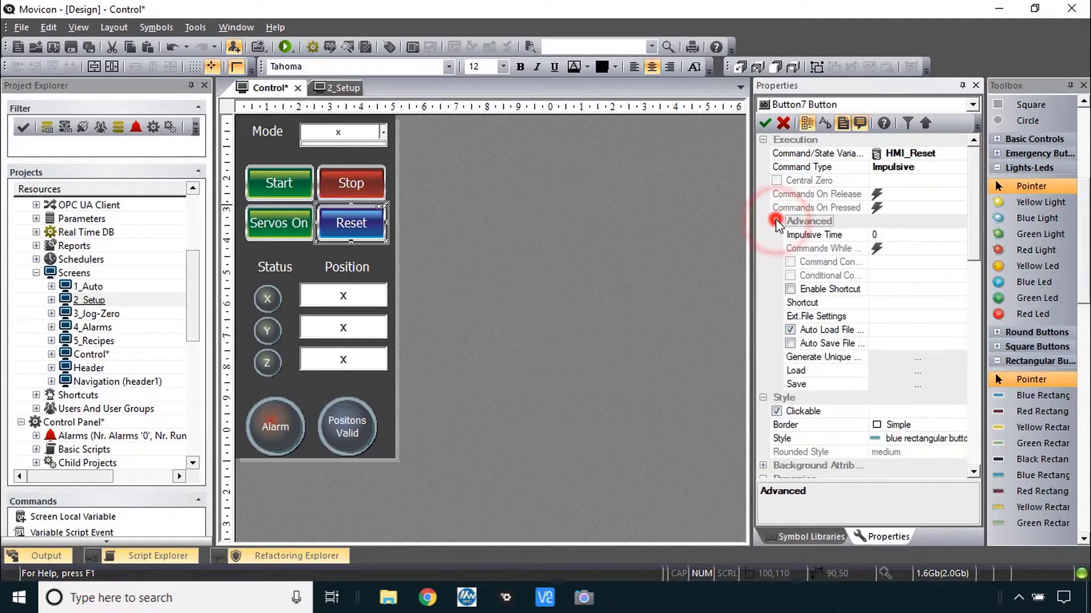
pyautogui.click(900, 235)
pyautogui.moveTo(904, 234); pyautogui.dragTo(812, 235)
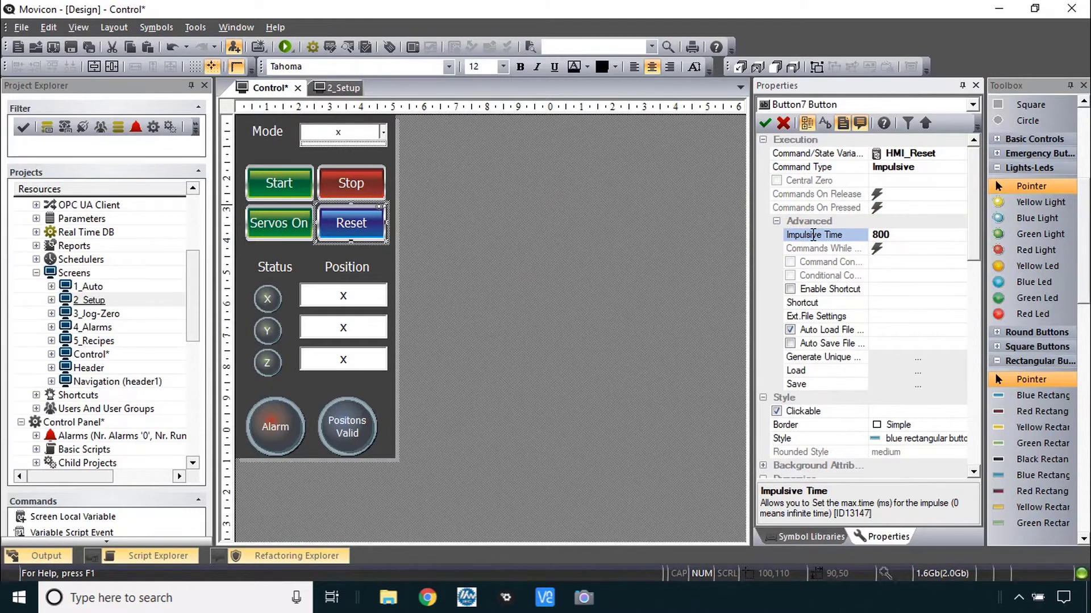
# Assign HMI_X_ServoOn as the command/state variable of the X status light, filtering the variables by "*servo*".
pyautogui.hotkey('alt', 'Tab')
pyautogui.click(274, 293)
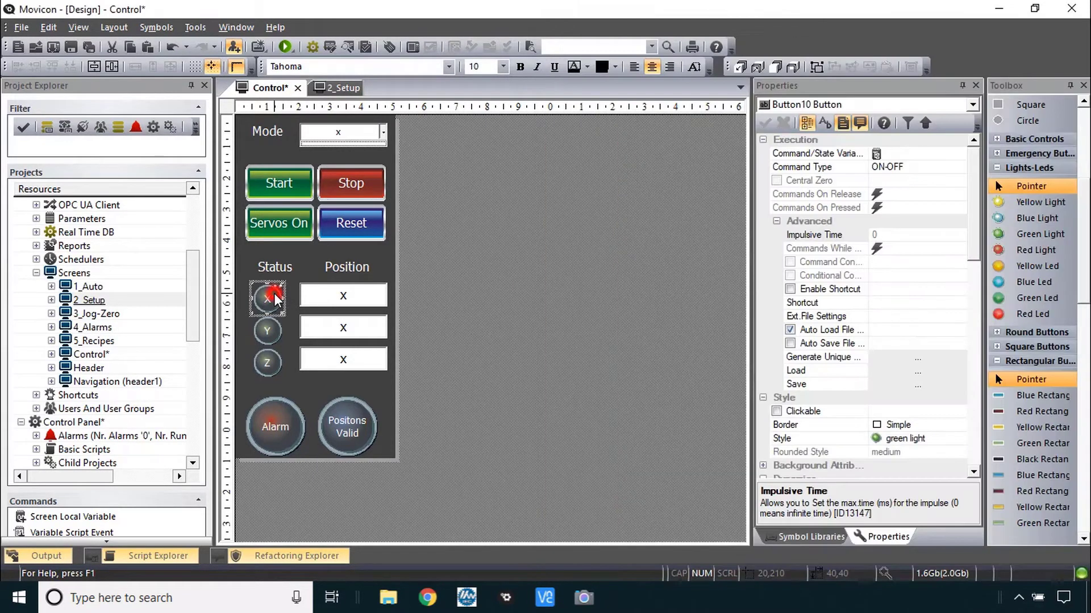
pyautogui.doubleClick(814, 152)
pyautogui.click(522, 207)
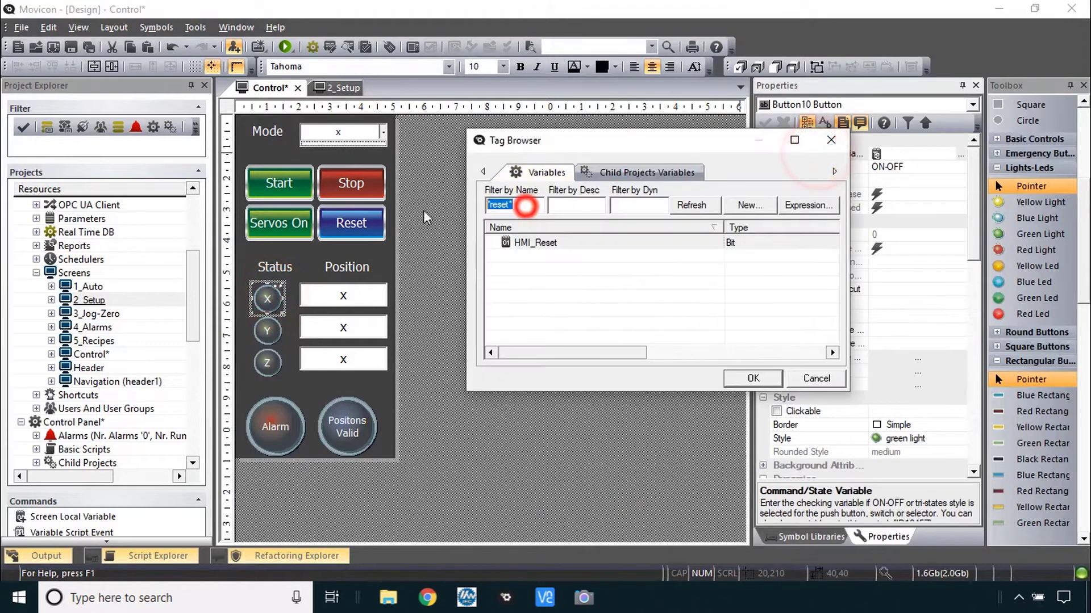
pyautogui.write('*servo*')
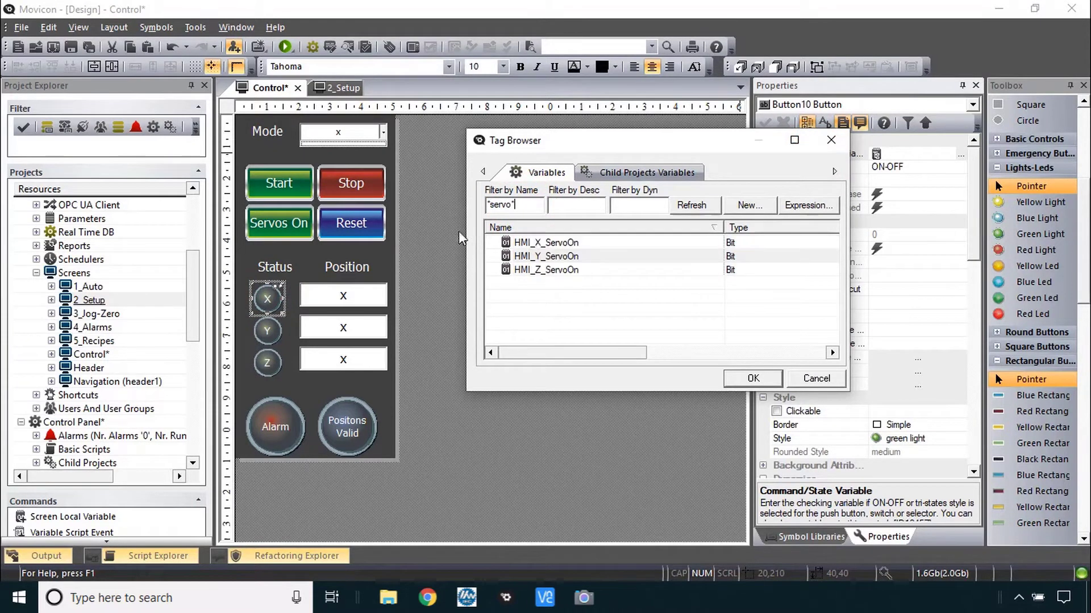
pyautogui.doubleClick(545, 243)
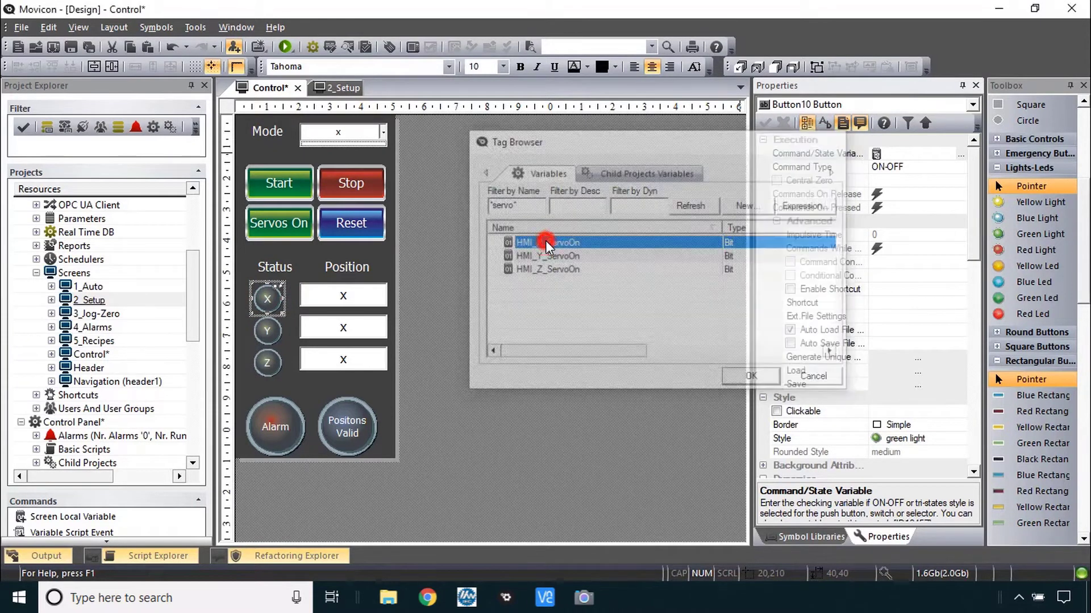
# Assign HMI_Y_ServoOn to the Y status light and HMI_Z_ServoOn to the Z status light as command/state variables.
pyautogui.click(272, 331)
pyautogui.doubleClick(813, 152)
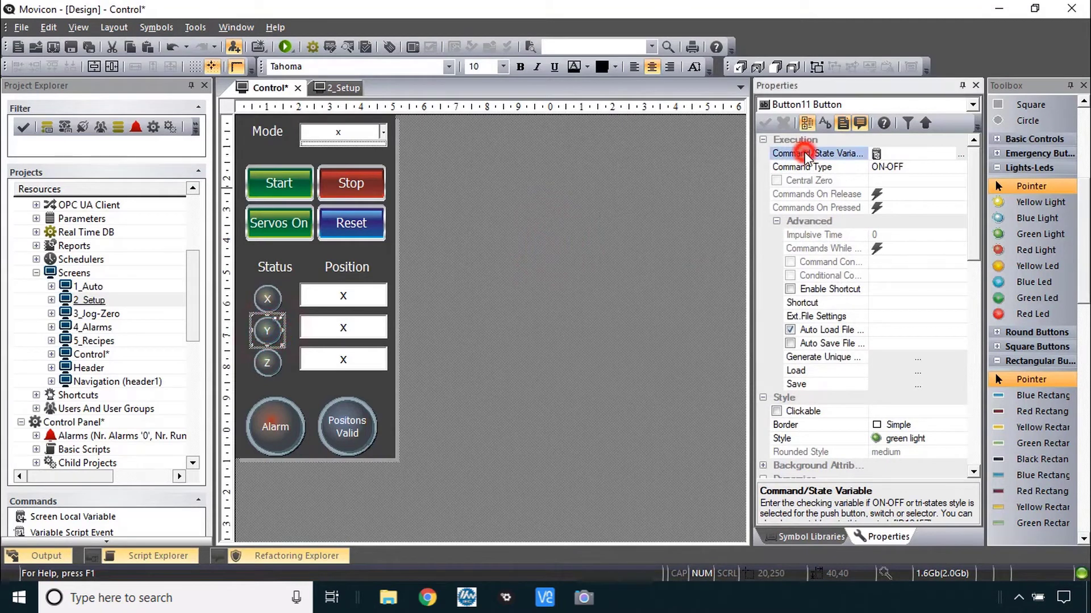
pyautogui.doubleClick(546, 256)
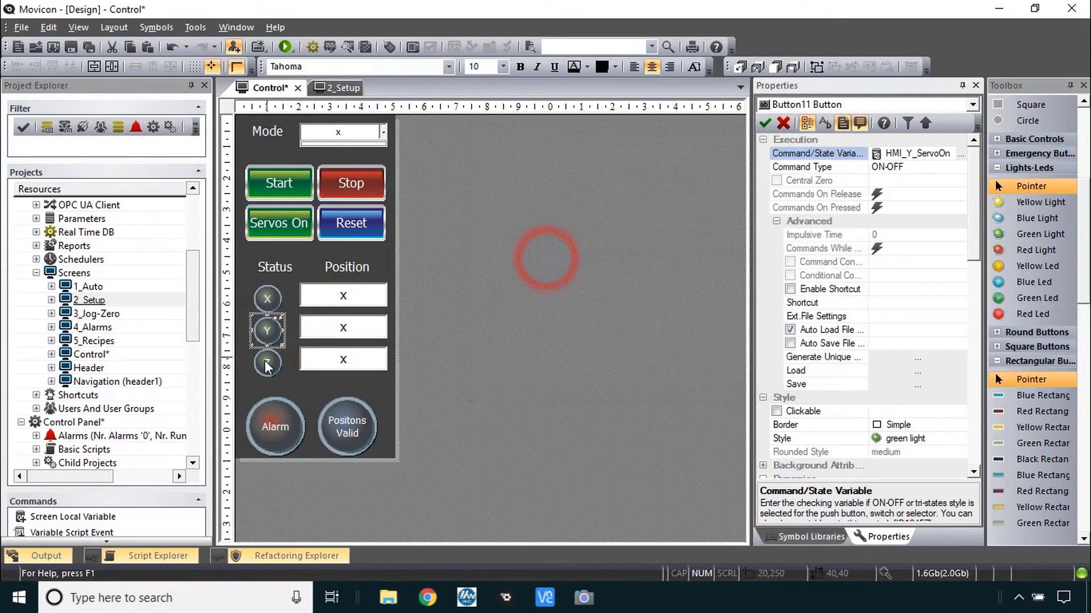
pyautogui.click(267, 362)
pyautogui.doubleClick(818, 152)
pyautogui.doubleClick(545, 267)
# Consult the Position settings in the lab document and give all three position displays the engineering unit mm and format x.xx.
pyautogui.hotkey('alt', 'Tab')
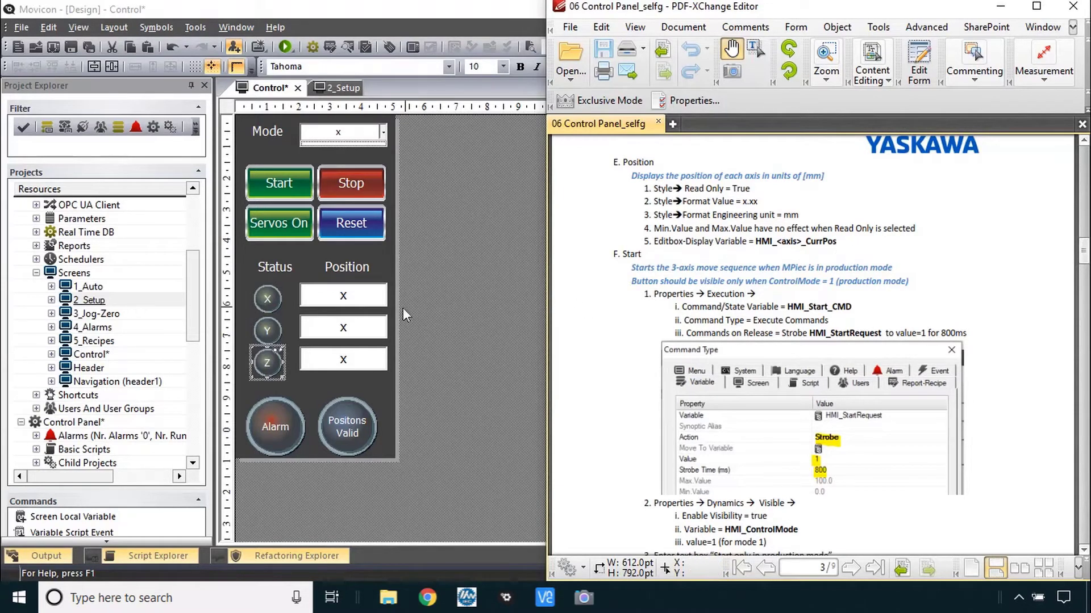
pyautogui.click(357, 307)
pyautogui.keyDown('shift'); pyautogui.click(359, 330); pyautogui.keyUp('shift')
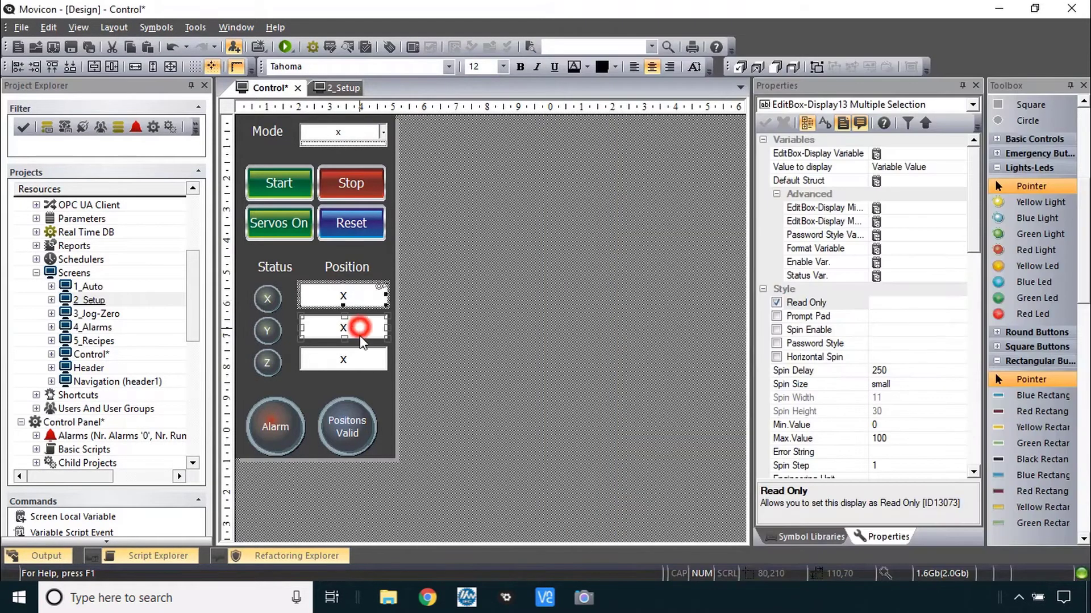
pyautogui.keyDown('shift'); pyautogui.click(362, 364); pyautogui.keyUp('shift')
pyautogui.scroll(-2, 863, 353)
pyautogui.click(886, 401)
pyautogui.write('mm')
pyautogui.click(900, 413)
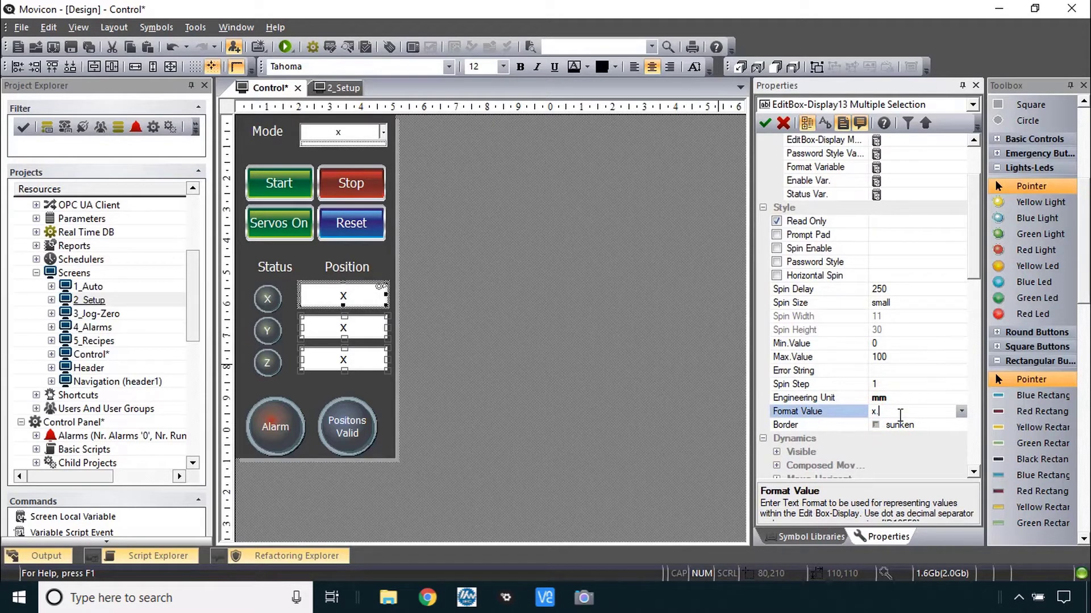
pyautogui.click(960, 411)
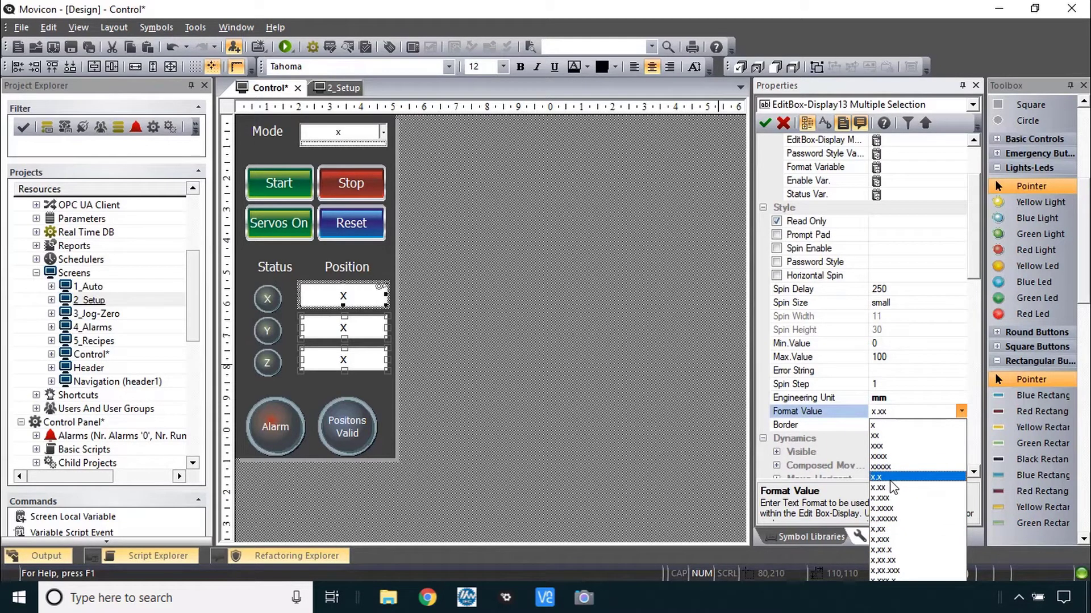
pyautogui.click(912, 402)
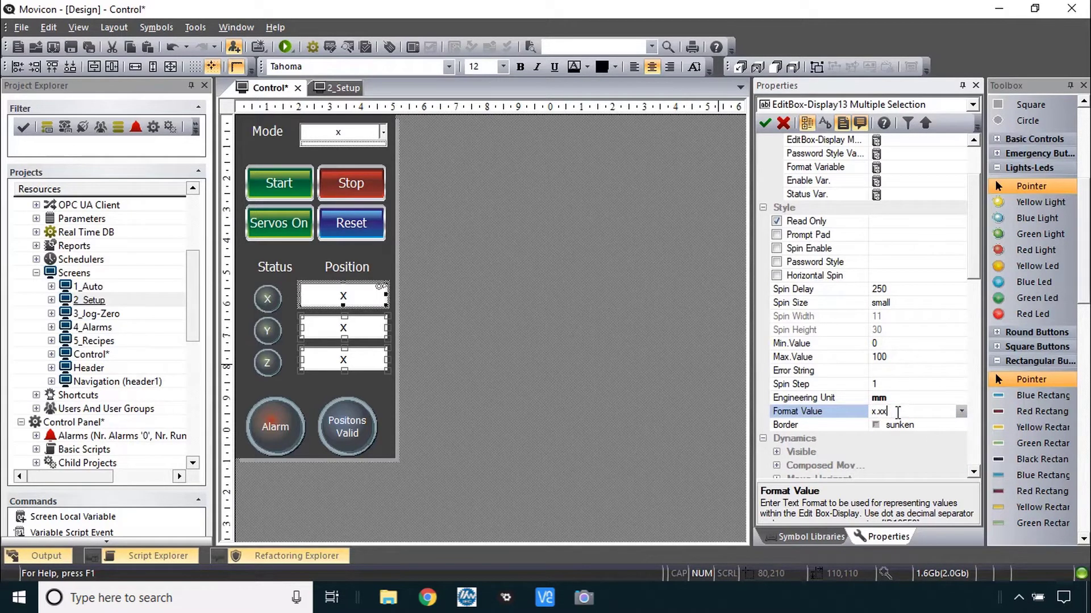
# Assign HMI_X_CurrPos as the display variable of all three selected position displays, filtering the variables by "*currpos*".
pyautogui.scroll(2, 897, 413)
pyautogui.doubleClick(812, 155)
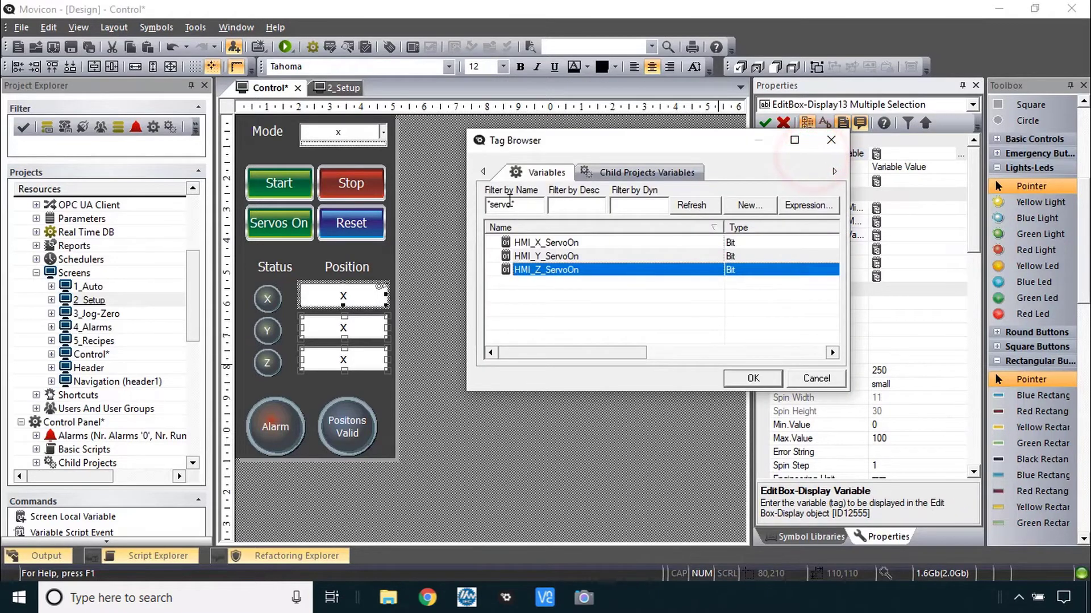
pyautogui.moveTo(530, 208); pyautogui.dragTo(477, 206)
pyautogui.write('*currpos*')
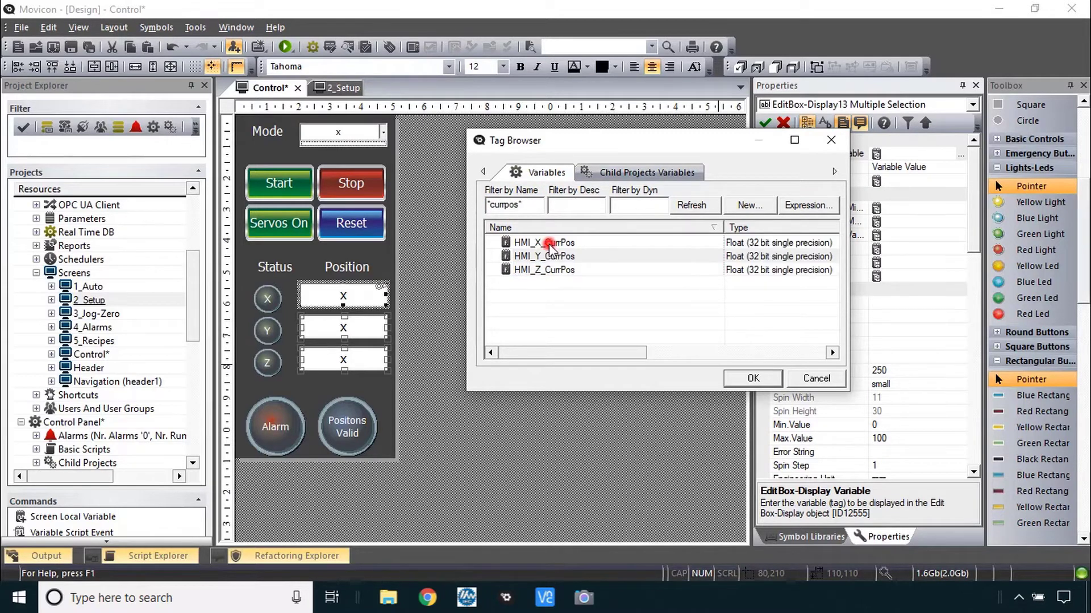
pyautogui.doubleClick(549, 243)
pyautogui.click(451, 305)
# Change the display variable of the Y position display to HMI_Y_CurrPos.
pyautogui.click(351, 331)
pyautogui.click(347, 359)
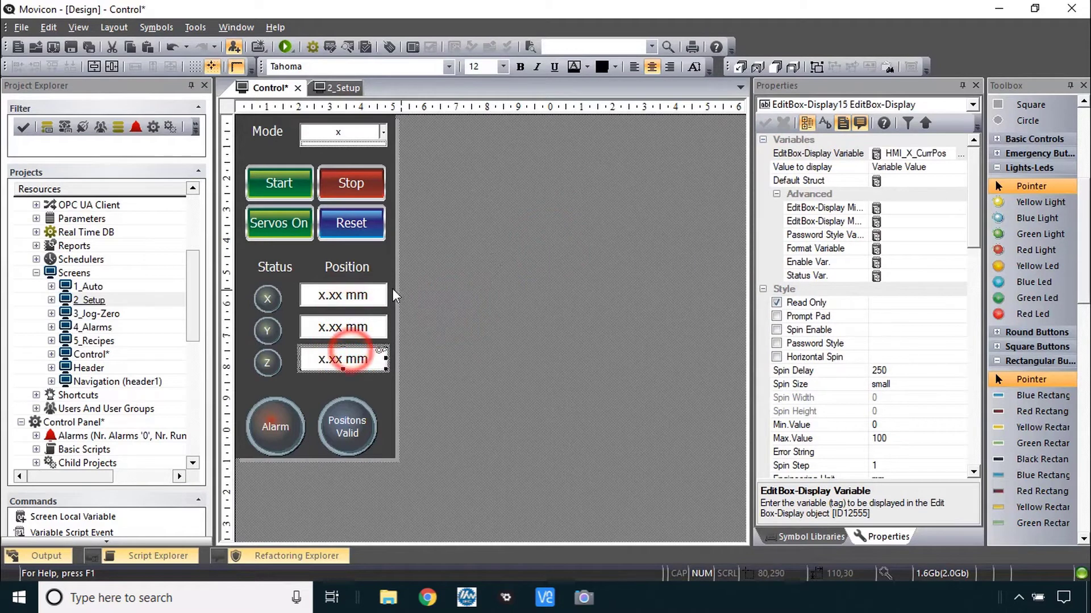
pyautogui.click(346, 328)
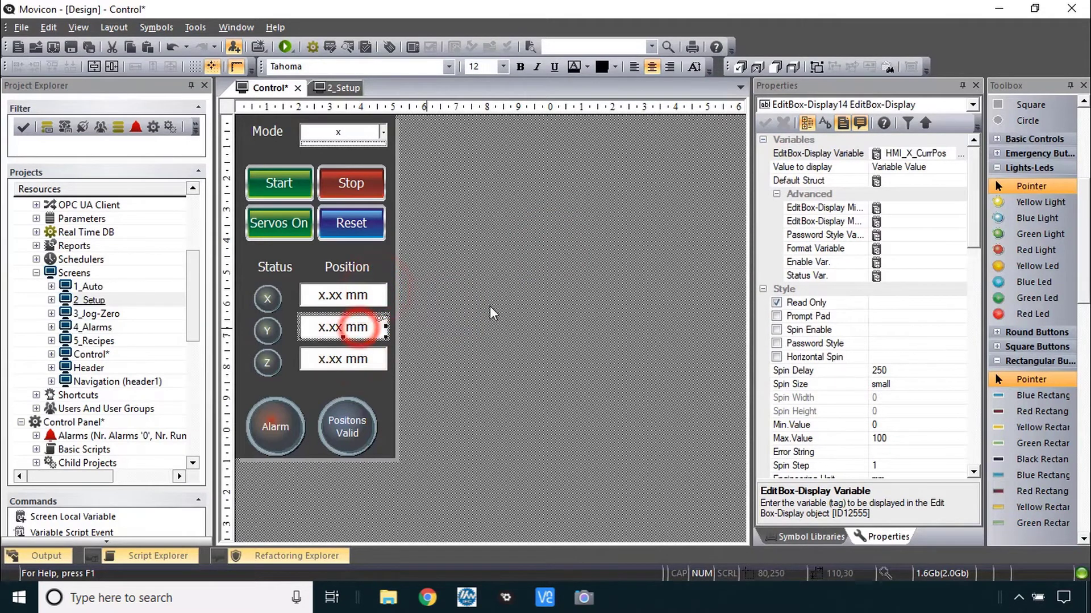
pyautogui.click(912, 155)
pyautogui.doubleClick(897, 153)
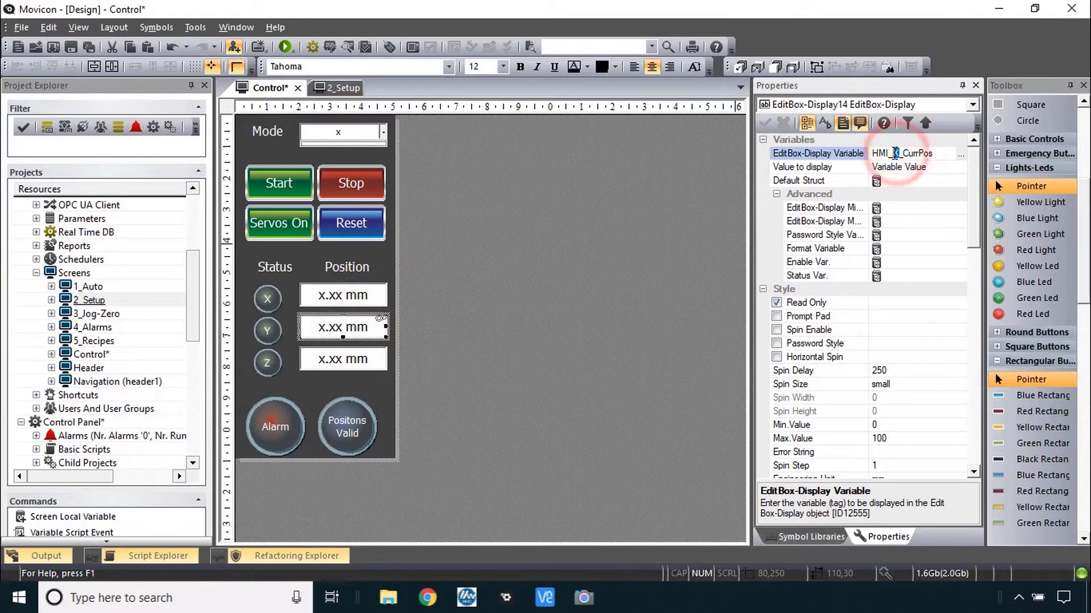
# Change the display variable of the Z position display to HMI_Z_CurrPos and check the Y and Z displays' assignments.
pyautogui.click(358, 360)
pyautogui.doubleClick(896, 152)
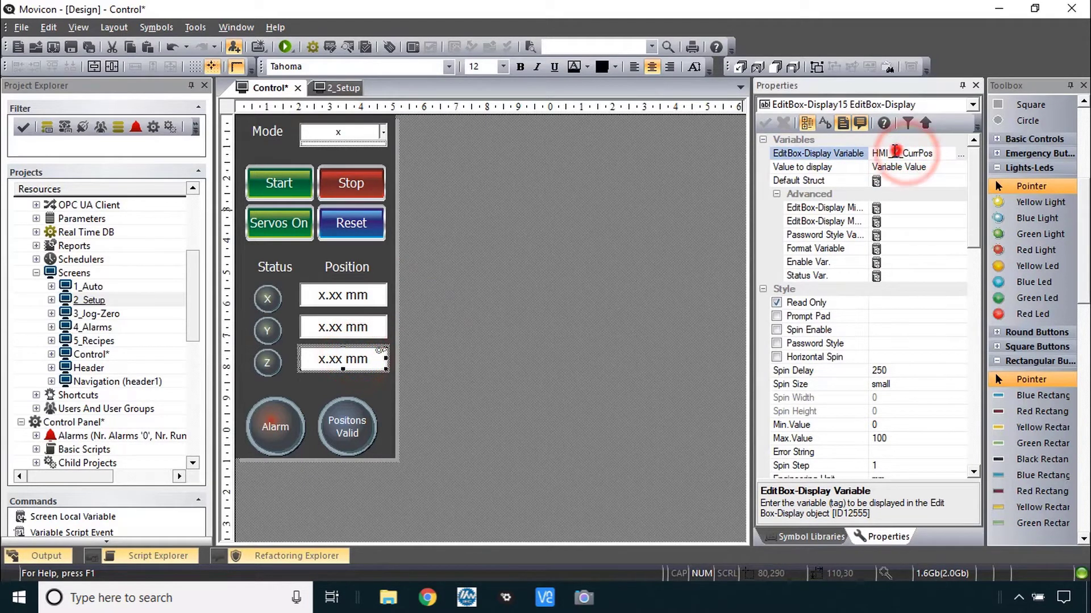
pyautogui.write('Z')
pyautogui.click(766, 122)
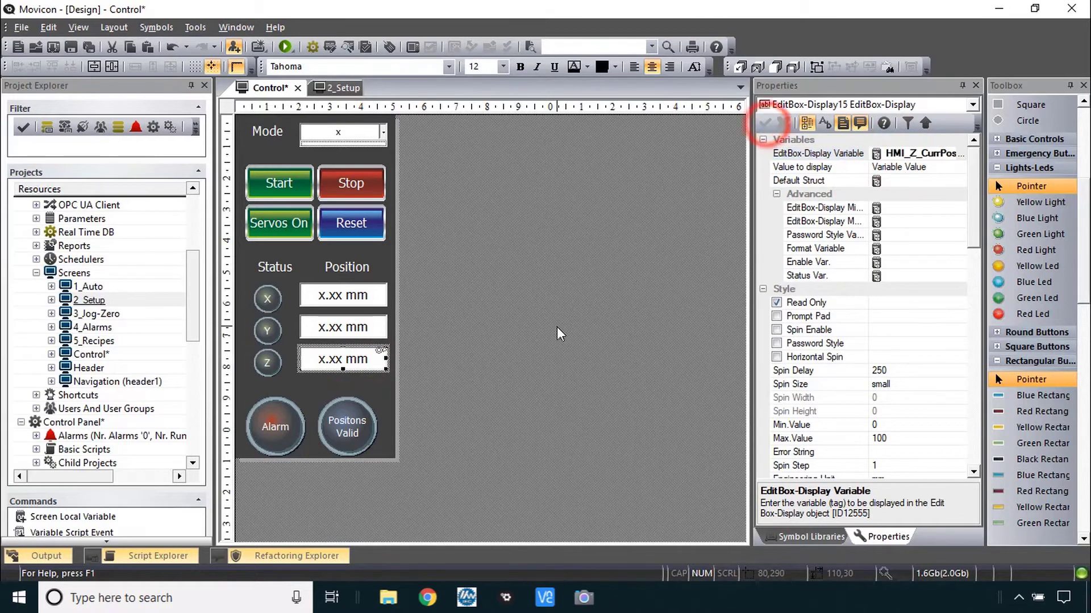
pyautogui.click(353, 321)
pyautogui.click(357, 353)
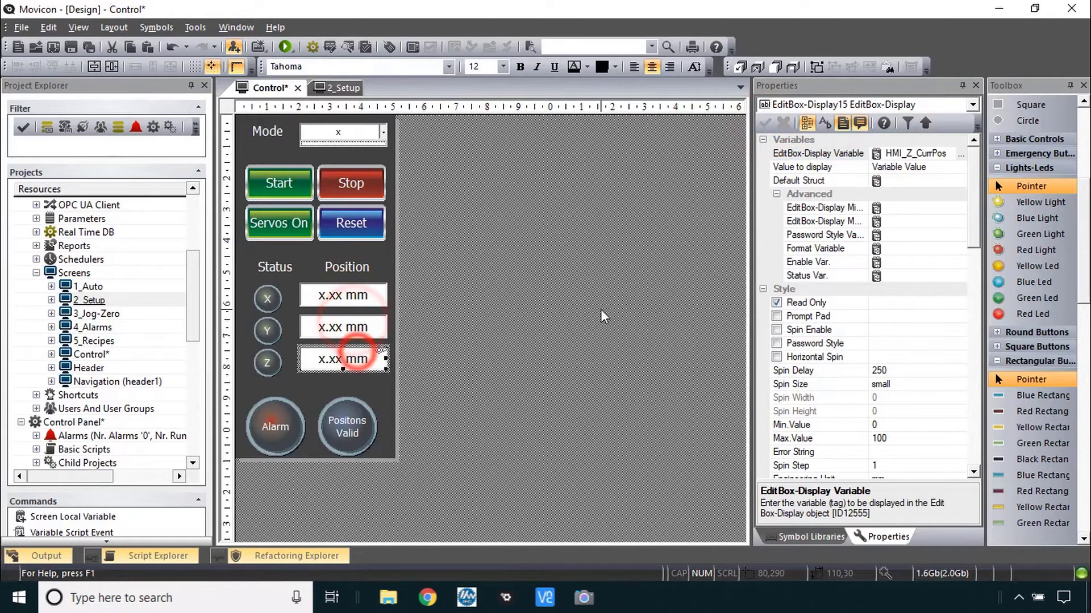
# Consult the Start settings in the lab document and assign HMI_Start_CMD as the Start button's command/state variable.
pyautogui.hotkey('alt', 'Tab')
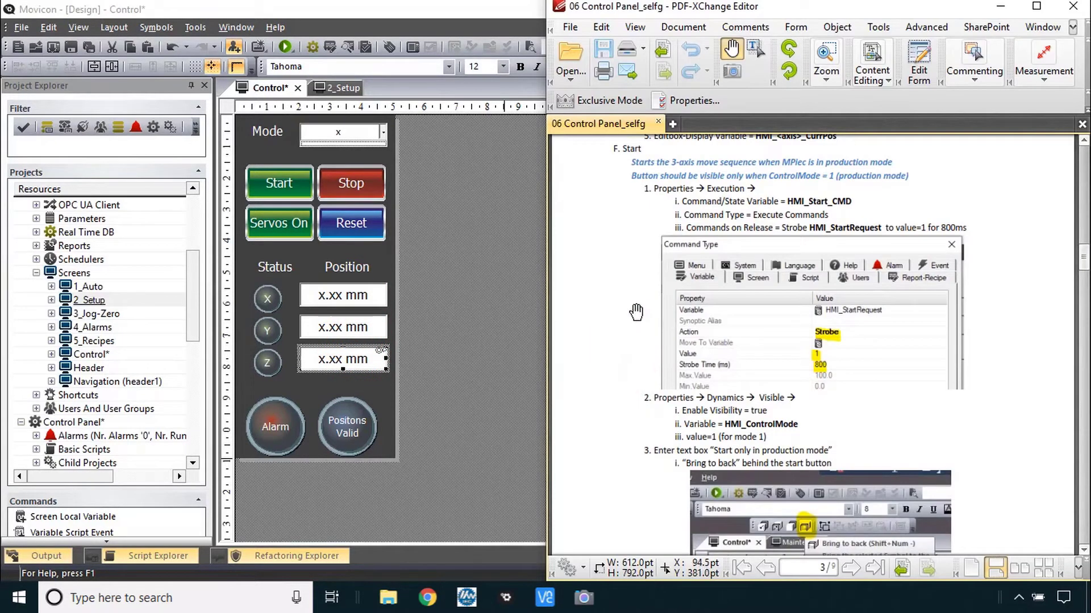
pyautogui.hotkey('alt', 'Tab')
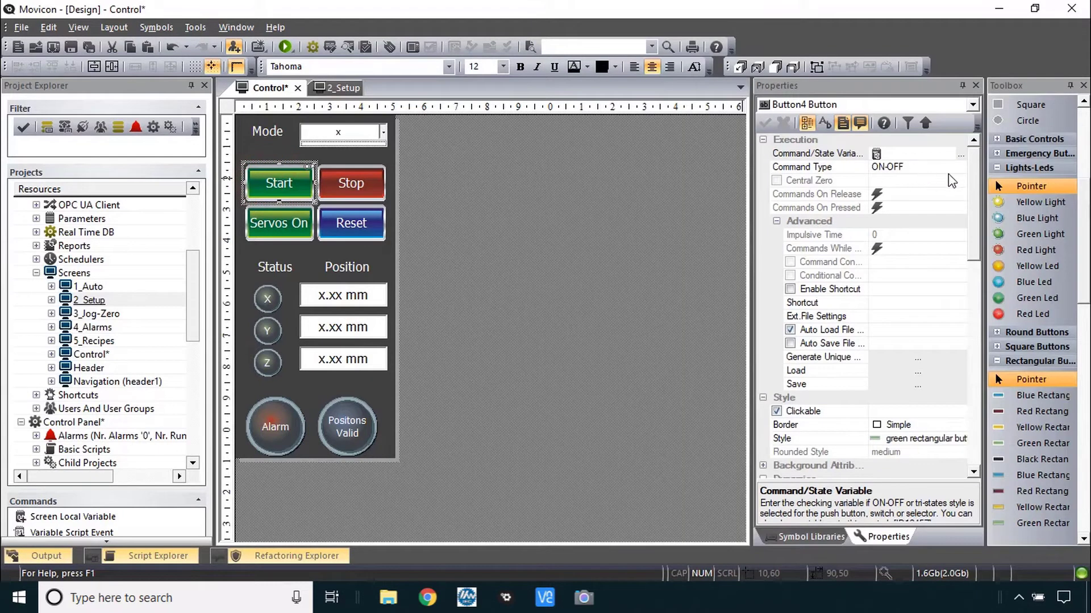
pyautogui.doubleClick(848, 153)
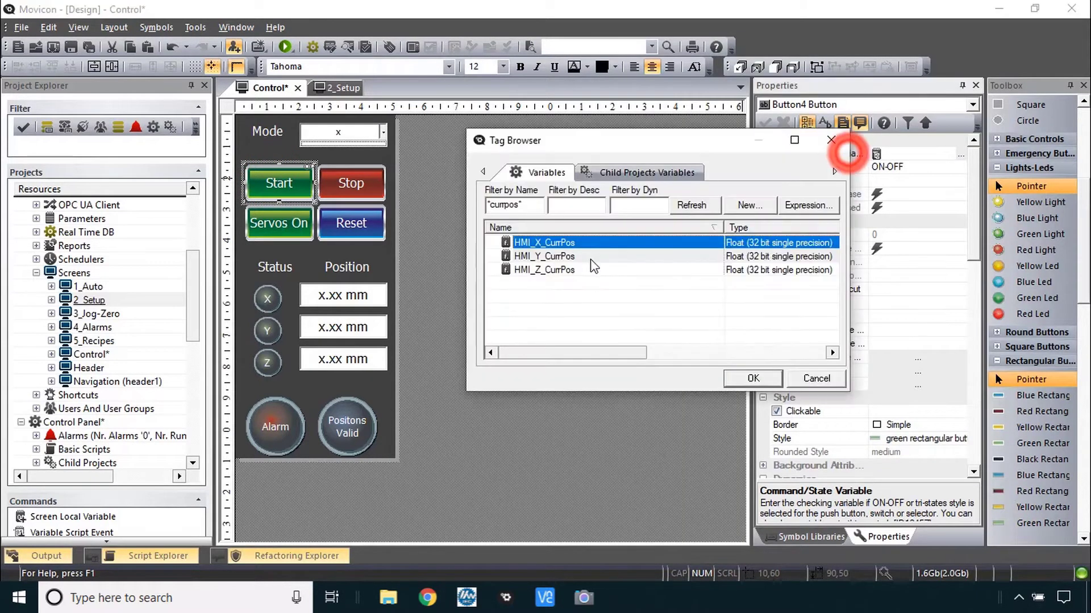
pyautogui.moveTo(534, 205); pyautogui.dragTo(413, 211)
pyautogui.write('*cmd*')
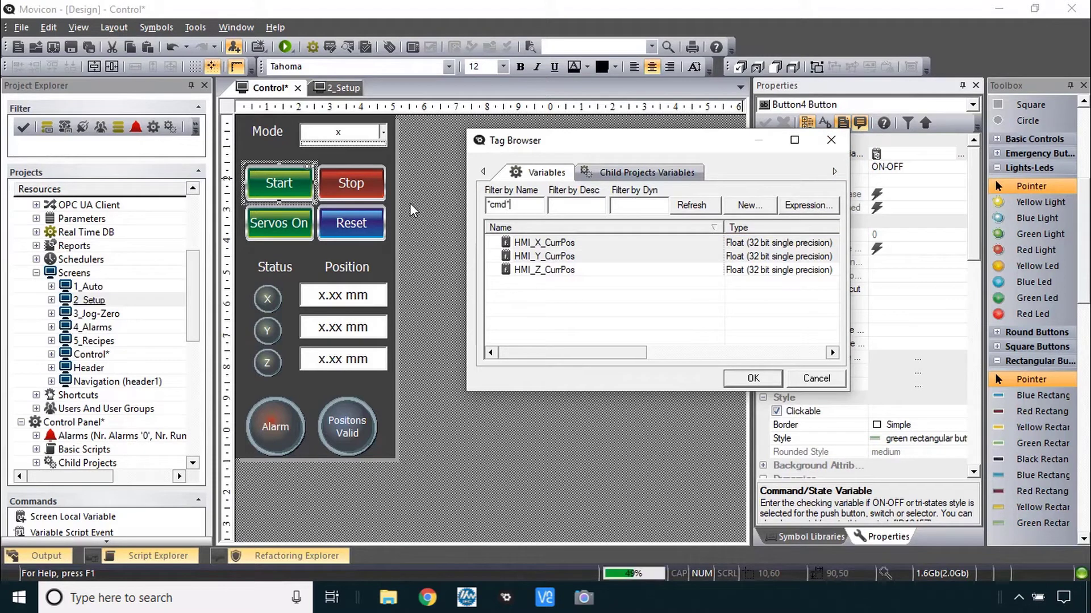
pyautogui.doubleClick(534, 243)
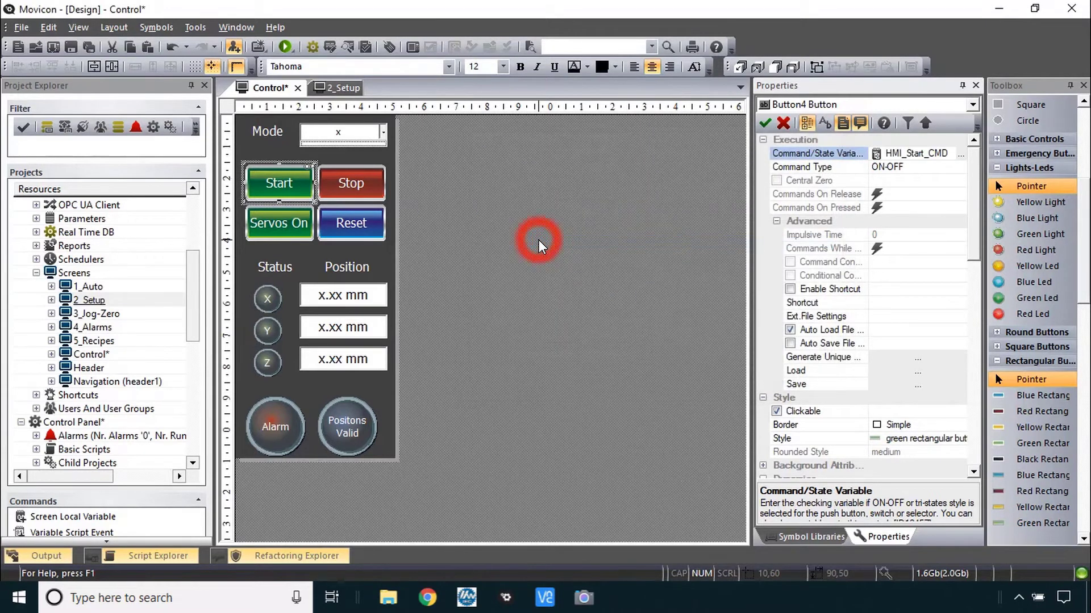
# Set the Start button's command type to Execute Commands and create an on-release variable command with the Strobe action.
pyautogui.click(904, 169)
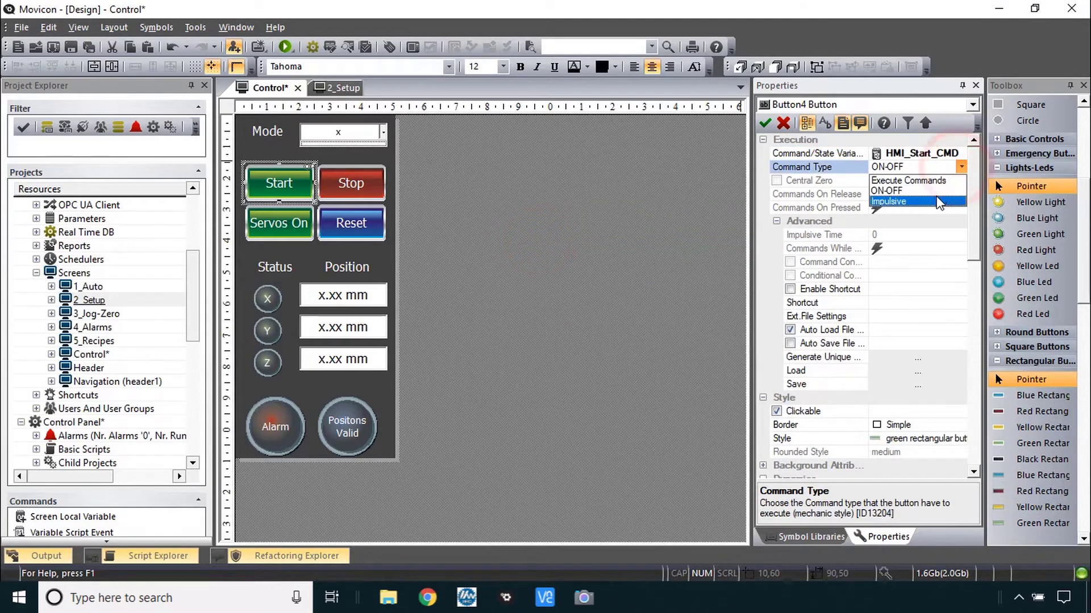
pyautogui.click(940, 182)
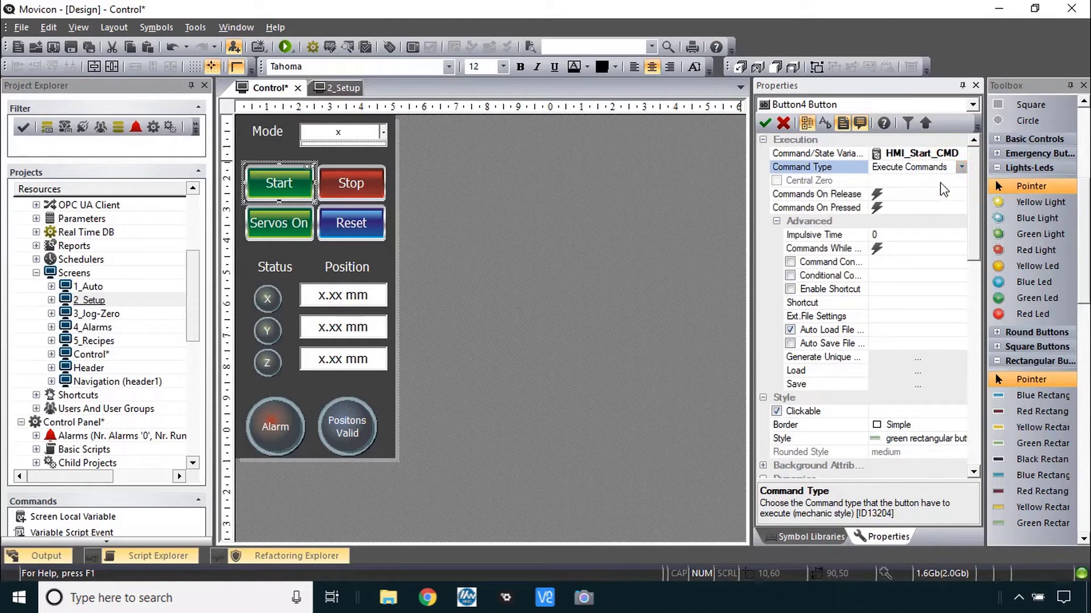
pyautogui.doubleClick(845, 195)
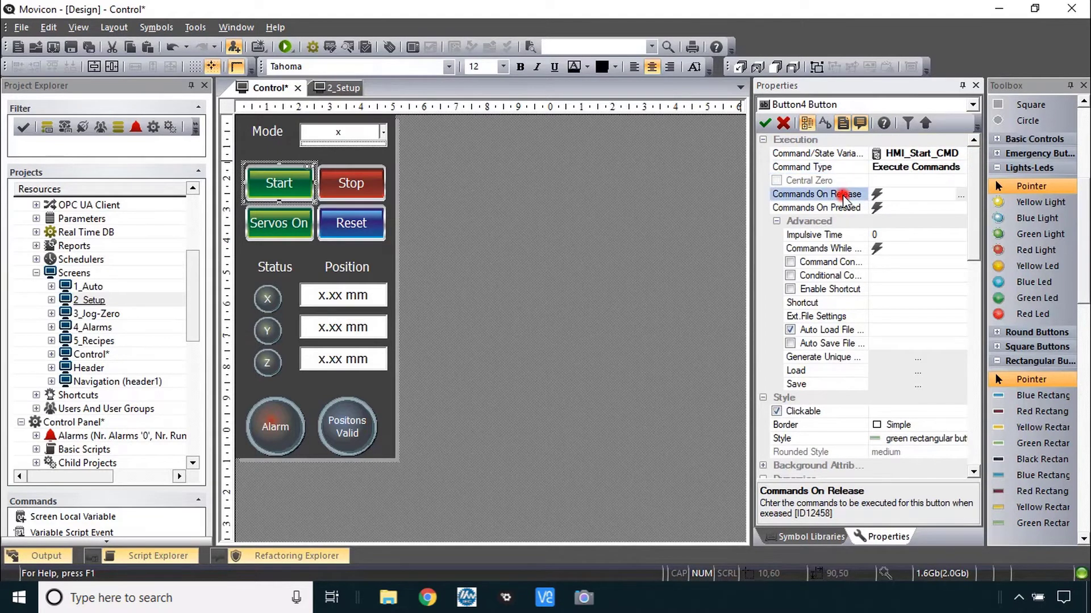
pyautogui.click(1010, 78)
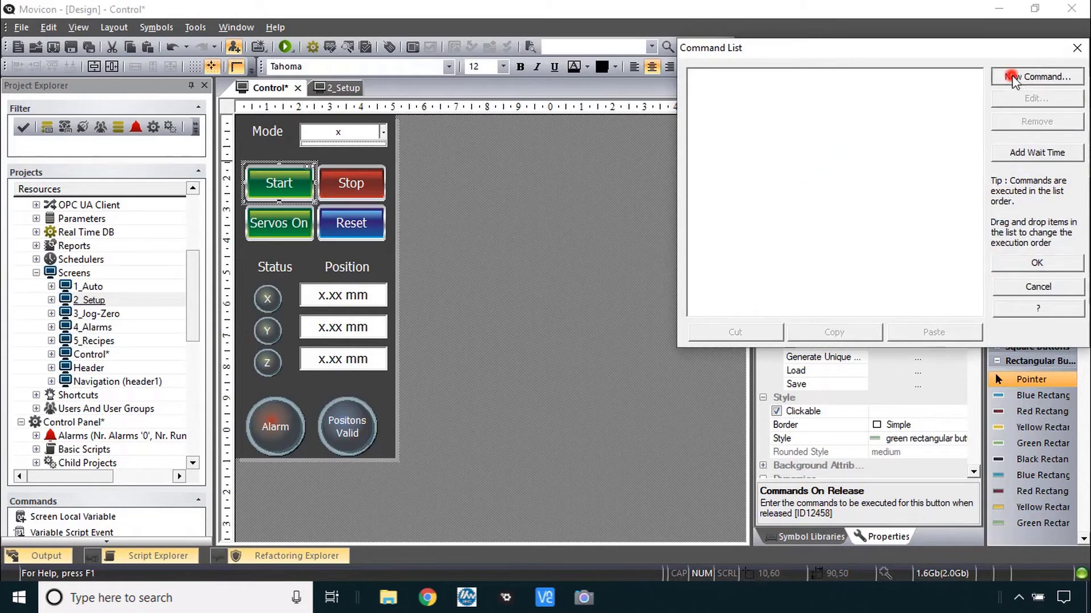
pyautogui.click(935, 127)
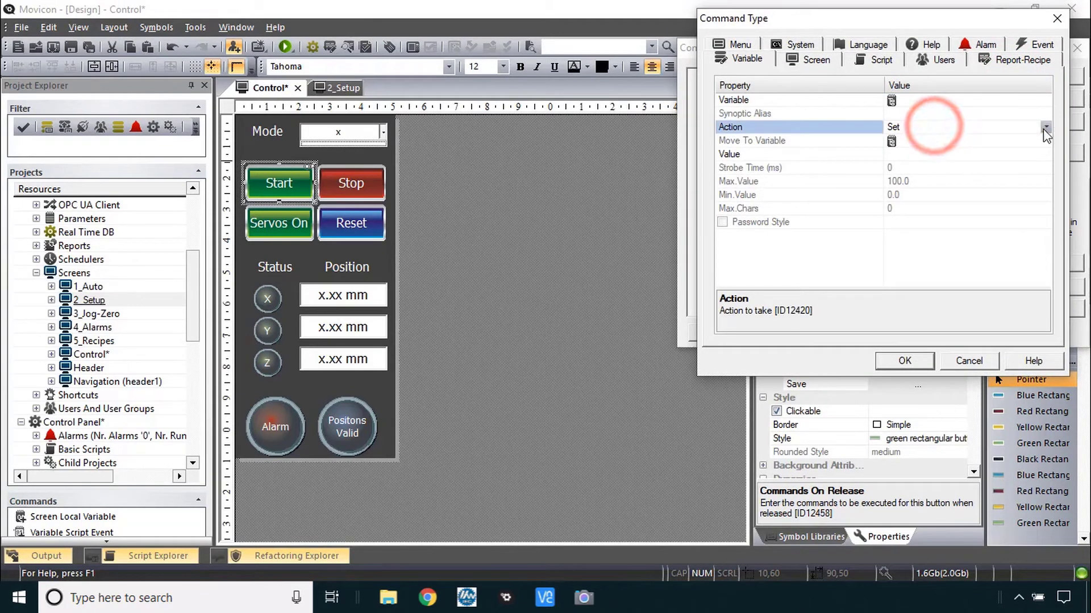
pyautogui.click(1045, 127)
pyautogui.click(959, 173)
# Assign HMI_StartRequest as the variable of the Start button's strobe command, filtering the variables by "*request*".
pyautogui.doubleClick(836, 101)
pyautogui.doubleClick(525, 203)
pyautogui.write('request*')
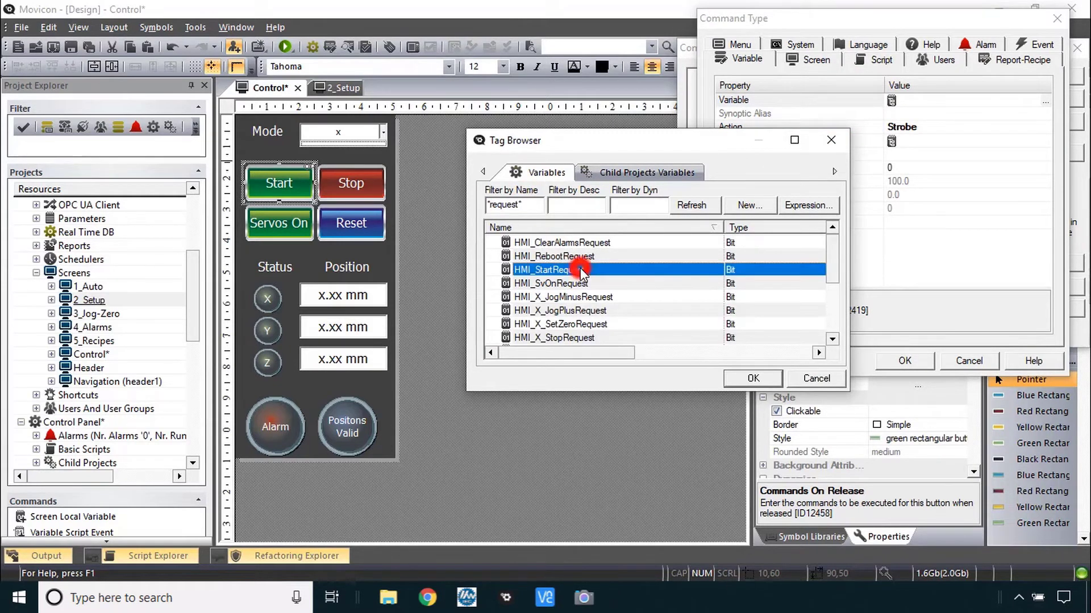
pyautogui.doubleClick(577, 270)
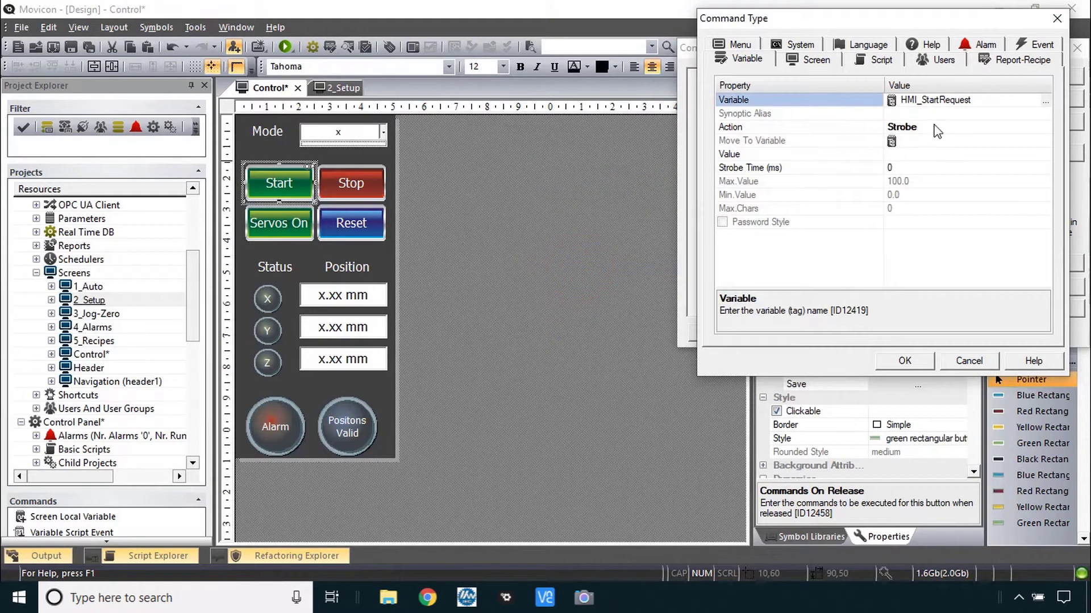
# Set the strobe command's value to 1 and its strobe time to 800 ms, and confirm the command list.
pyautogui.click(915, 154)
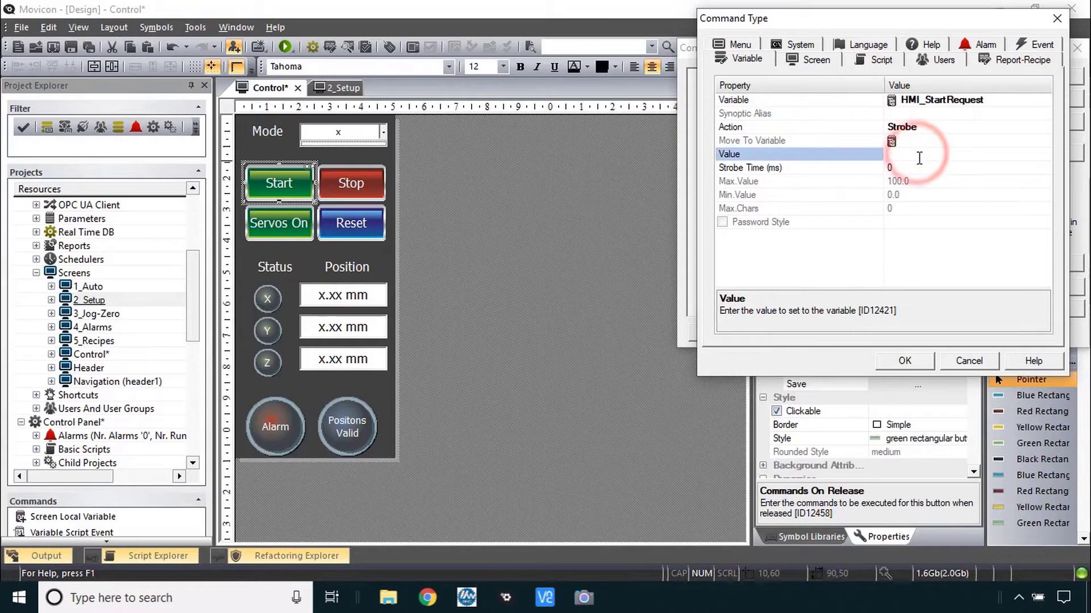
pyautogui.click(926, 170)
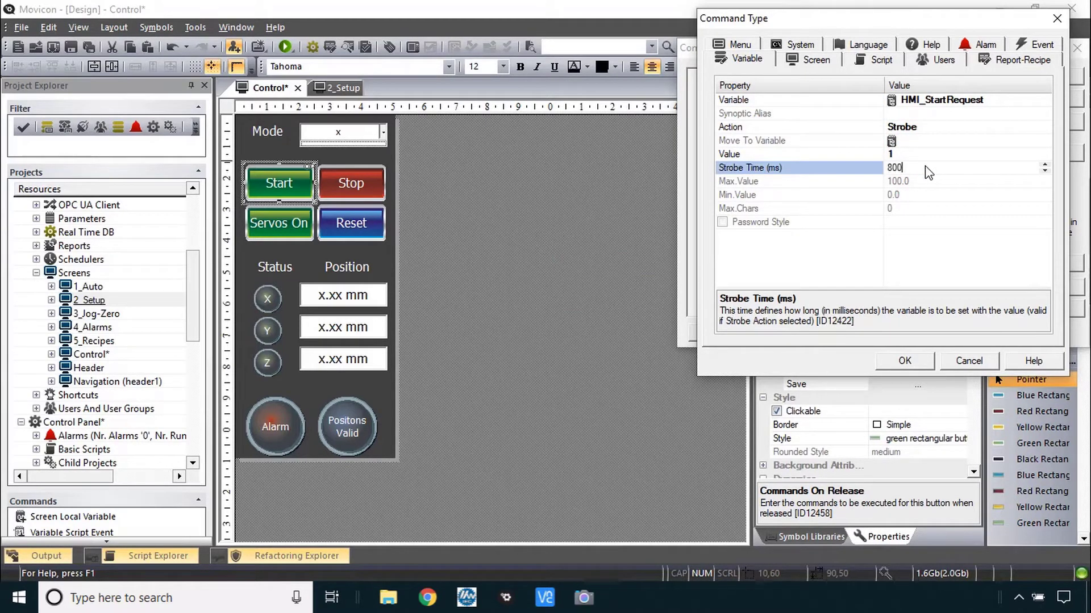
pyautogui.click(914, 364)
pyautogui.press('Return')
# Consult the visibility settings in the lab document and enable the Start button's dynamic visibility with variable HMI_ControlMode and value 1.
pyautogui.click(624, 597)
pyautogui.scroll(-2, 649, 341)
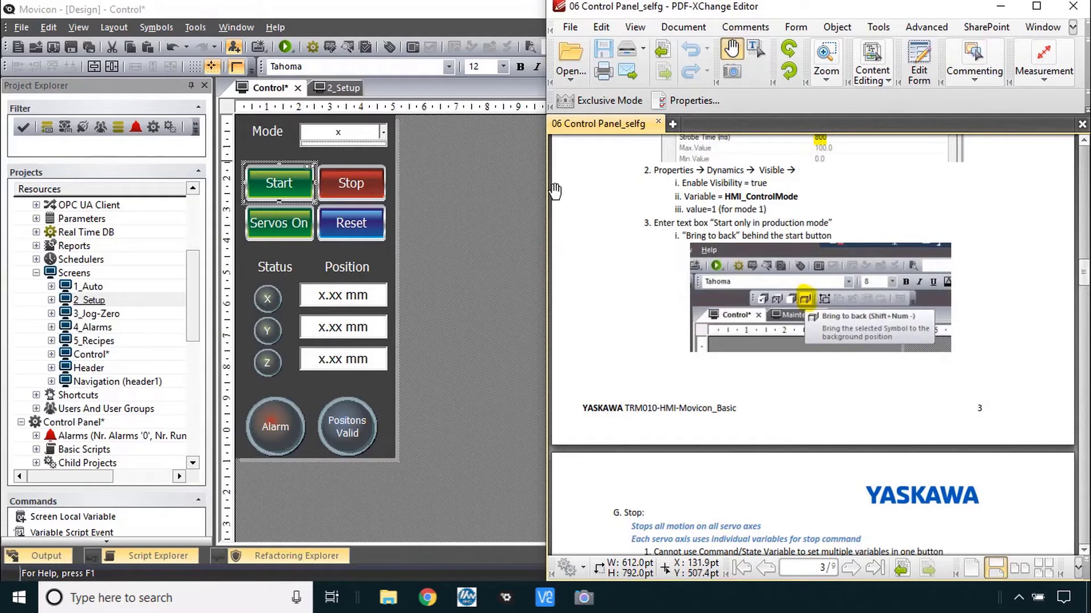
pyautogui.click(275, 191)
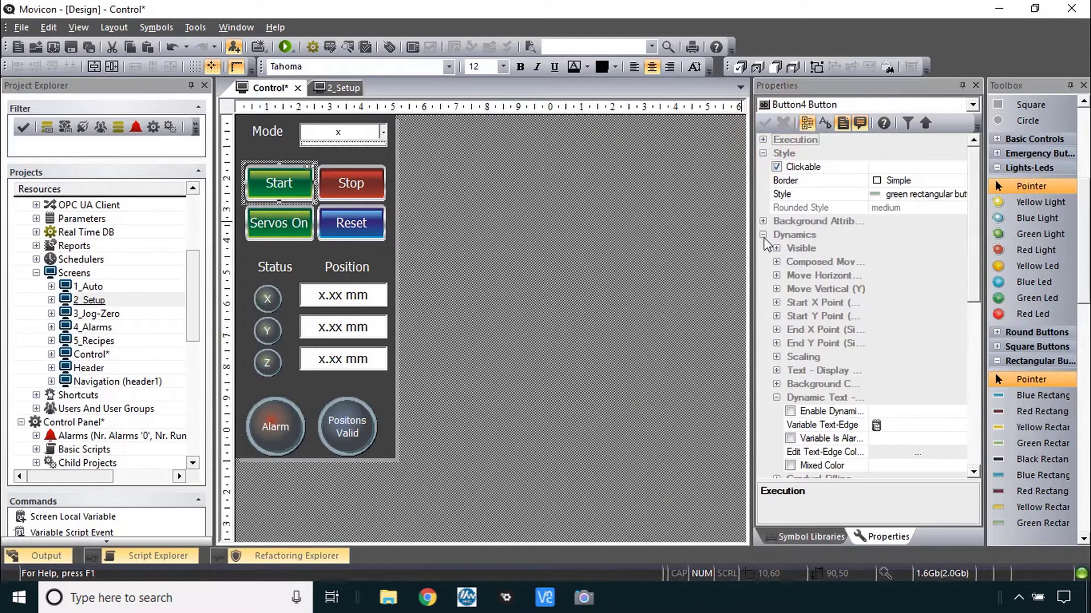
pyautogui.click(776, 248)
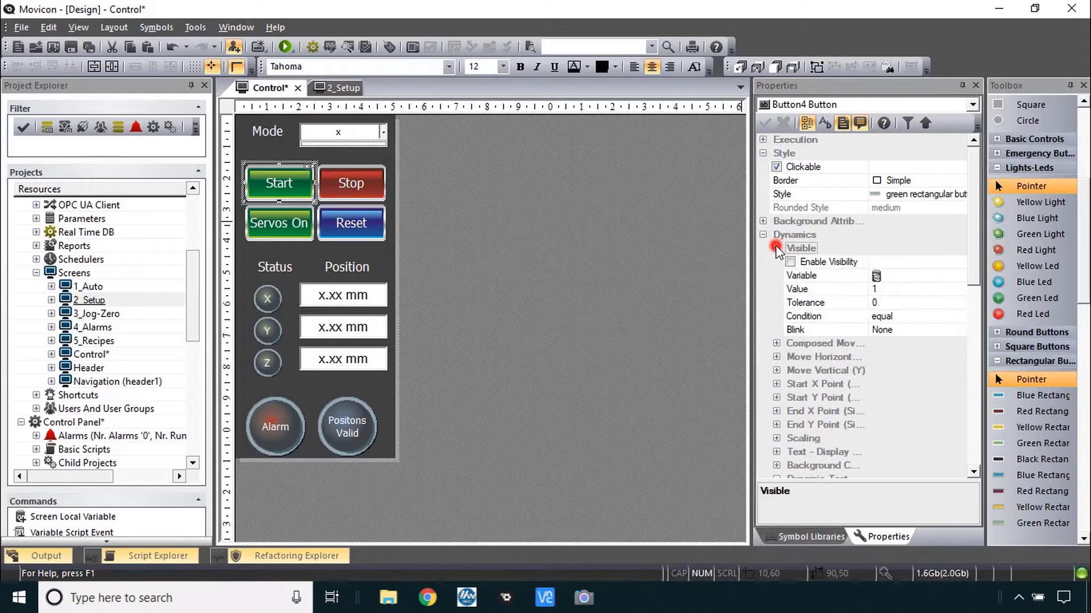
pyautogui.click(790, 262)
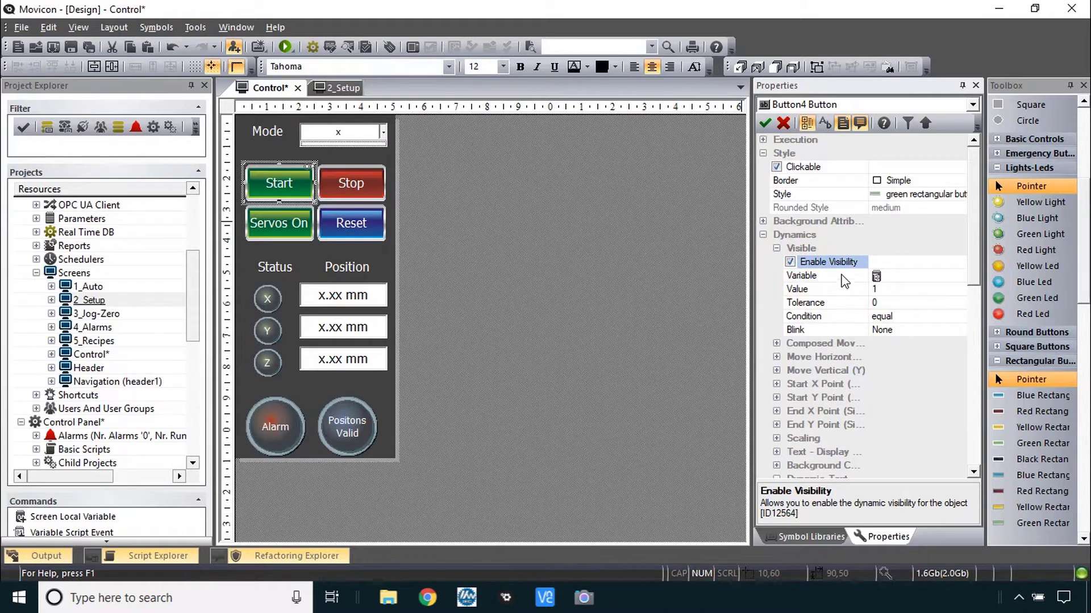
pyautogui.doubleClick(841, 275)
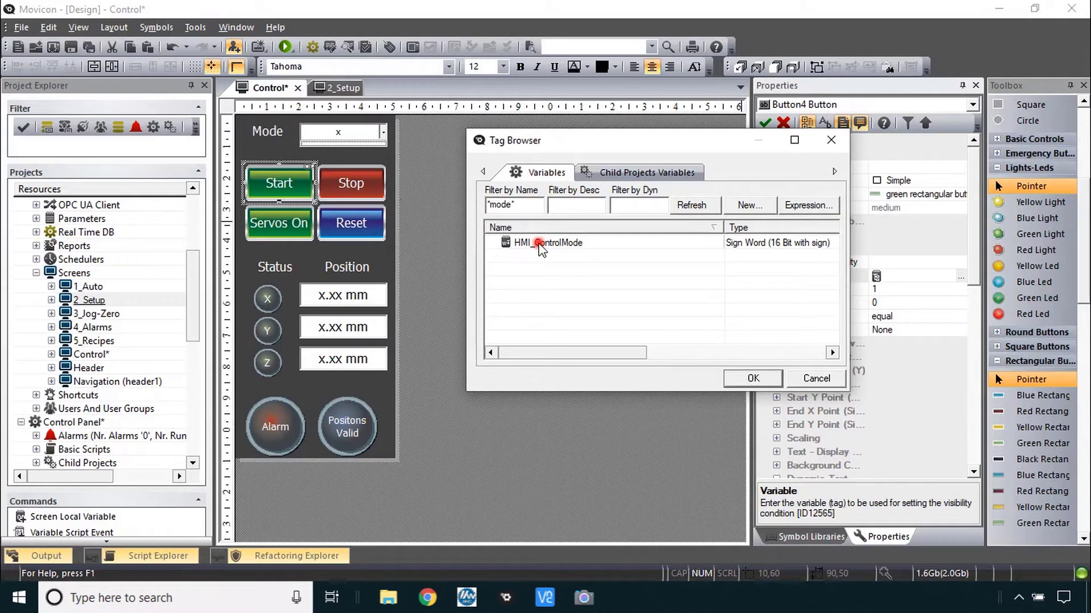
pyautogui.click(539, 243)
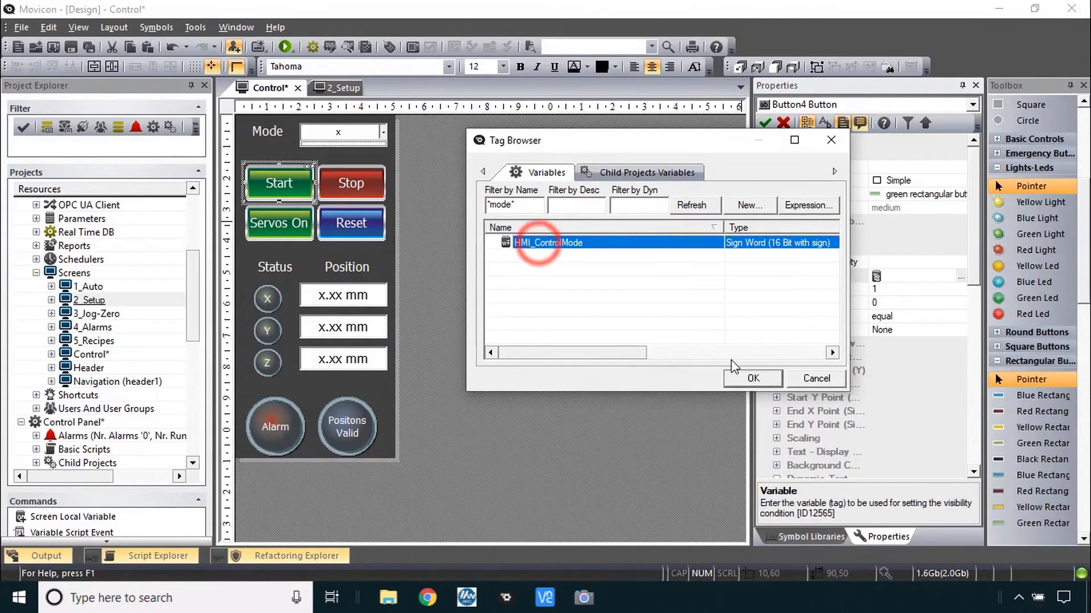
pyautogui.click(753, 379)
pyautogui.click(885, 289)
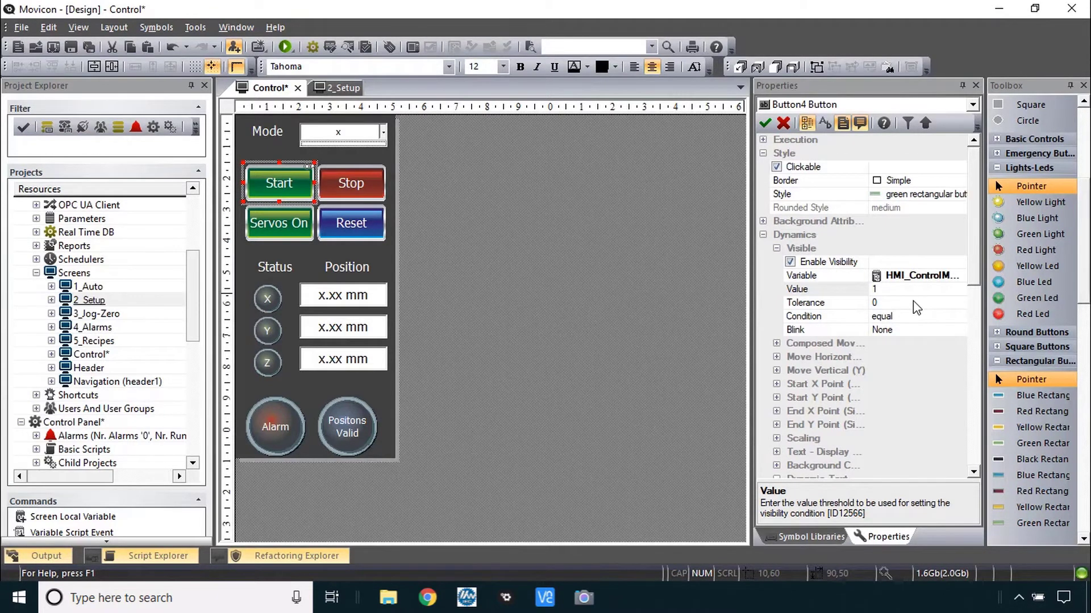
# Check the lab document's text box instruction and place a text box reading "Start only in PRODUCTION Mode" over the Start button.
pyautogui.hotkey('alt', 'Tab')
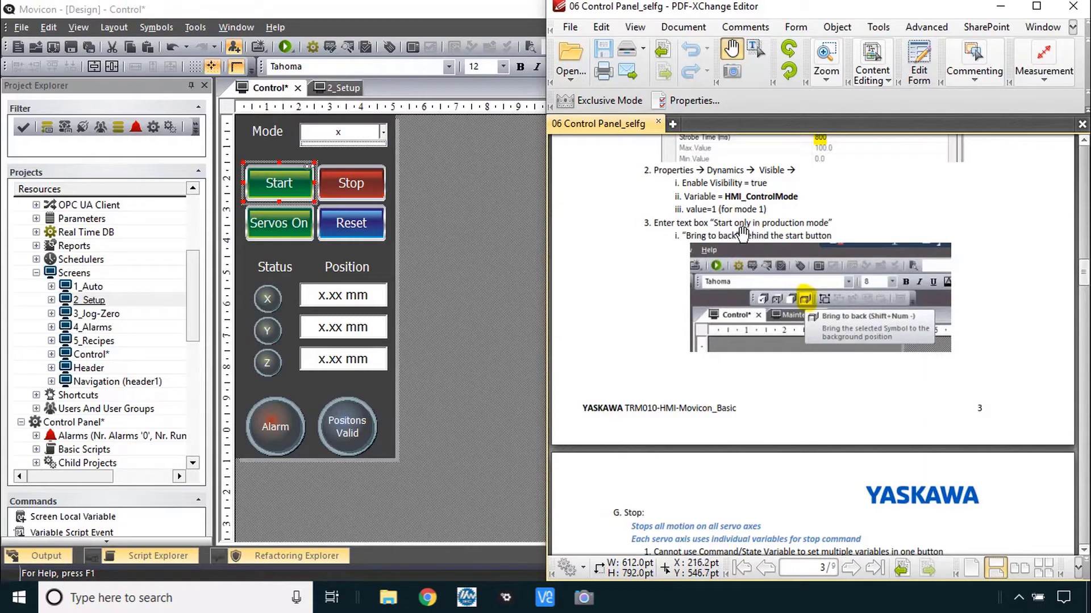
pyautogui.click(508, 265)
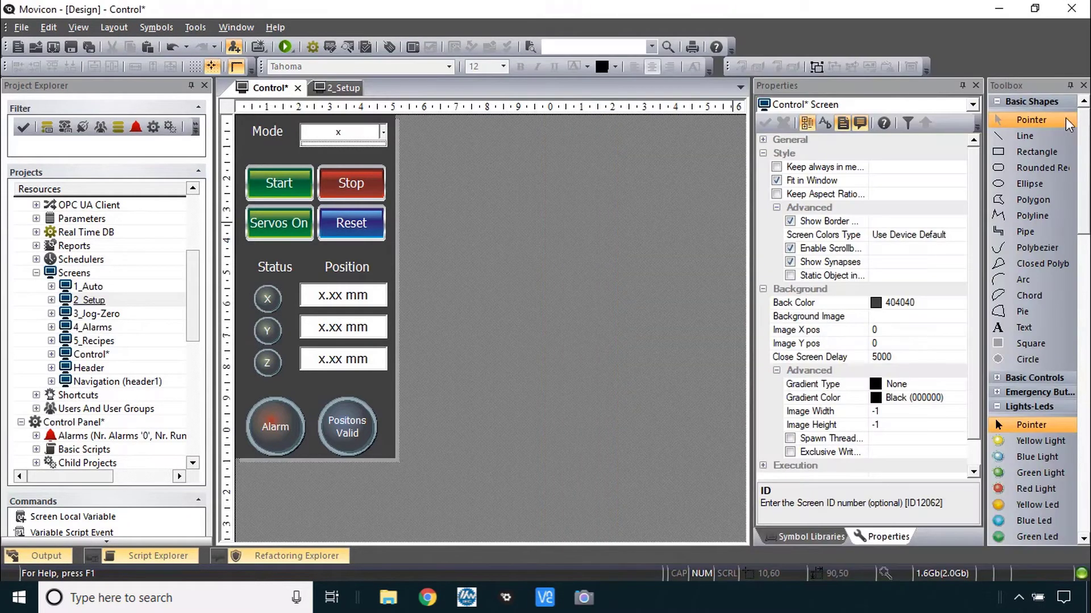
pyautogui.click(1023, 330)
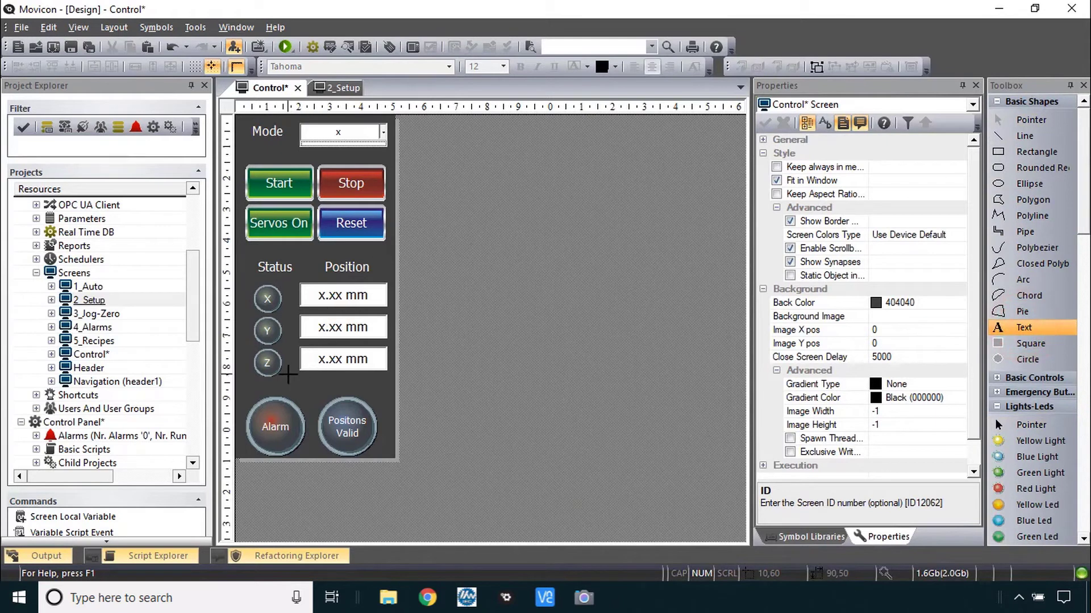
pyautogui.moveTo(244, 148); pyautogui.dragTo(316, 179)
pyautogui.write('St')
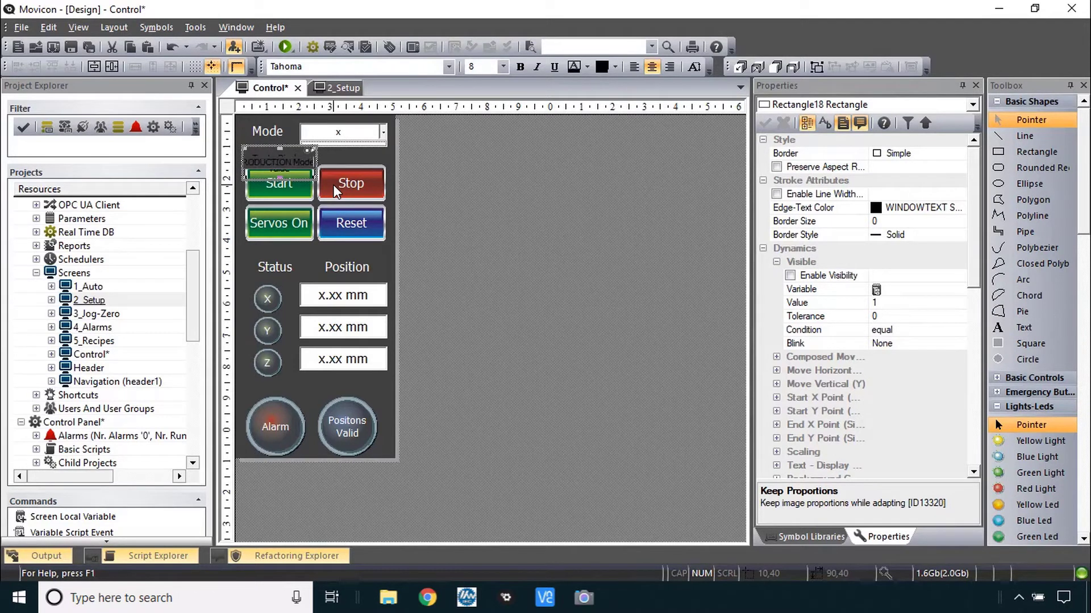
pyautogui.moveTo(307, 172); pyautogui.dragTo(306, 192)
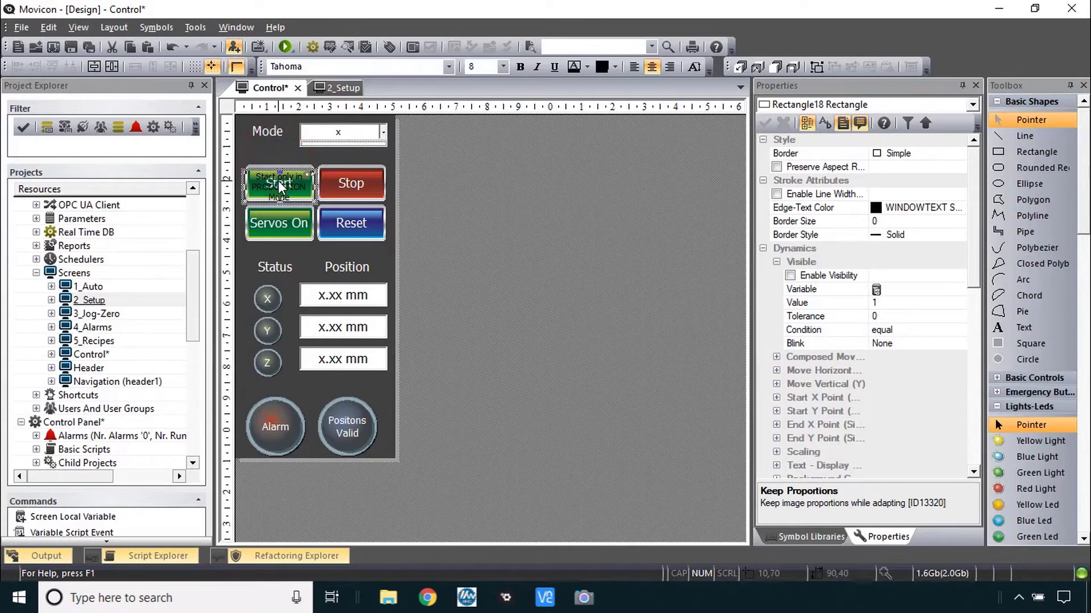
# Send the production-mode text box behind the Start button and change its text color.
pyautogui.click(795, 69)
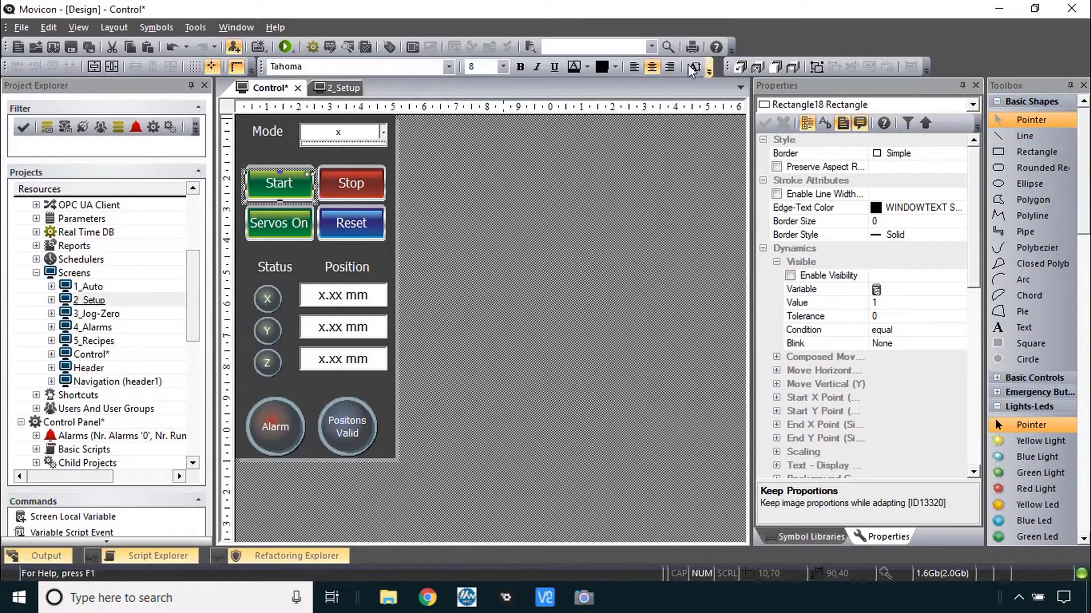
pyautogui.click(586, 67)
pyautogui.click(586, 66)
pyautogui.click(587, 66)
pyautogui.click(833, 106)
pyautogui.click(793, 68)
pyautogui.click(792, 69)
# Consult the Stop settings in the lab document and set the Stop button's command type to Execute Commands.
pyautogui.hotkey('alt', 'Tab')
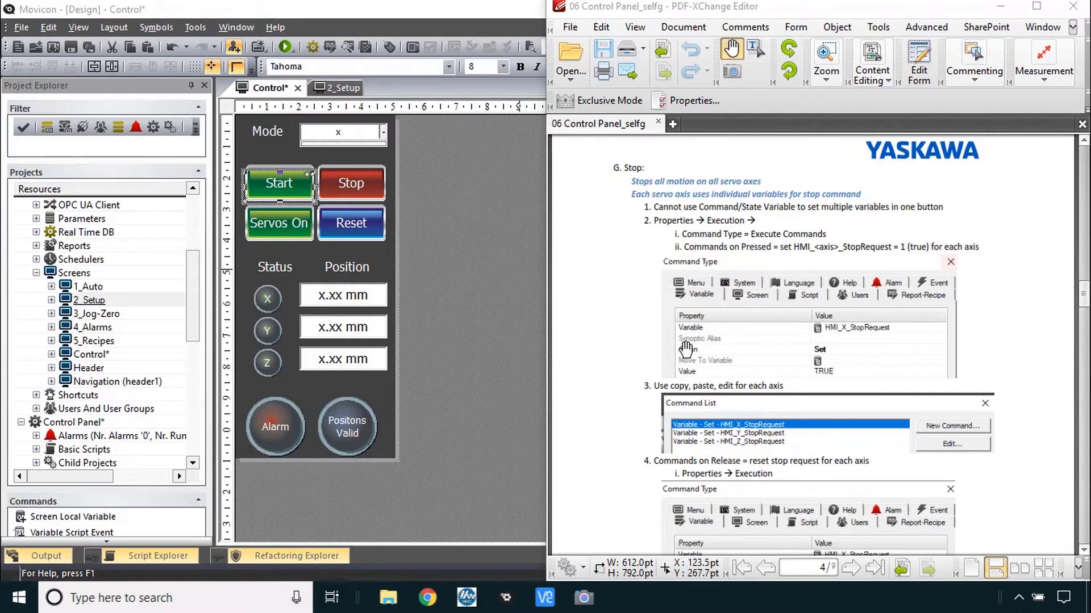
pyautogui.scroll(-2, 750, 474)
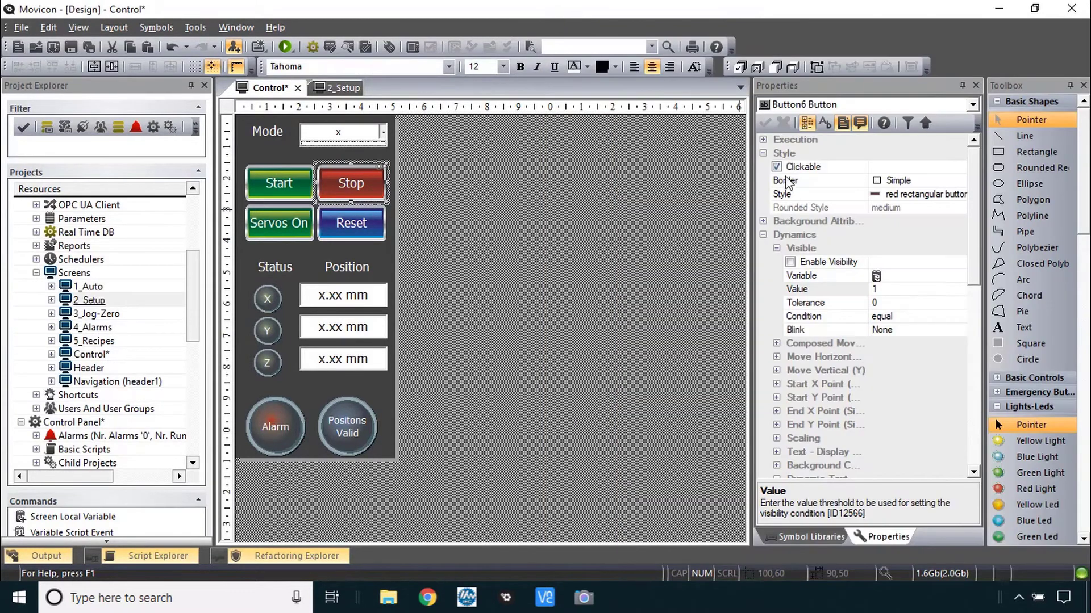
pyautogui.click(764, 140)
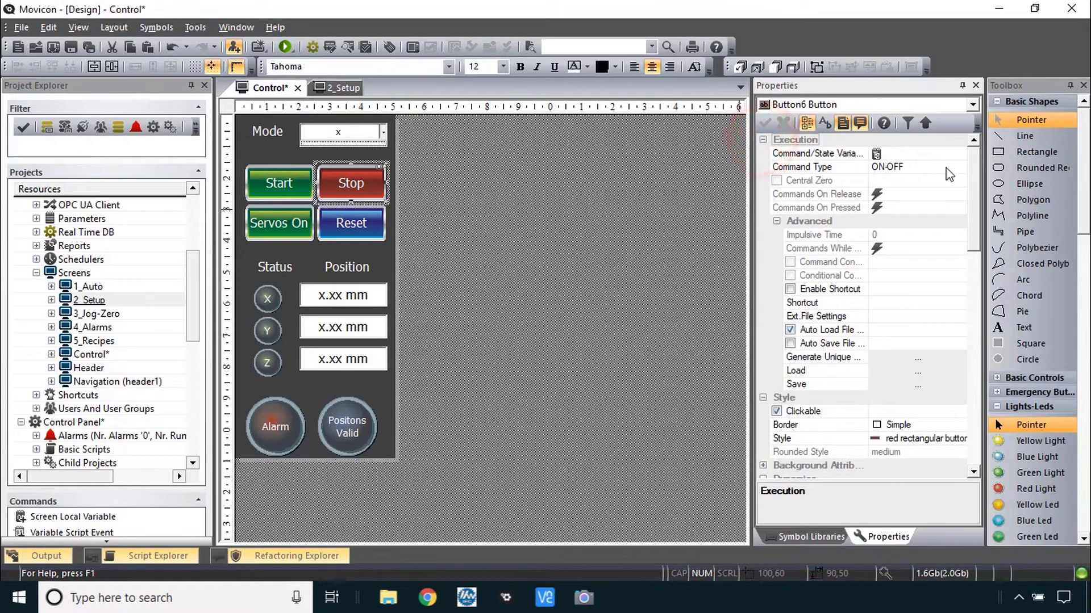
pyautogui.click(947, 168)
pyautogui.click(960, 166)
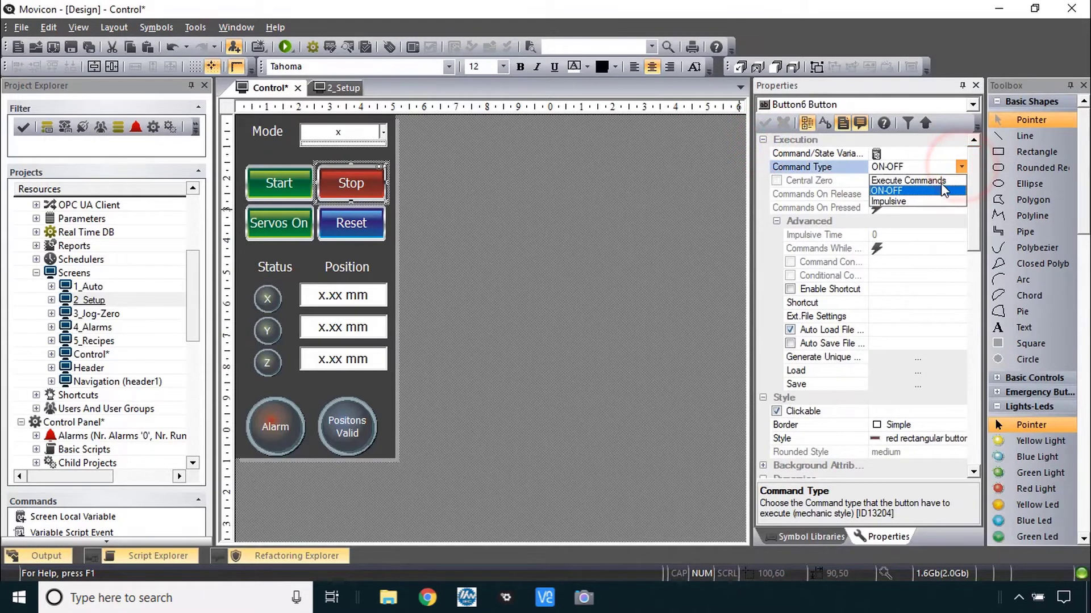
pyautogui.click(943, 180)
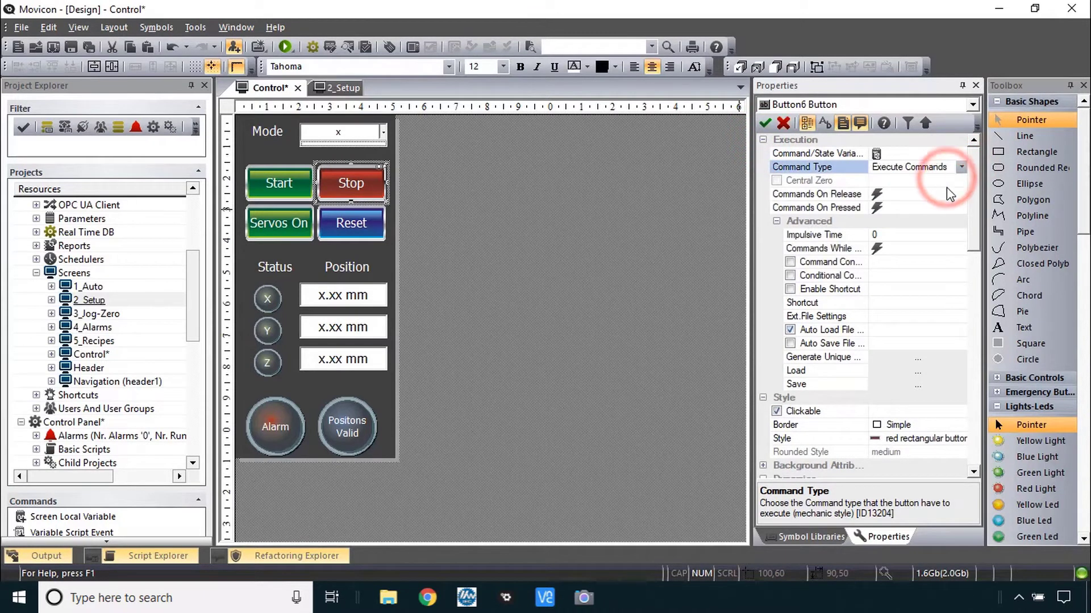
# Add an on-pressed command to the Stop button that sets HMI_X_StopRequest to 1, filtering the variables by "*request*".
pyautogui.doubleClick(840, 208)
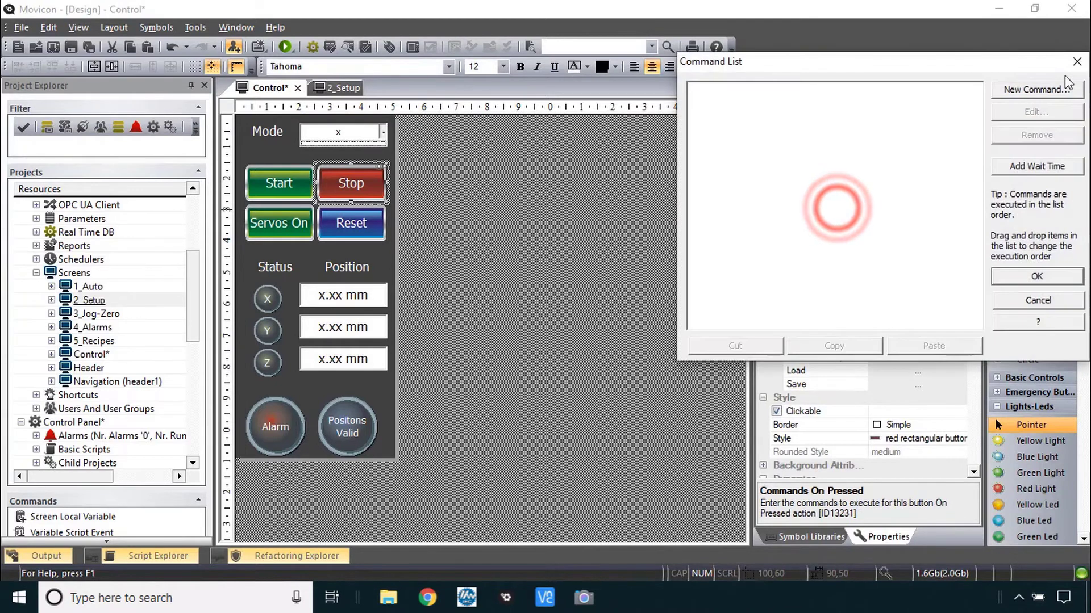
pyautogui.click(1037, 92)
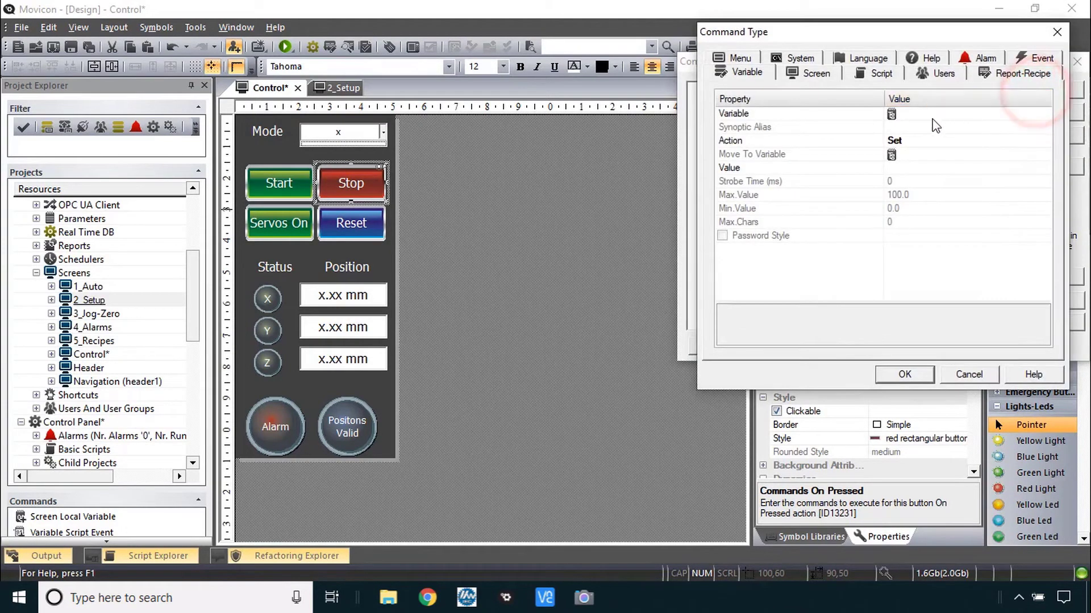
pyautogui.doubleClick(848, 114)
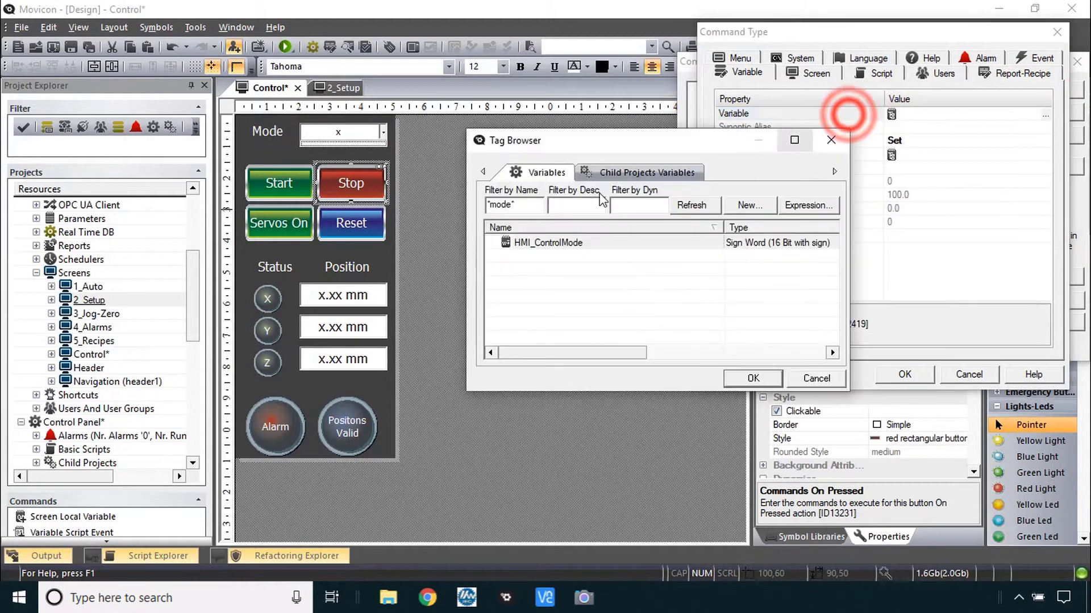
pyautogui.doubleClick(525, 207)
pyautogui.press('BackSpace')
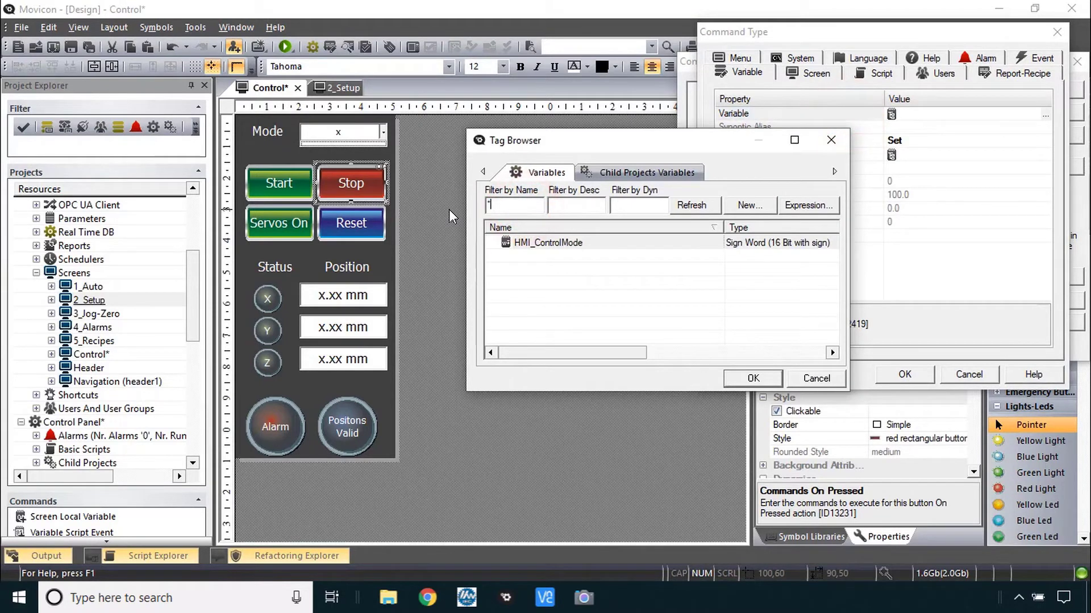
pyautogui.write('*request*')
pyautogui.doubleClick(577, 336)
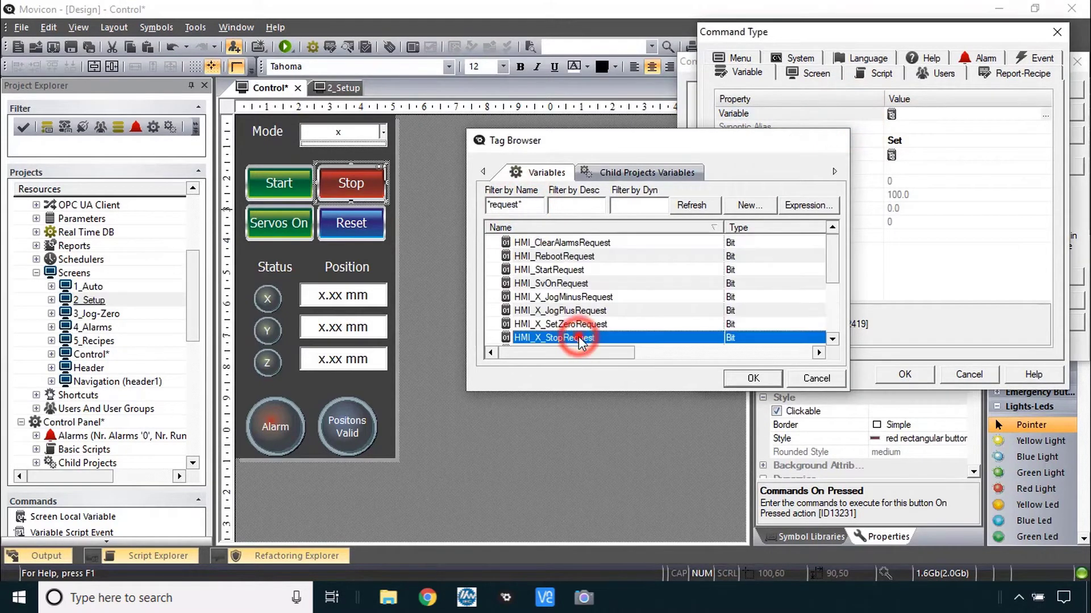
pyautogui.click(898, 168)
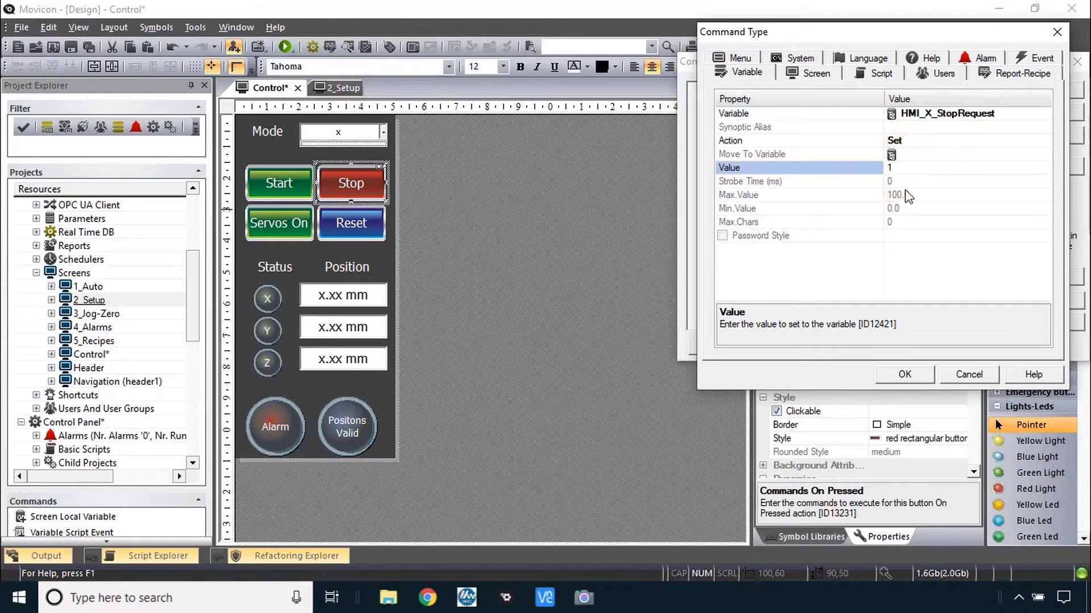
pyautogui.click(908, 375)
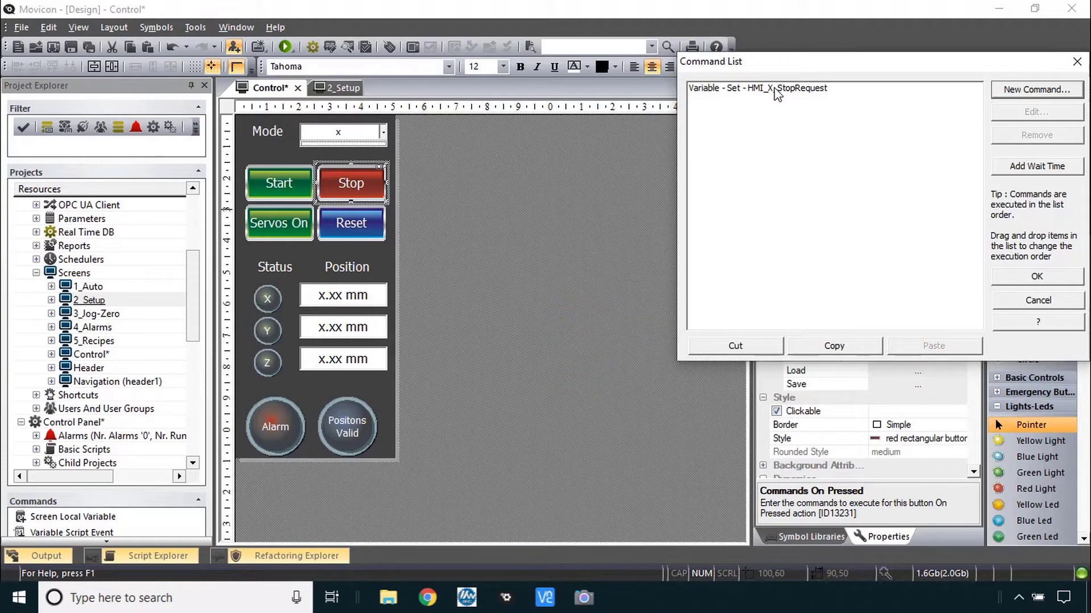
# Copy the HMI_X_StopRequest set command and paste it twice into the Stop button's on-pressed command list.
pyautogui.click(777, 90)
pyautogui.click(859, 346)
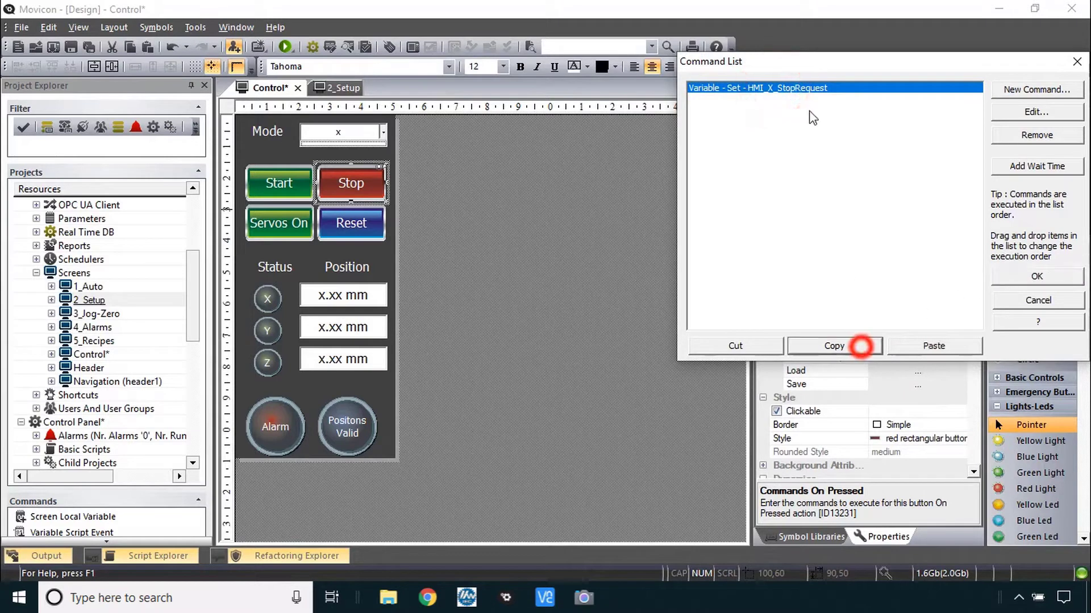
pyautogui.click(933, 346)
pyautogui.click(934, 346)
# Change the variable of the second on-pressed command to HMI_Y_StopRequest.
pyautogui.click(805, 98)
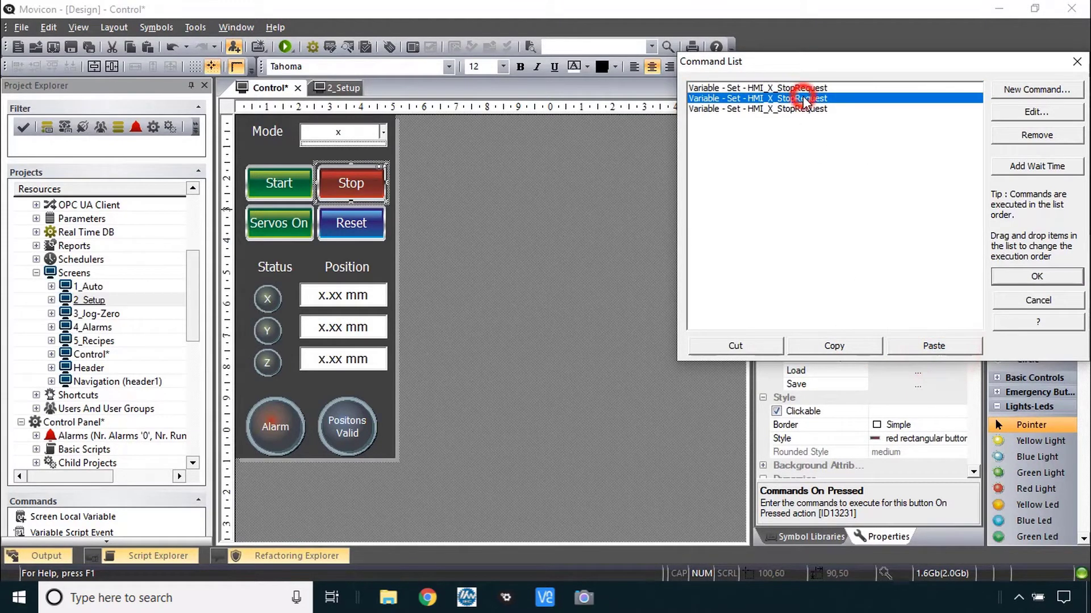
pyautogui.click(1035, 112)
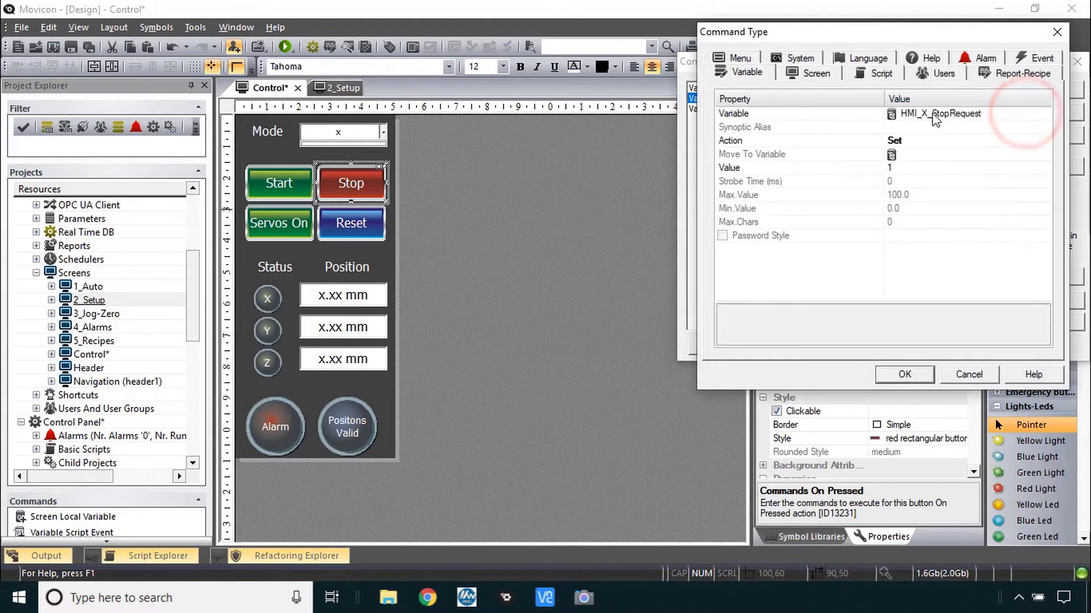
pyautogui.click(928, 113)
pyautogui.moveTo(914, 115); pyautogui.dragTo(908, 116)
pyautogui.write('Y')
pyautogui.click(904, 374)
# Change the variable of the third on-pressed command to HMI_Z_StopRequest and accept the Stop button's command list.
pyautogui.click(812, 108)
pyautogui.click(1027, 113)
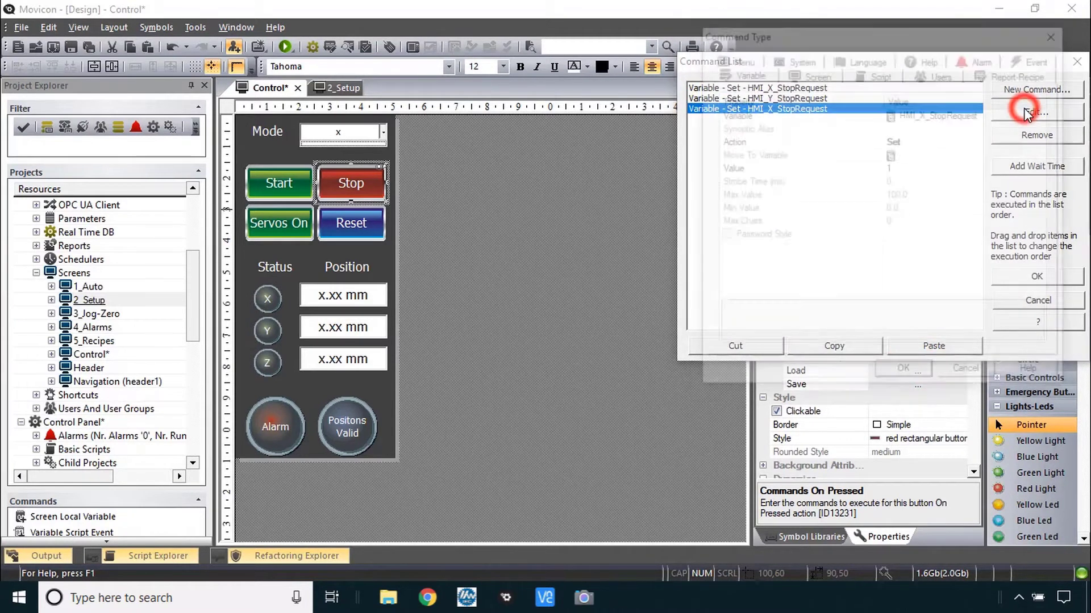
pyautogui.doubleClick(838, 113)
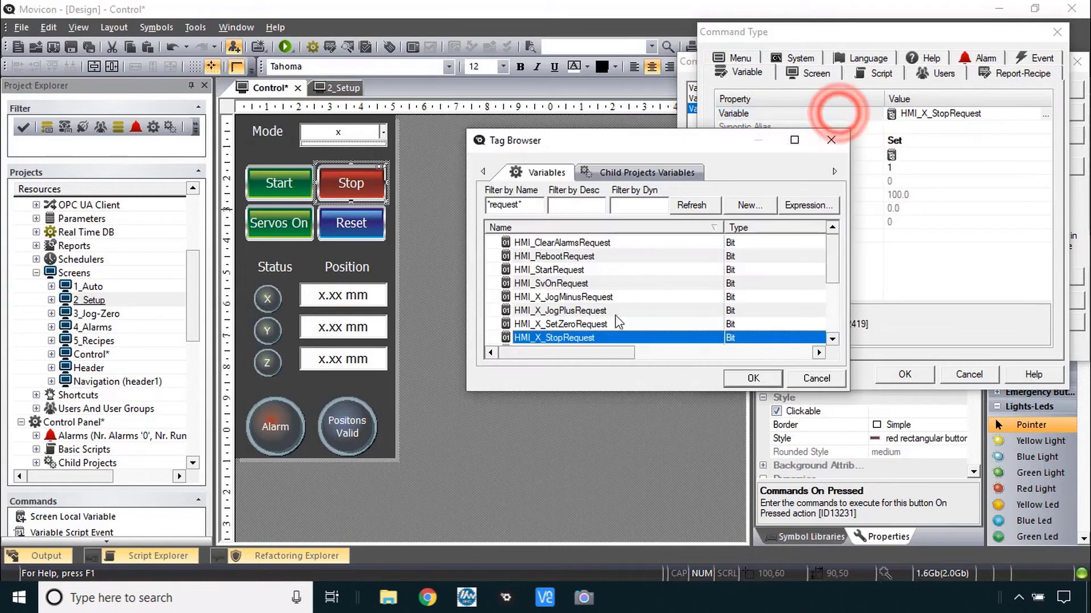
pyautogui.scroll(-2, 602, 321)
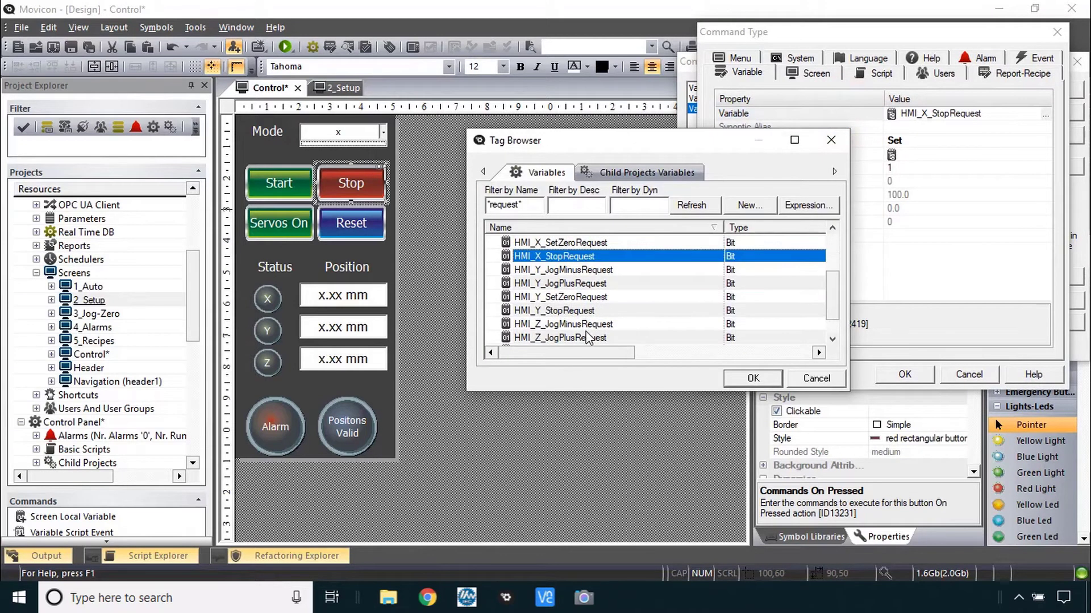
pyautogui.scroll(-1, 576, 322)
pyautogui.click(571, 336)
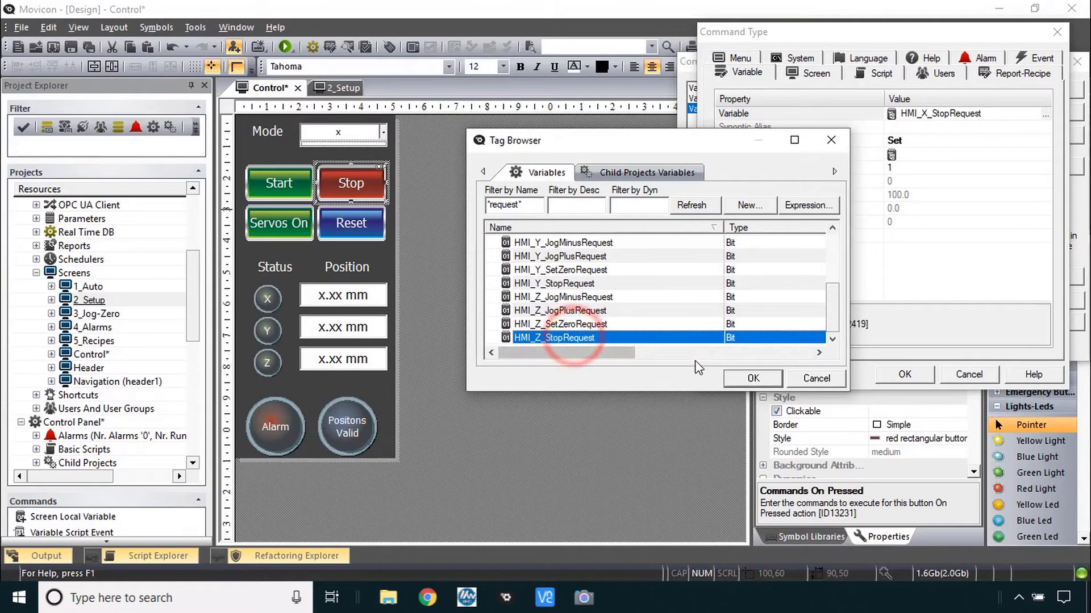
pyautogui.click(744, 375)
pyautogui.click(904, 374)
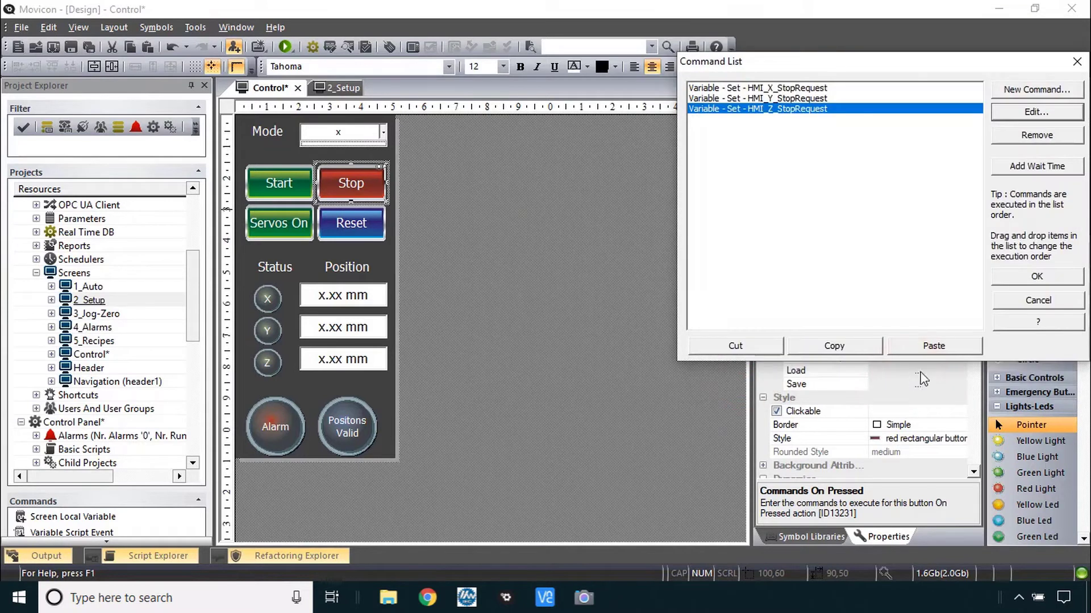
pyautogui.click(1034, 277)
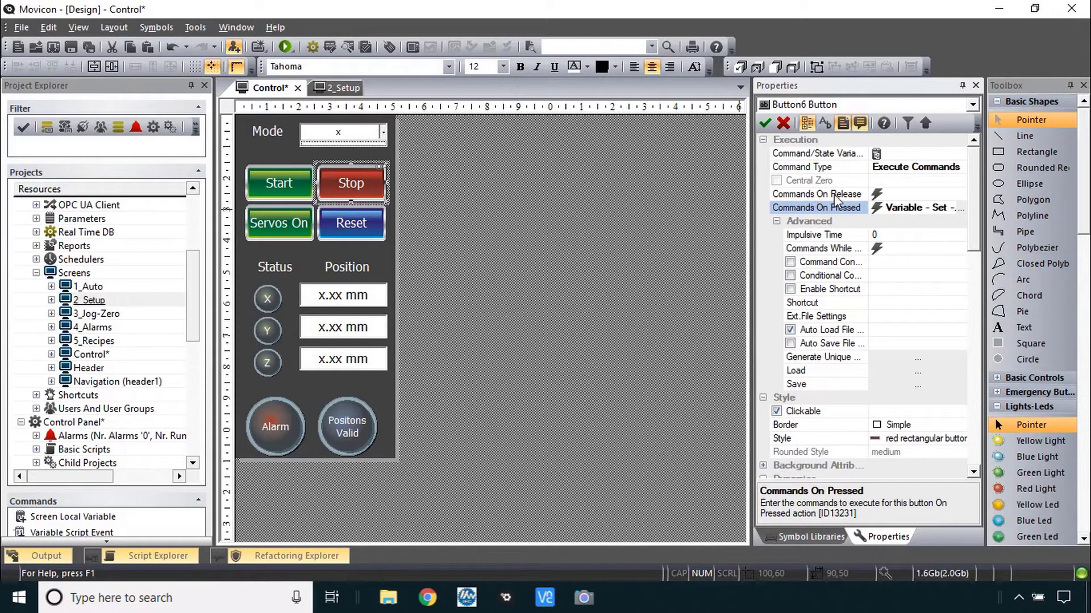
# Copy the Stop button's on-pressed commands into its on-release command list.
pyautogui.doubleClick(841, 209)
pyautogui.click(859, 339)
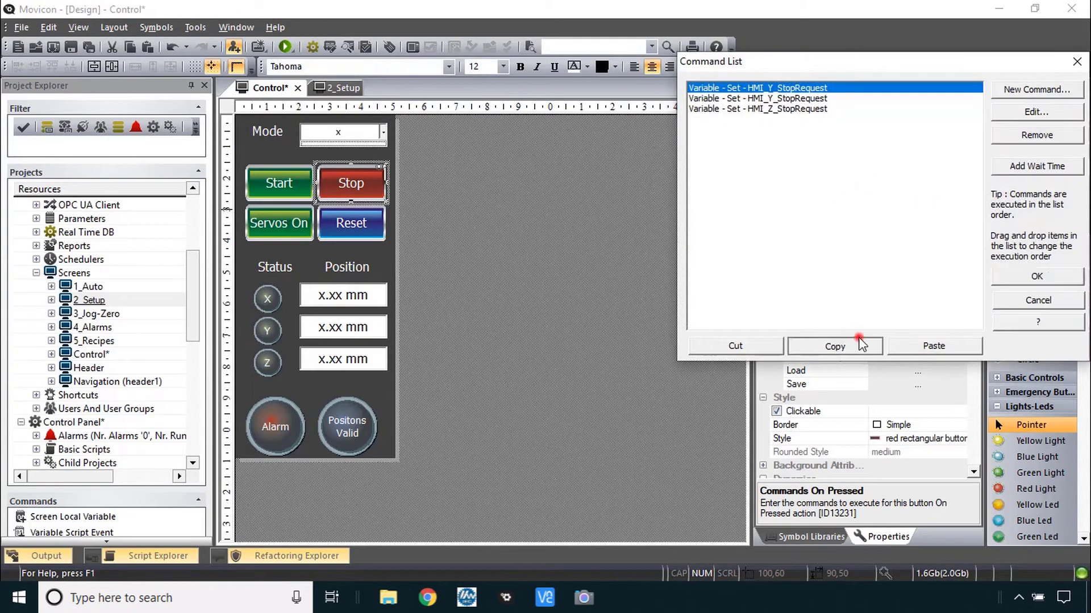
pyautogui.click(1009, 276)
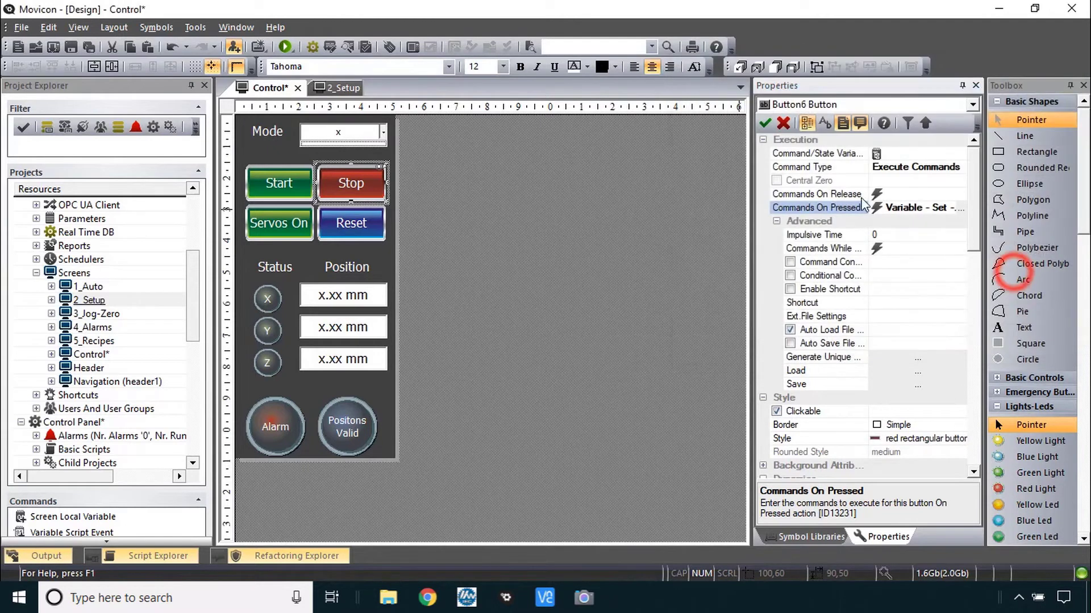
pyautogui.doubleClick(835, 195)
pyautogui.click(934, 332)
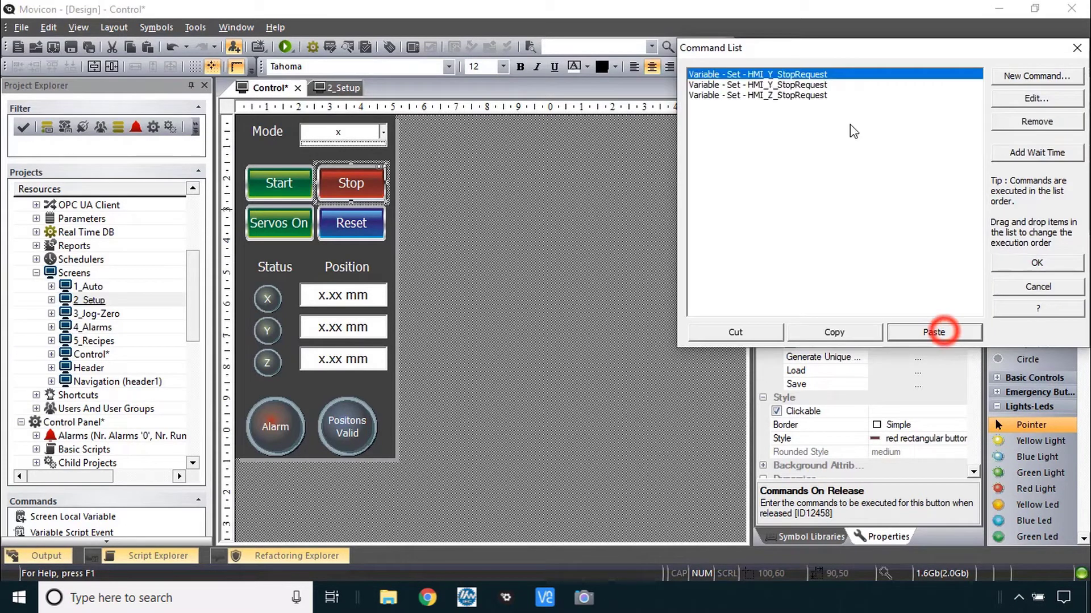
# Set the action of all three on-release commands of the Stop button to Reset.
pyautogui.click(995, 97)
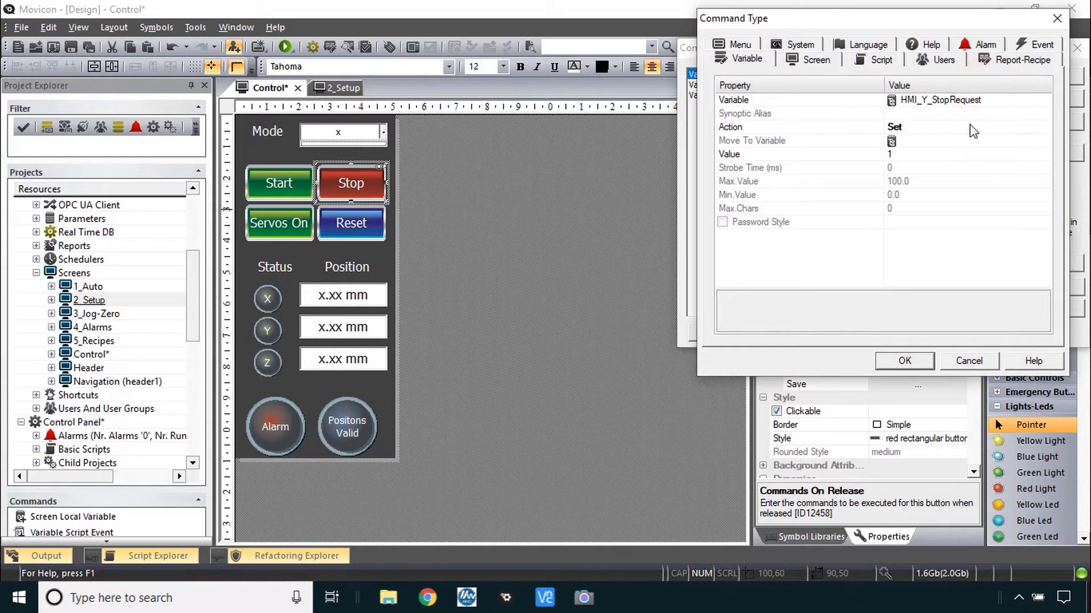
pyautogui.click(1000, 127)
pyautogui.click(1045, 126)
pyautogui.click(1008, 149)
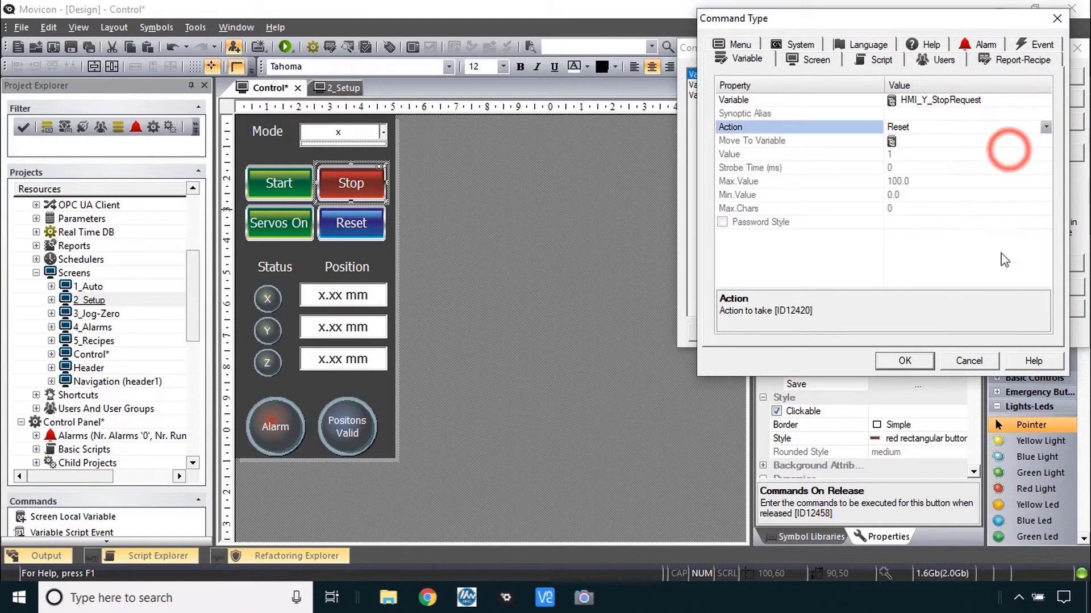
pyautogui.click(908, 359)
pyautogui.click(789, 84)
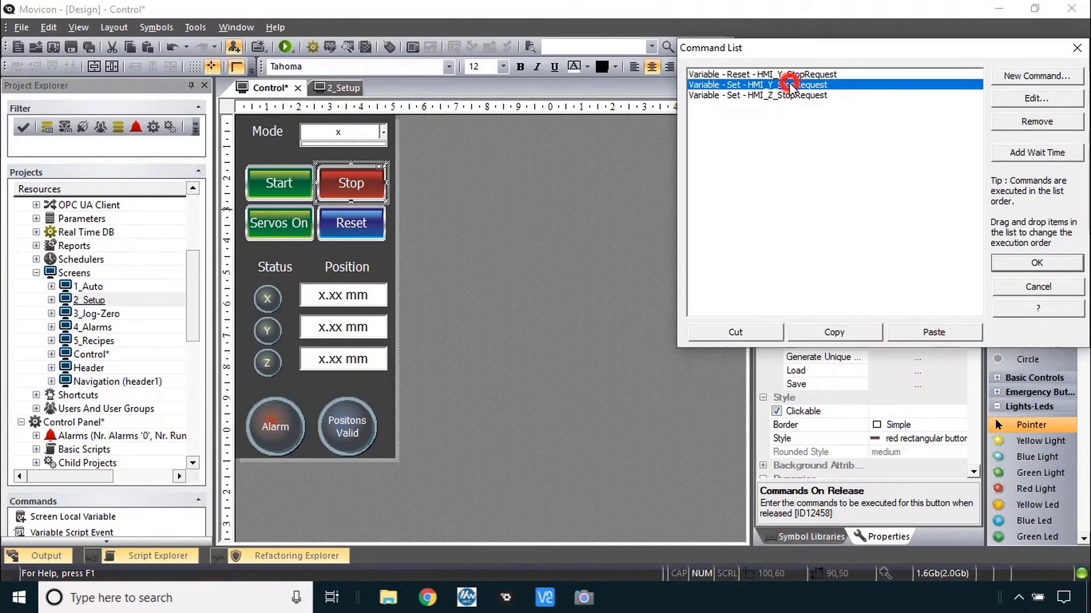
pyautogui.doubleClick(788, 84)
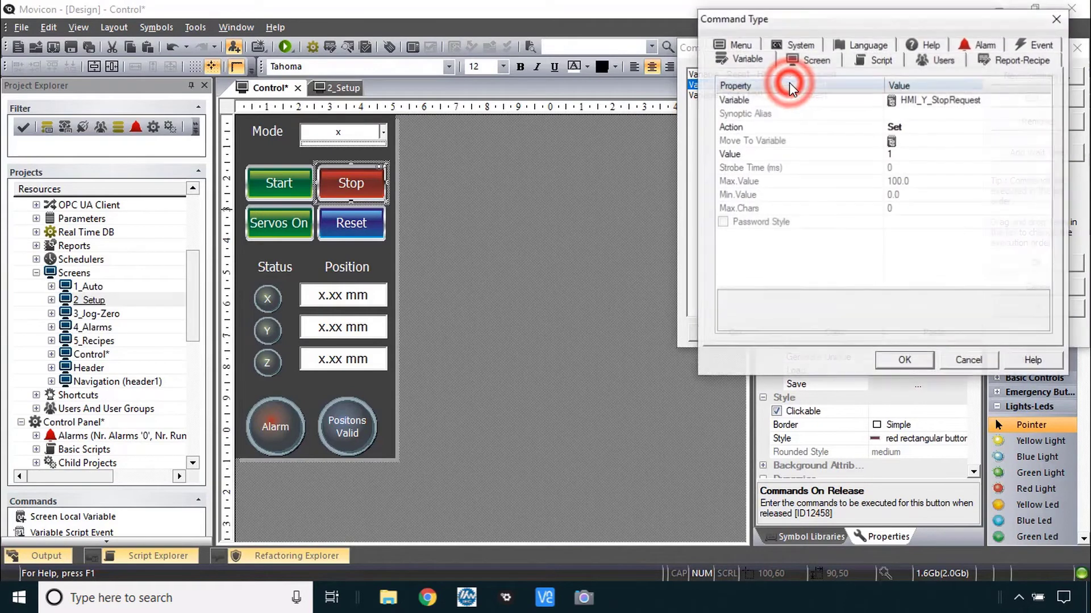
pyautogui.click(906, 126)
pyautogui.click(905, 140)
pyautogui.click(912, 359)
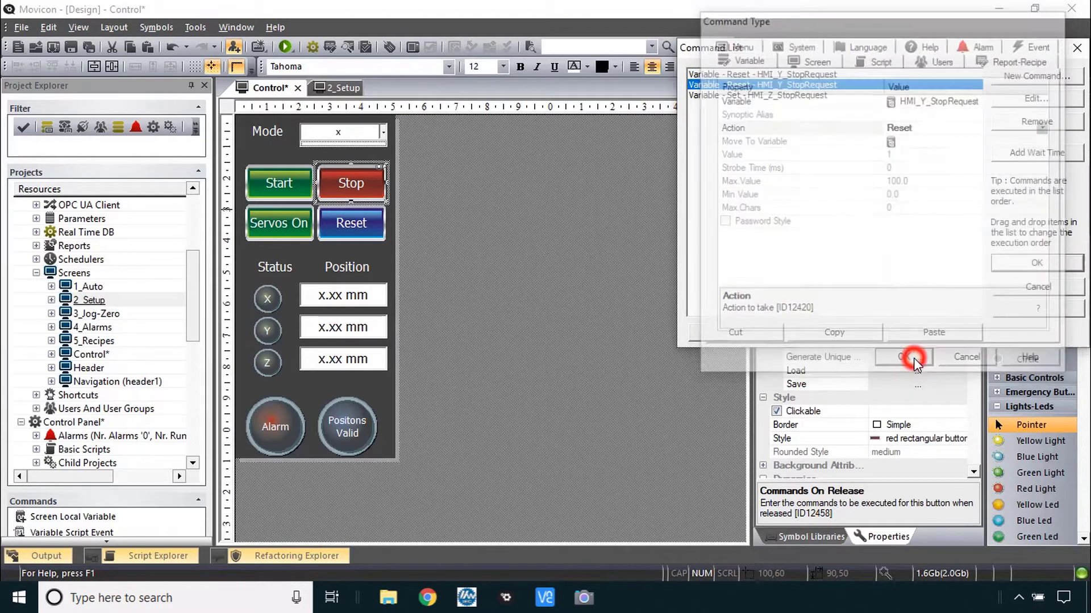
pyautogui.doubleClick(797, 97)
pyautogui.doubleClick(912, 123)
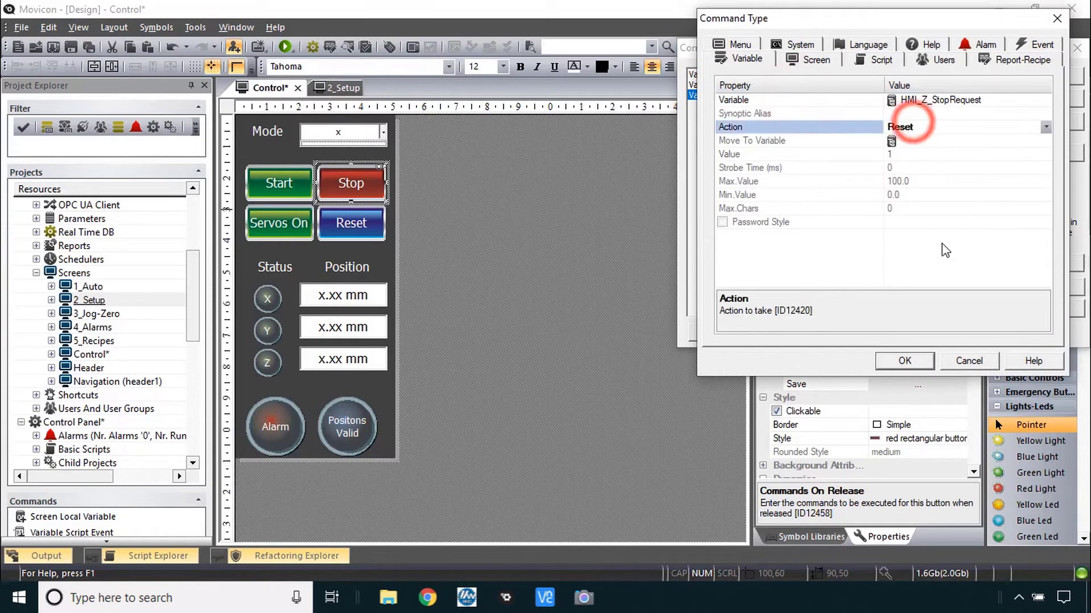
pyautogui.click(906, 360)
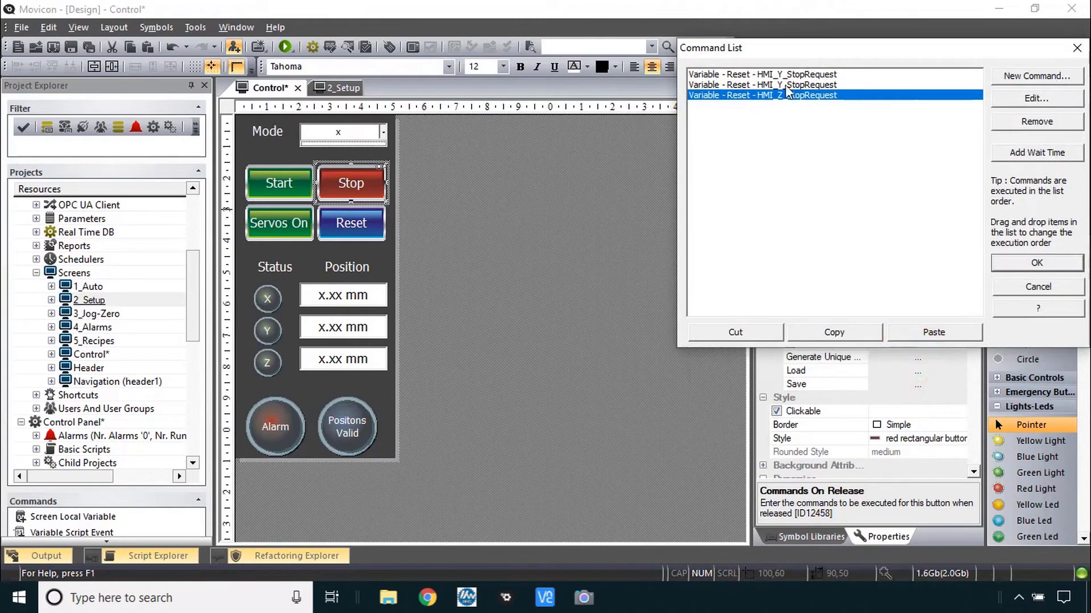
# Change the variable of the first on-release command to HMI_X_StopRequest and accept the list.
pyautogui.click(795, 74)
pyautogui.click(1035, 98)
pyautogui.click(909, 100)
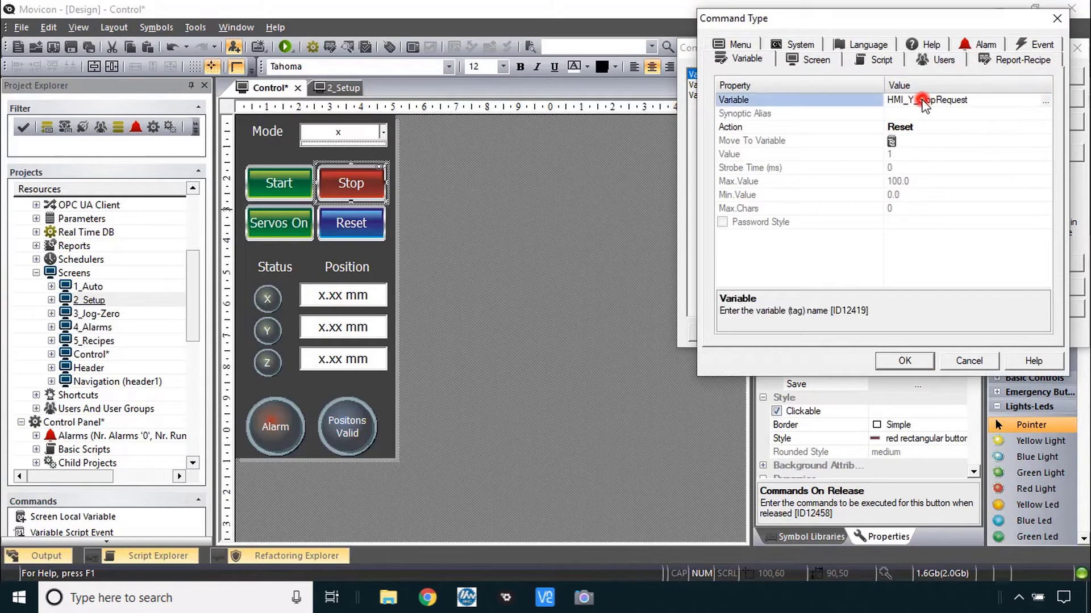
pyautogui.write('X')
pyautogui.click(921, 361)
pyautogui.click(1035, 263)
# Correct the first on-pressed command's variable to HMI_X_StopRequest and review the Stop button's on-pressed and on-release command lists.
pyautogui.click(827, 208)
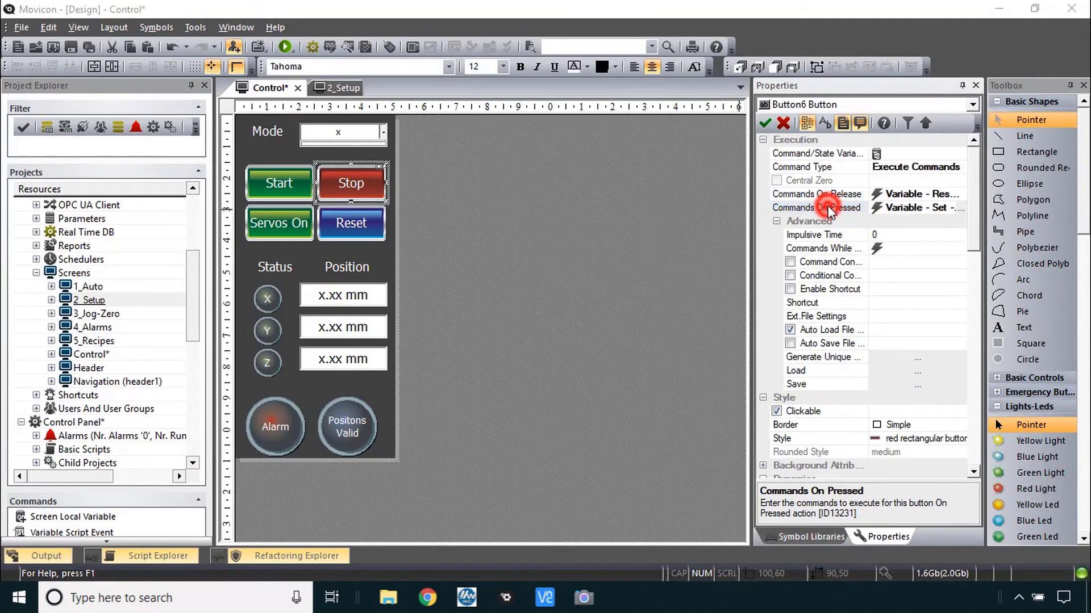
pyautogui.click(828, 208)
pyautogui.click(1004, 112)
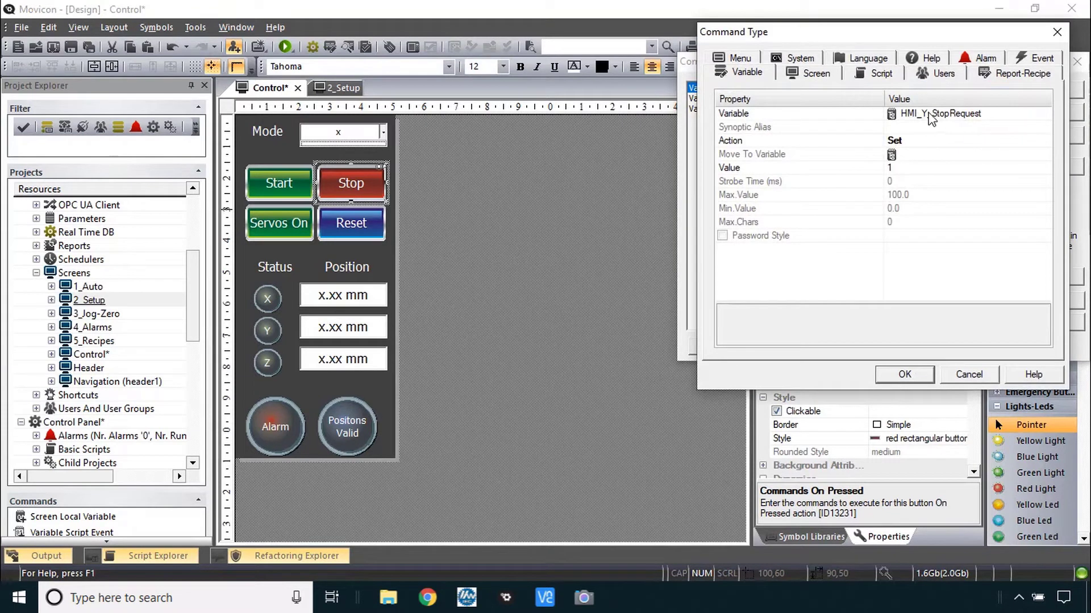
pyautogui.click(930, 114)
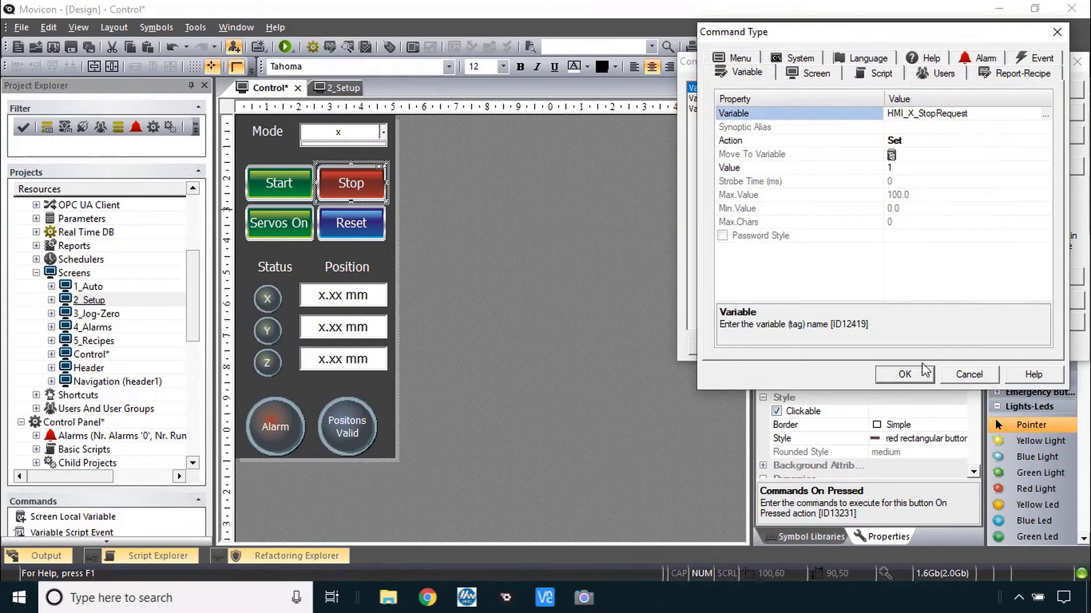
pyautogui.click(918, 369)
pyautogui.click(1037, 274)
pyautogui.doubleClick(815, 210)
pyautogui.click(1036, 276)
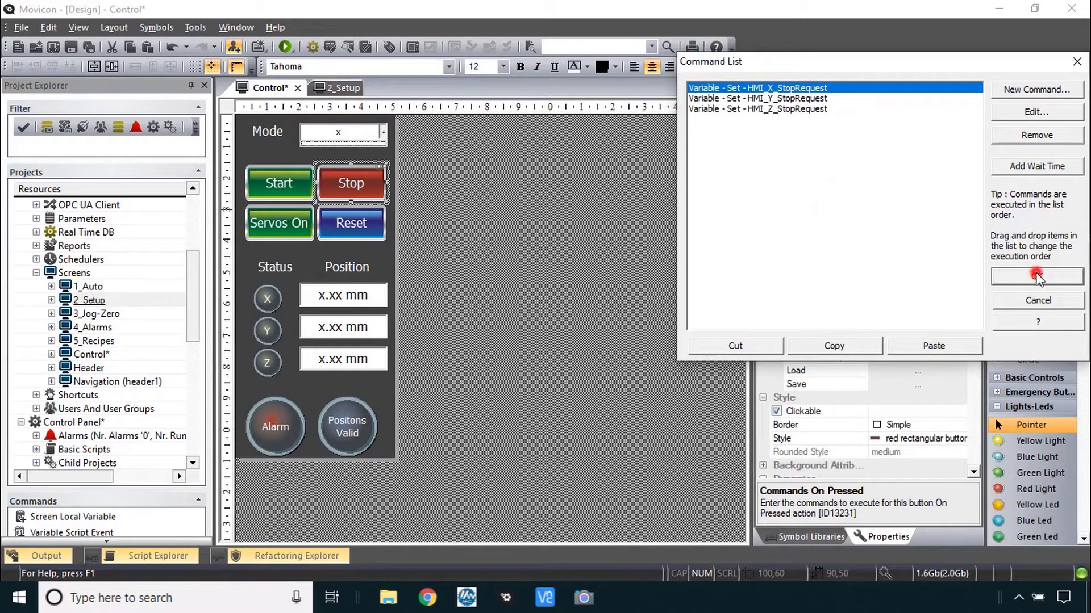
pyautogui.doubleClick(831, 196)
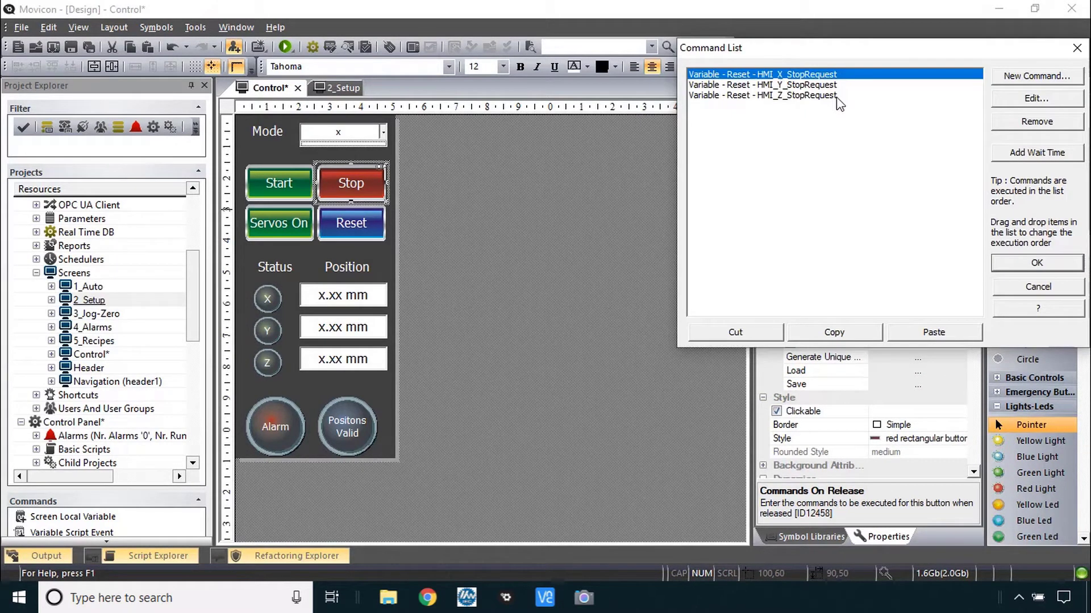
pyautogui.click(1057, 261)
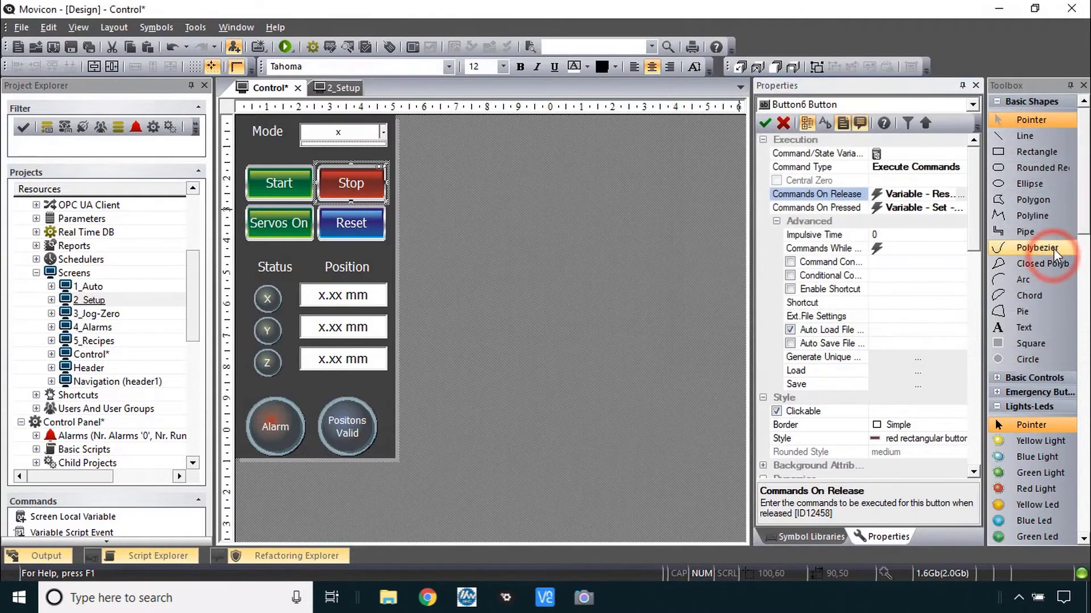
# Check the lab document's impulsive time instruction and set the Stop button's impulsive time to 800 ms.
pyautogui.hotkey('alt', 'Tab')
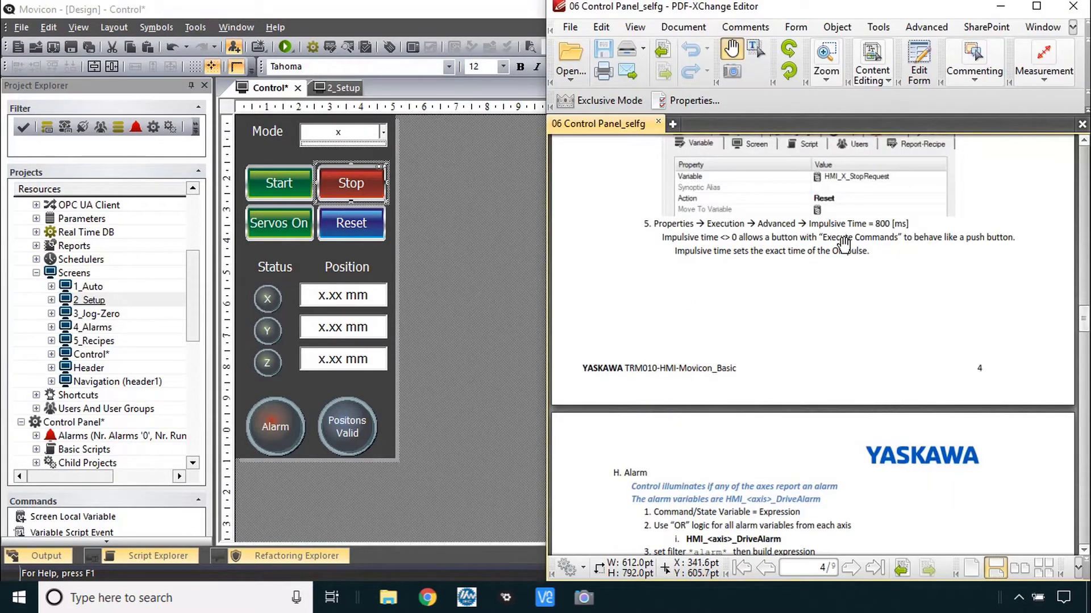
pyautogui.click(353, 185)
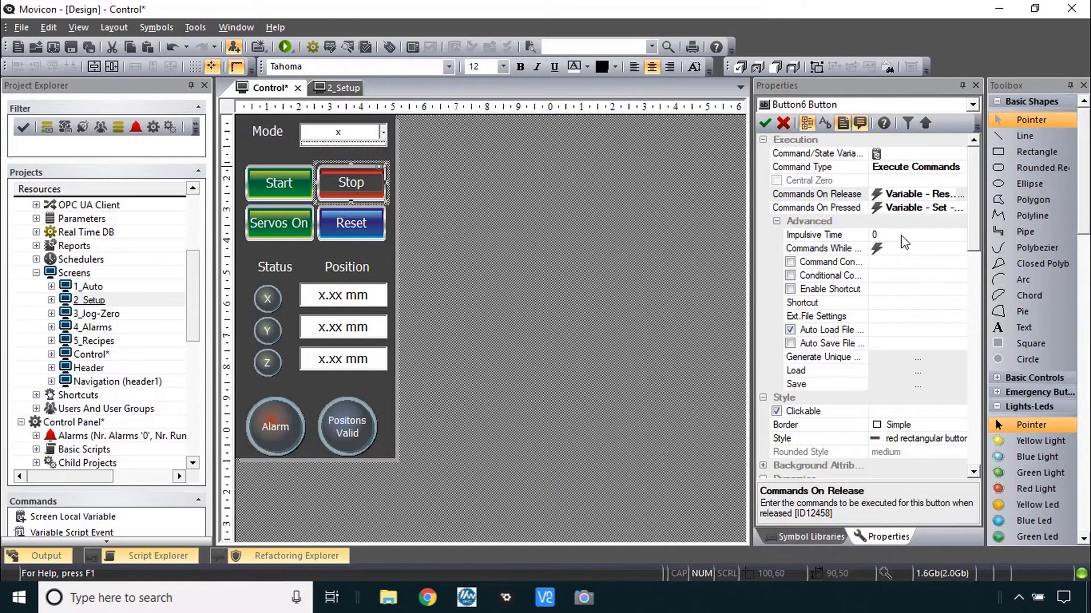
pyautogui.click(868, 234)
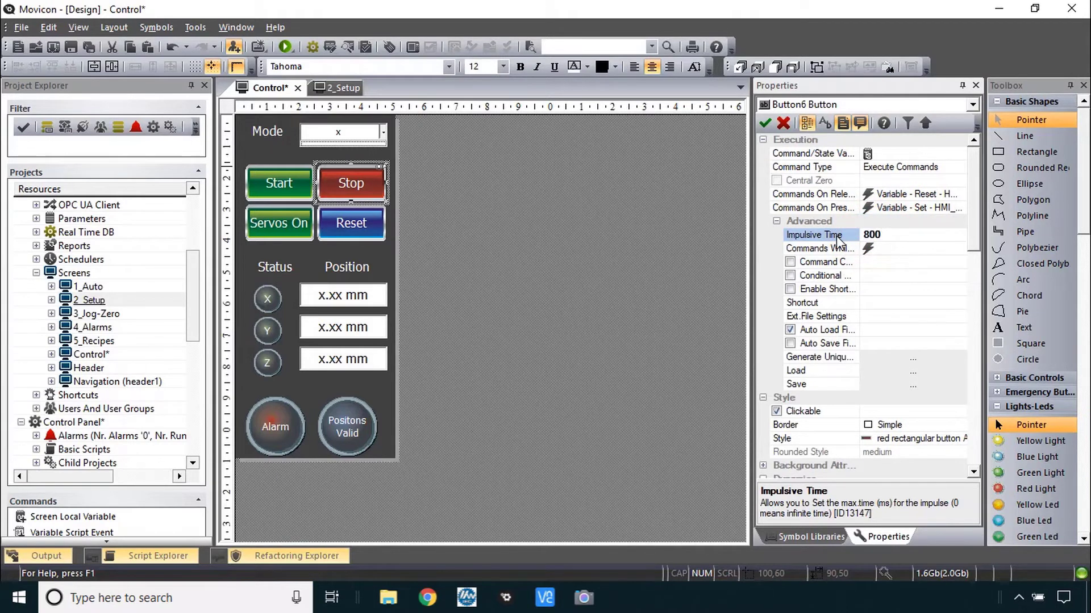
# Check the lab document's Alarm instructions and open the expression editor for the Alarm light's command/state variable with tags filtered by *drivealarm*.
pyautogui.hotkey('alt', 'Tab')
pyautogui.scroll(-3, 855, 329)
pyautogui.scroll(2, 855, 328)
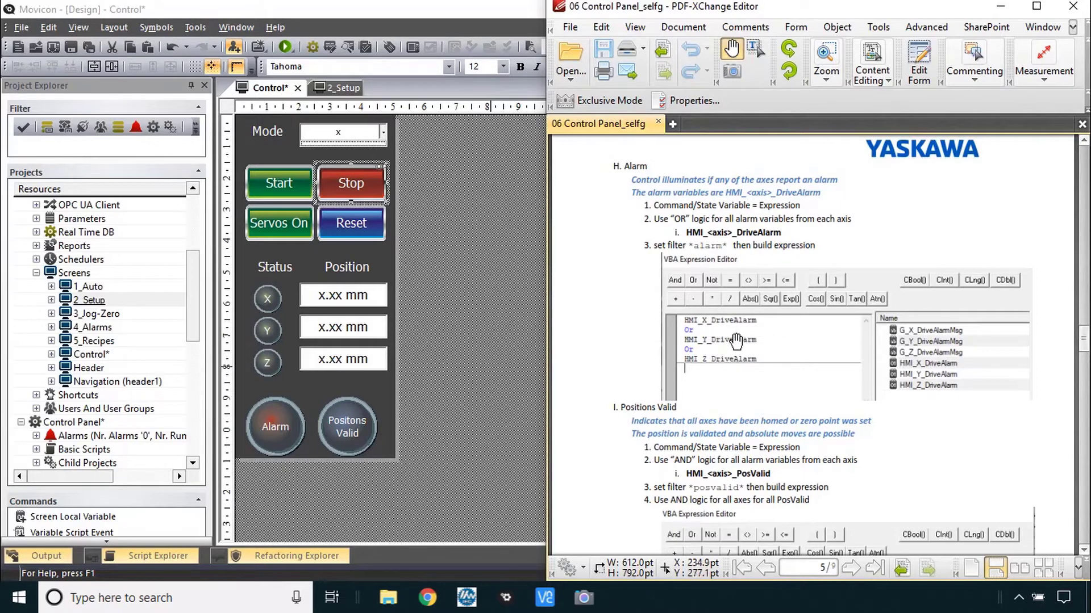
pyautogui.click(275, 427)
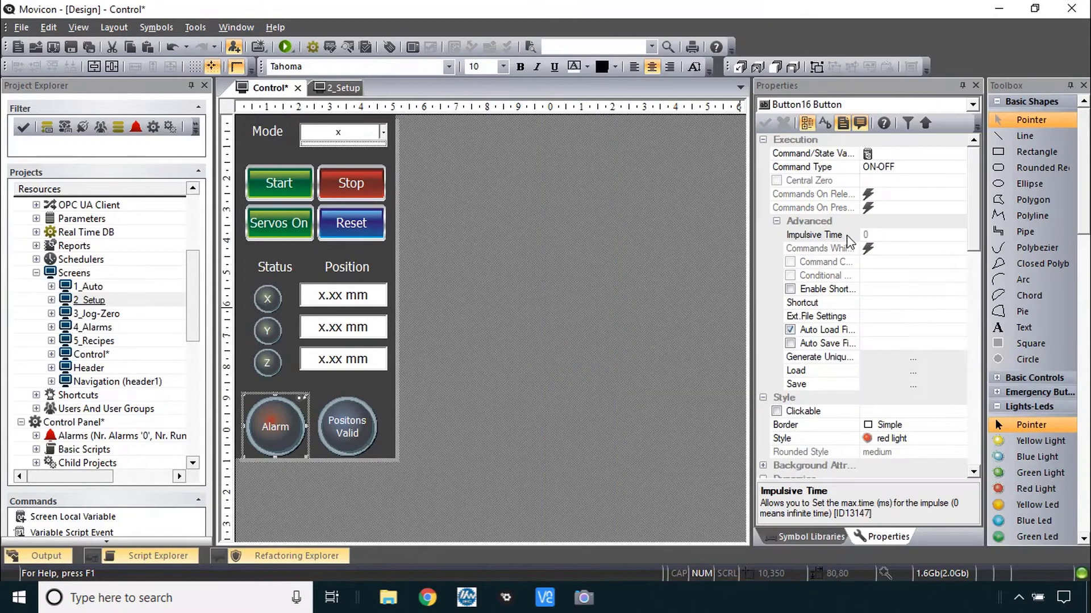
pyautogui.doubleClick(802, 156)
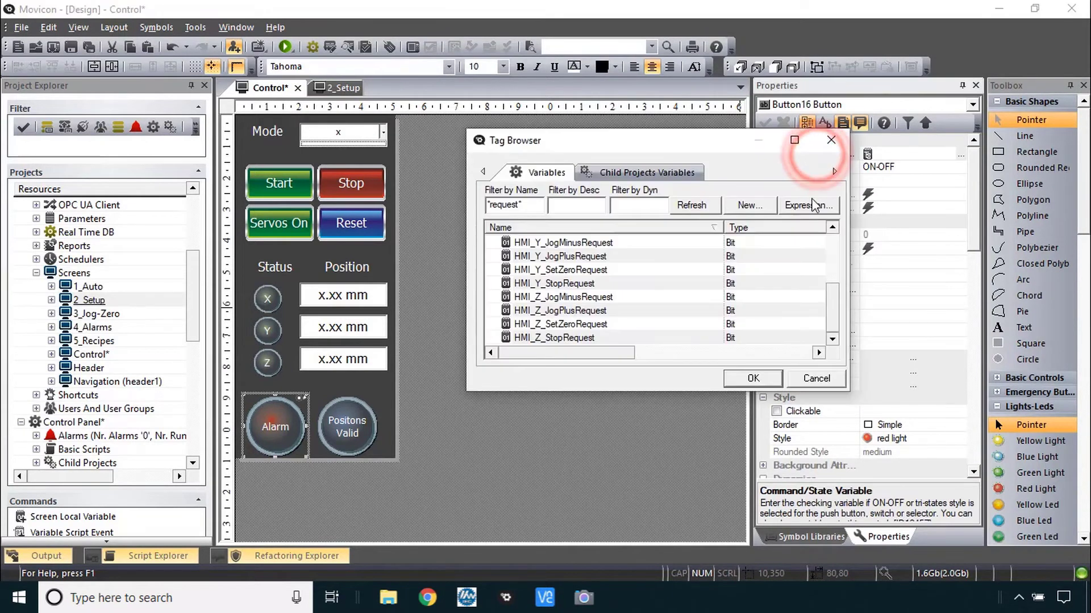
pyautogui.click(816, 210)
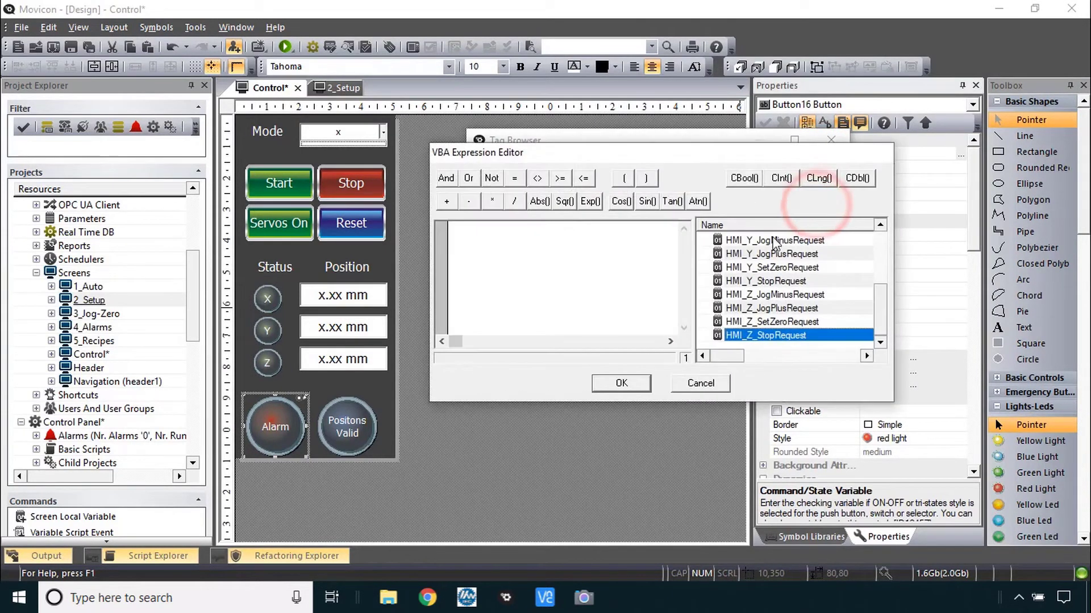
pyautogui.click(700, 384)
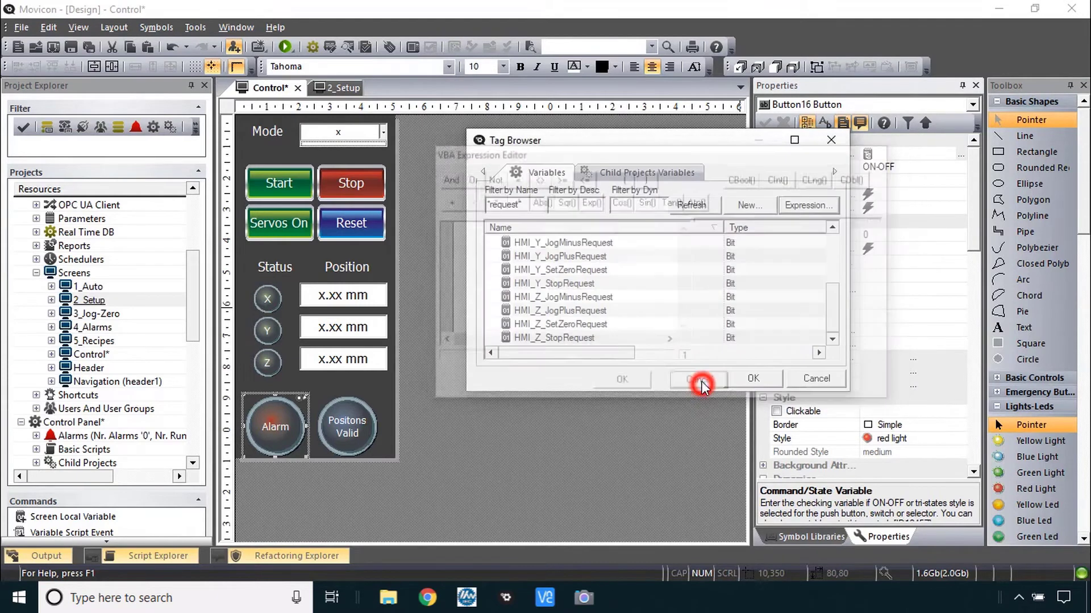
pyautogui.doubleClick(537, 205)
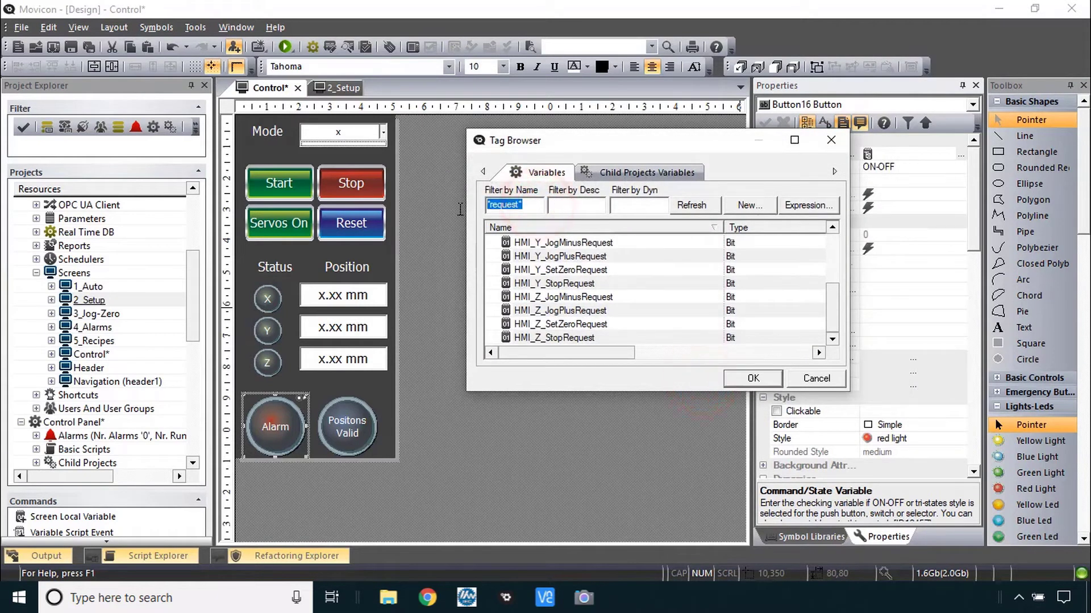
pyautogui.write('*drivealarm*')
pyautogui.press('Return')
pyautogui.click(806, 204)
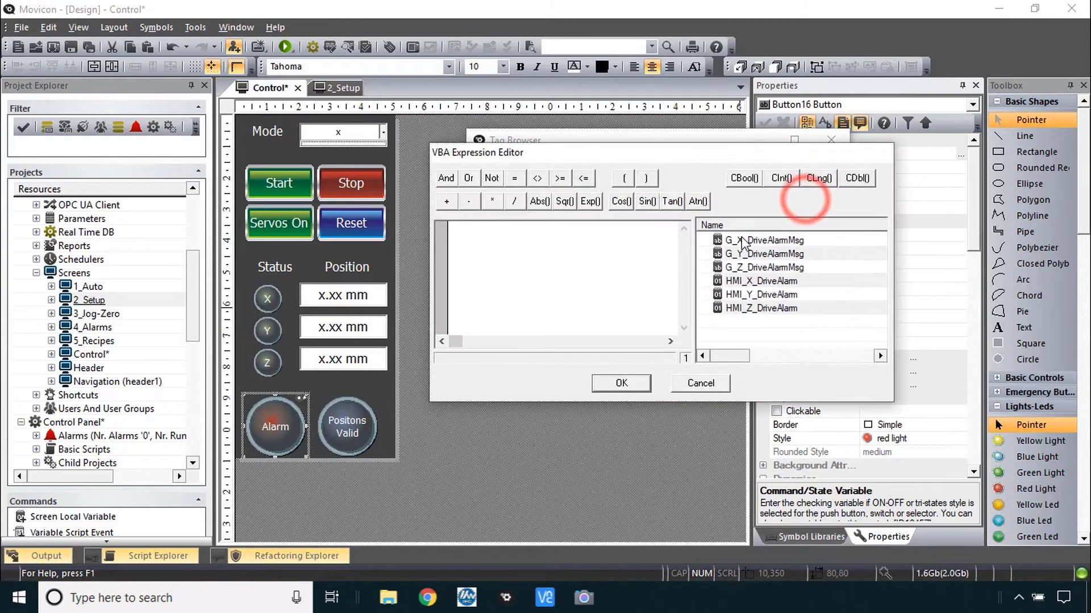
# Build and accept the Alarm light expression HMI_X_DriveAlarm Or HMI_Y_DriveAlarm Or HMI_Z_DriveAlarm.
pyautogui.click(749, 282)
pyautogui.click(749, 283)
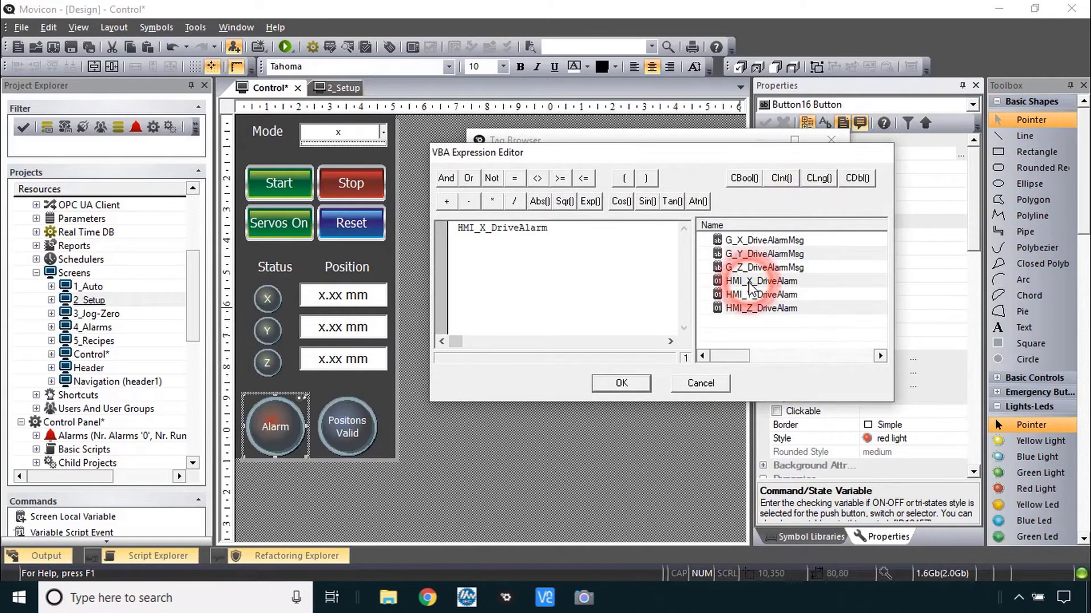
pyautogui.click(468, 178)
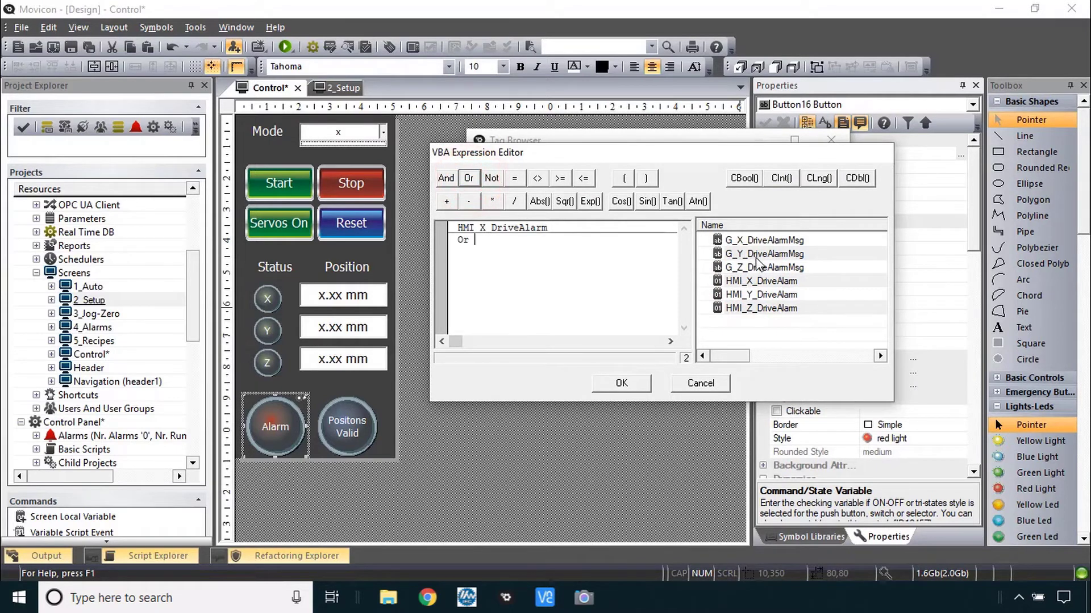
pyautogui.doubleClick(764, 295)
pyautogui.click(469, 178)
pyautogui.doubleClick(776, 309)
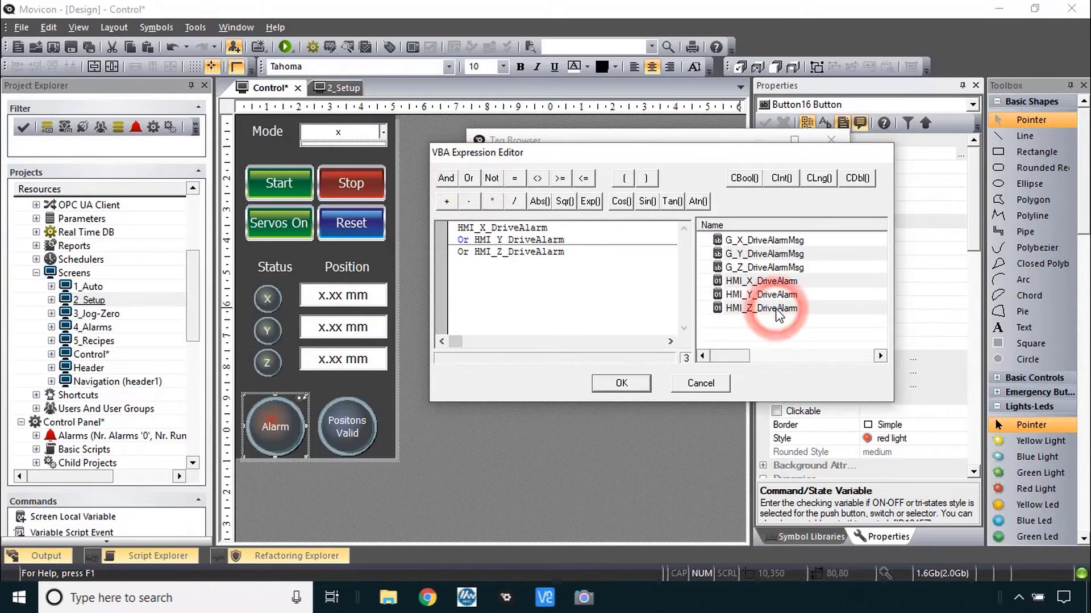
pyautogui.click(618, 382)
# Check the lab document's Positions Valid instructions and open the expression editor for that light's command/state variable with tags filtered by *valid*.
pyautogui.hotkey('alt', 'Tab')
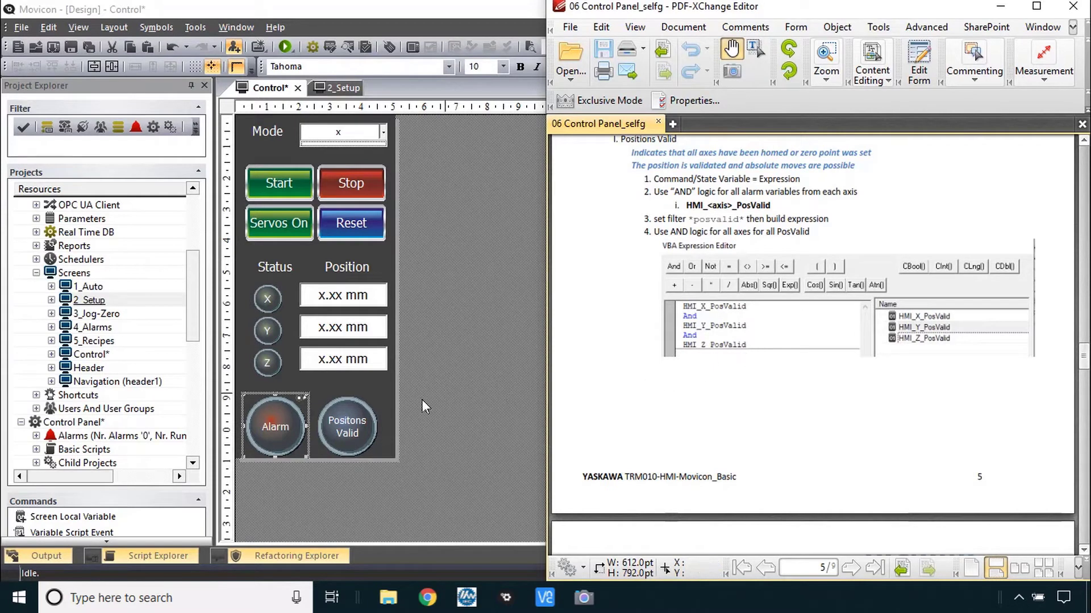
pyautogui.click(350, 429)
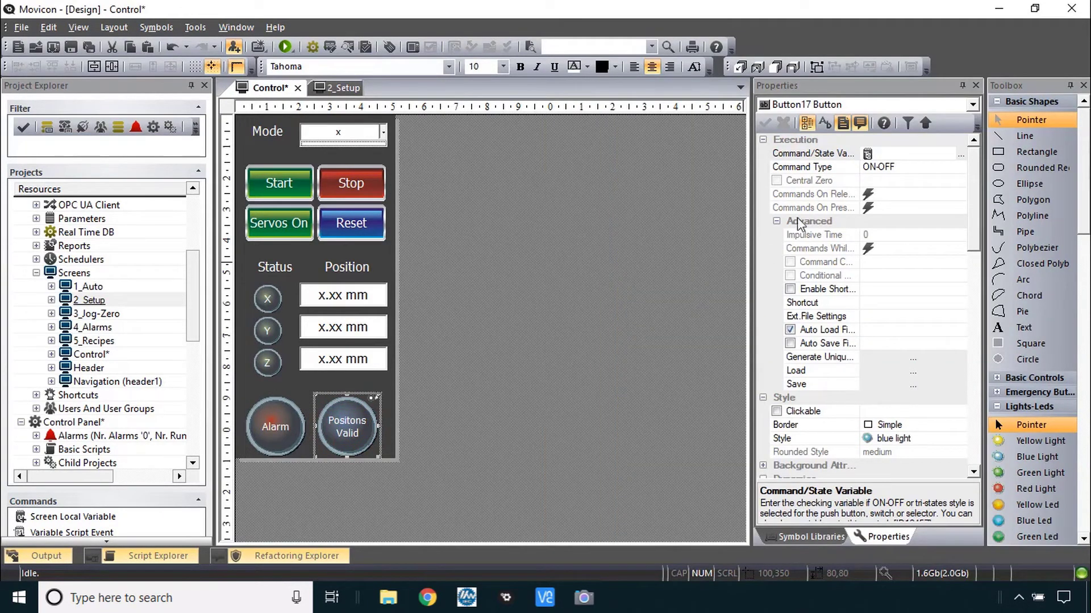
pyautogui.doubleClick(793, 153)
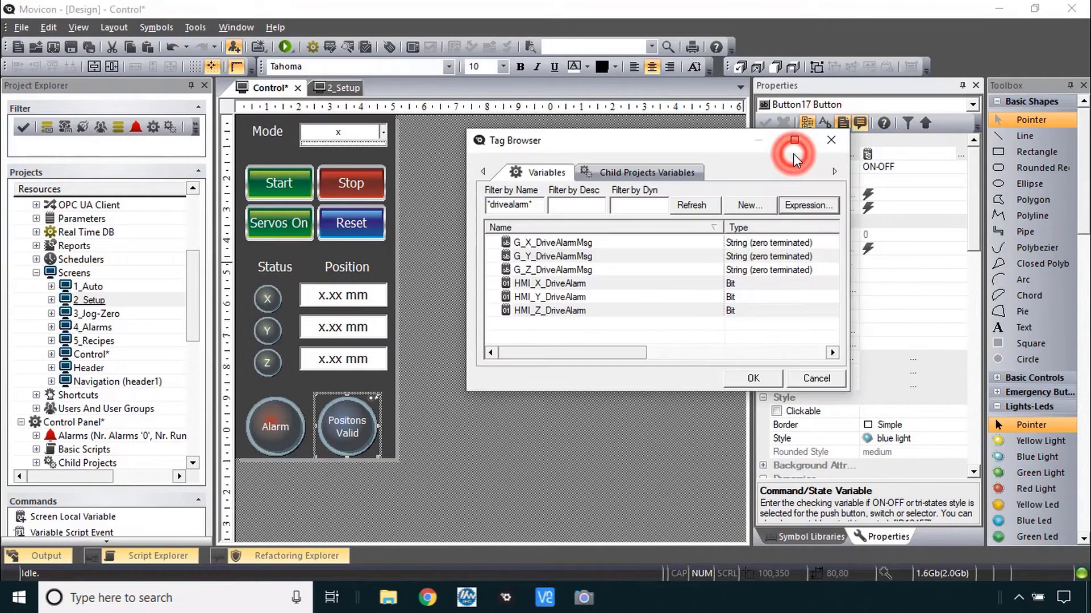
pyautogui.doubleClick(514, 204)
pyautogui.write('valid*')
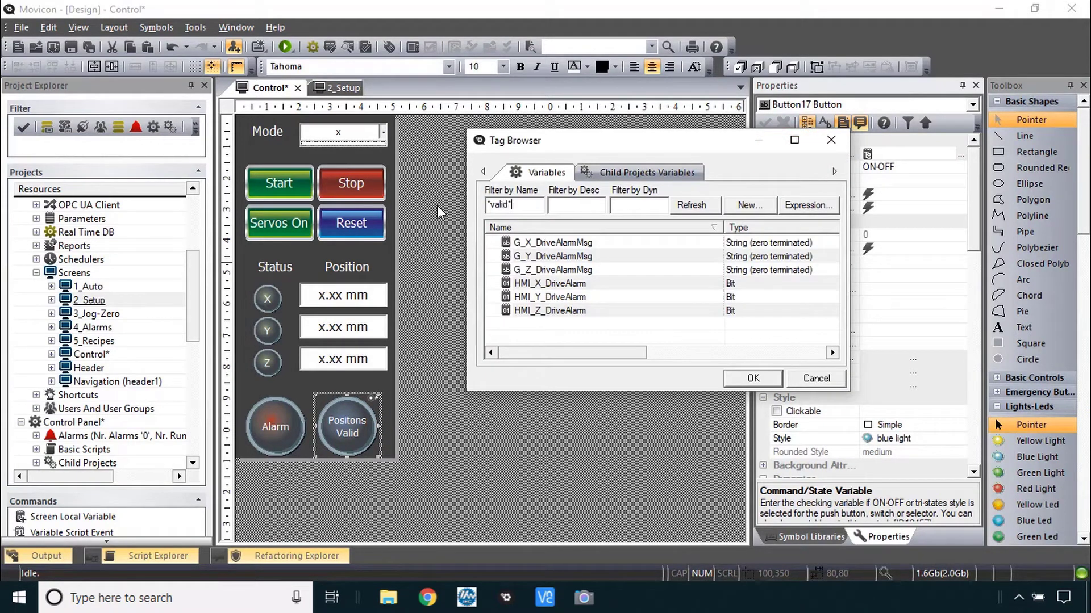
pyautogui.press('Return')
pyautogui.click(809, 205)
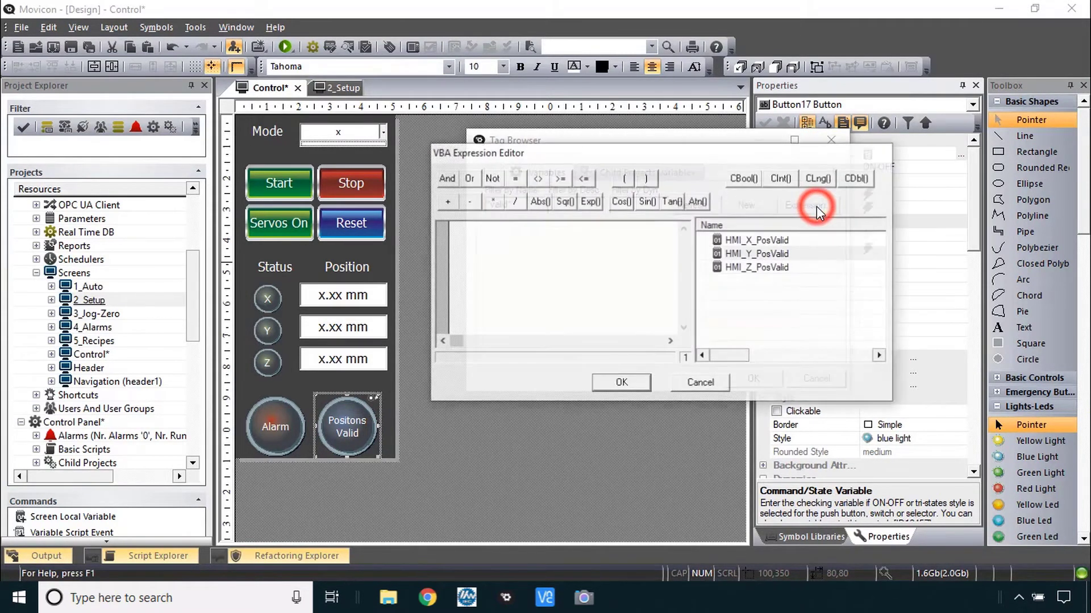
# Build and accept the Positions Valid light expression HMI_X_PosValid And HMI_Y_PosValid And HMI_Z_PosValid.
pyautogui.doubleClick(749, 241)
pyautogui.click(446, 178)
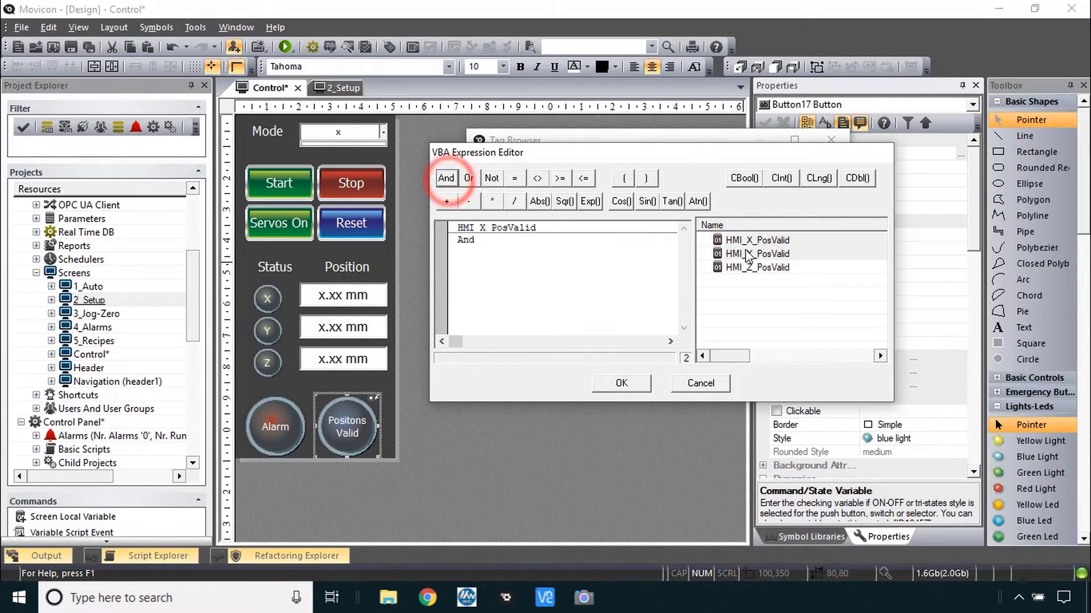
pyautogui.doubleClick(750, 254)
pyautogui.click(446, 177)
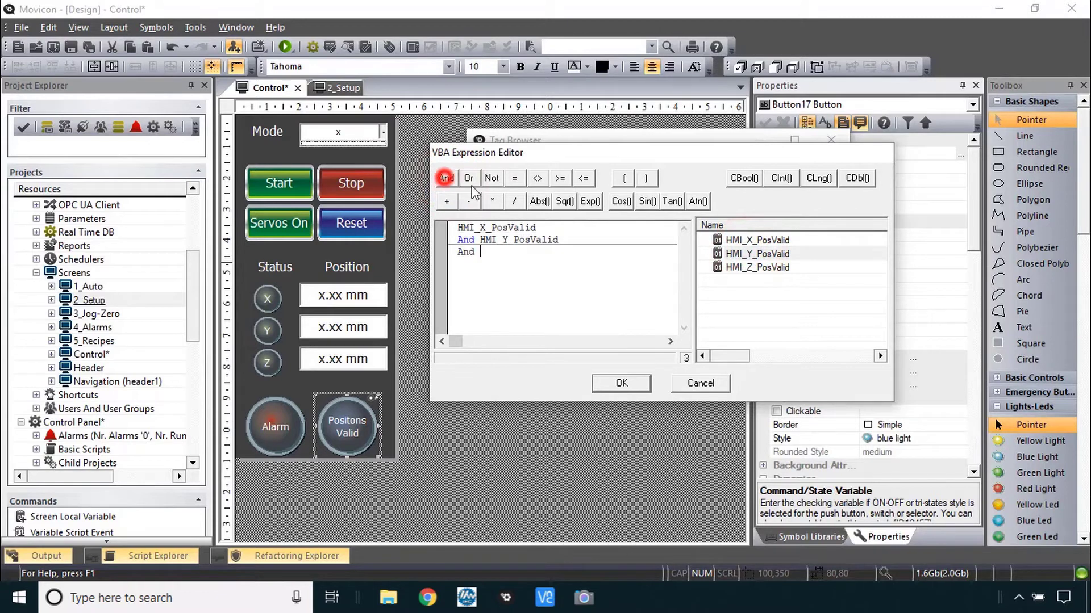
pyautogui.doubleClick(750, 267)
pyautogui.click(621, 383)
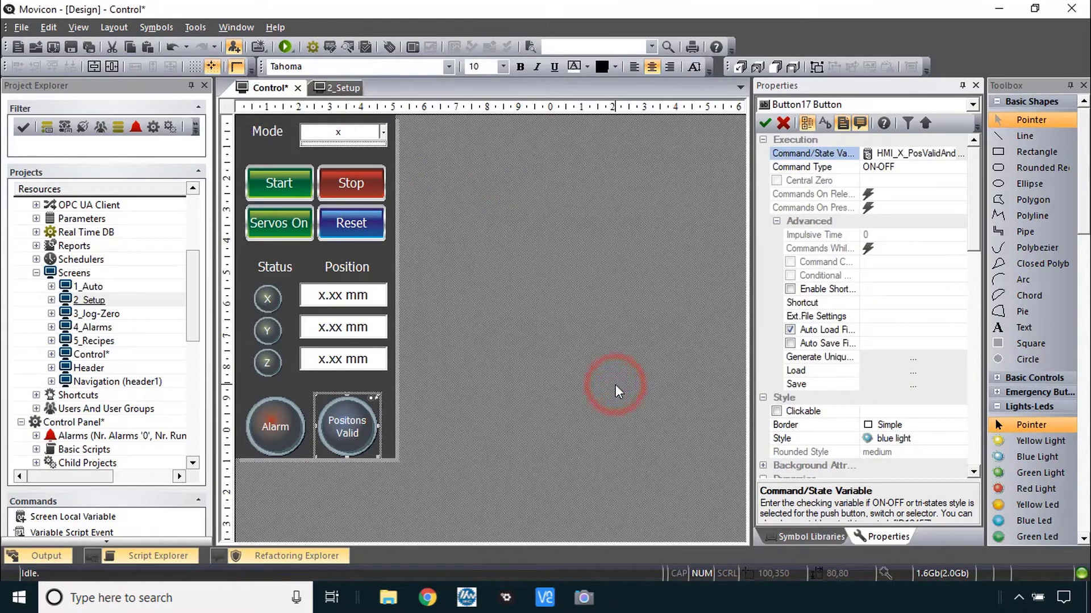
# Check the lab document's Mode combo box instructions and assign HMI_ControlMode as the combo box's EditBox-Display variable.
pyautogui.hotkey('alt', 'Tab')
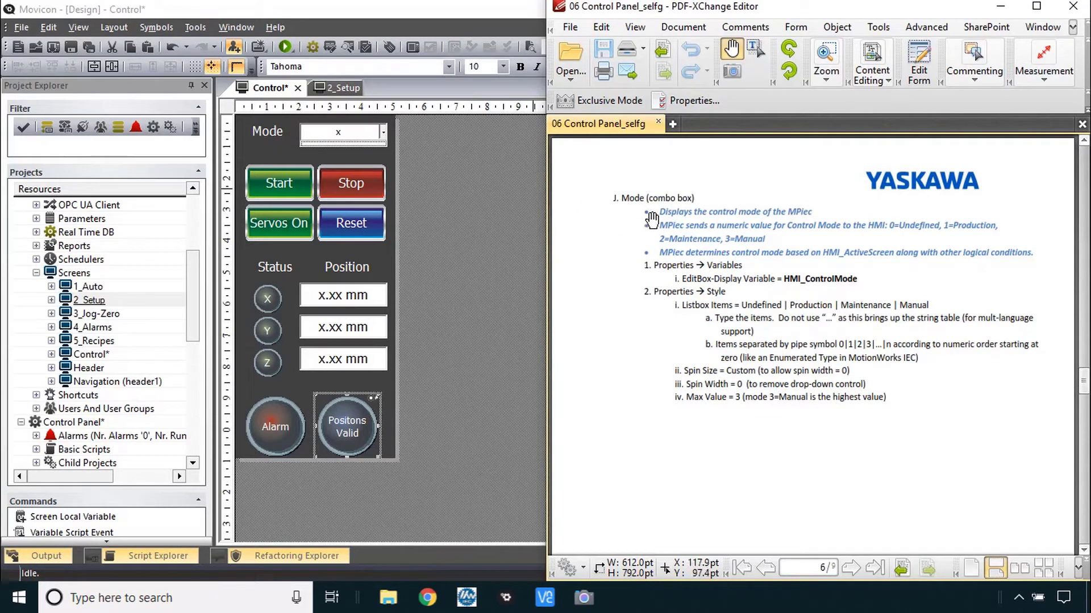
pyautogui.click(339, 136)
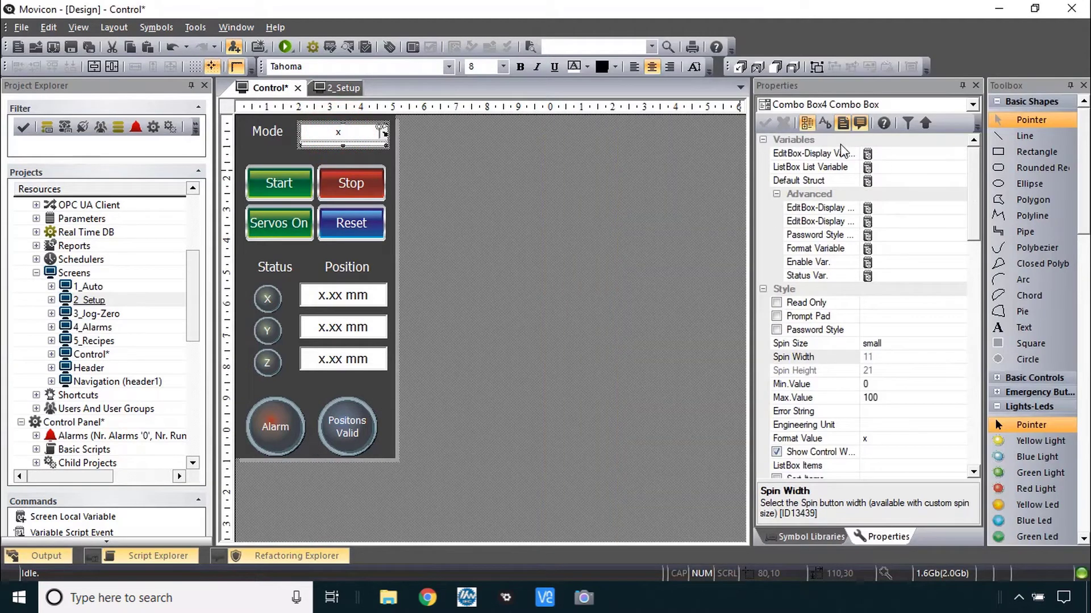
pyautogui.click(898, 152)
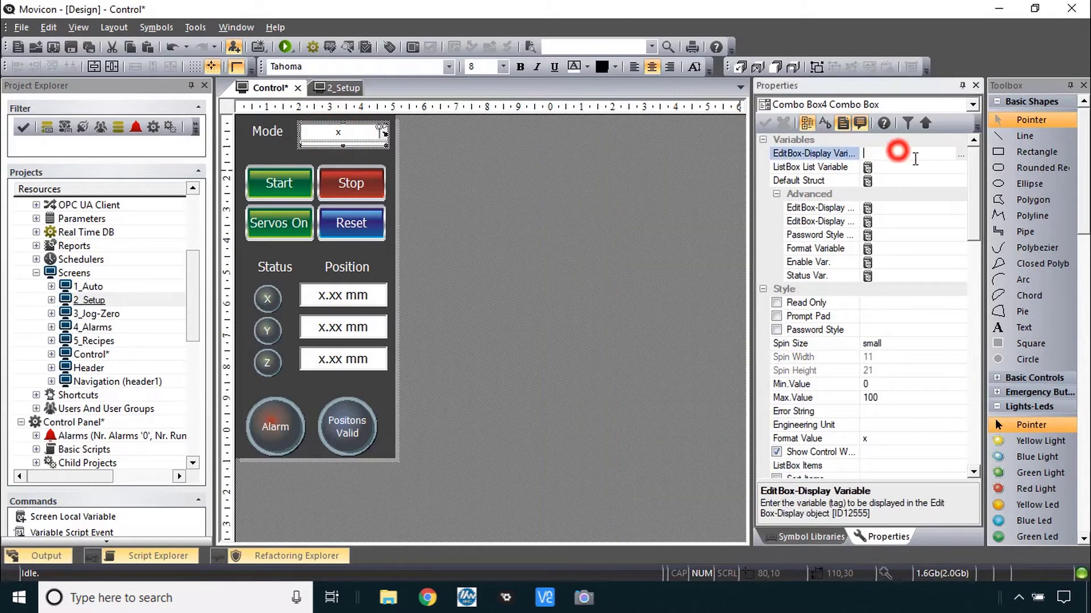
pyautogui.click(959, 155)
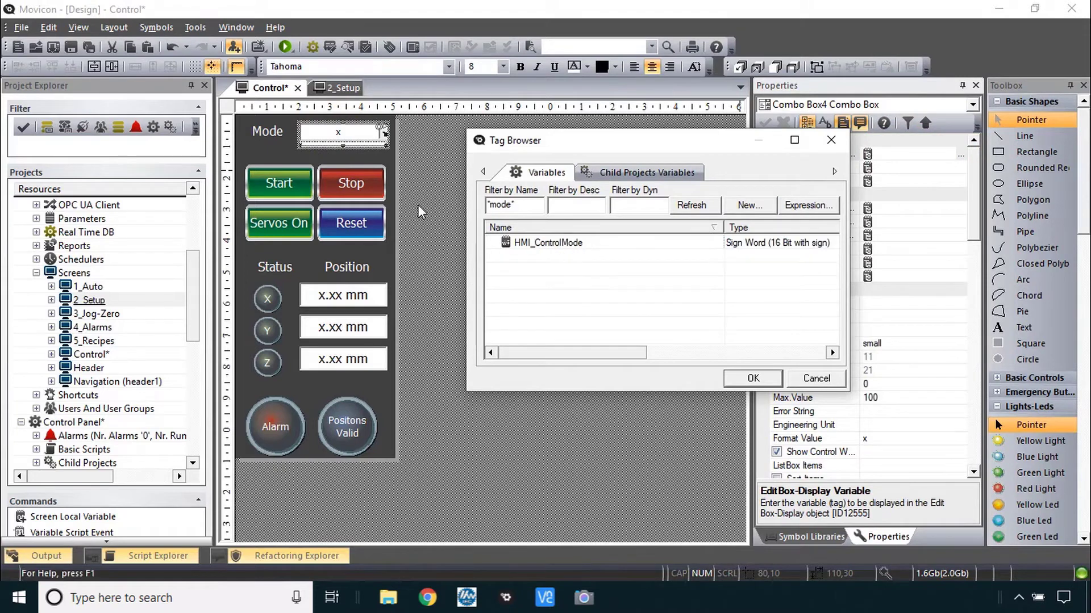
pyautogui.doubleClick(526, 244)
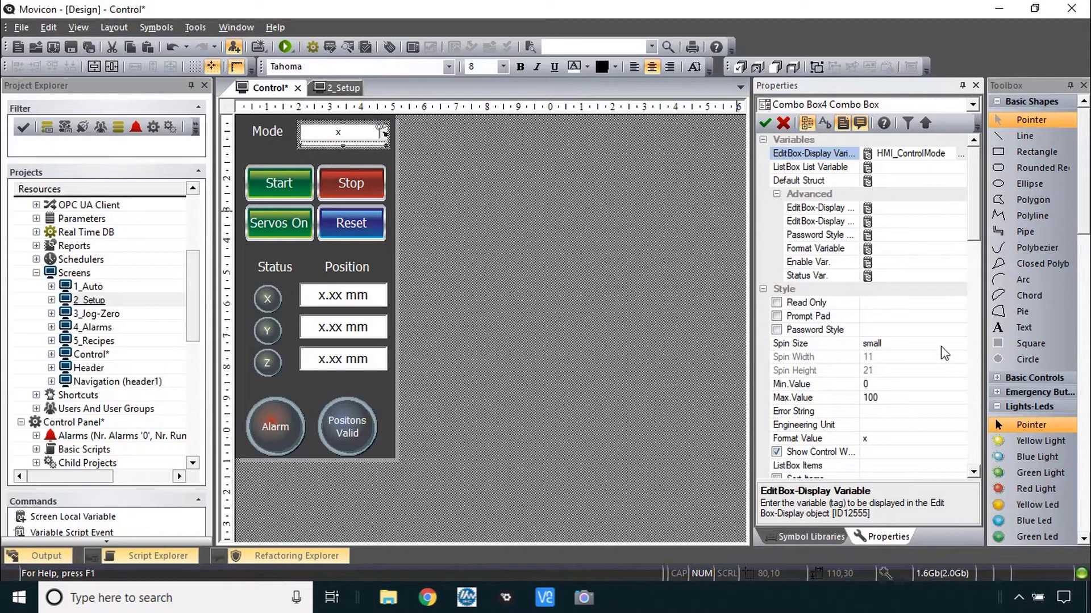
pyautogui.click(886, 465)
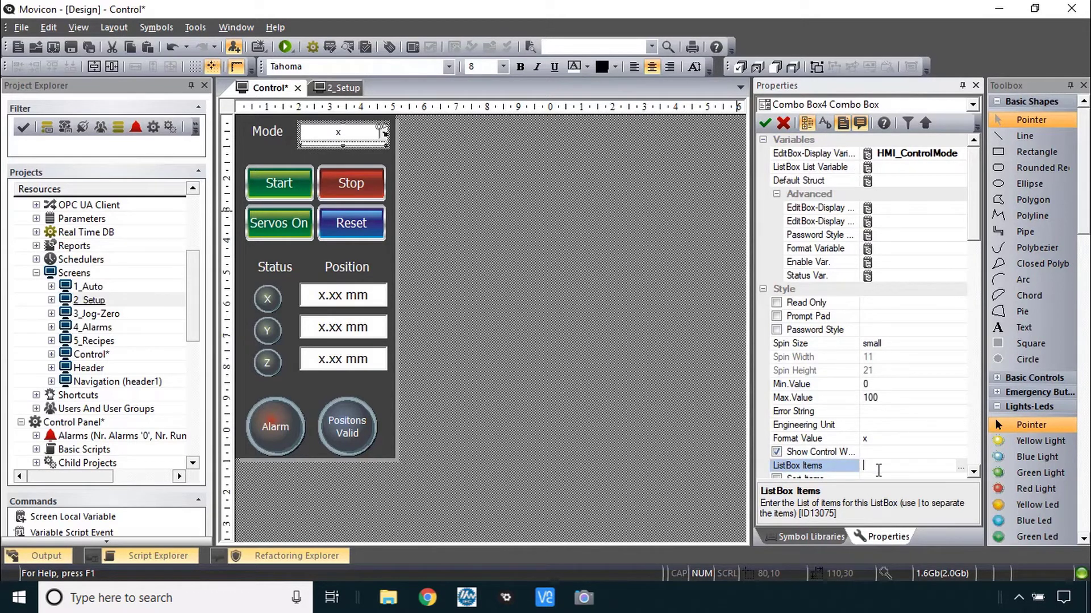
pyautogui.hotkey('alt', 'Tab')
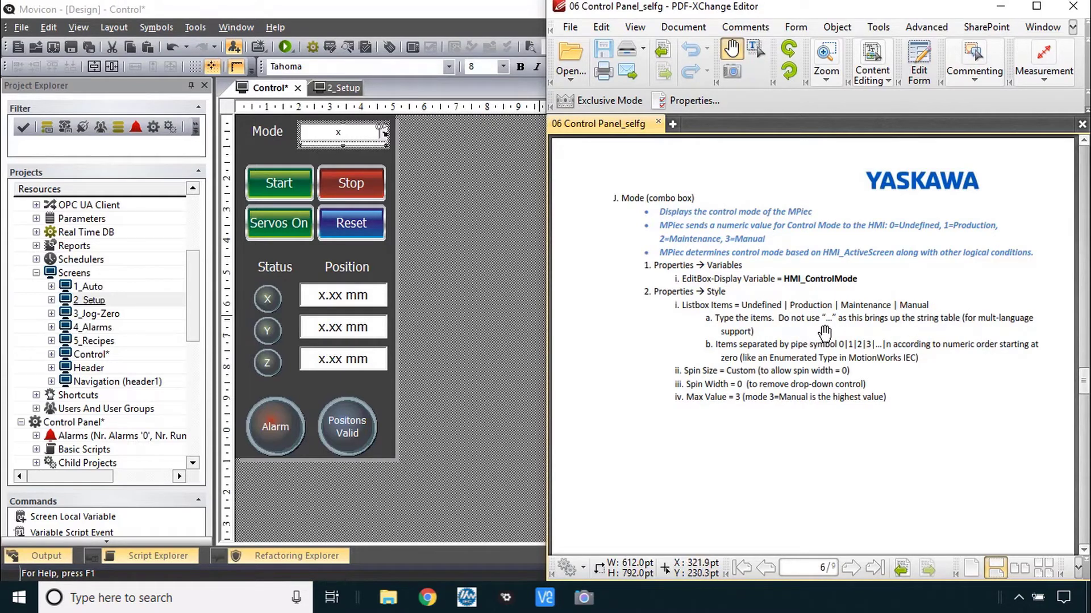
pyautogui.click(508, 305)
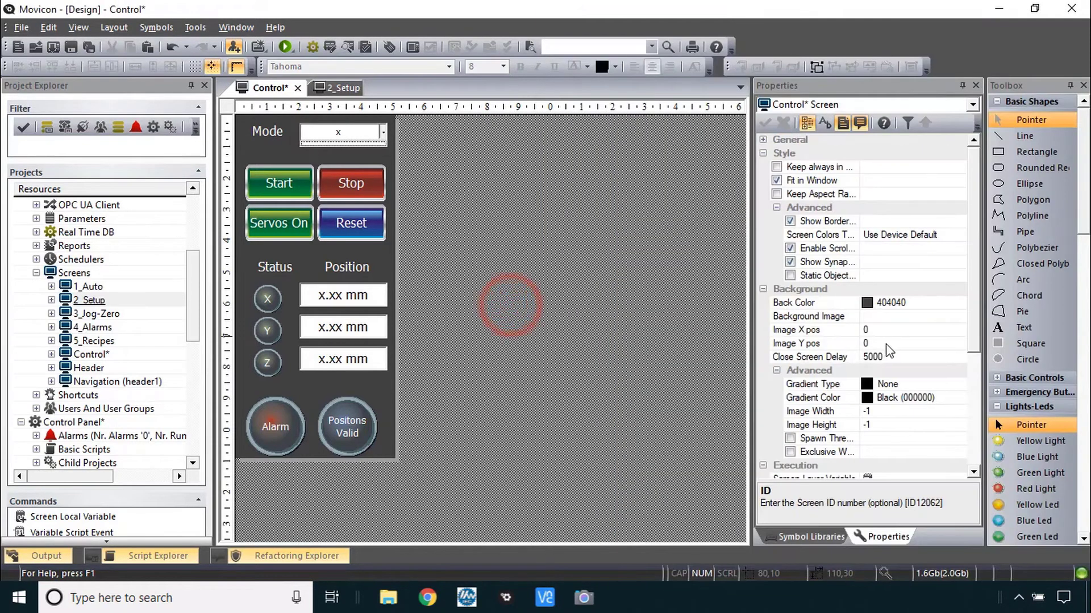
pyautogui.click(877, 466)
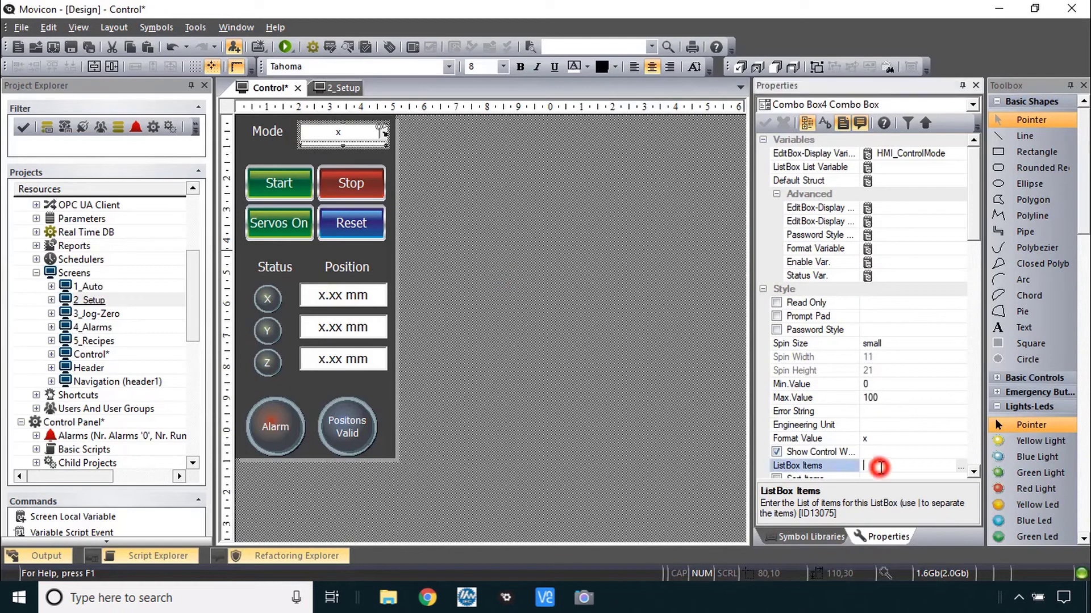
pyautogui.doubleClick(844, 469)
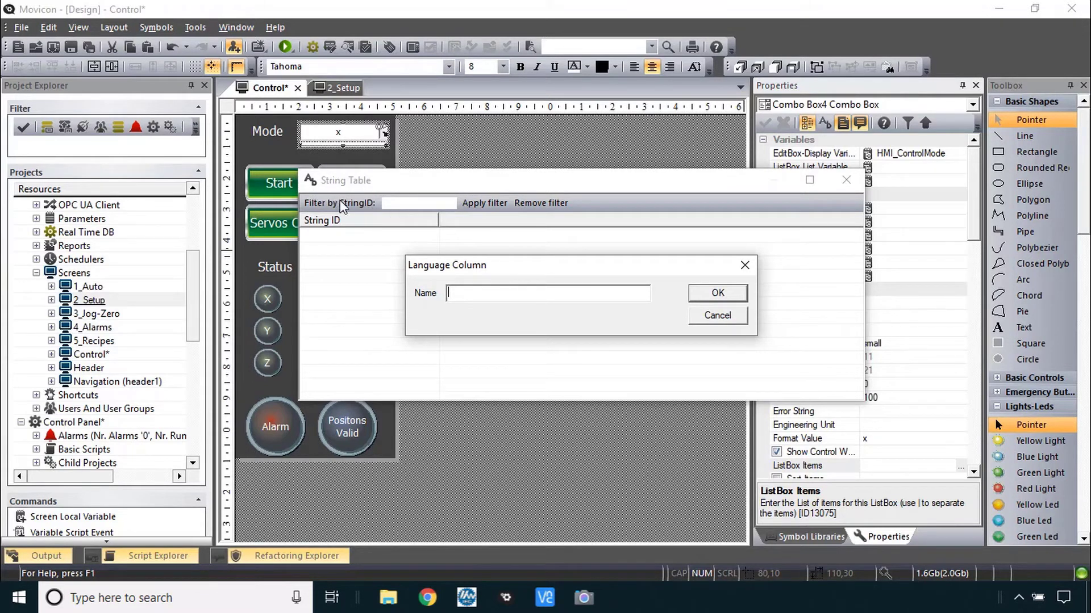
pyautogui.click(722, 319)
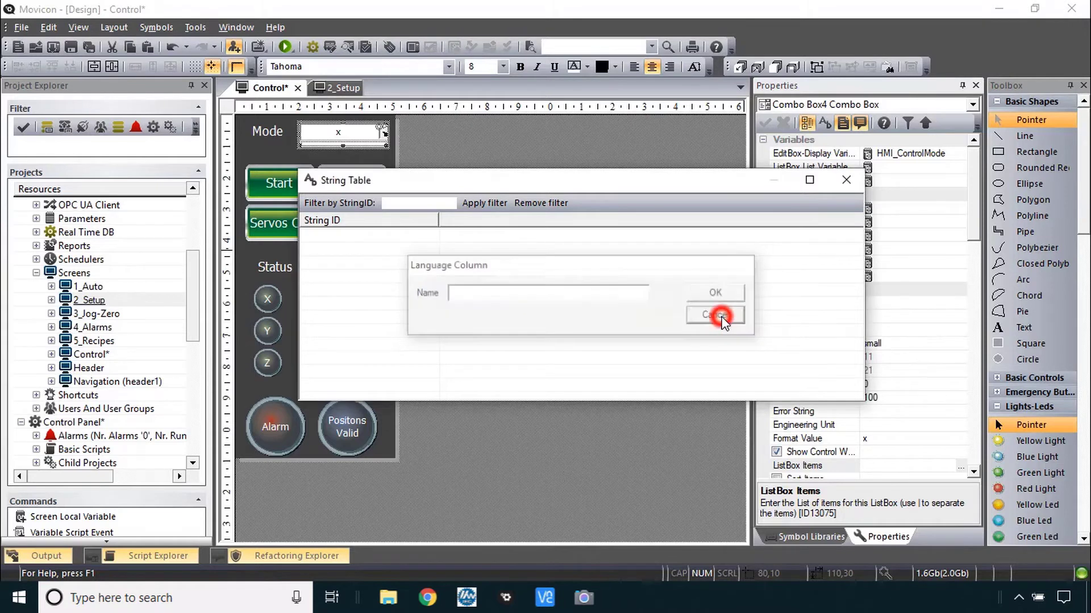
pyautogui.click(846, 180)
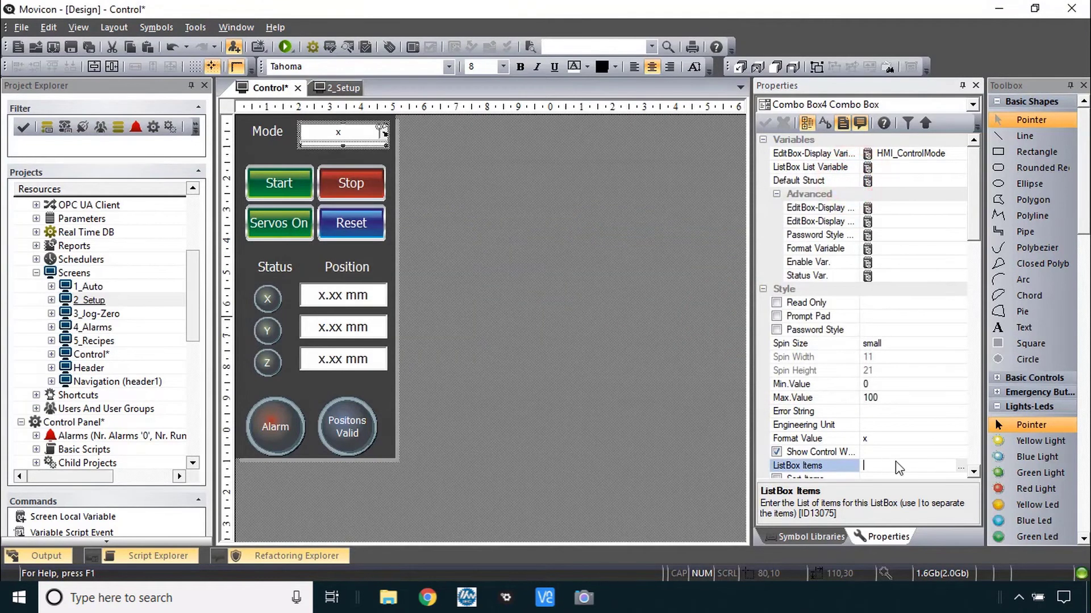
# Set the Mode combo box's ListBox items to Undefined | Production | Maintenance | Manual.
pyautogui.click(895, 461)
pyautogui.write('Undefine')
pyautogui.write('d | Production |')
pyautogui.write(' Maintenance | Manua')
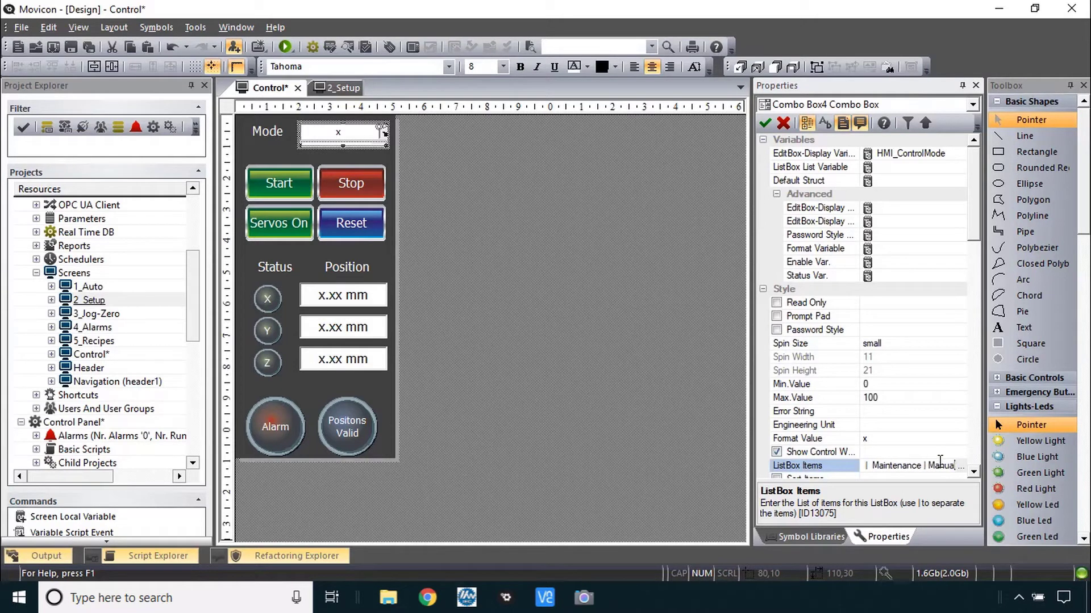
pyautogui.write('l')
pyautogui.press('Return')
# Check the lab document's remaining Mode style settings and set the combo box's Spin Size to custom and Spin Width to 0.
pyautogui.hotkey('alt', 'Tab')
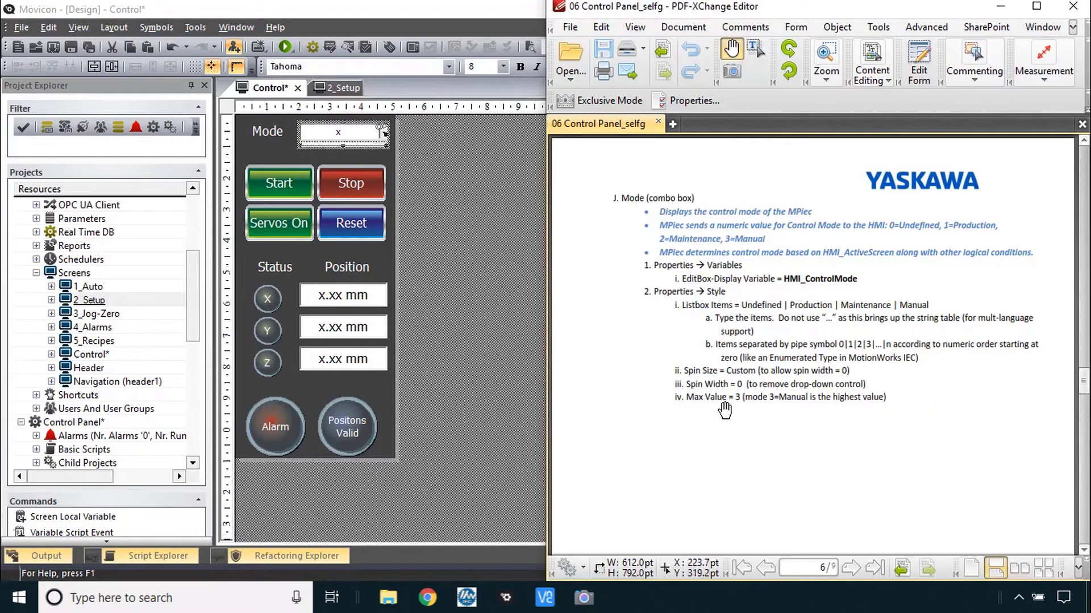
pyautogui.click(340, 139)
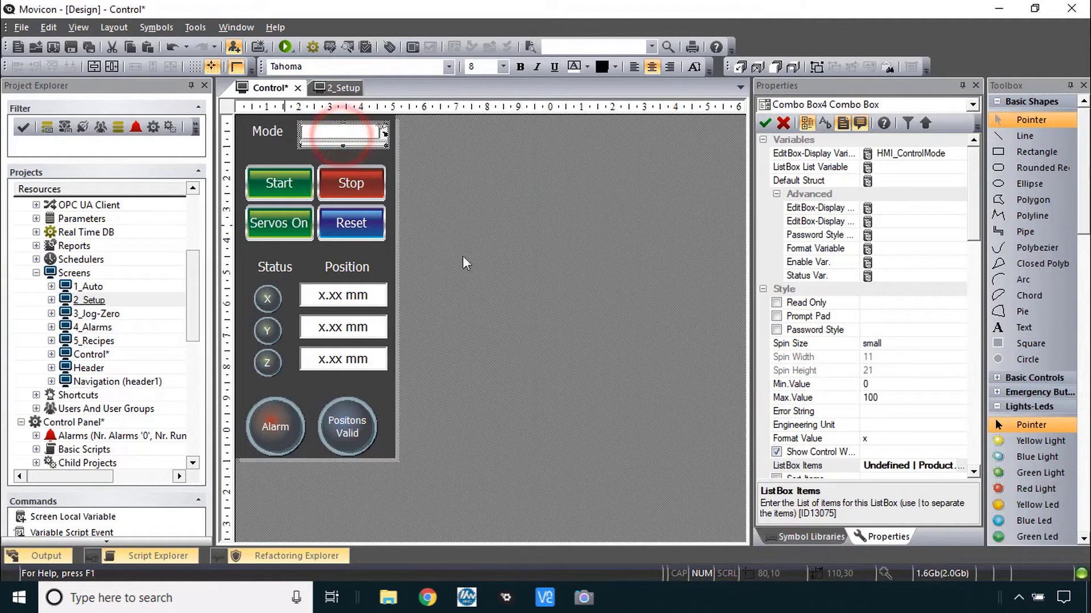
pyautogui.click(960, 343)
pyautogui.click(411, 138)
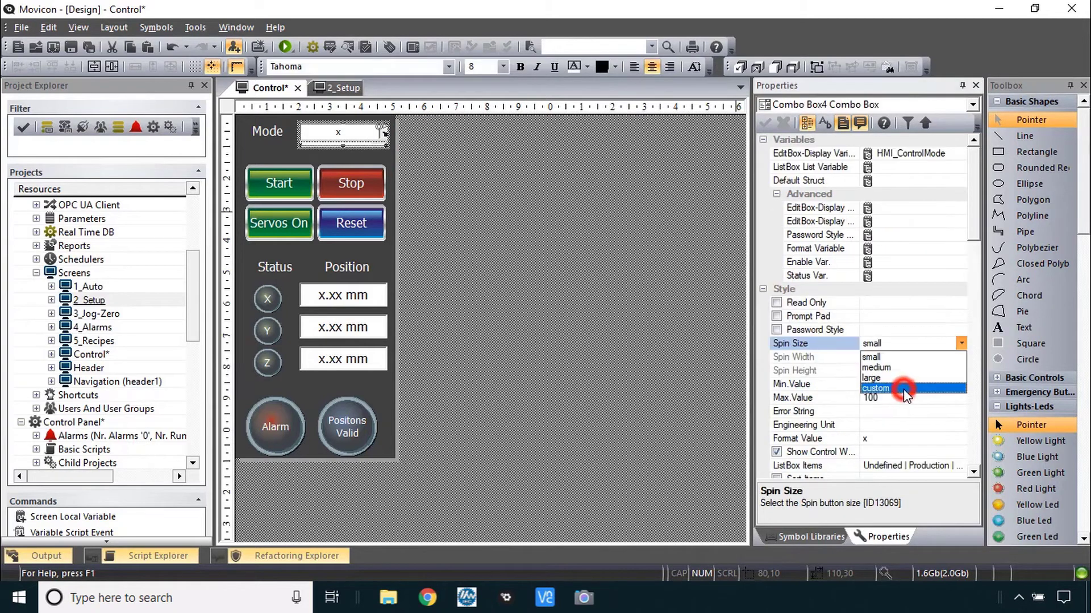
pyautogui.click(903, 389)
pyautogui.click(903, 358)
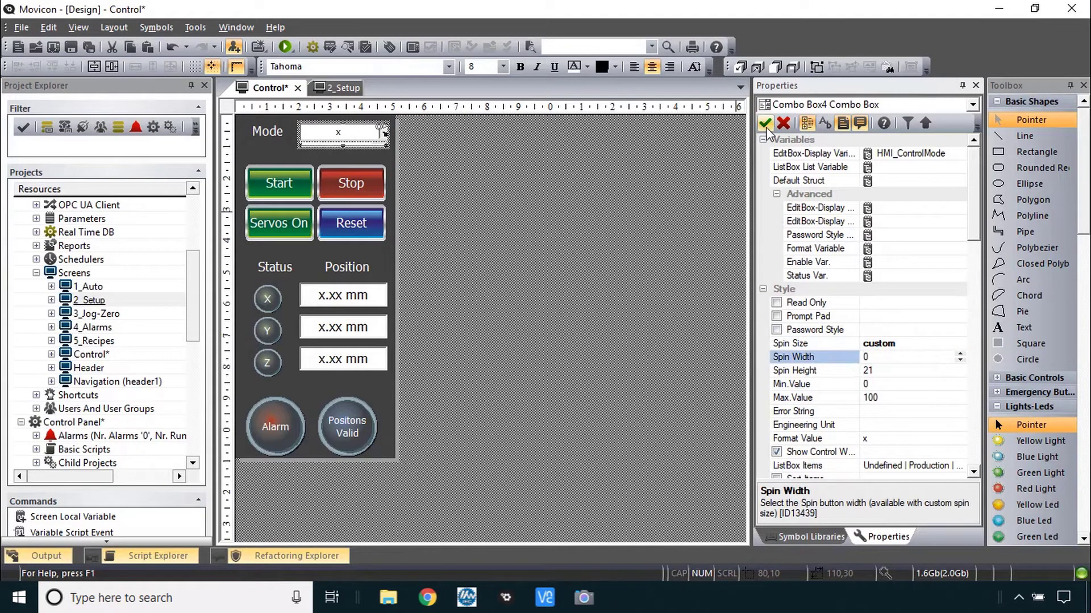
pyautogui.click(414, 134)
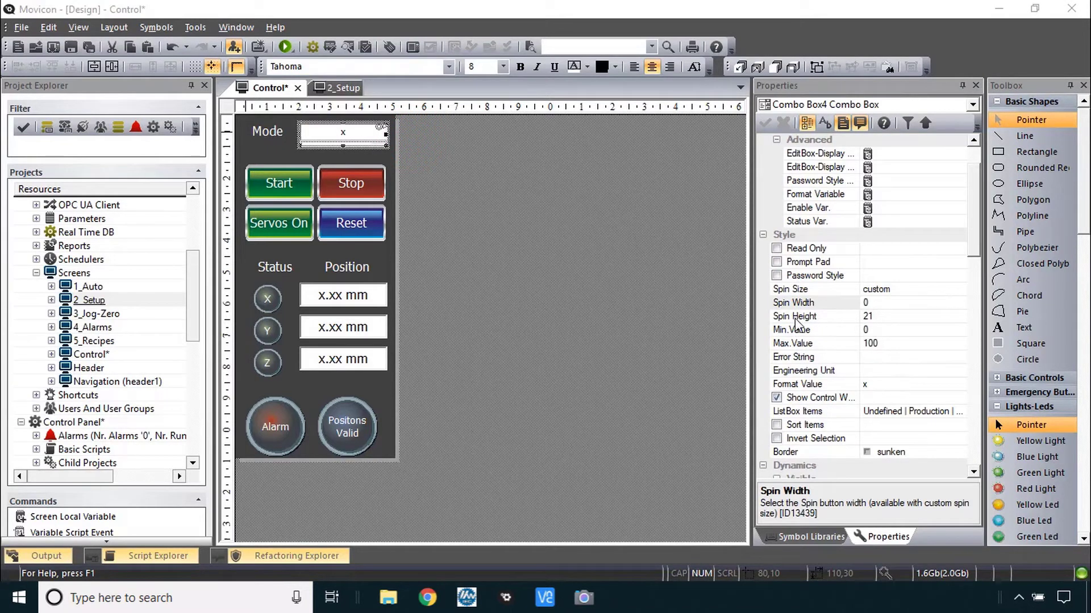
# Set the Mode combo box's Max.Value to 3 and save the Control screen.
pyautogui.click(883, 343)
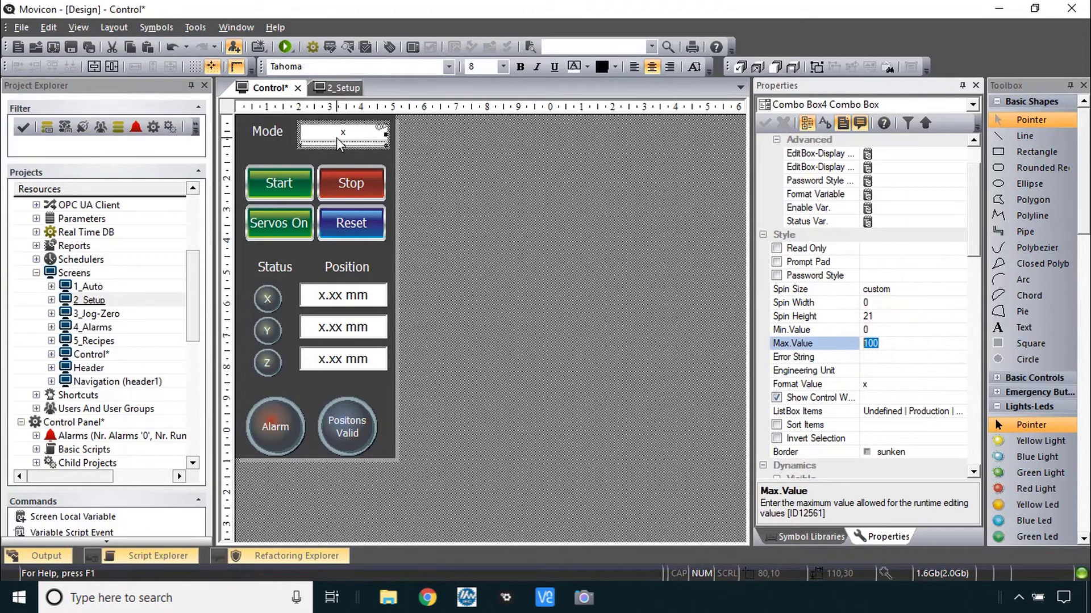
pyautogui.moveTo(338, 140)
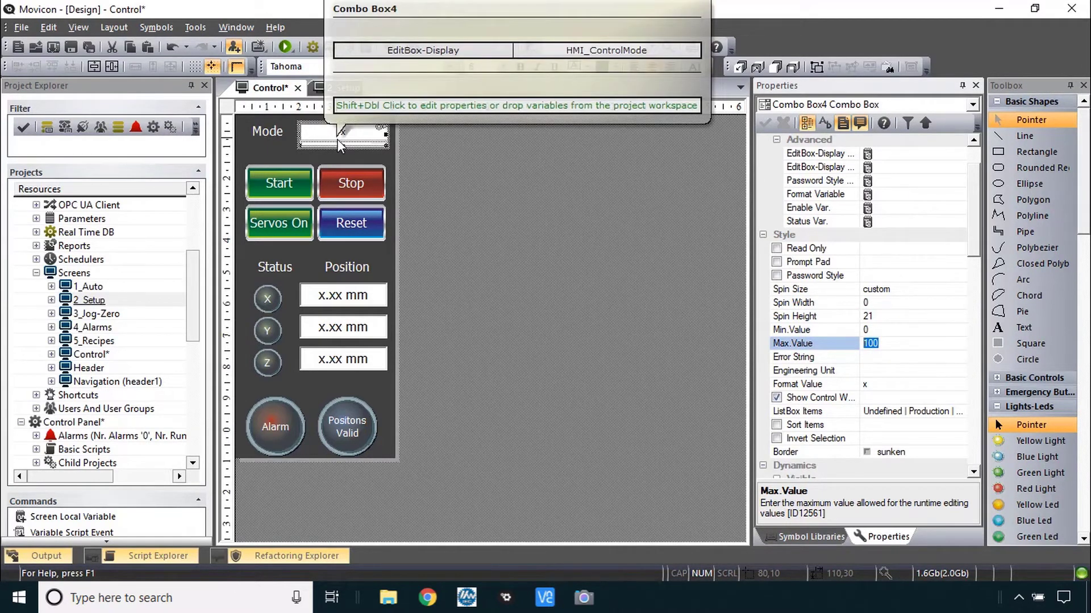
pyautogui.write('3')
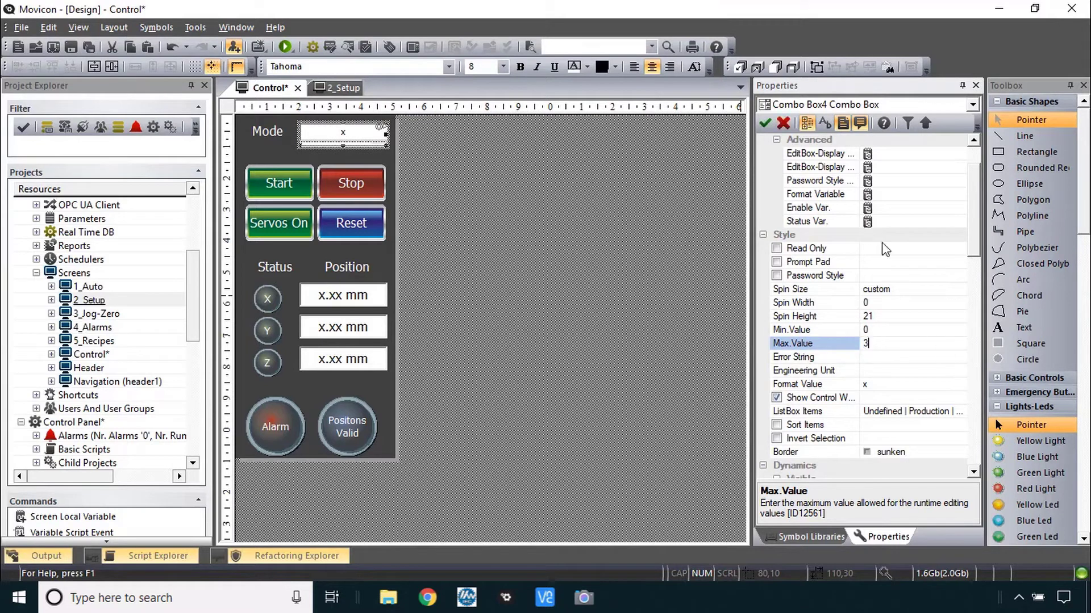
pyautogui.click(765, 126)
pyautogui.click(505, 301)
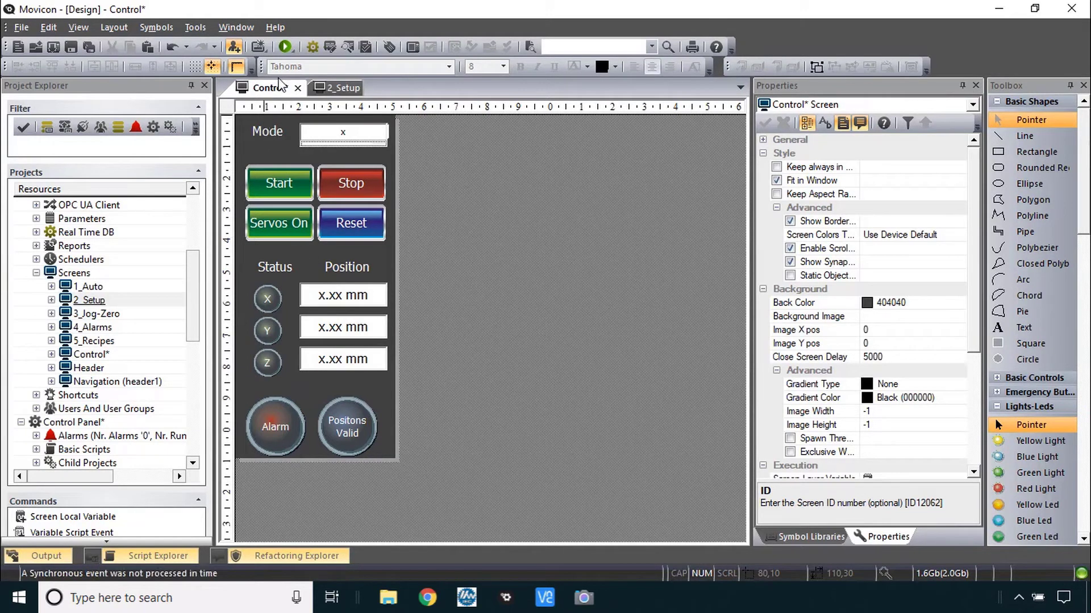
pyautogui.click(24, 27)
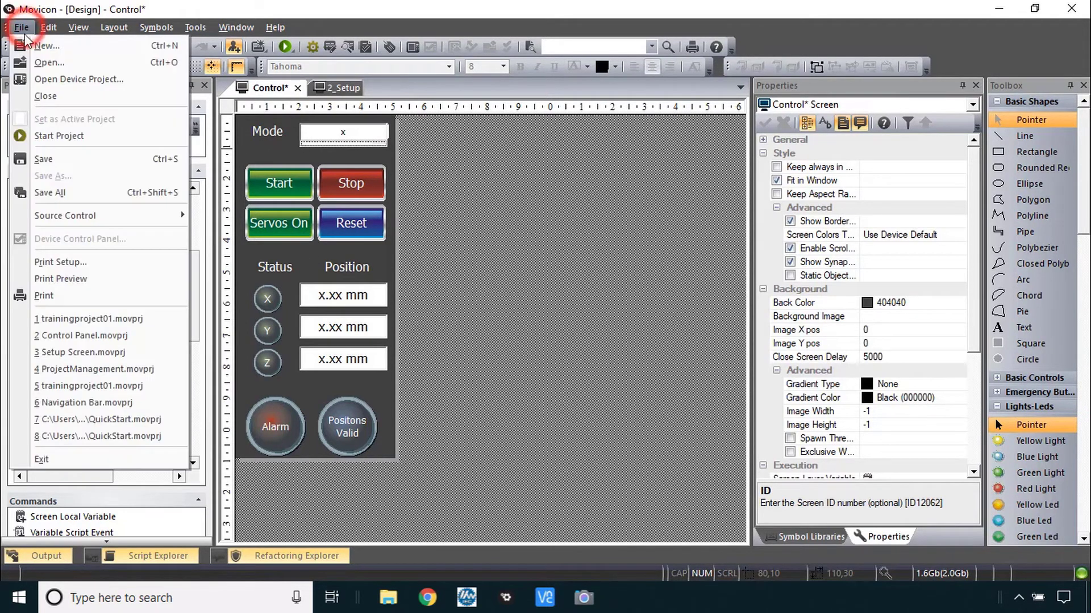
pyautogui.click(54, 161)
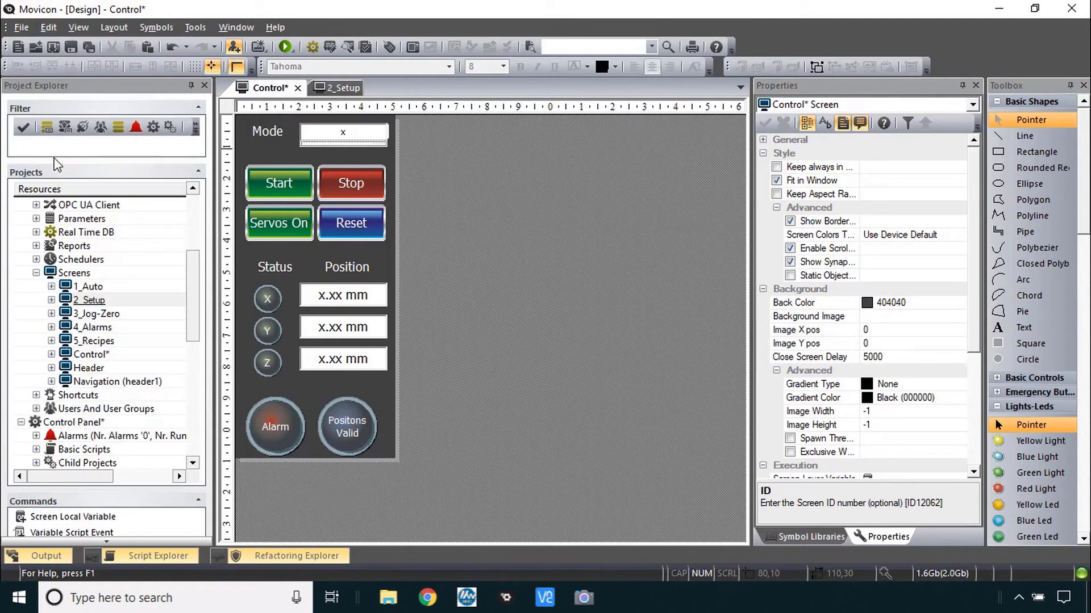
# Check the lab document's next section and add a new event object named Update_ActiveScreen to the trainingproject01 project.
pyautogui.hotkey('alt', 'Tab')
pyautogui.scroll(-3, 743, 321)
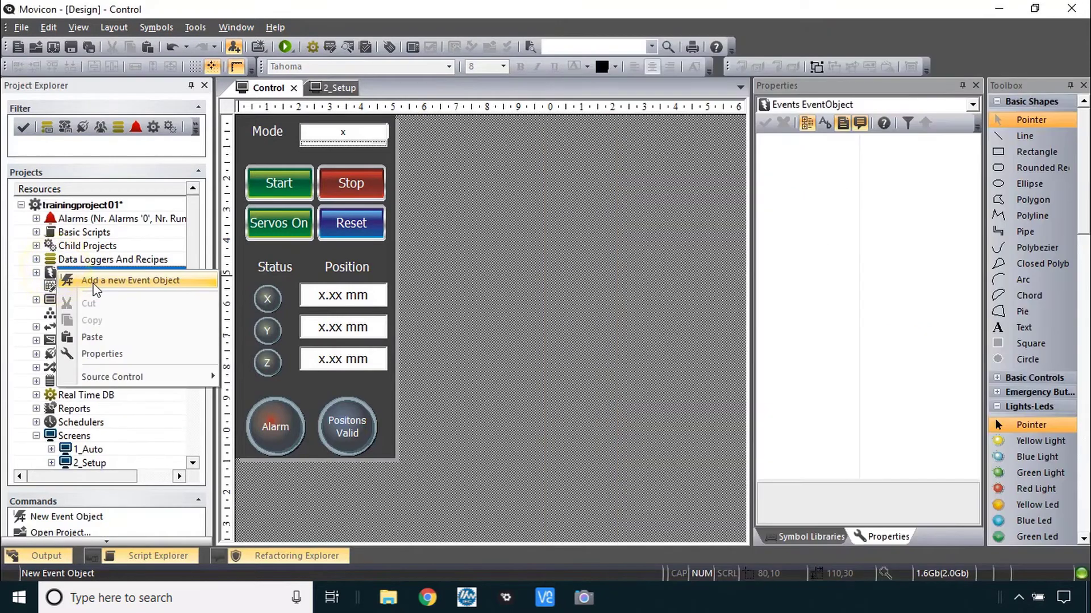
pyautogui.click(113, 287)
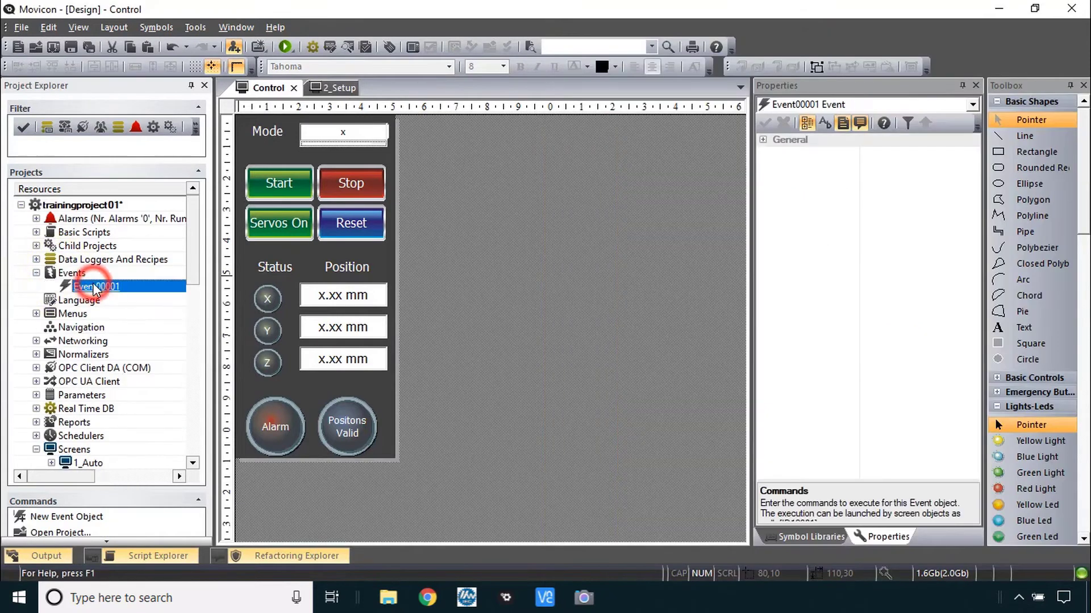
pyautogui.click(763, 140)
pyautogui.click(921, 153)
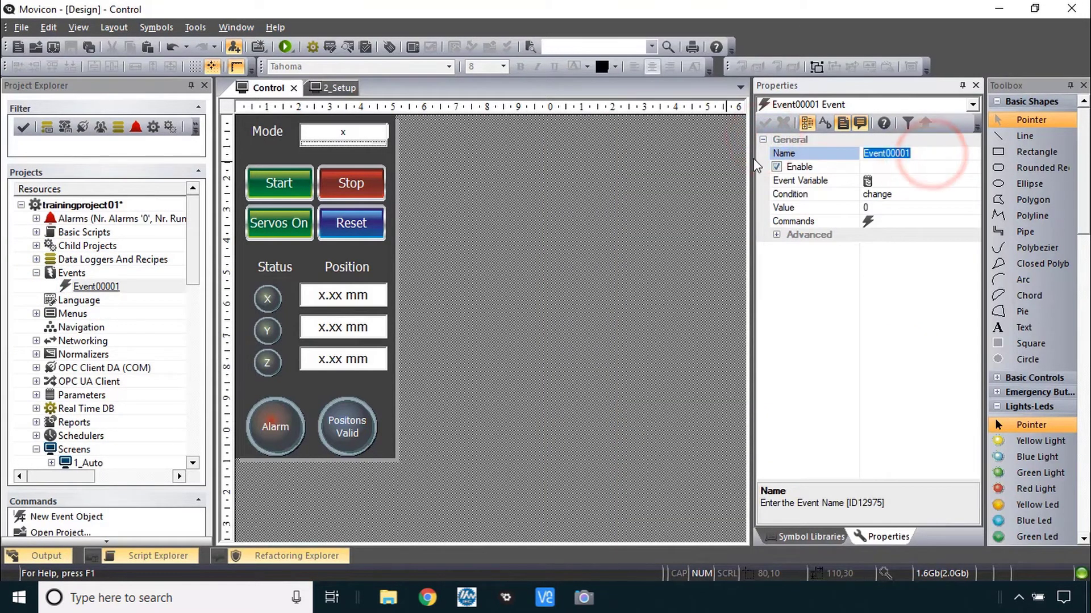
pyautogui.write('Update_ActiveScreen')
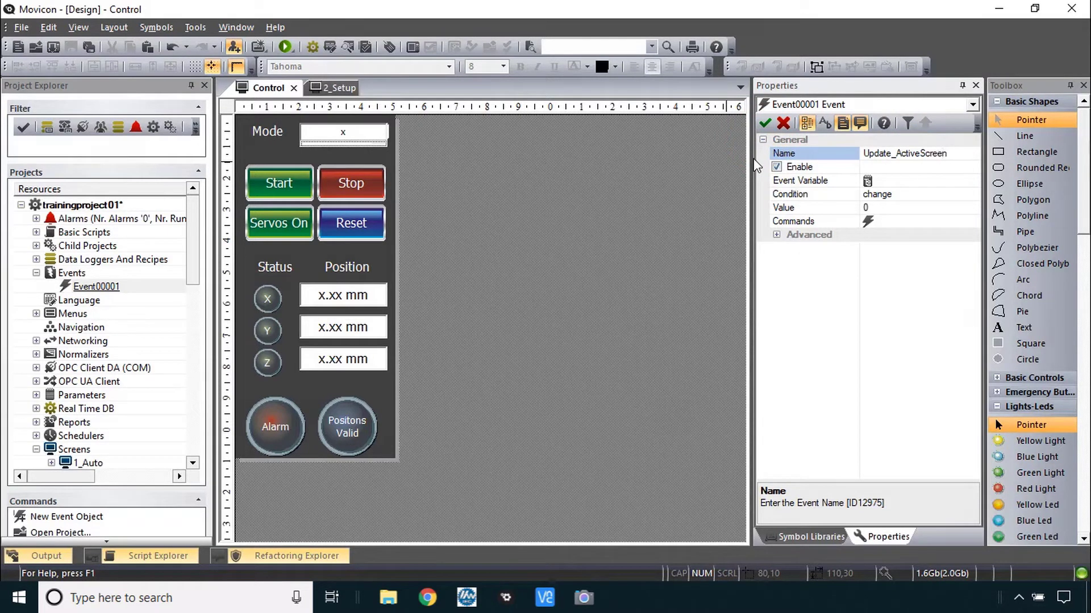
# Clear the tag browser's name filter and assign _SysVar_:ToggleBits as the event's variable, keeping the condition as change.
pyautogui.click(831, 182)
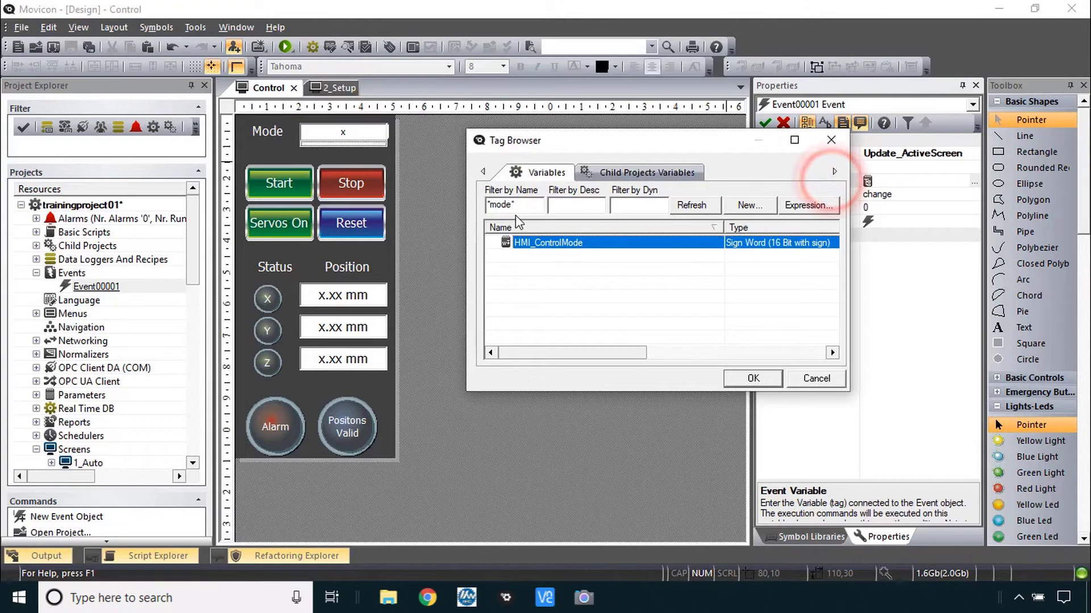
pyautogui.moveTo(541, 207); pyautogui.dragTo(484, 207)
pyautogui.press('BackSpace')
pyautogui.click(691, 206)
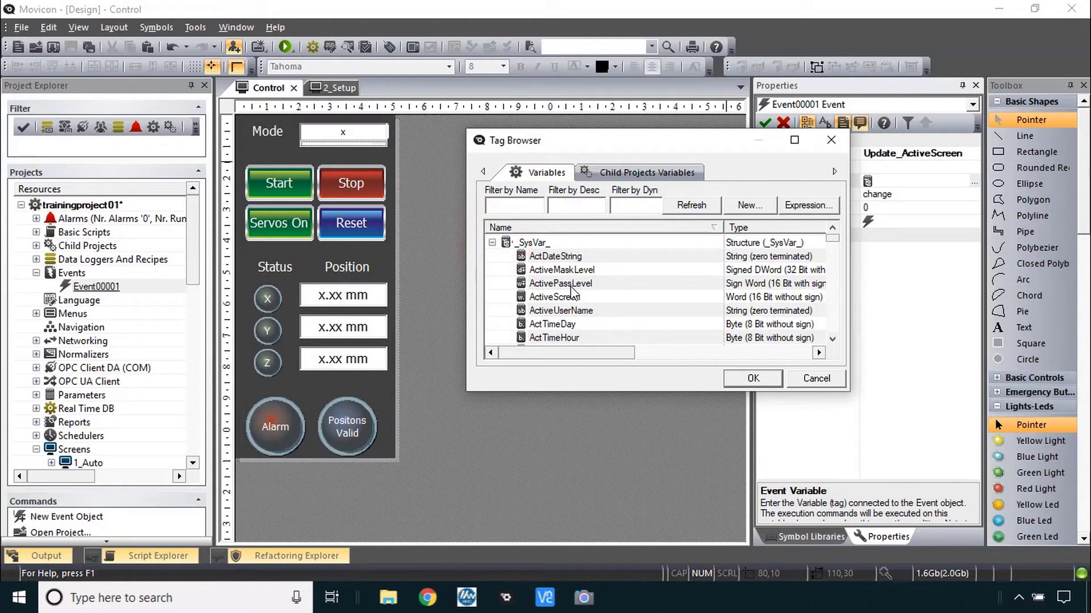
pyautogui.click(571, 288)
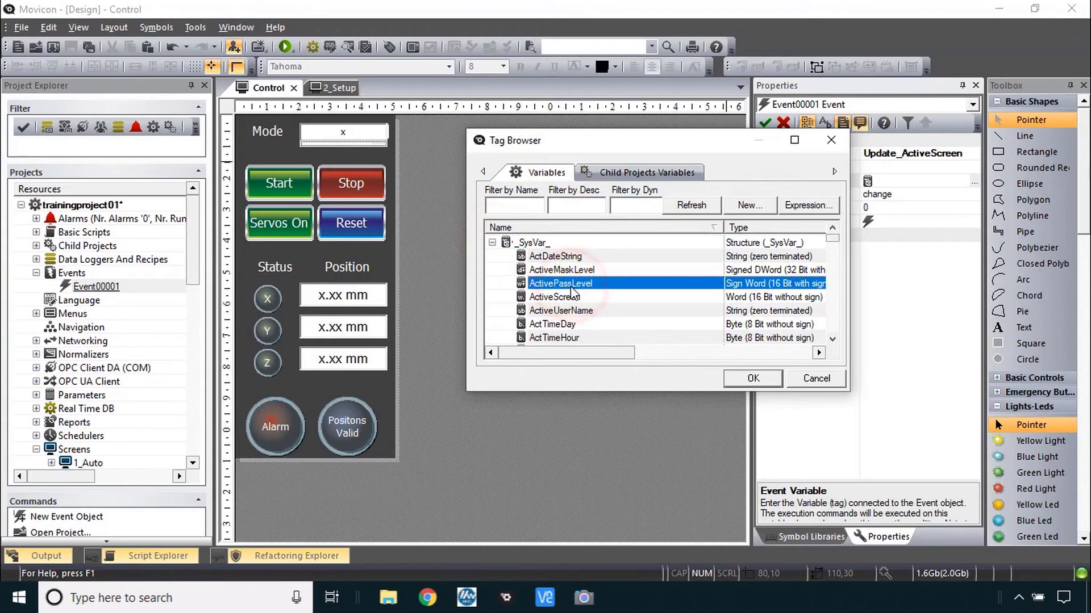
pyautogui.press('t')
pyautogui.scroll(-1, 572, 297)
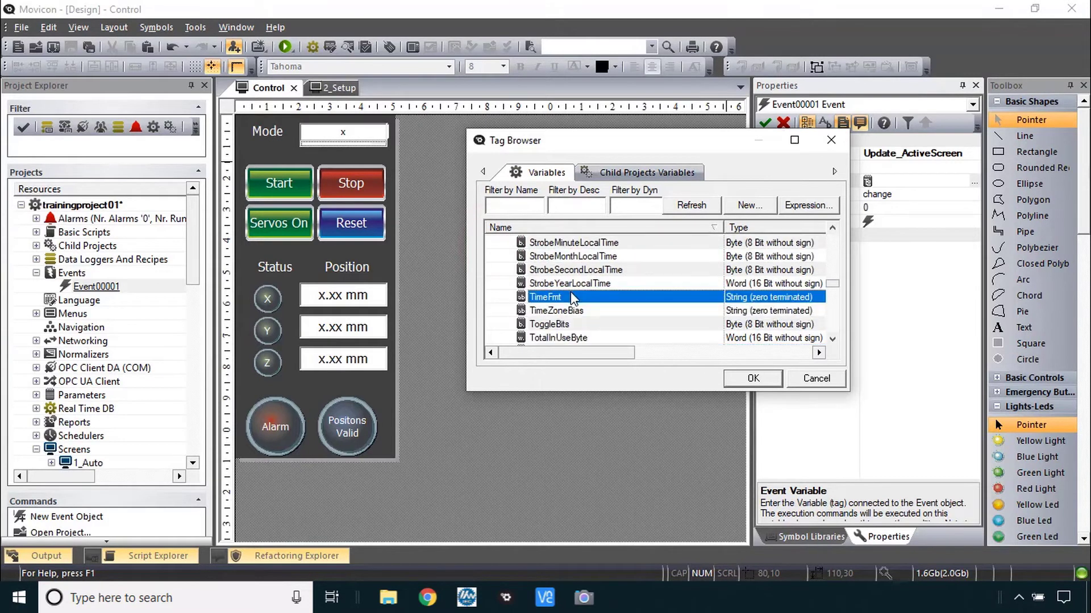
pyautogui.click(570, 325)
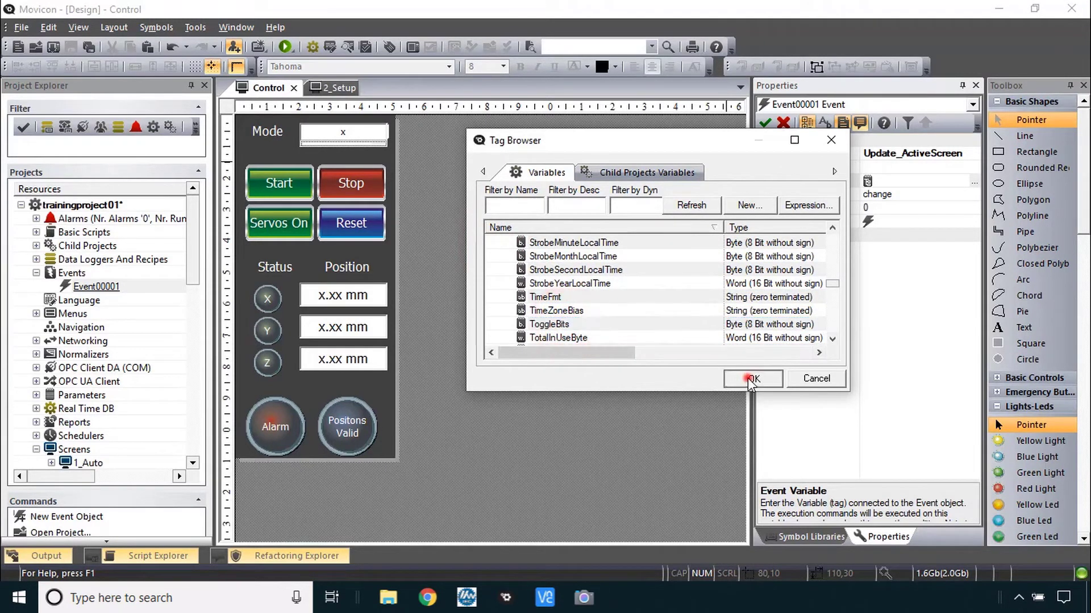
pyautogui.click(751, 379)
pyautogui.click(902, 194)
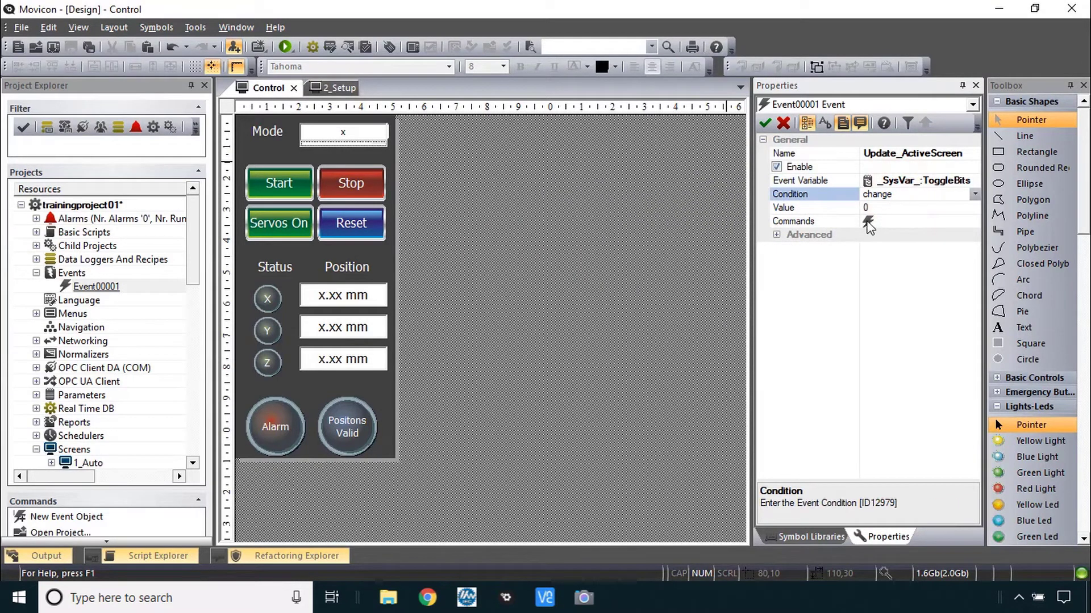
# Add a variable command to the event with the Move Value action and _SysVar_:ActiveScreen as its source variable.
pyautogui.doubleClick(819, 223)
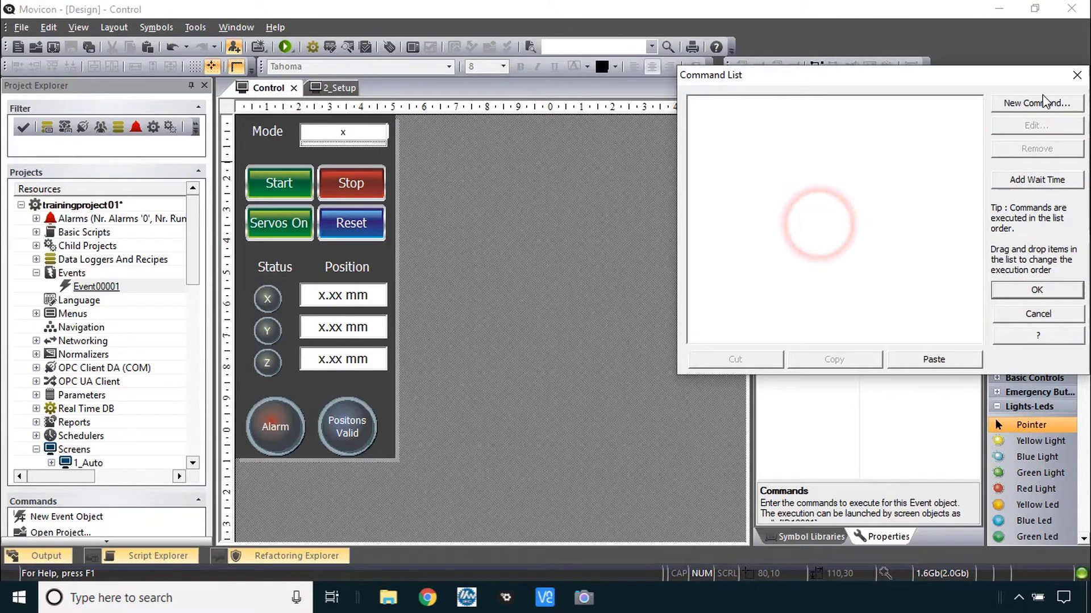
pyautogui.click(1043, 99)
pyautogui.click(942, 154)
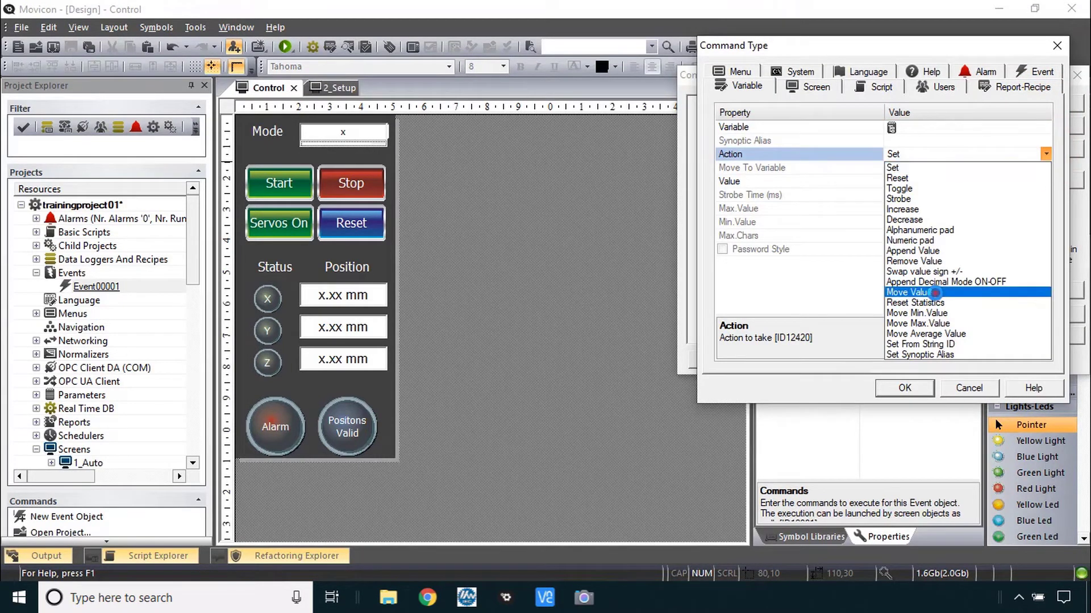
pyautogui.click(931, 292)
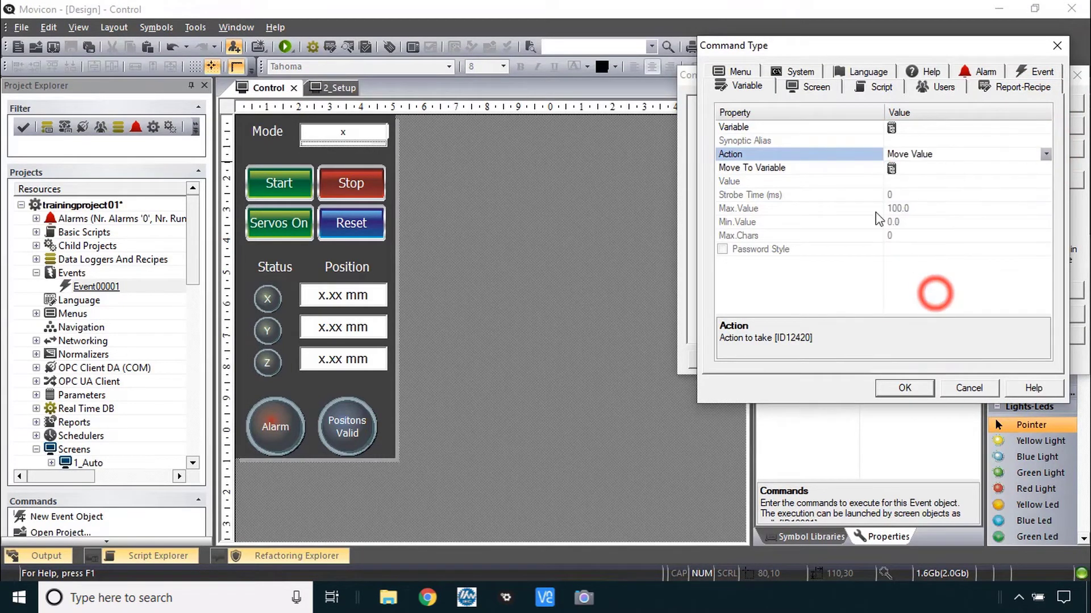
pyautogui.doubleClick(865, 130)
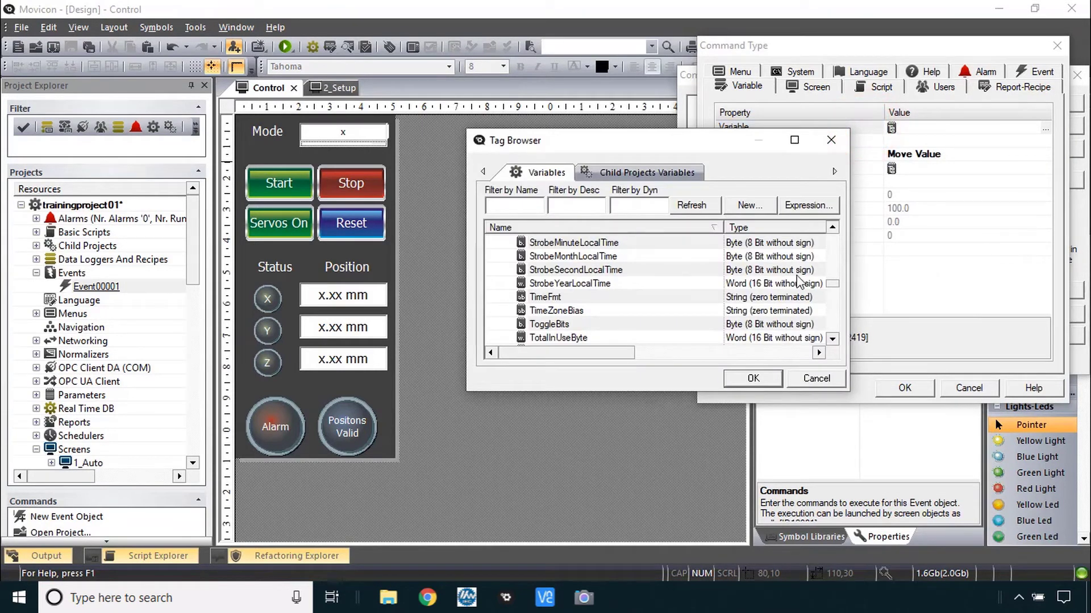
pyautogui.click(610, 269)
pyautogui.press('a')
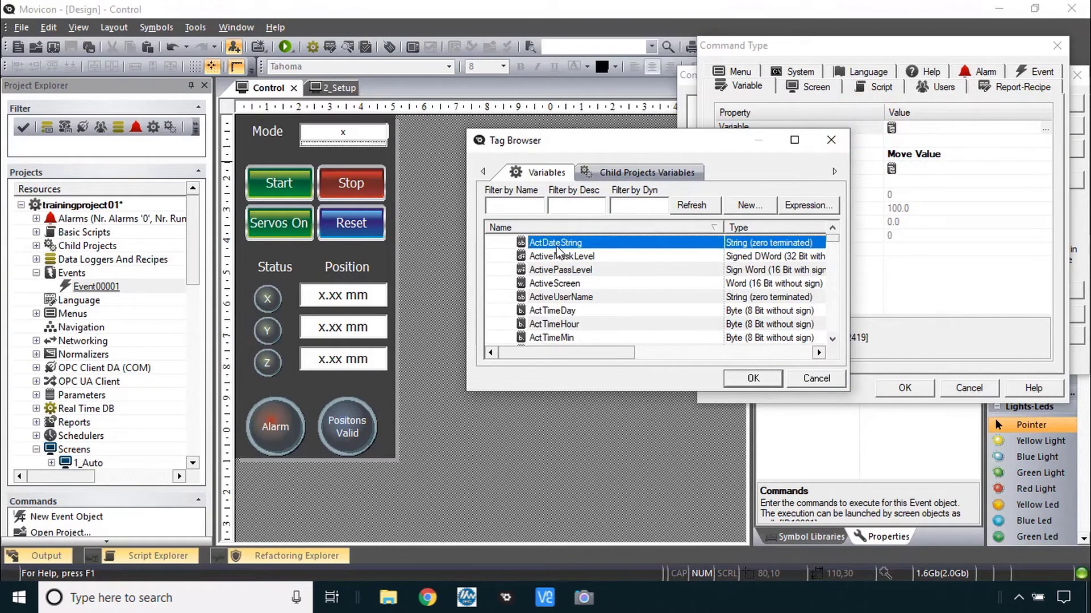
pyautogui.click(570, 284)
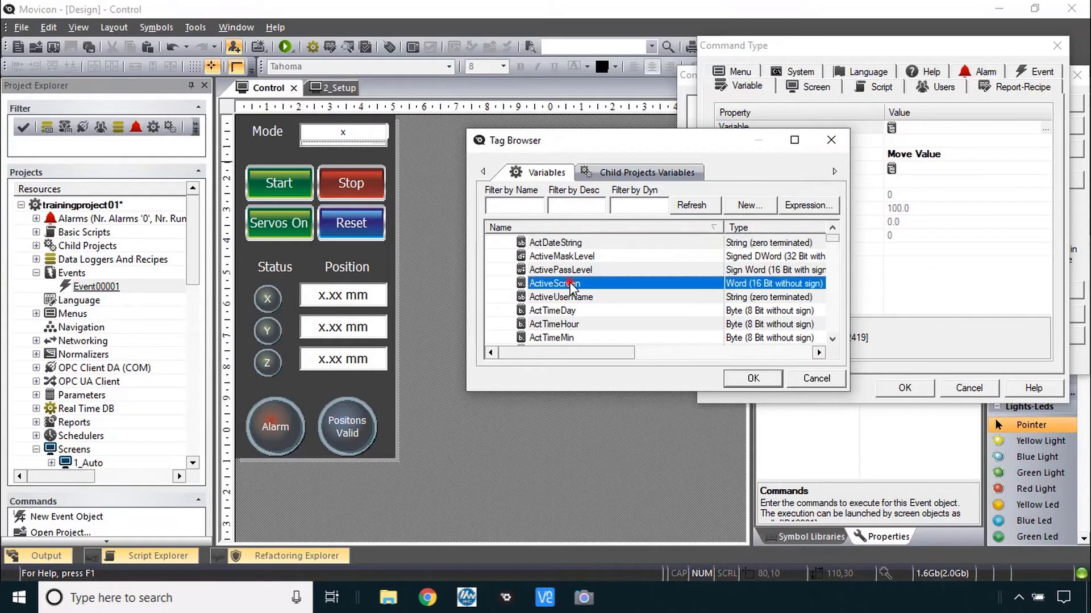
pyautogui.click(753, 378)
# Set the command's Move To Variable to HMI_ActiveScreen using the tag filter *active*, and accept the command list.
pyautogui.click(840, 169)
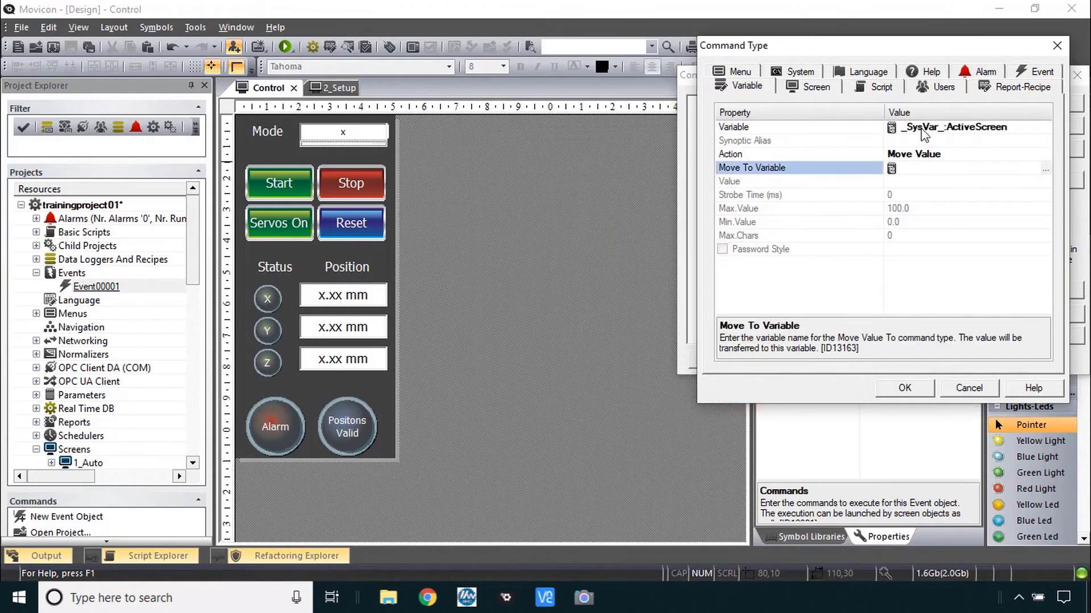
pyautogui.doubleClick(843, 171)
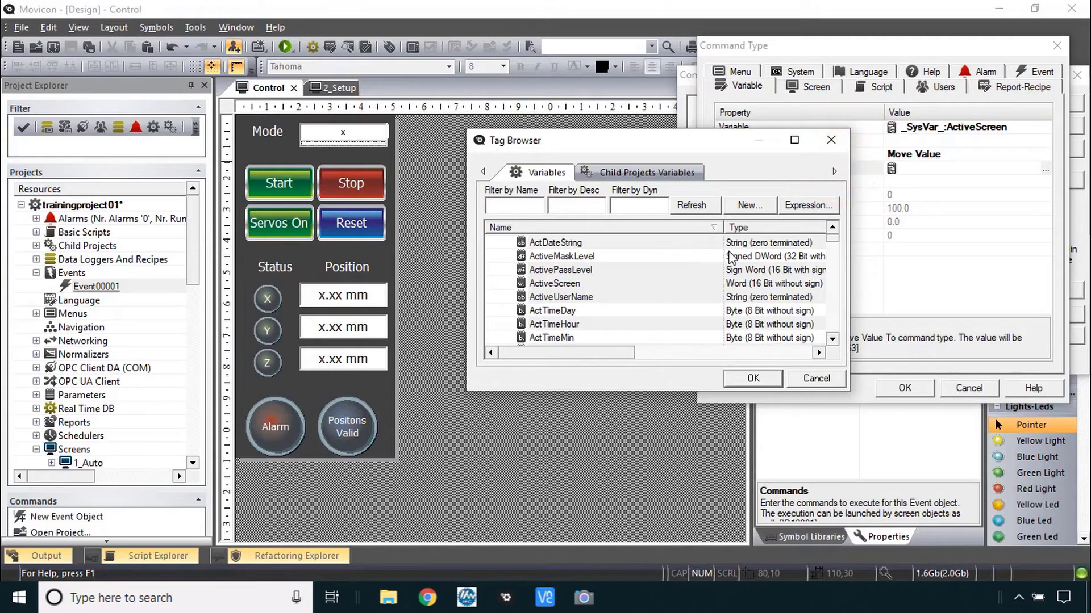
pyautogui.click(510, 208)
pyautogui.write('*active*')
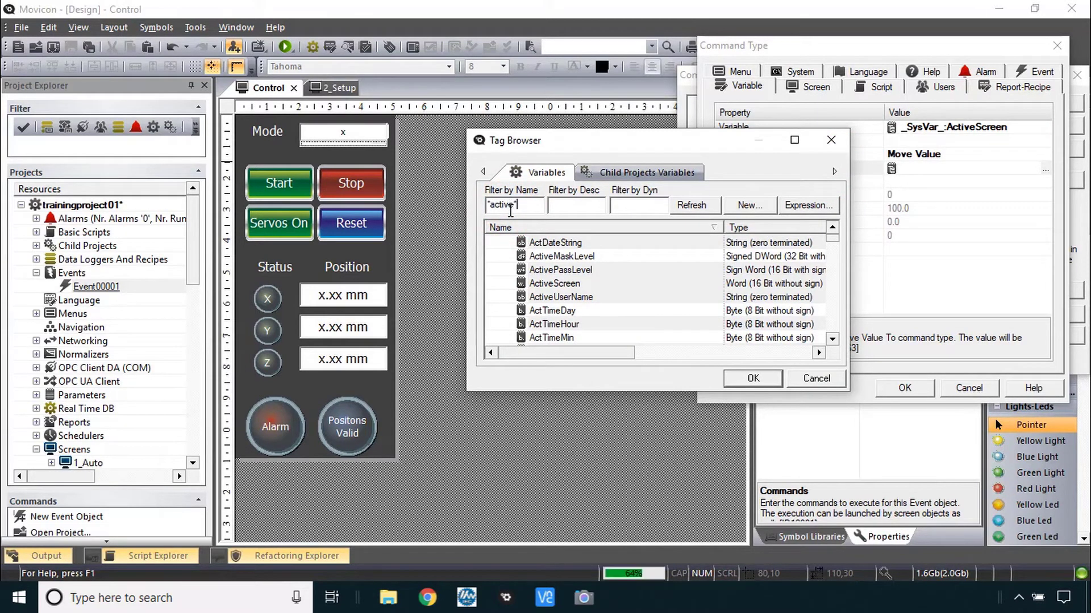
pyautogui.doubleClick(524, 245)
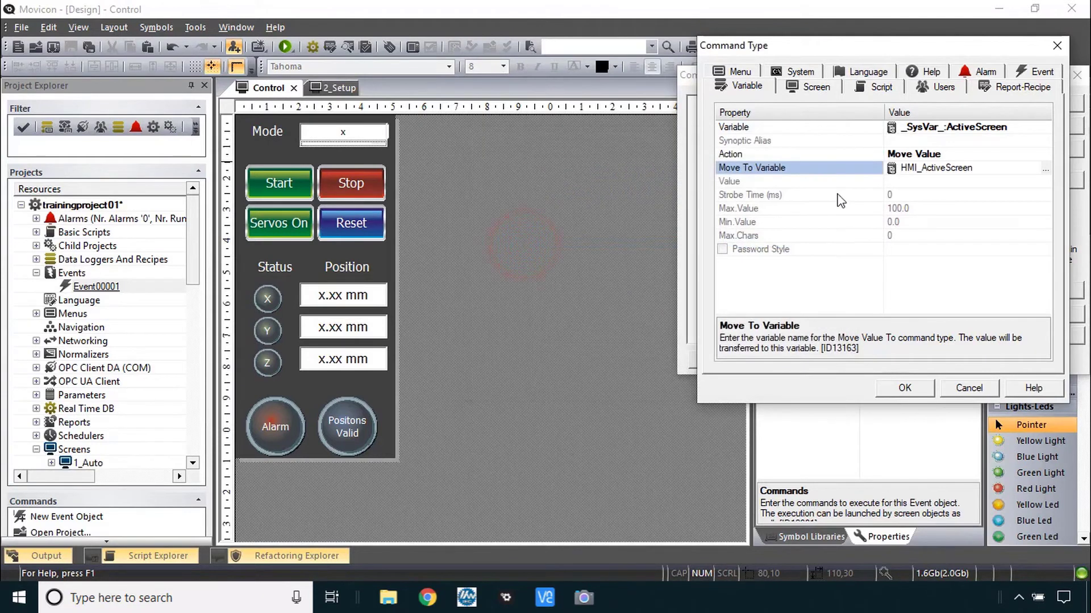
pyautogui.click(904, 388)
pyautogui.click(1037, 287)
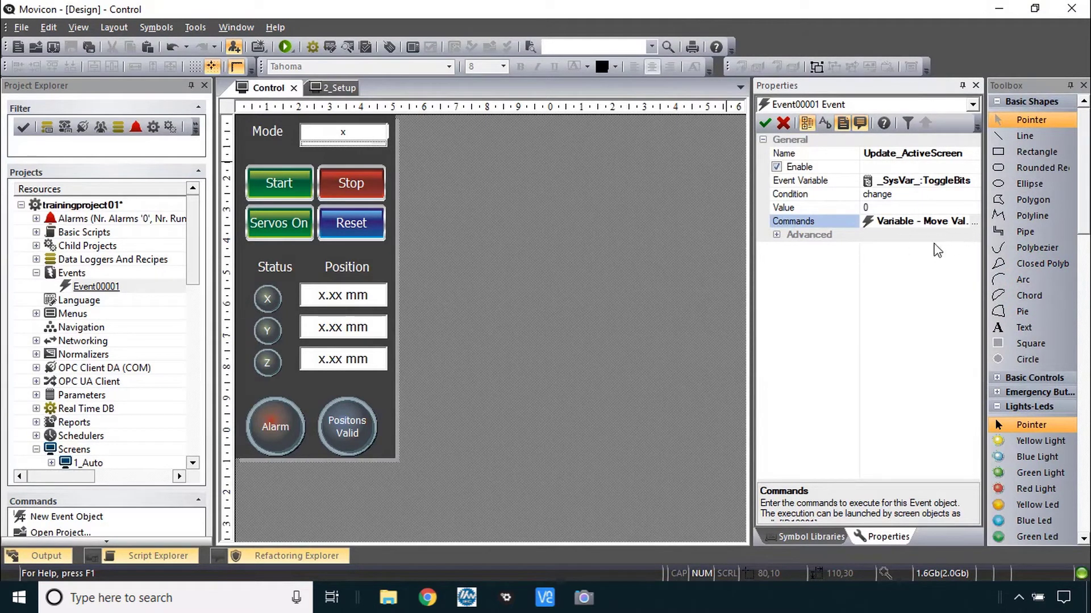
# Compare the event with the lab document, review its Verify Operation section, and switch to VNC Viewer.
pyautogui.hotkey('alt', 'Tab')
pyautogui.scroll(-3, 919, 292)
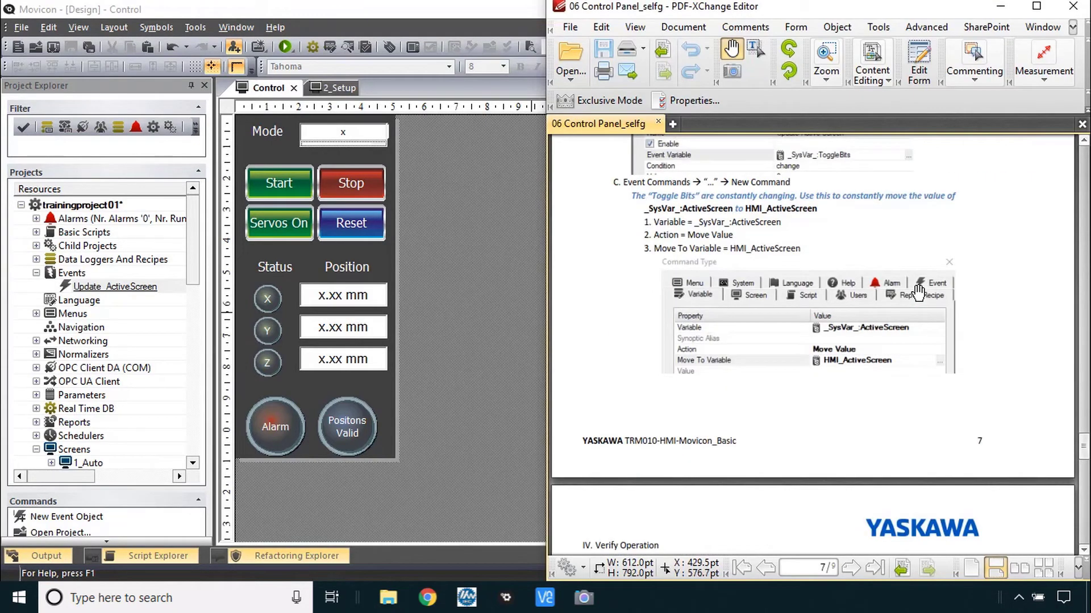
pyautogui.scroll(-5, 918, 291)
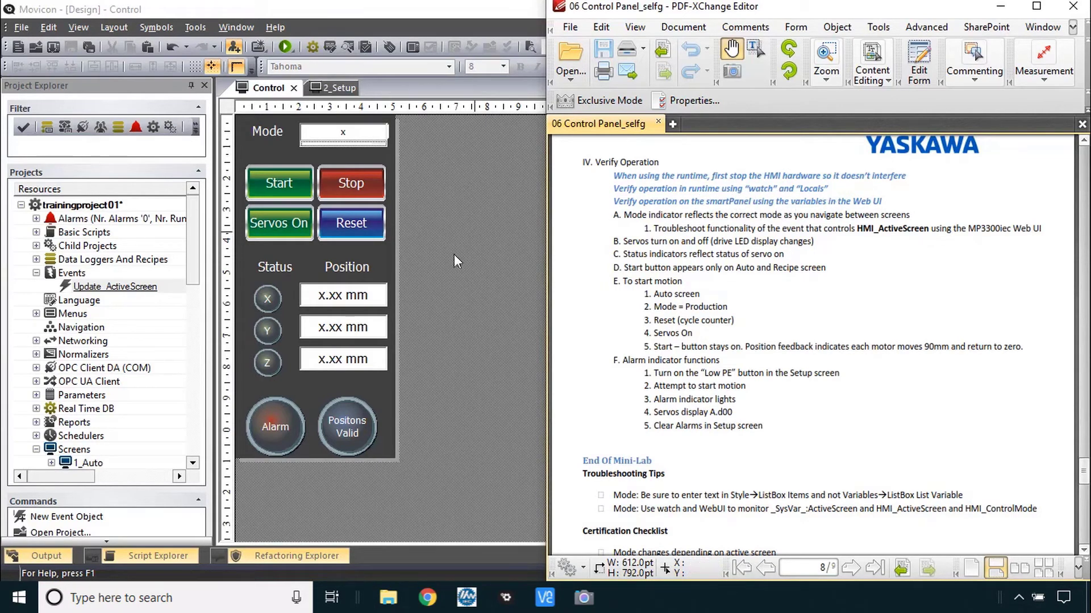
pyautogui.click(480, 275)
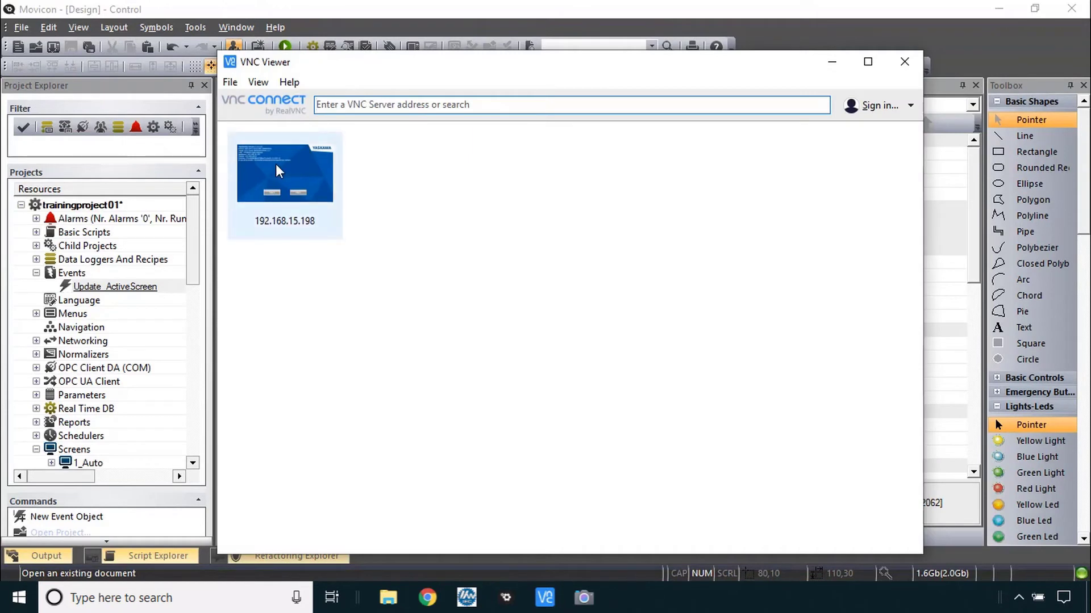
# Open the VNC connection to the HMI hardware at 192.168.15.198.
pyautogui.click(277, 181)
pyautogui.doubleClick(277, 180)
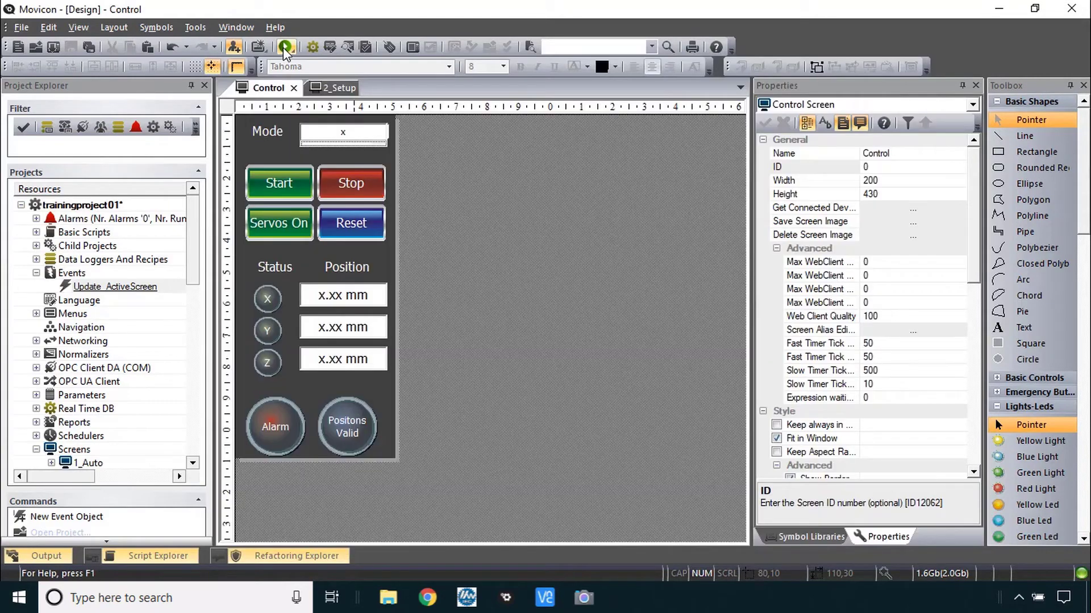
# Run the project from Movicon, saving the changes to Control Panel.movprj, and open the 1_Auto screen in the runtime.
pyautogui.click(286, 46)
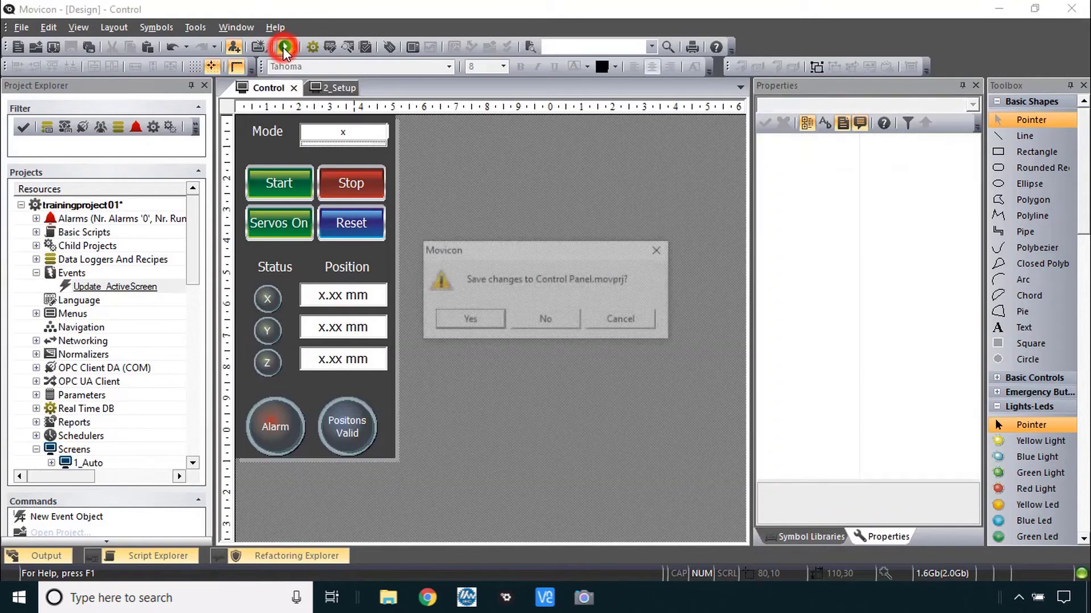
pyautogui.click(469, 320)
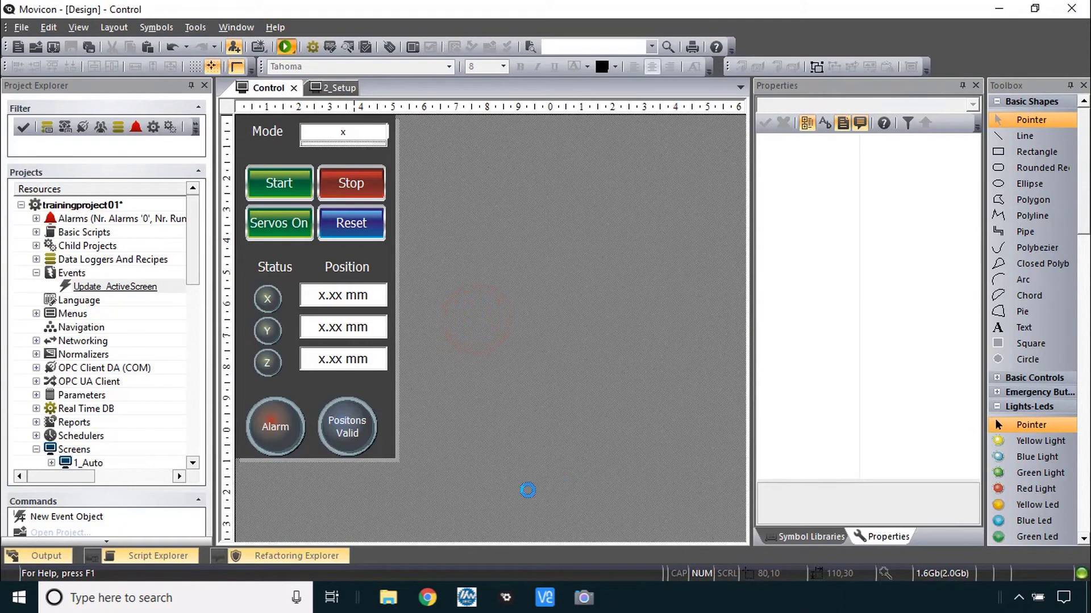
pyautogui.click(417, 599)
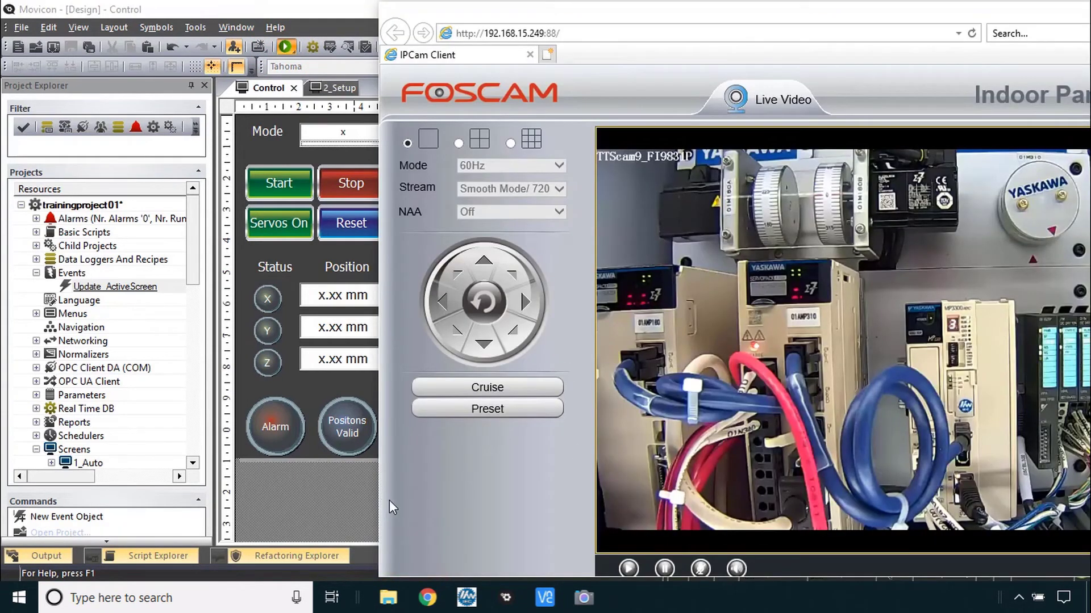
pyautogui.click(343, 517)
pyautogui.click(482, 320)
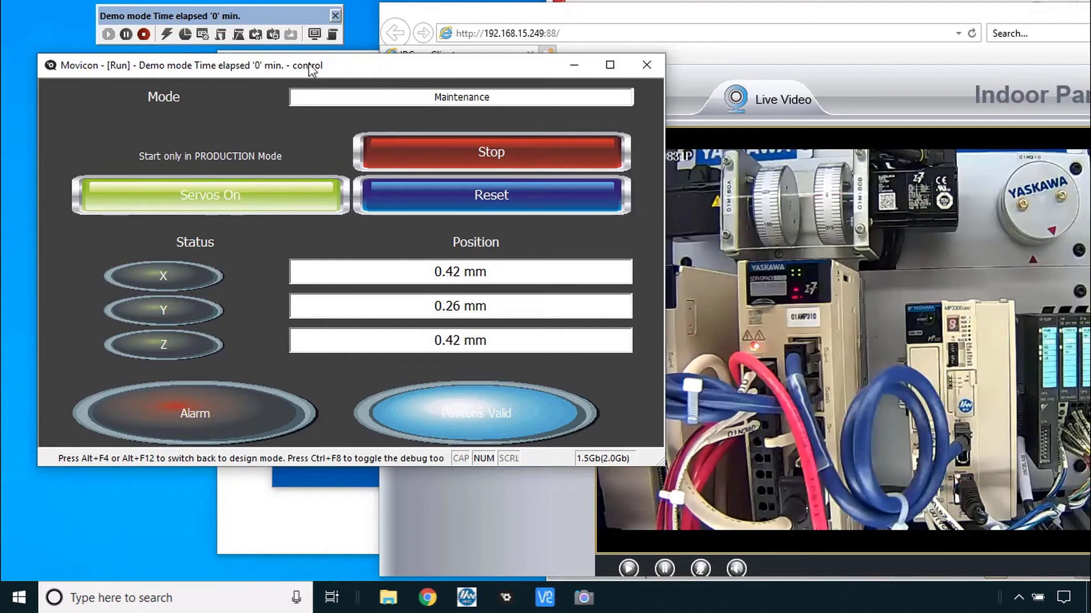
pyautogui.click(315, 33)
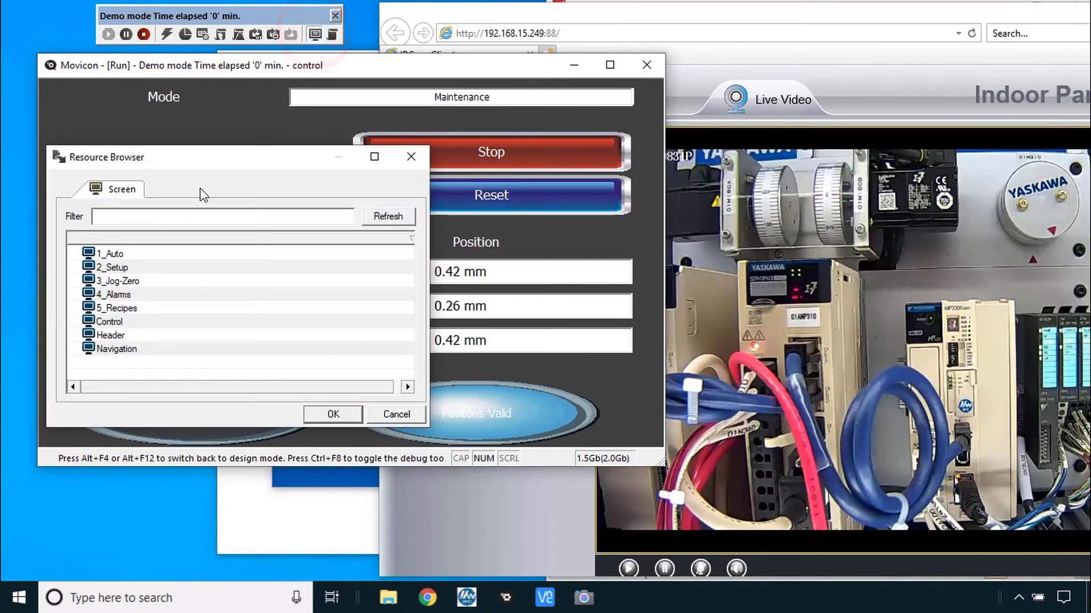
pyautogui.doubleClick(113, 255)
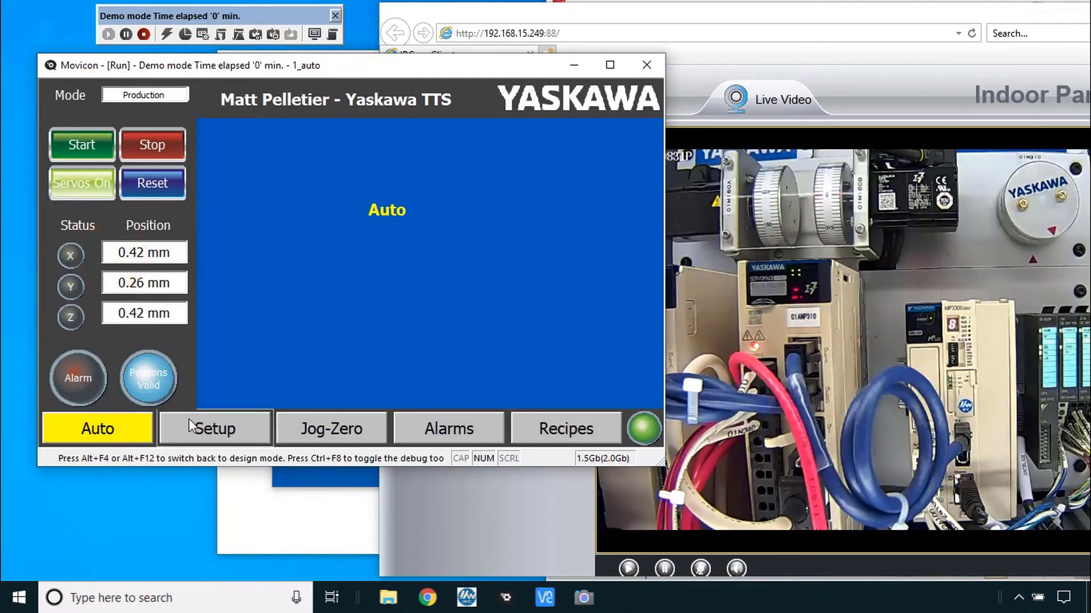
# Check the Mode indicator and the Start button's visibility while going through the Setup, Jog-Zero, Alarms, Recipes and Auto screens.
pyautogui.click(209, 431)
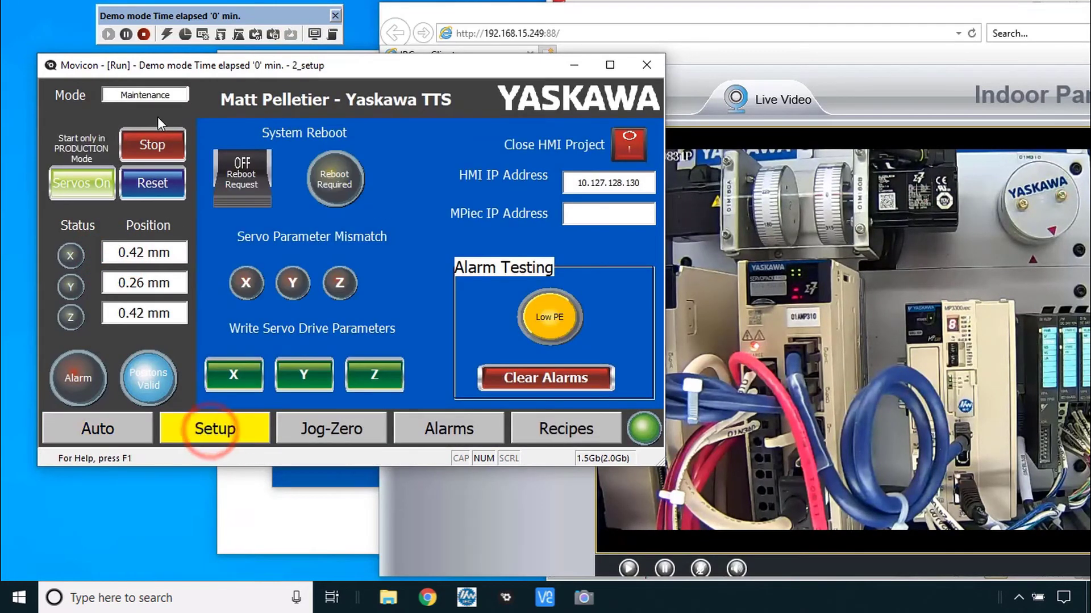
pyautogui.click(305, 431)
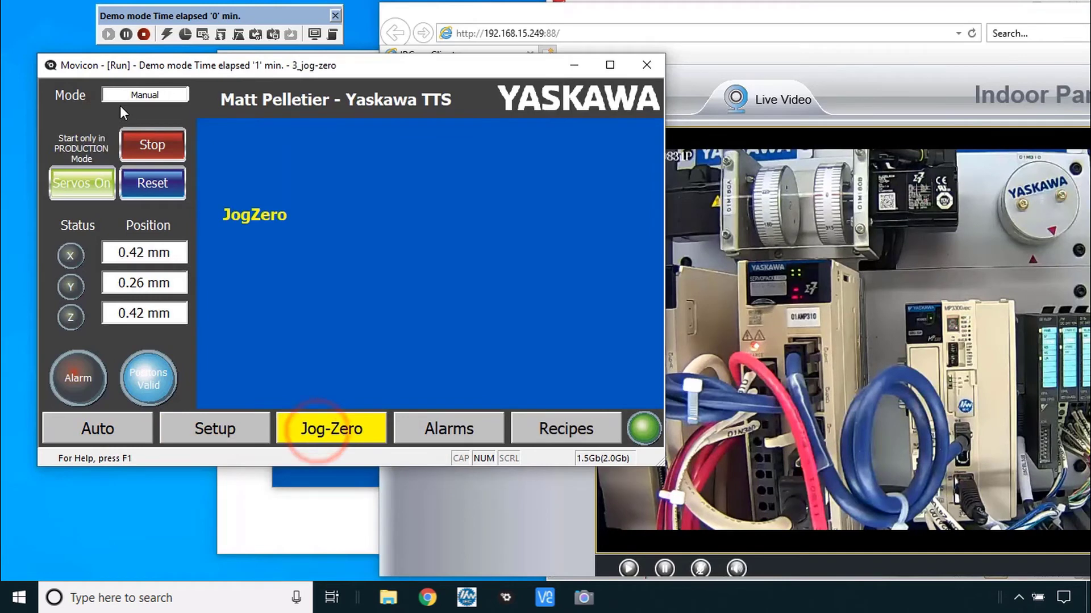
pyautogui.click(423, 429)
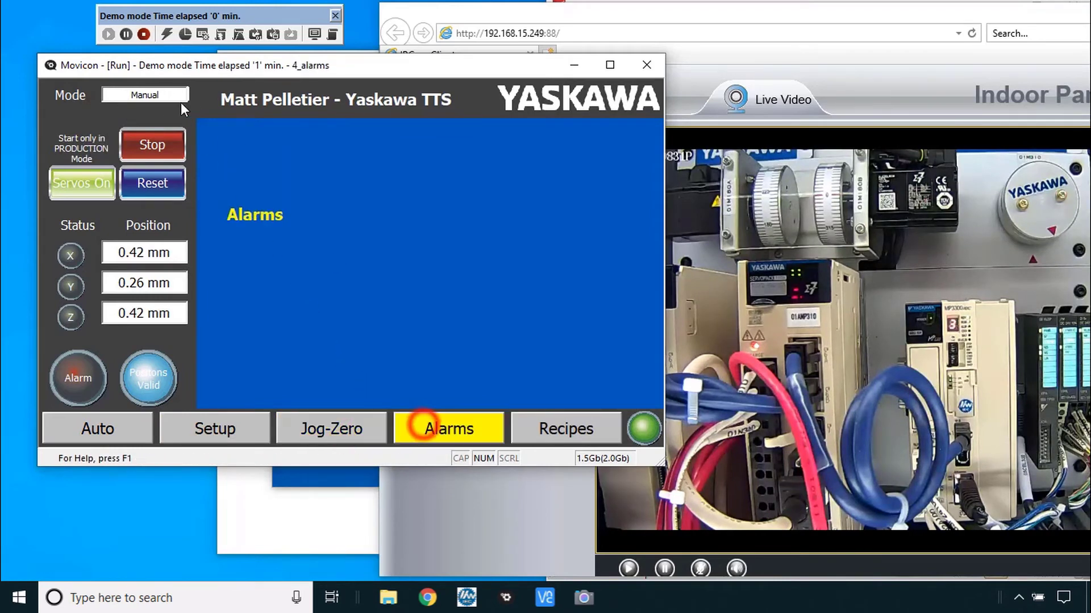
pyautogui.click(551, 430)
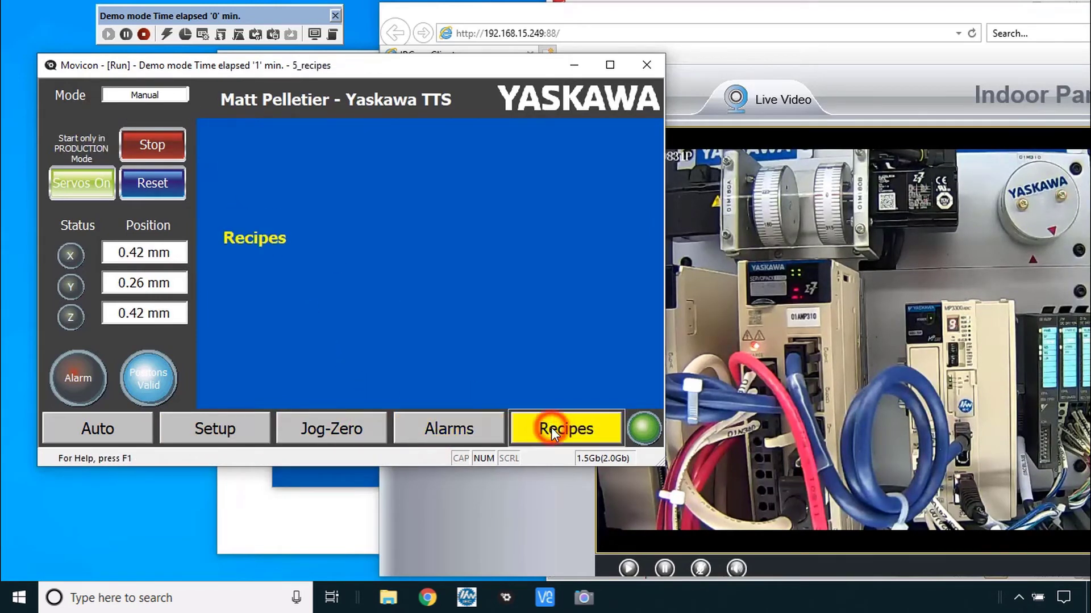
pyautogui.click(107, 432)
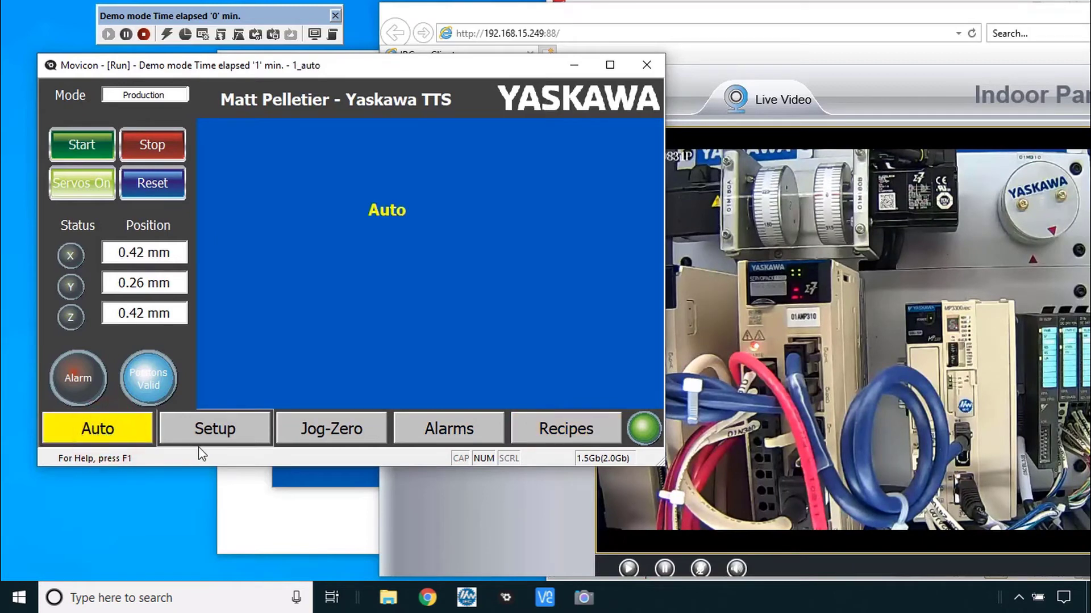
pyautogui.click(211, 435)
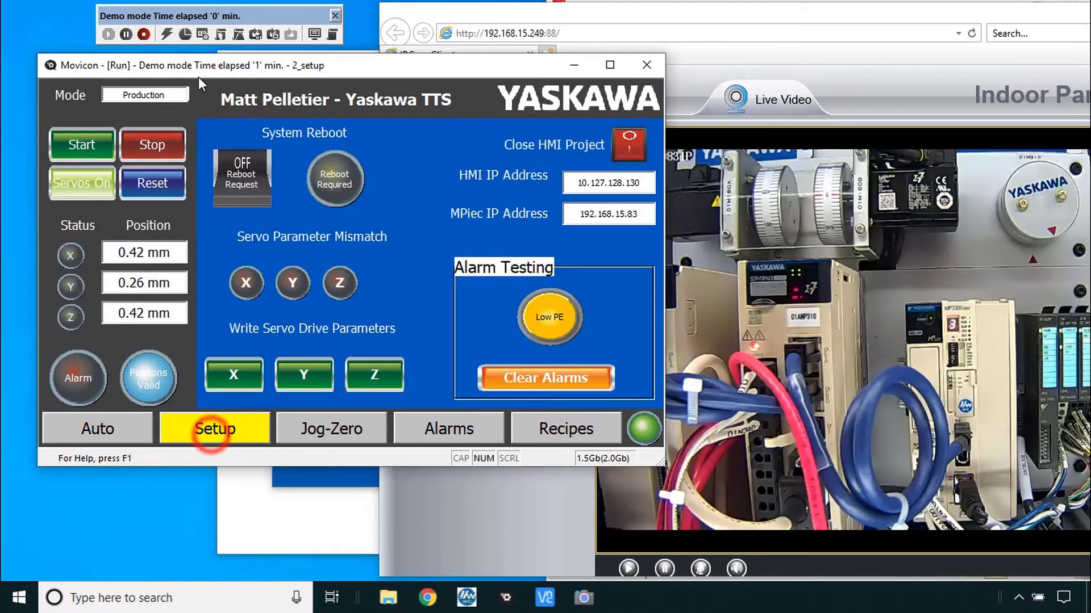
pyautogui.click(359, 425)
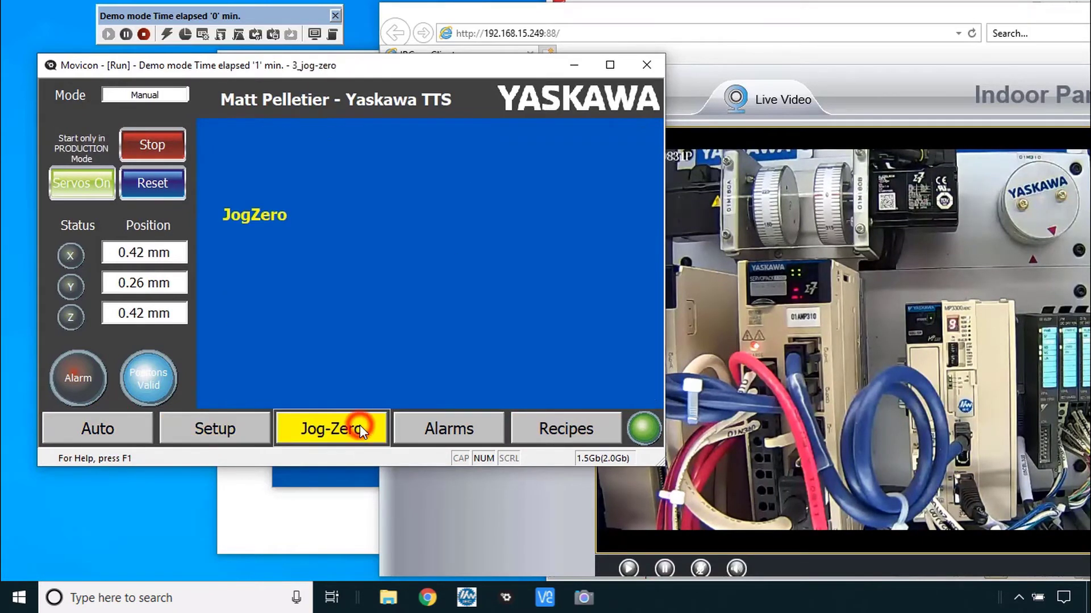
pyautogui.click(462, 432)
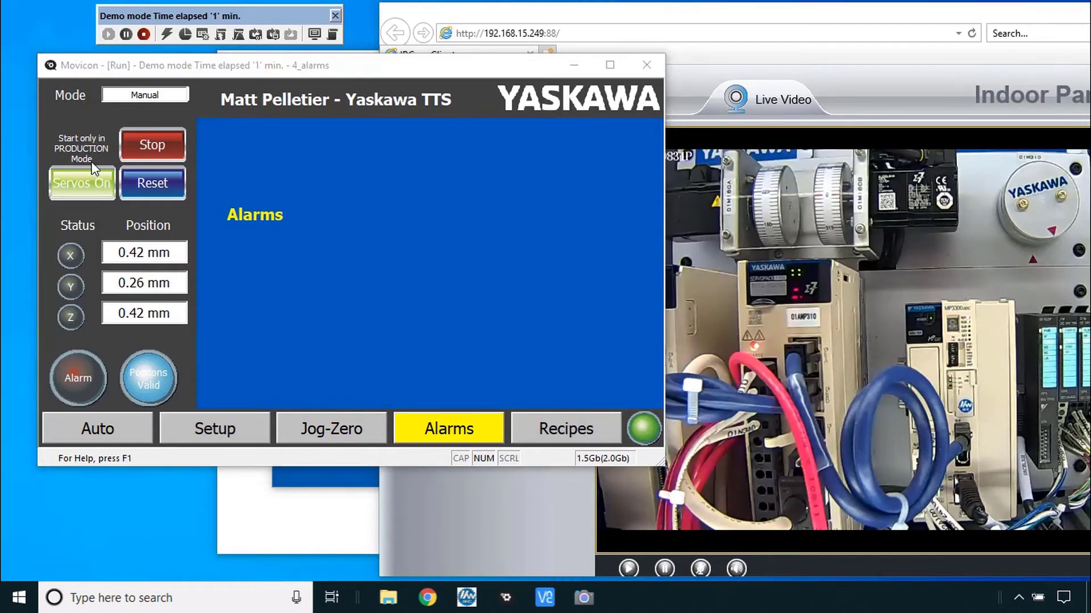
# Toggle Servos On several times to test the servos and axis status indicators, leaving the servos off.
pyautogui.click(98, 187)
pyautogui.click(91, 188)
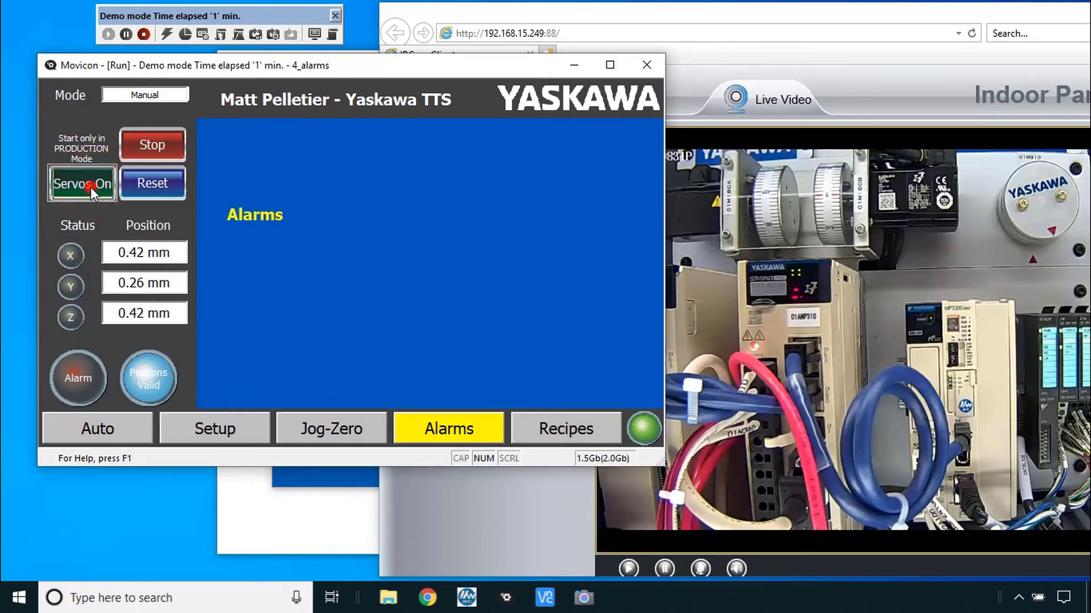
pyautogui.click(93, 183)
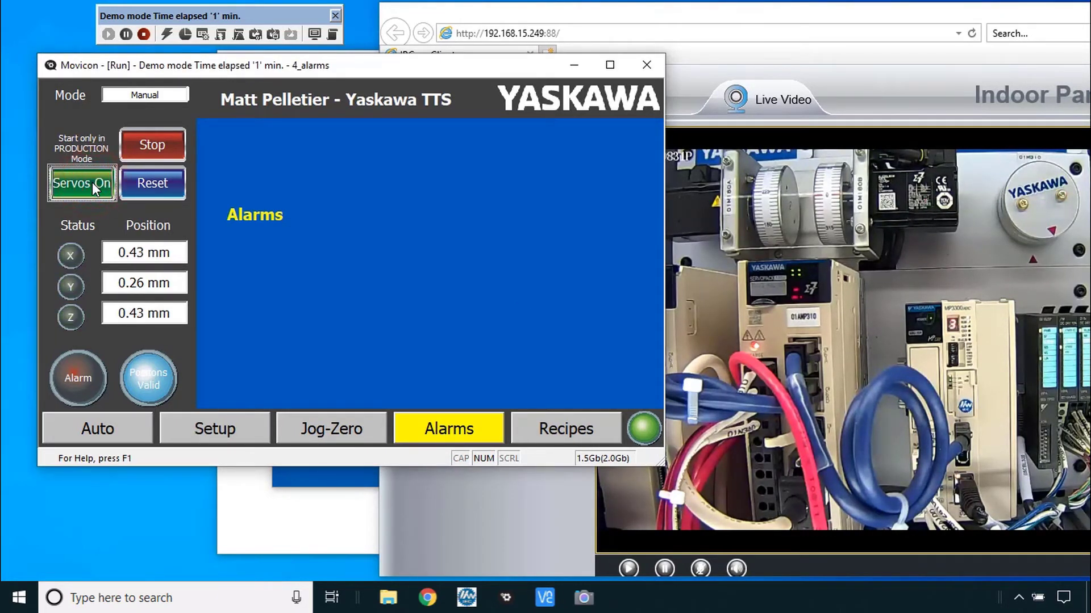
pyautogui.click(92, 182)
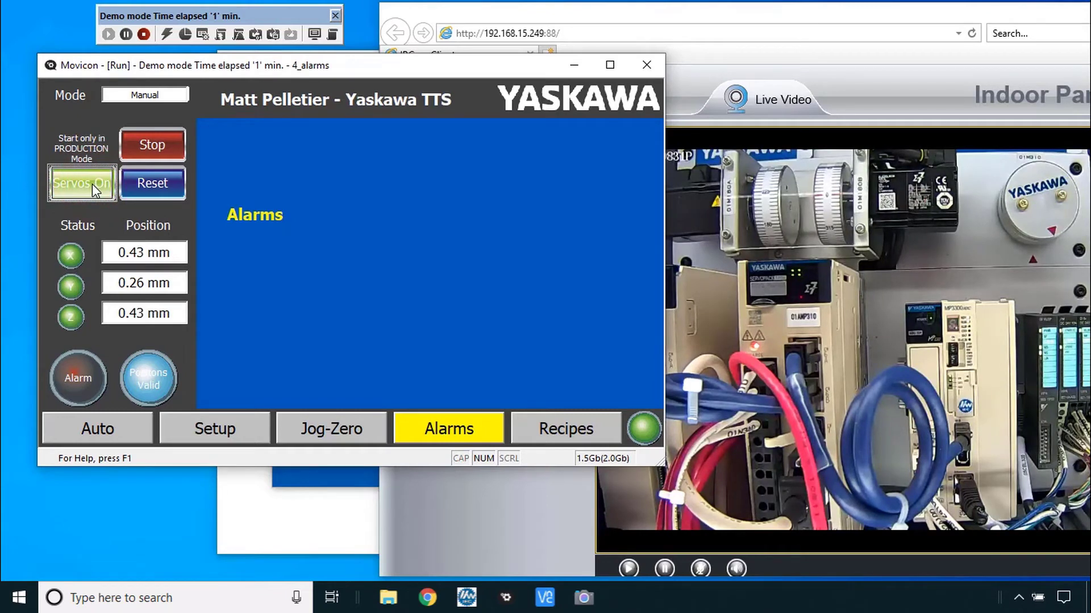
pyautogui.click(92, 183)
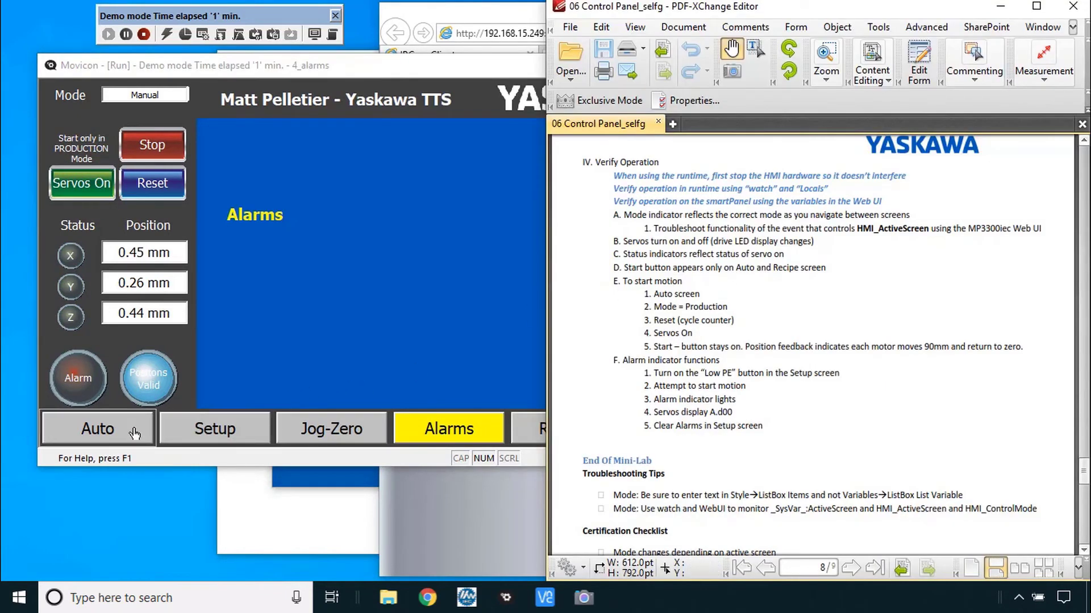
# Following the lab's Verify Operation section, reset the cycle counter on the Auto screen, turn the servos on and start motion.
pyautogui.click(121, 433)
pyautogui.click(232, 438)
pyautogui.click(830, 362)
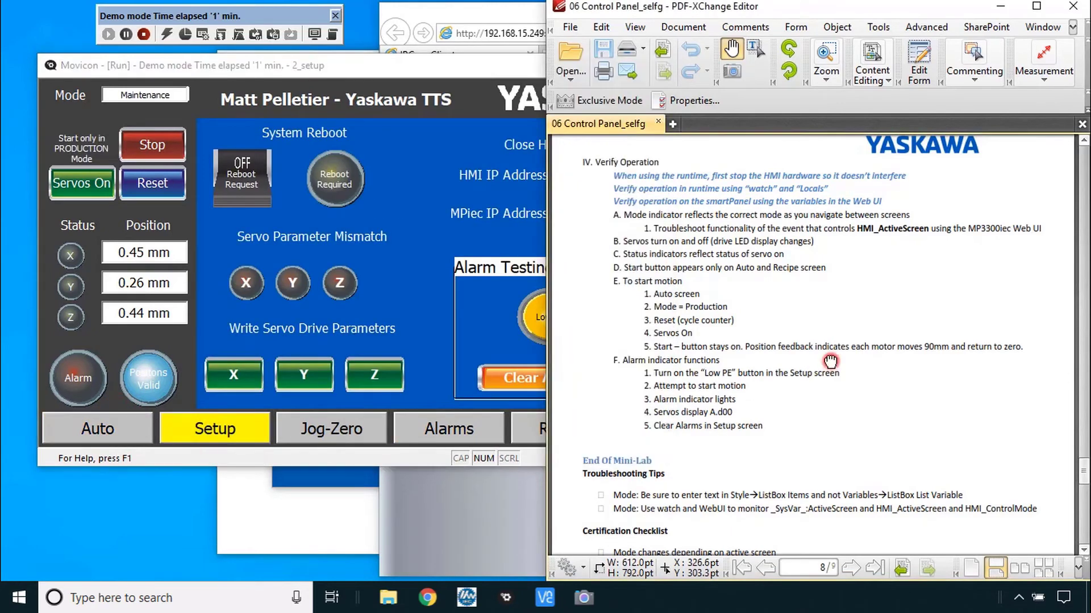
pyautogui.click(108, 433)
pyautogui.click(163, 182)
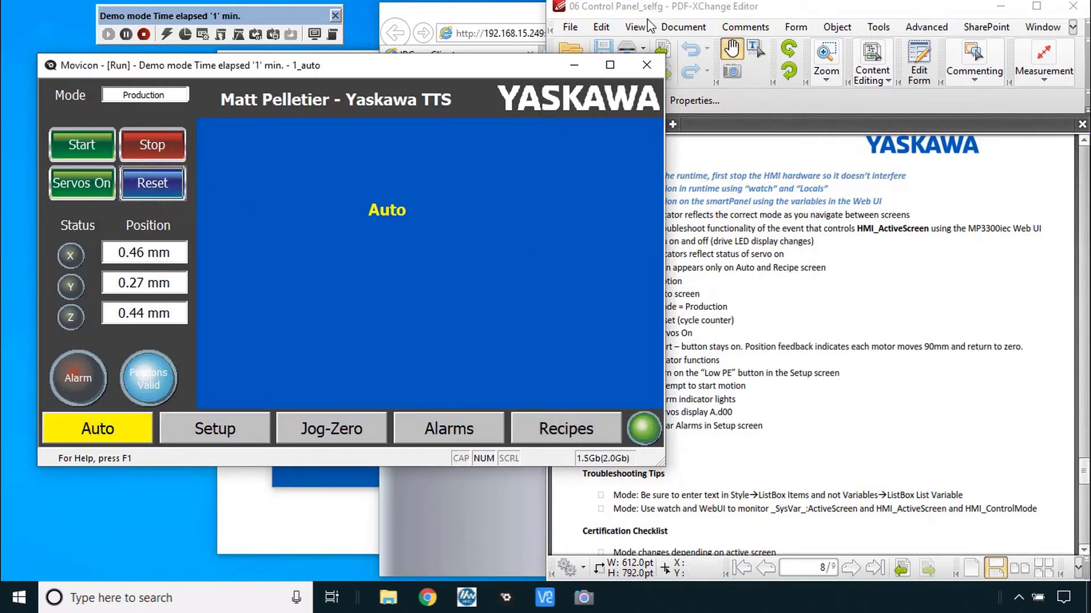
pyautogui.click(103, 184)
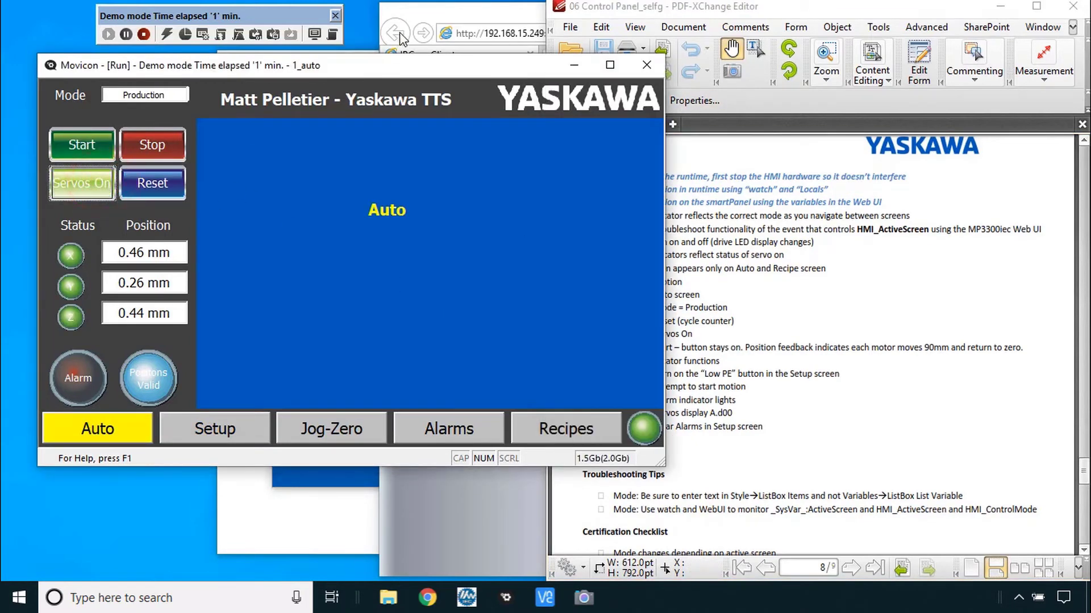
pyautogui.click(82, 147)
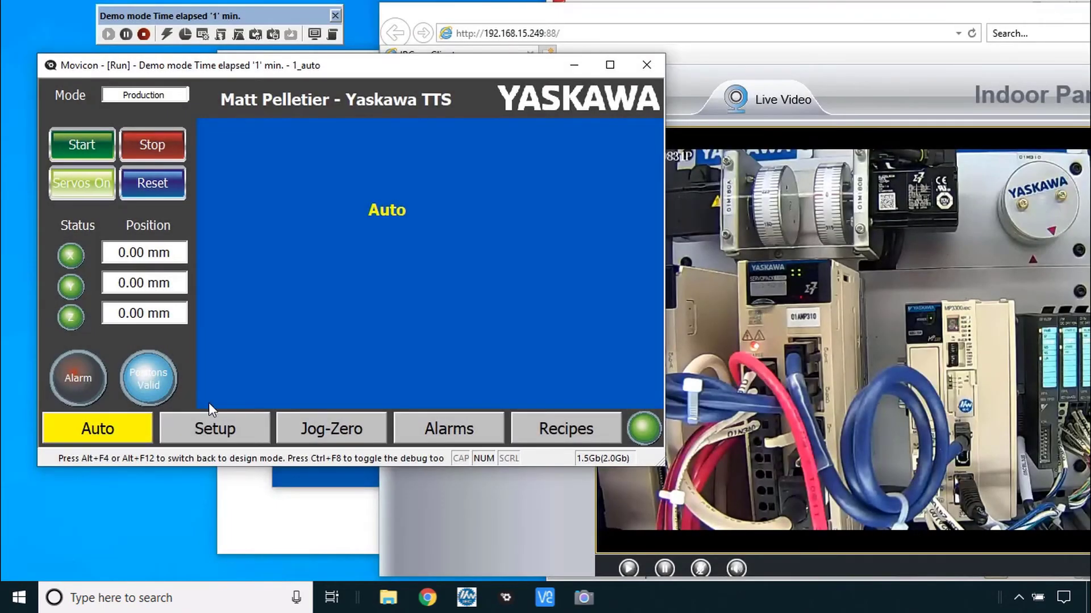
# Enable Low PE on the Setup screen, reset and attempt to start motion from Auto, checking the drives in the camera view.
pyautogui.click(216, 430)
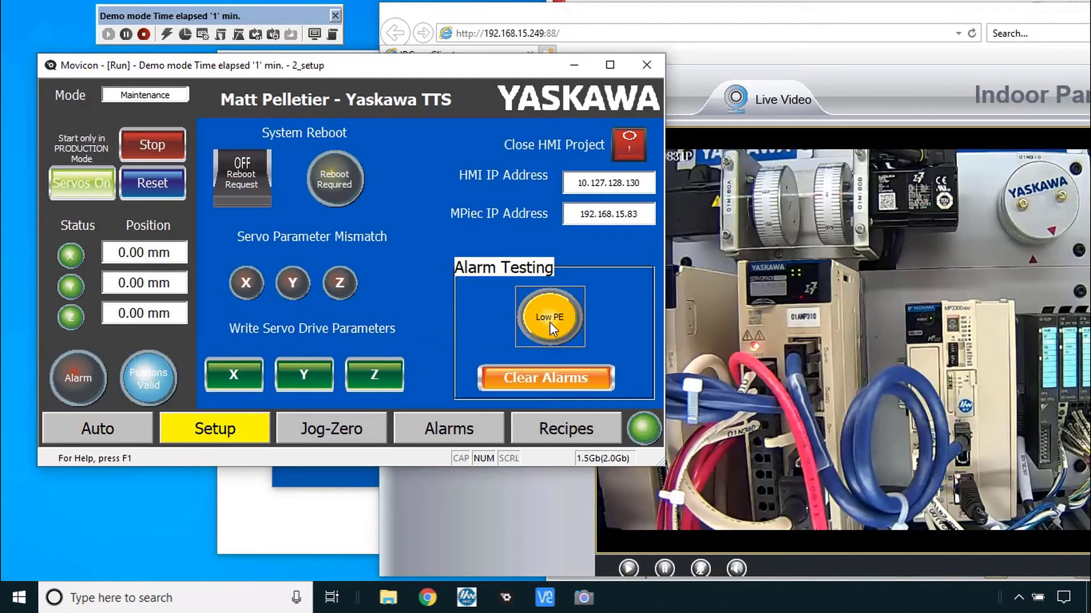
pyautogui.click(545, 382)
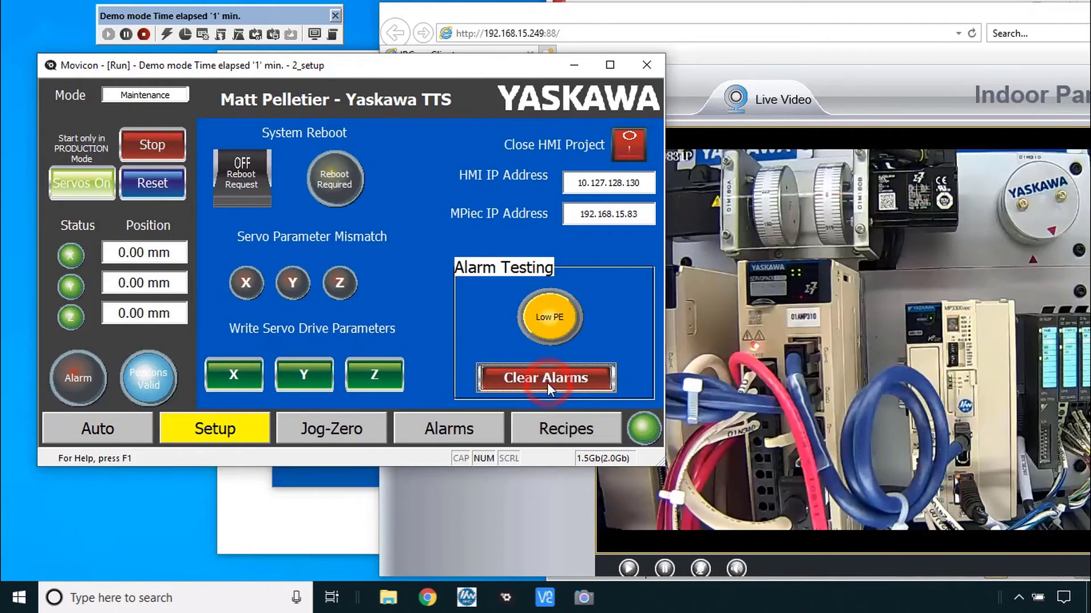
pyautogui.click(542, 318)
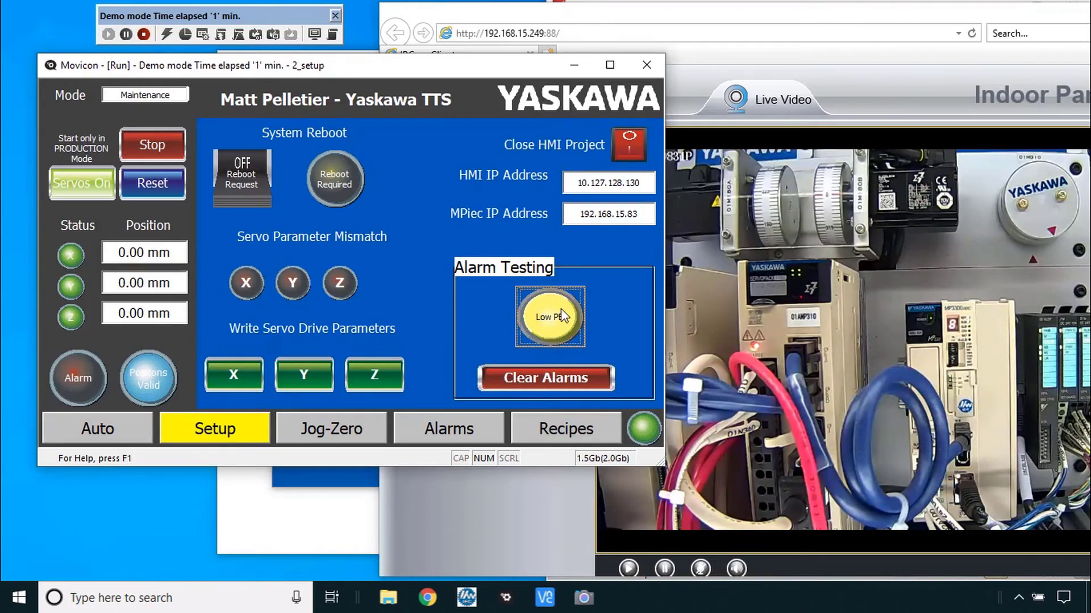
pyautogui.click(154, 188)
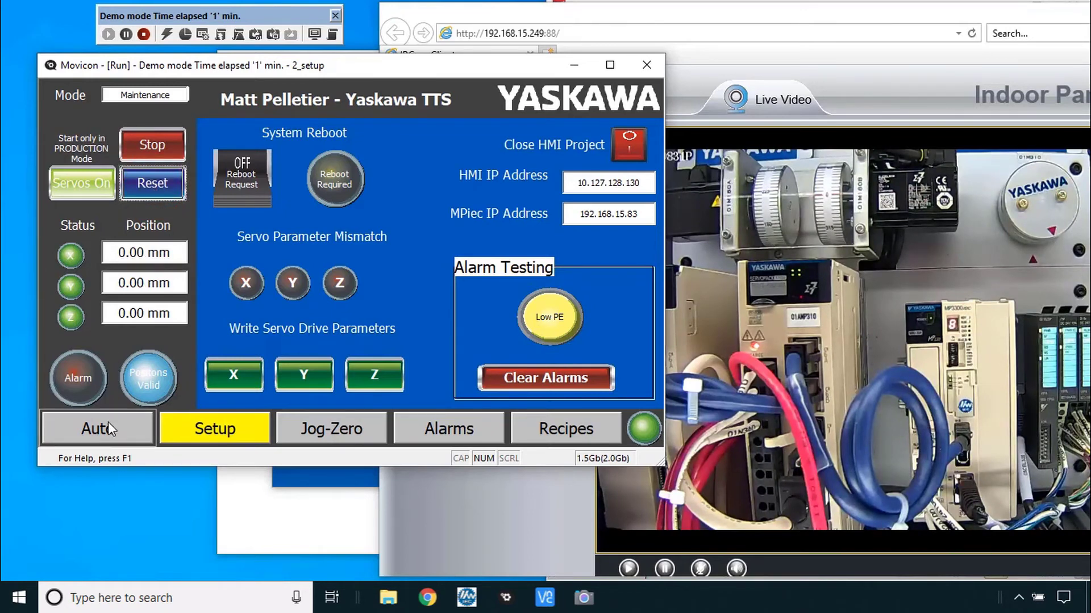
pyautogui.click(110, 438)
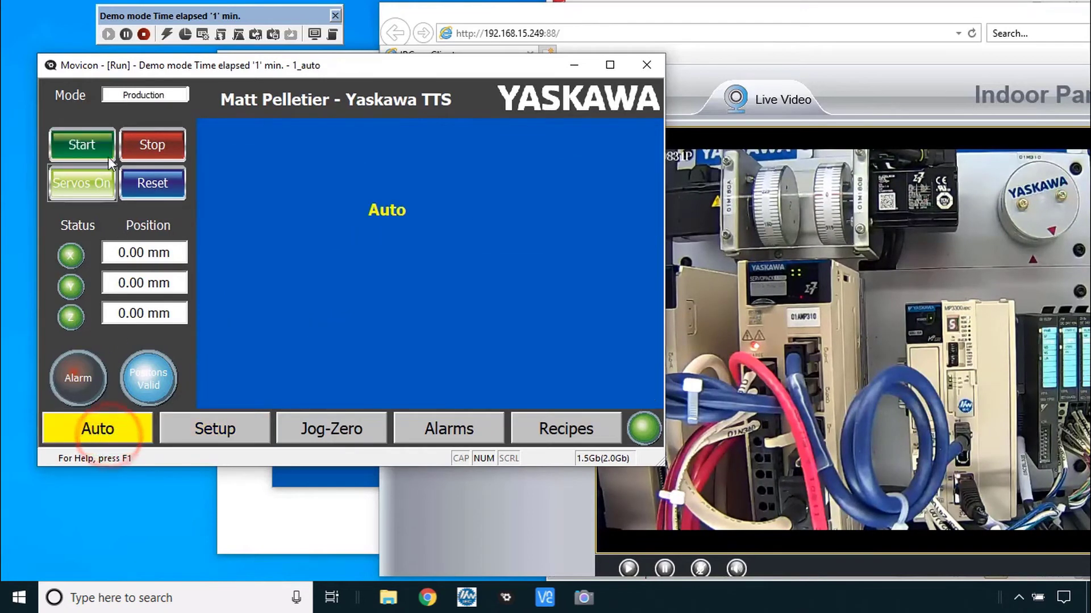
pyautogui.click(83, 143)
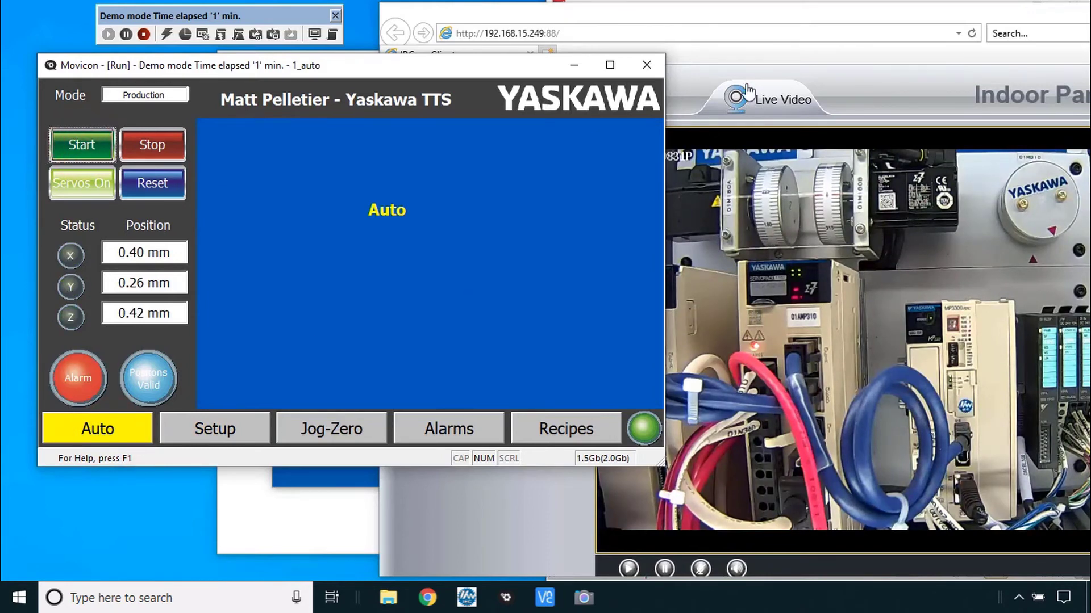
pyautogui.click(699, 22)
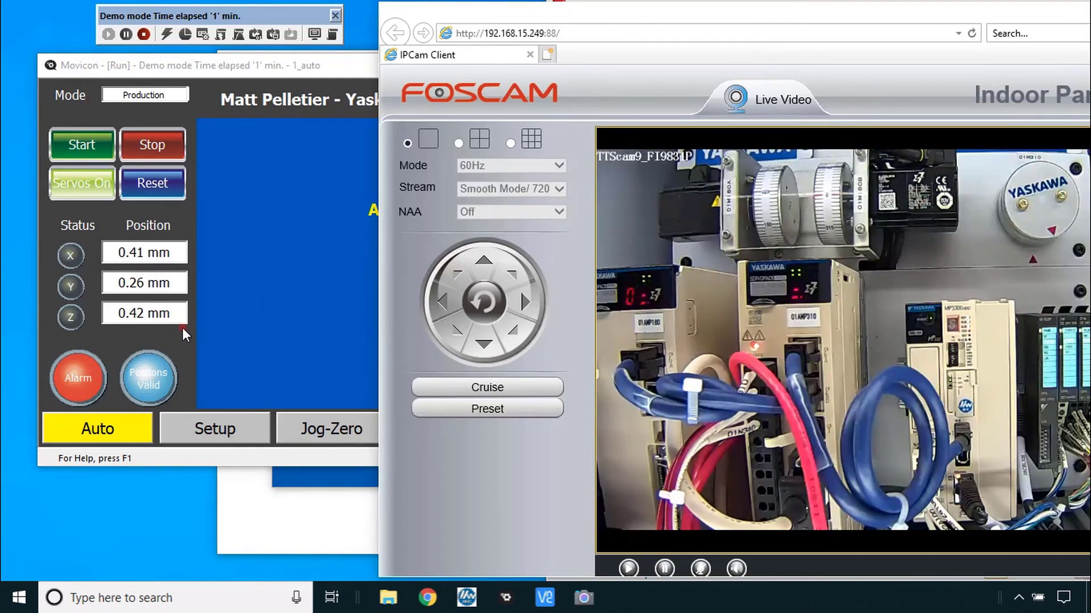
# Clear the alarms on the Setup screen and turn off the Low PE alarm test.
pyautogui.click(219, 426)
pyautogui.click(567, 375)
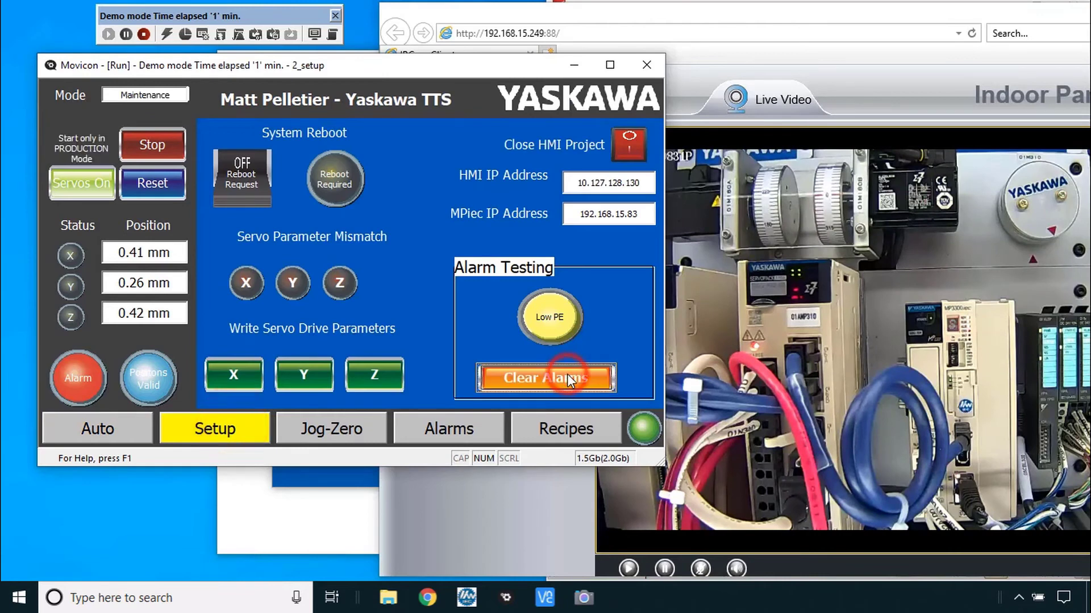
pyautogui.click(545, 324)
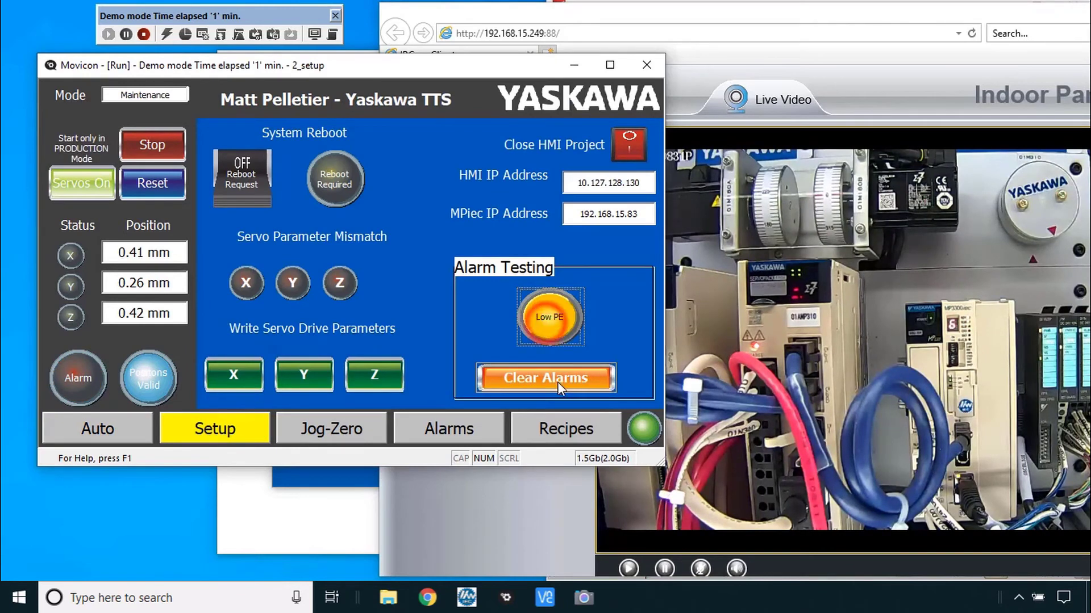
# Cycle through the Auto, Recipes, Alarms, Jog-Zero and Setup screens, monitoring HMI_ControlMode, HMI_ActiveScreen and _SysVar_:ActiveScreen in the Watch window.
pyautogui.hotkey('alt', 'Tab')
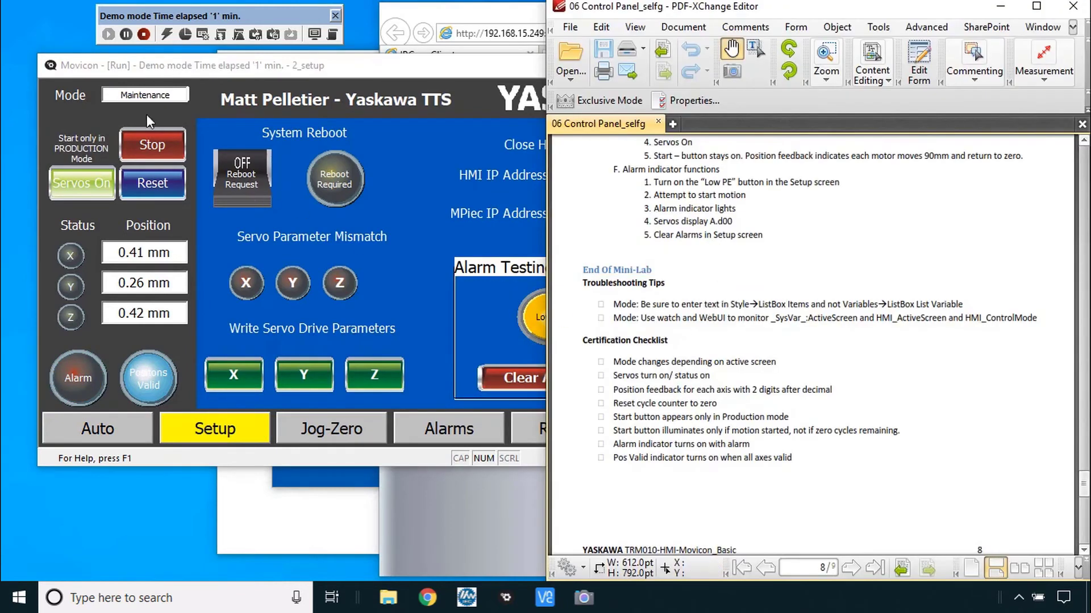
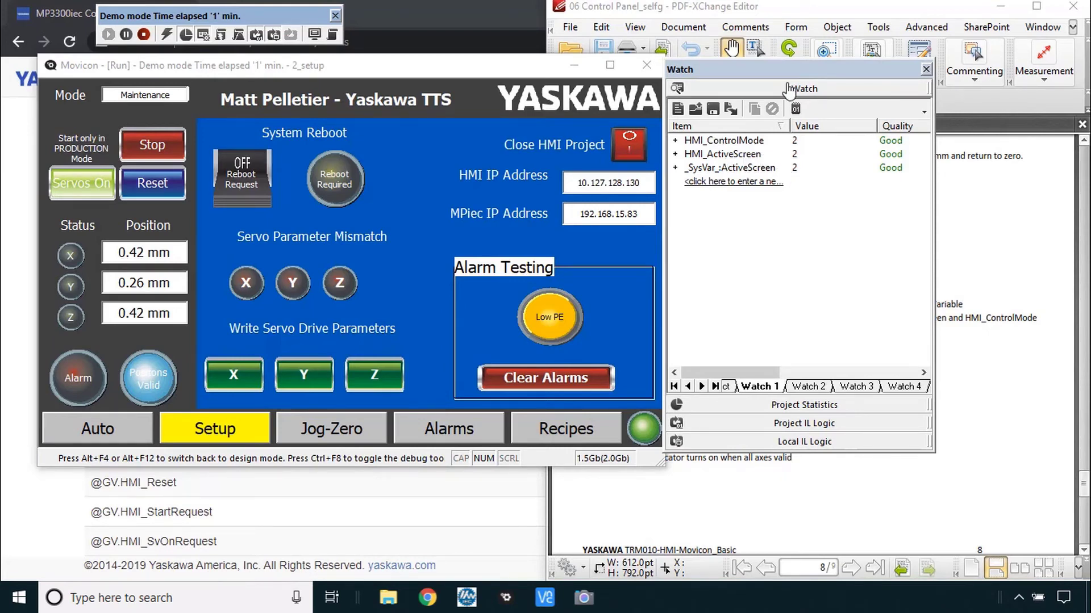
pyautogui.click(123, 433)
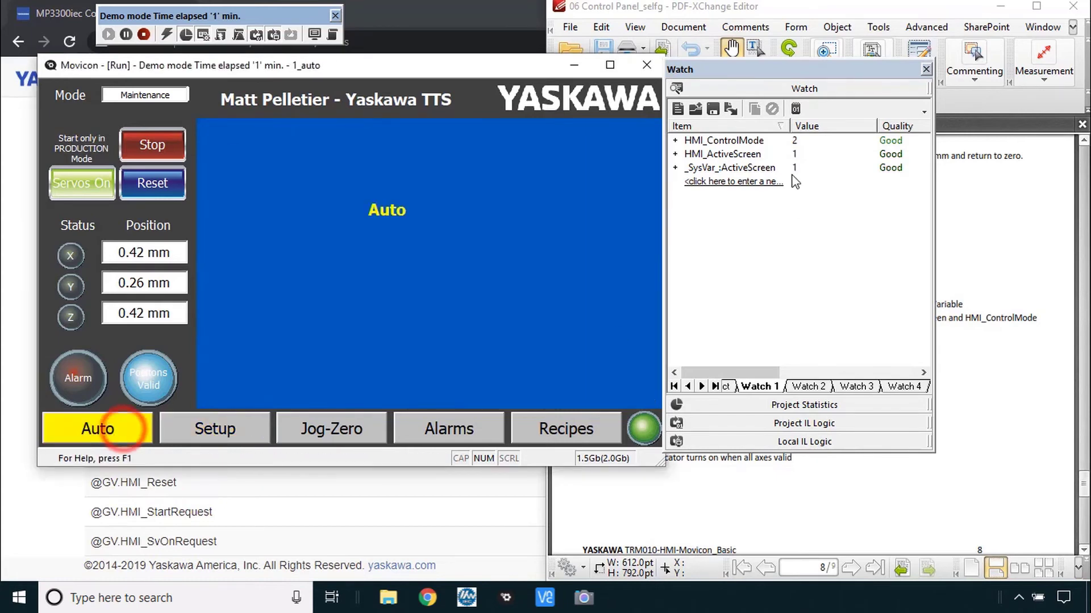
pyautogui.click(585, 430)
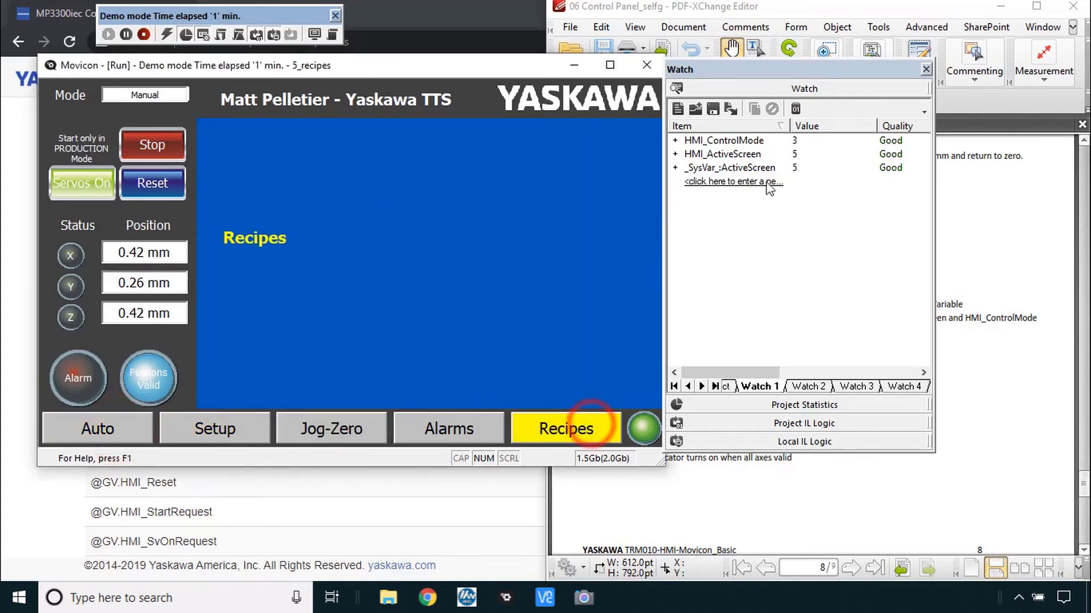
pyautogui.click(475, 429)
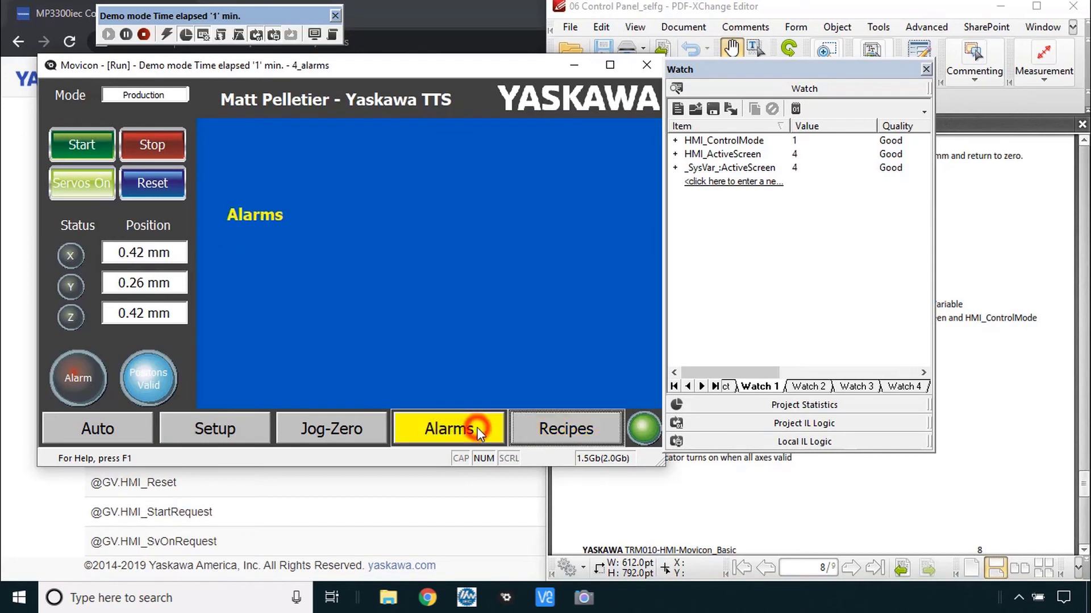
pyautogui.click(364, 428)
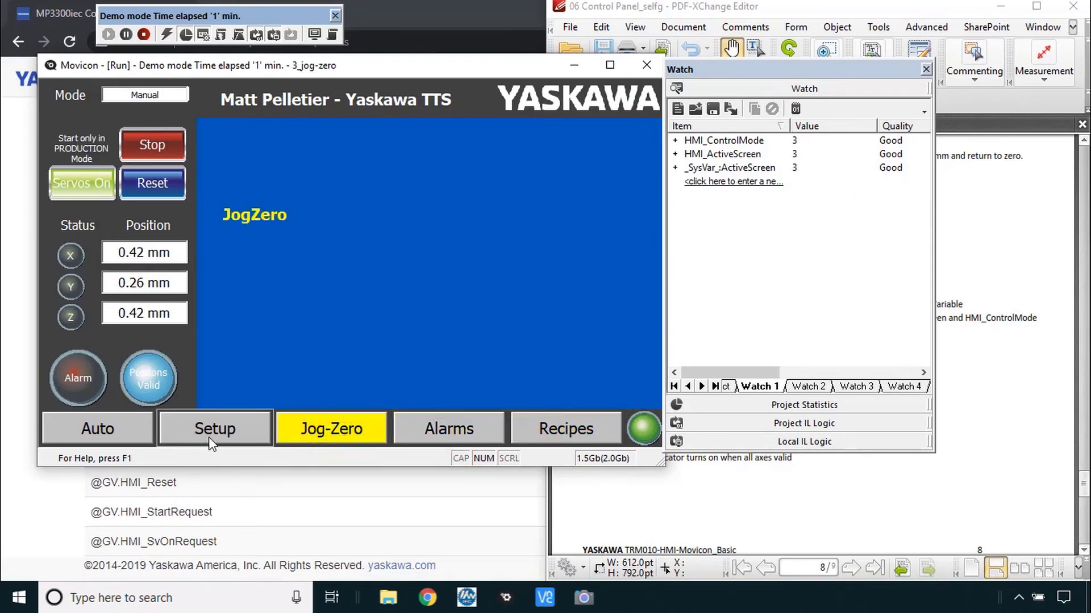
pyautogui.click(226, 432)
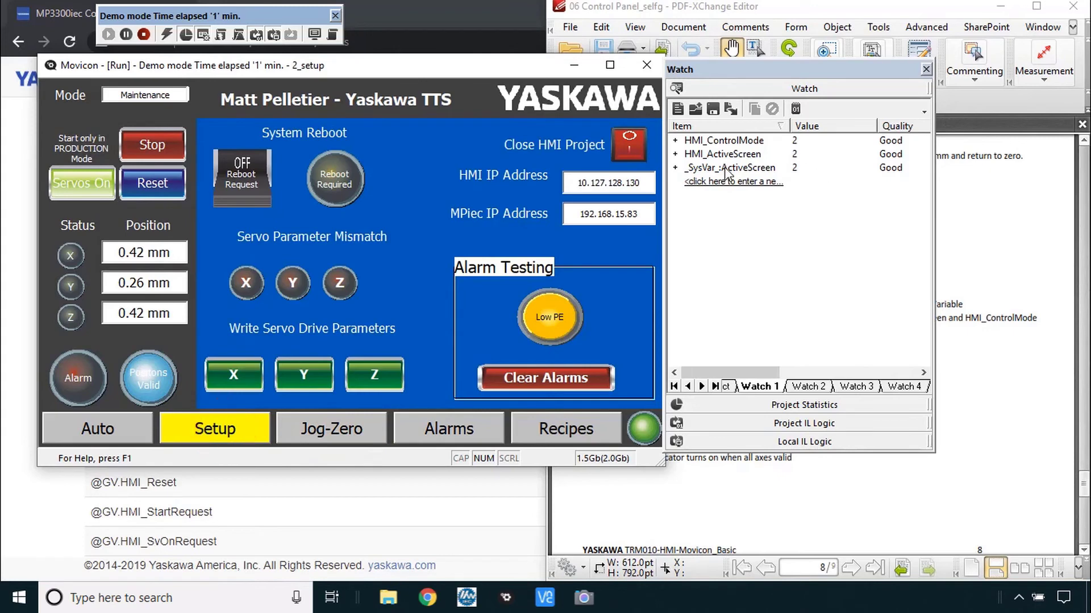
pyautogui.click(798, 142)
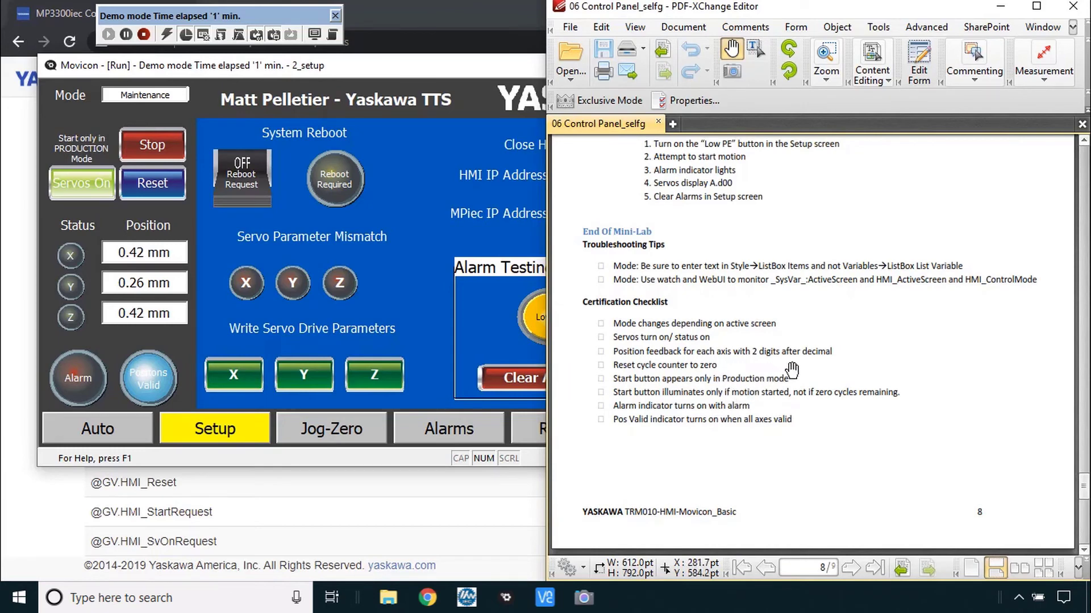
# Turn the servos on, reset and start motion on the Auto screen to check the Start button, and close the runtime.
pyautogui.scroll(-5, 792, 371)
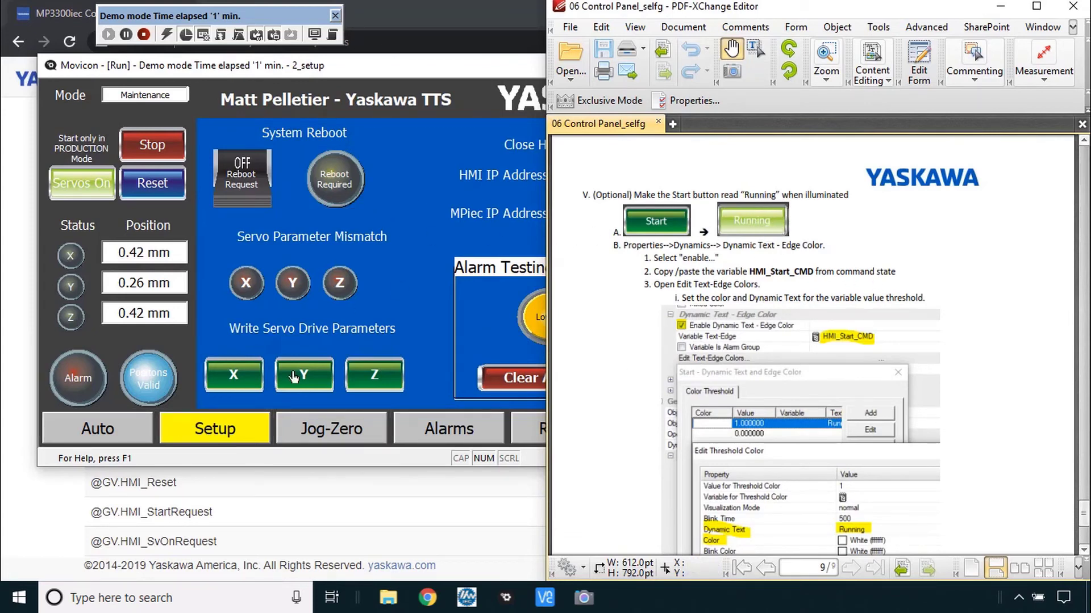
pyautogui.click(123, 438)
pyautogui.click(91, 183)
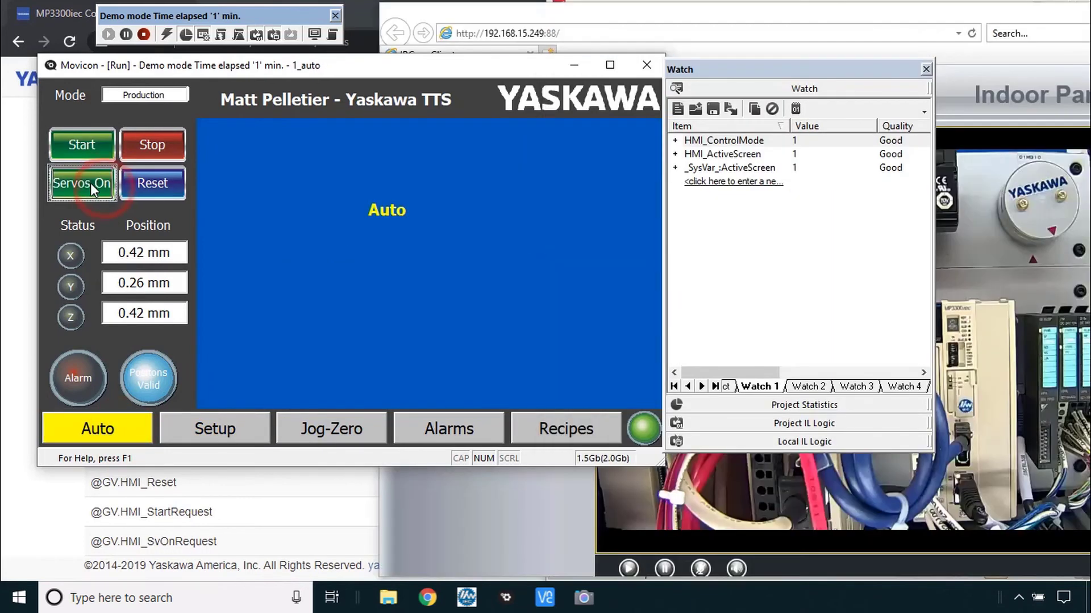
pyautogui.click(161, 189)
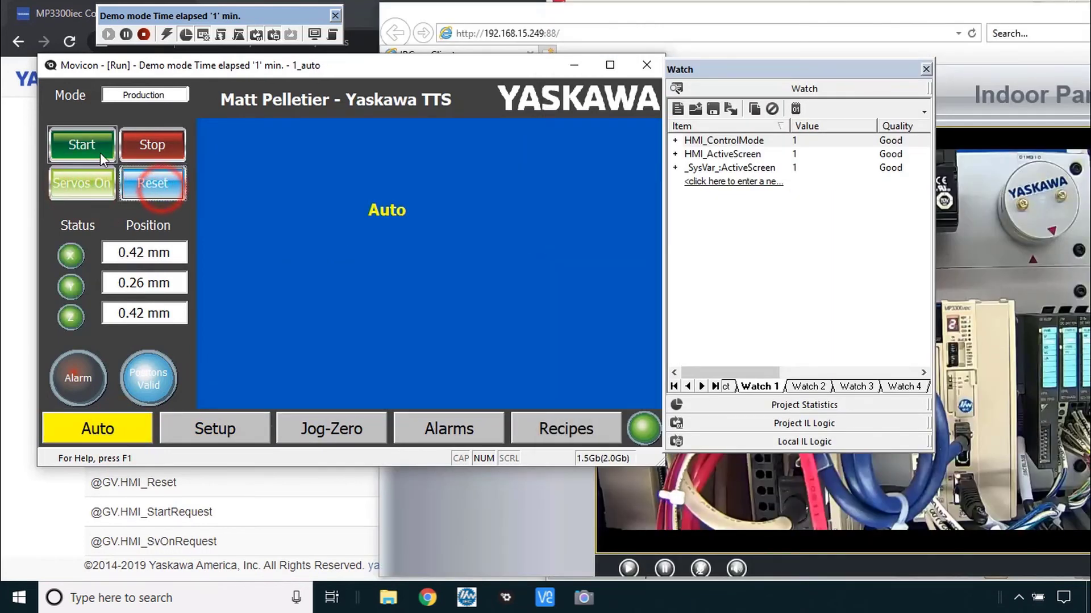
pyautogui.click(89, 149)
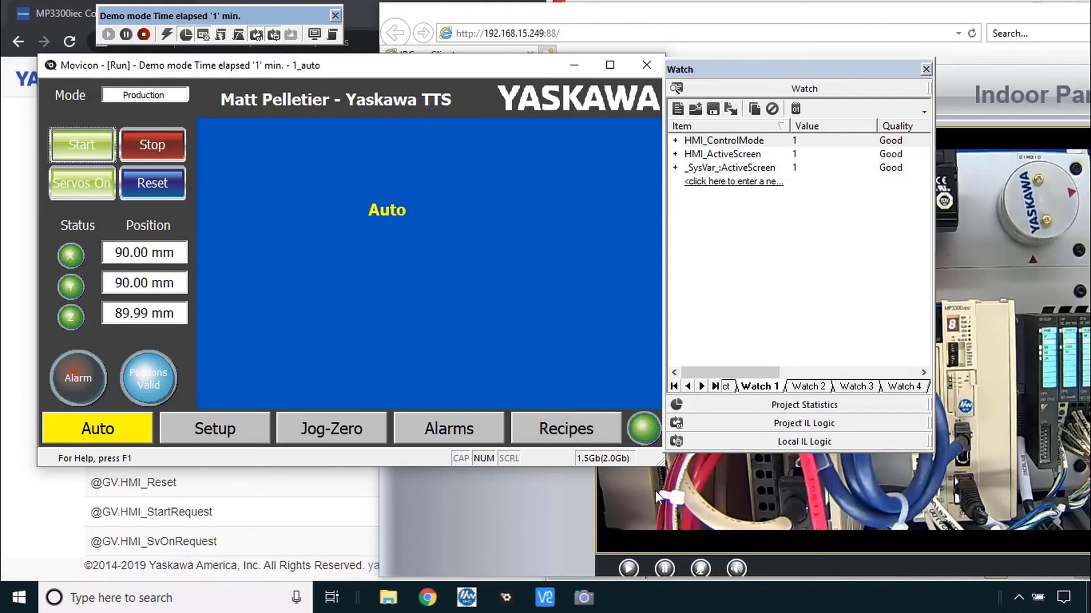
pyautogui.click(647, 65)
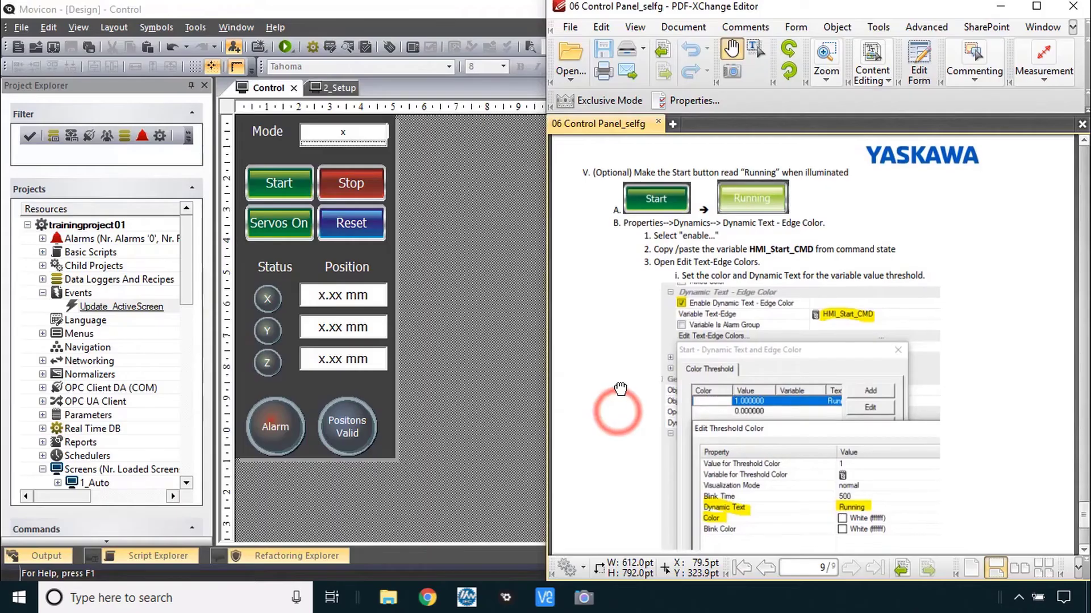
# Following the lab's optional section, enable Dynamic Text - Edge Color for the Start button on the Control screen.
pyautogui.moveTo(629, 390); pyautogui.dragTo(624, 348)
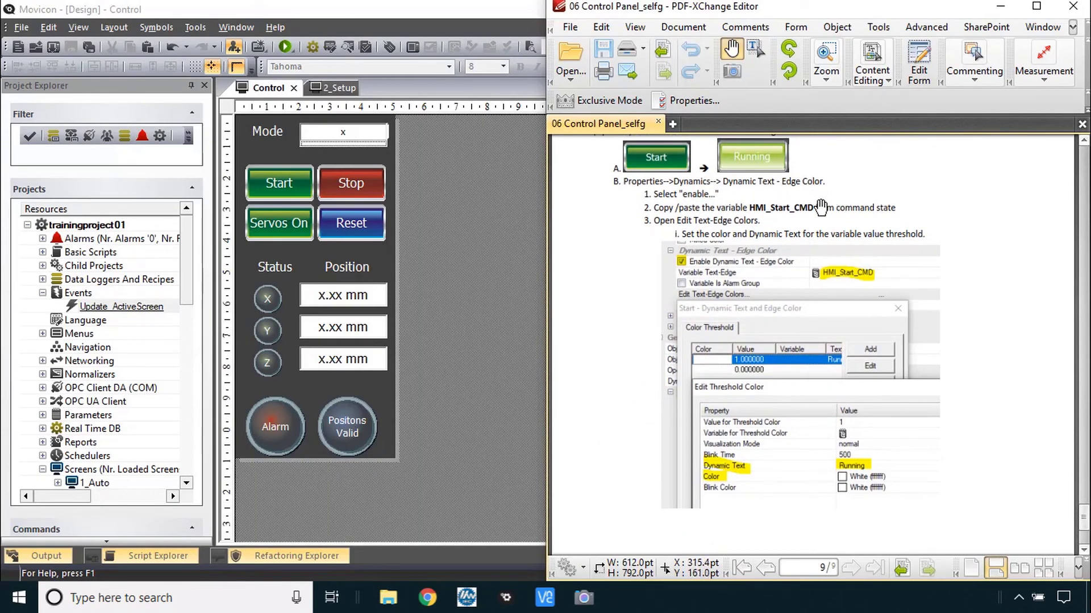
pyautogui.click(285, 188)
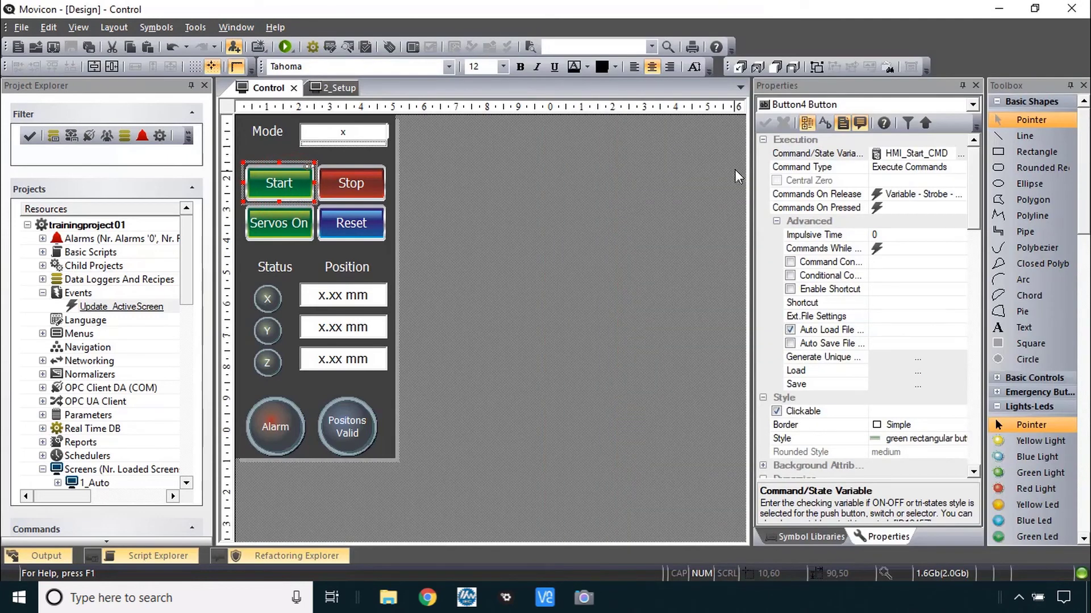
pyautogui.click(794, 180)
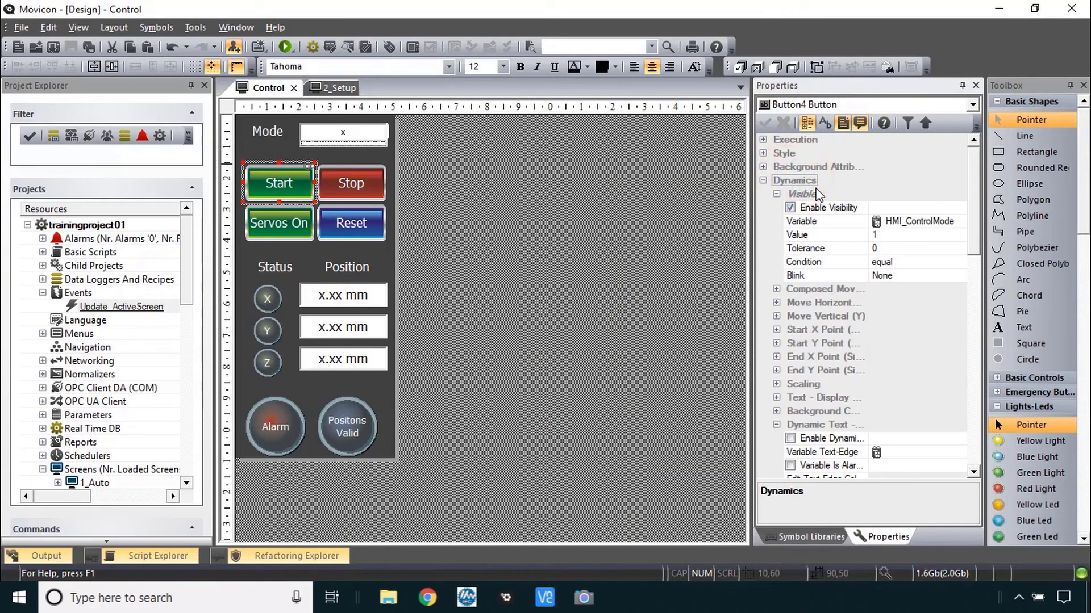
pyautogui.click(824, 425)
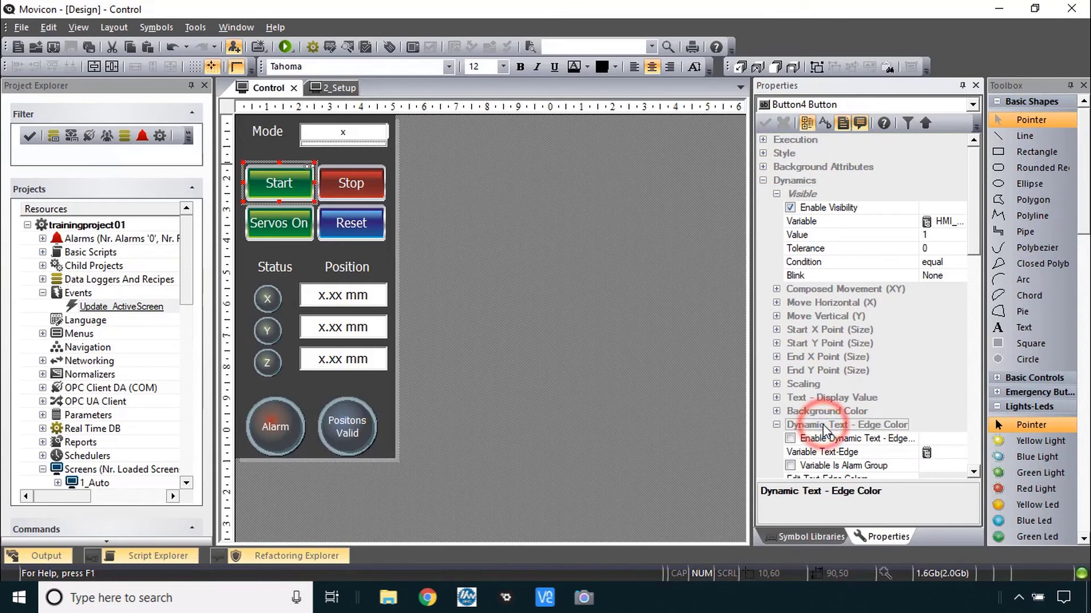
pyautogui.scroll(-3, 825, 429)
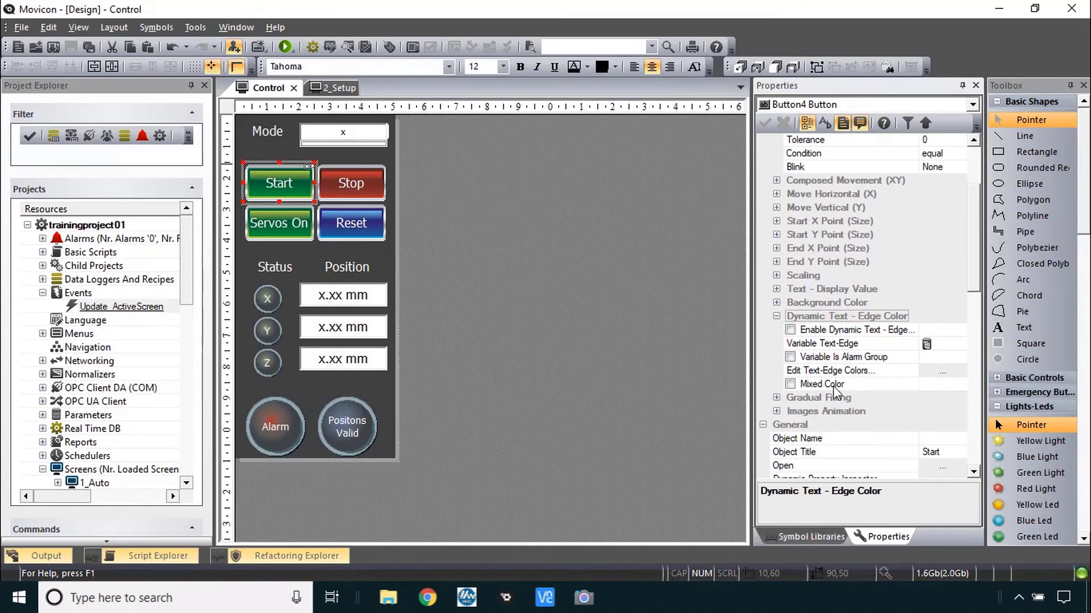
pyautogui.click(791, 330)
# Assign HMI_Start_CMD as the Start button's text-edge variable, filtering the tag list by "cmd".
pyautogui.moveTo(972, 235); pyautogui.dragTo(987, 196)
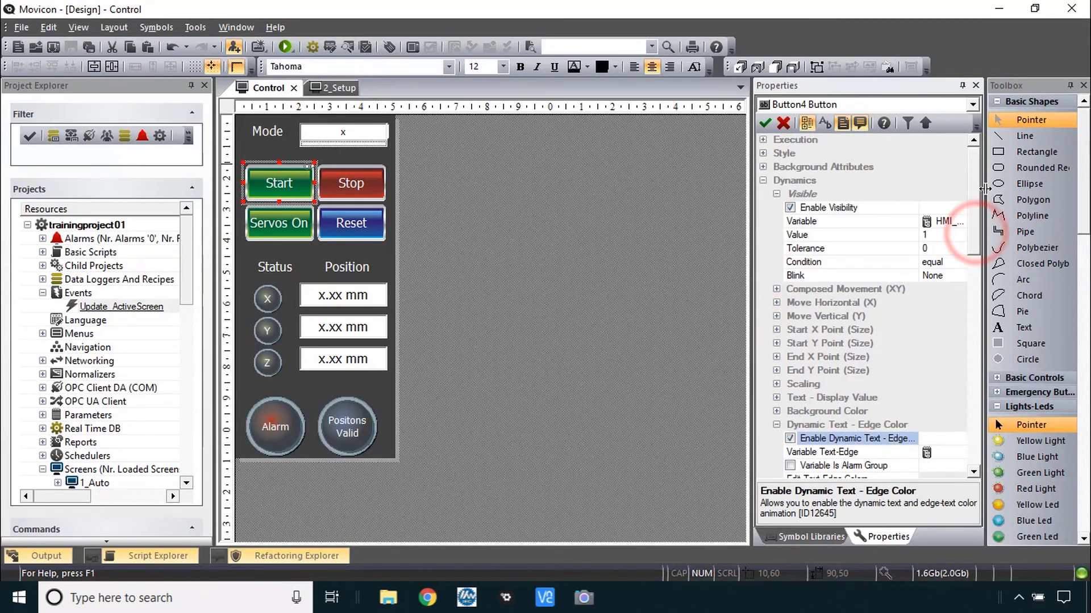
pyautogui.click(762, 139)
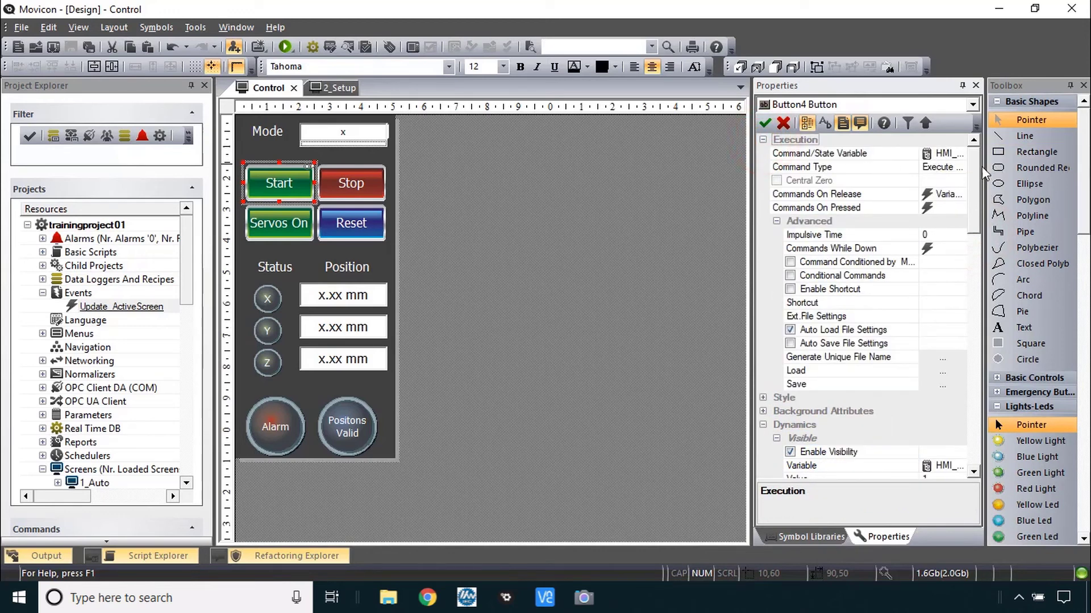
pyautogui.moveTo(973, 170); pyautogui.dragTo(962, 264)
pyautogui.doubleClick(836, 385)
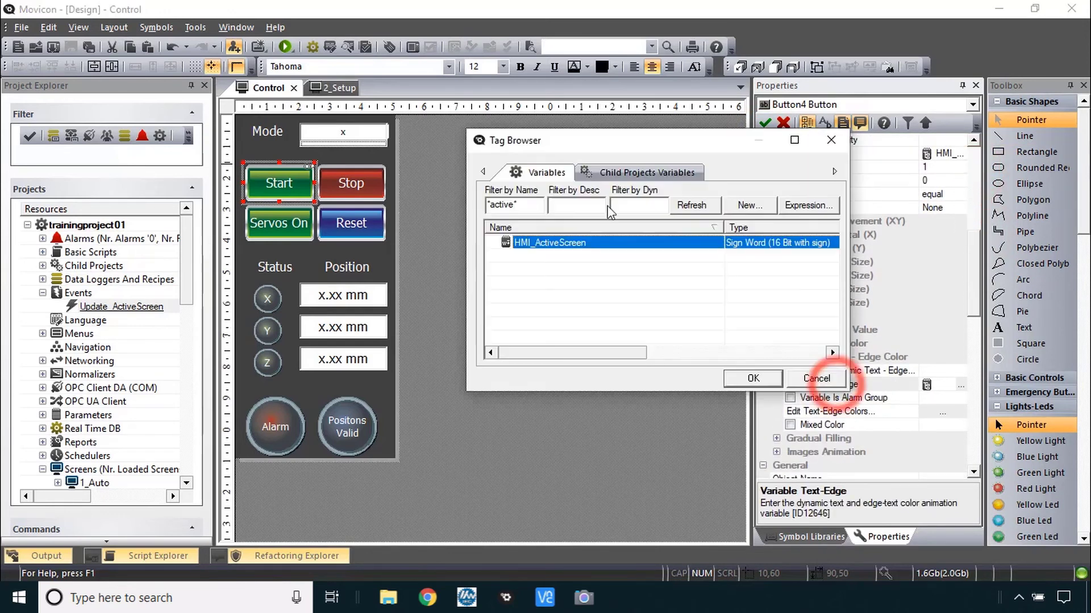
pyautogui.moveTo(518, 205); pyautogui.dragTo(457, 211)
pyautogui.click(521, 242)
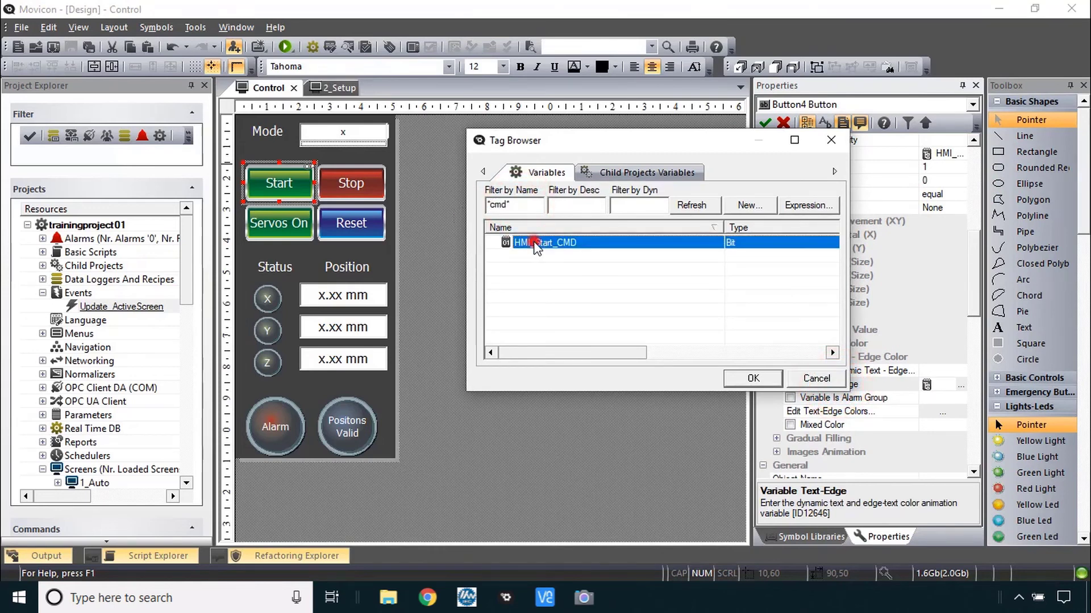
pyautogui.click(746, 381)
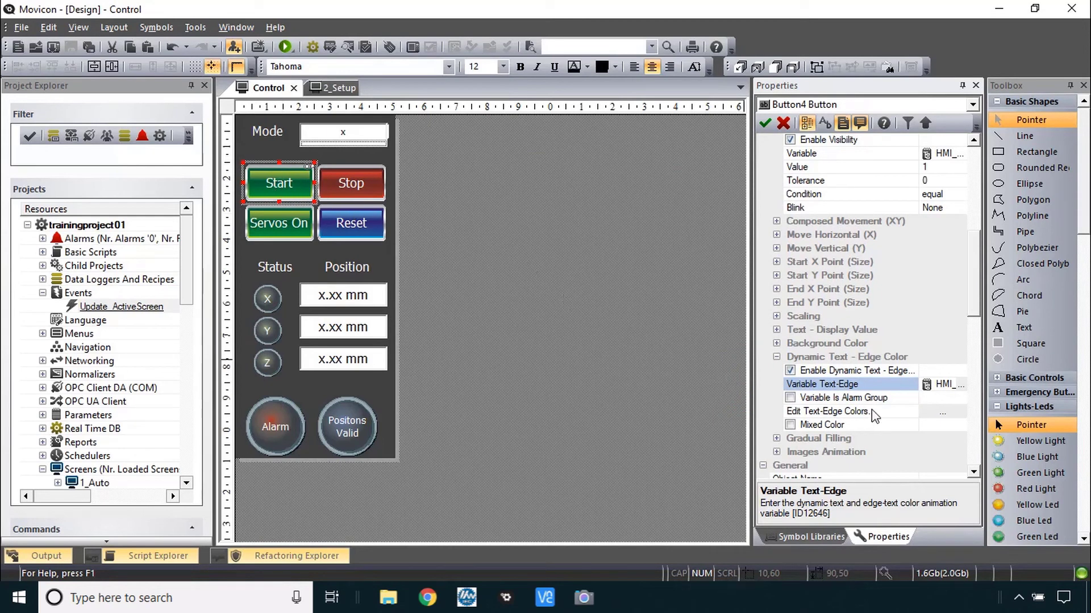
# In the Start button's text-edge colors, set the value 0 threshold to white with the dynamic text "Start".
pyautogui.doubleClick(909, 413)
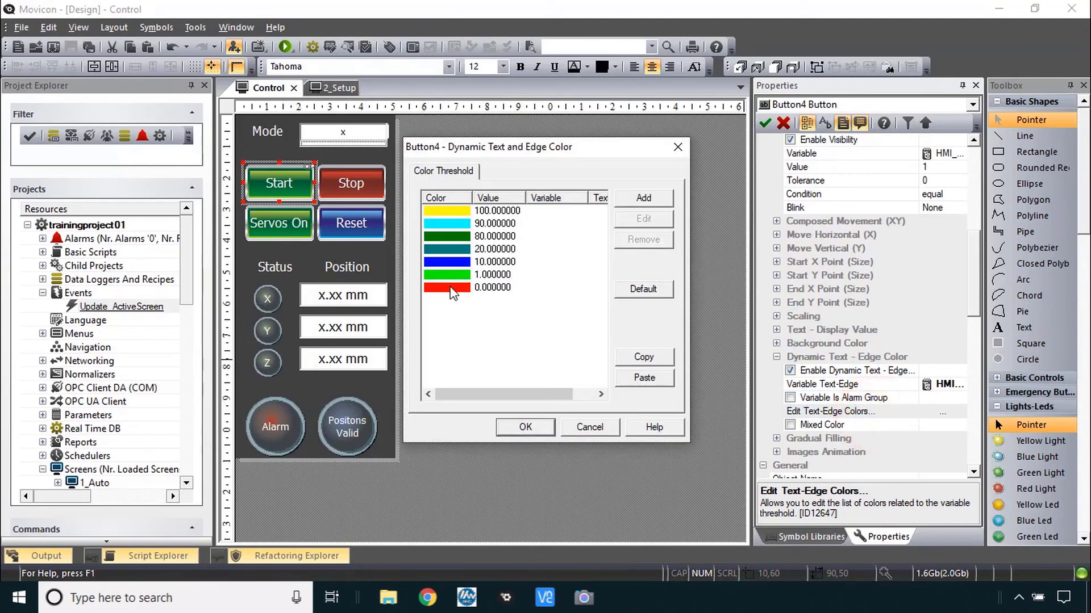
pyautogui.click(452, 288)
pyautogui.click(453, 278)
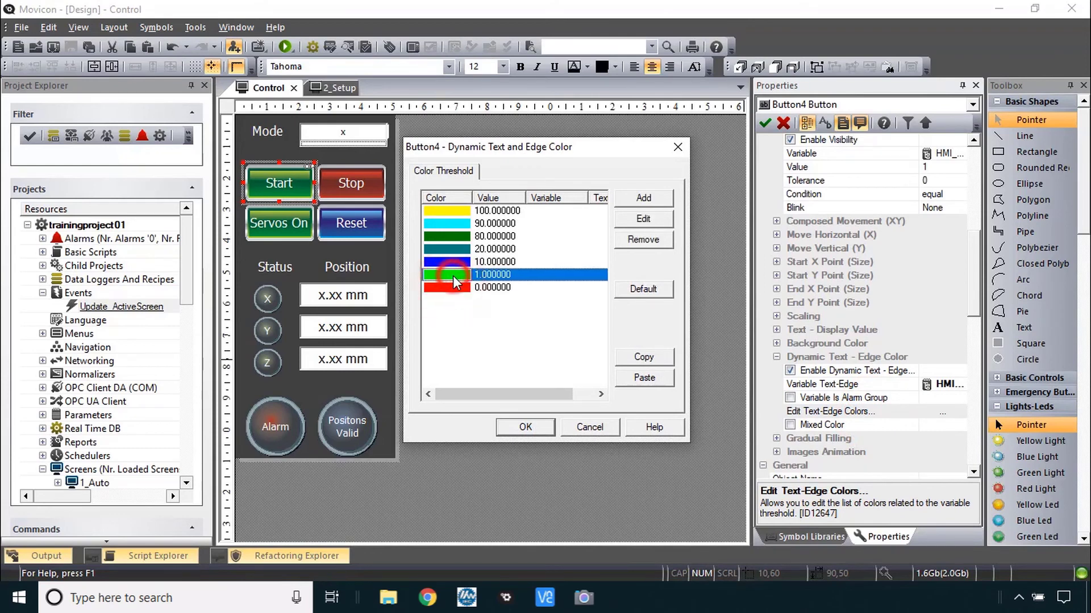
pyautogui.click(454, 287)
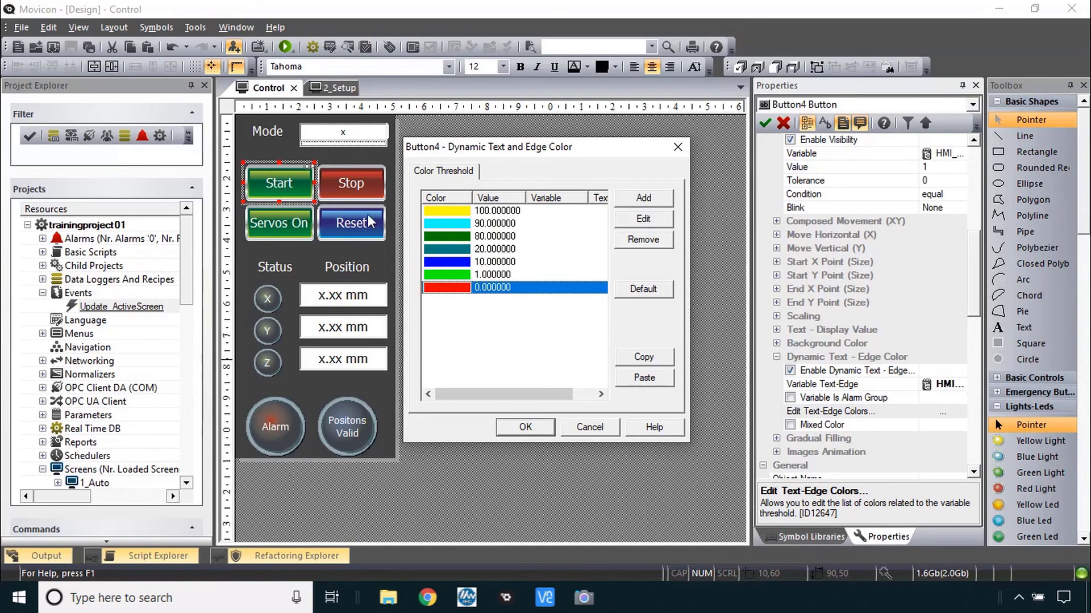
pyautogui.click(642, 218)
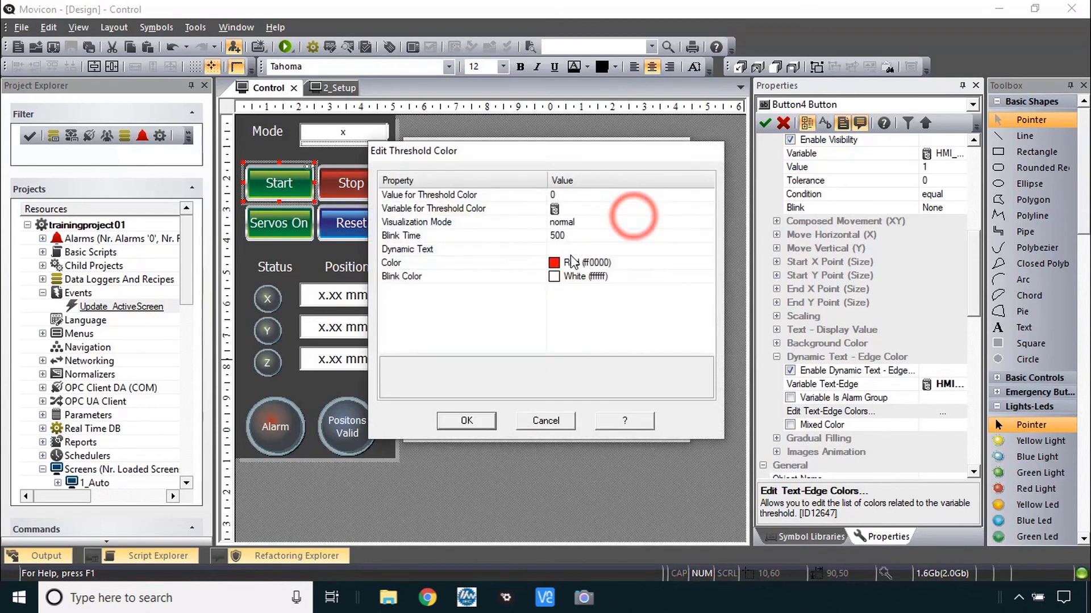
pyautogui.click(540, 265)
pyautogui.click(709, 262)
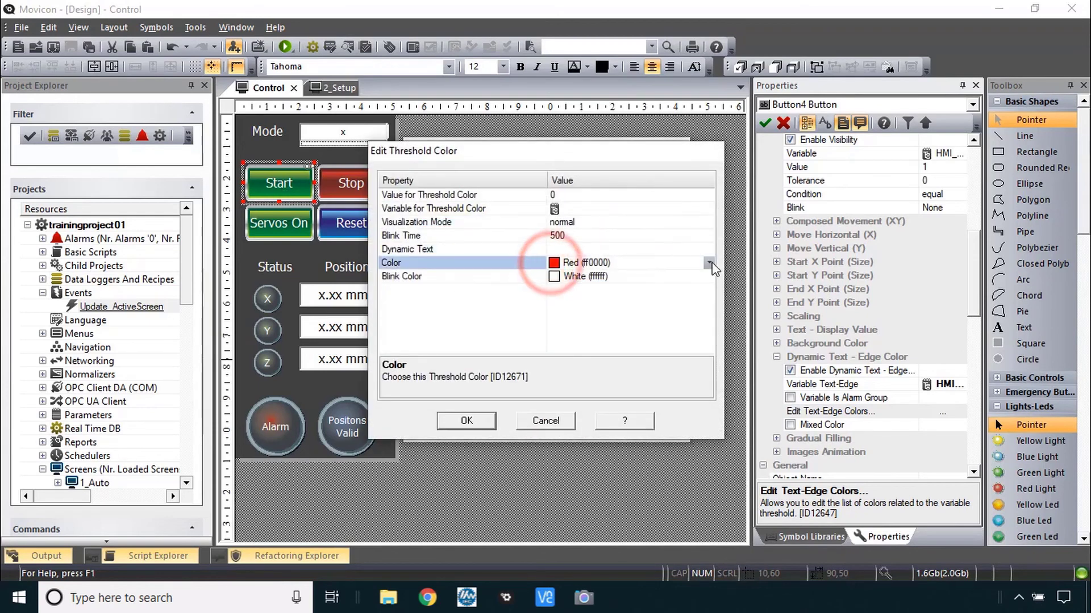
pyautogui.click(558, 298)
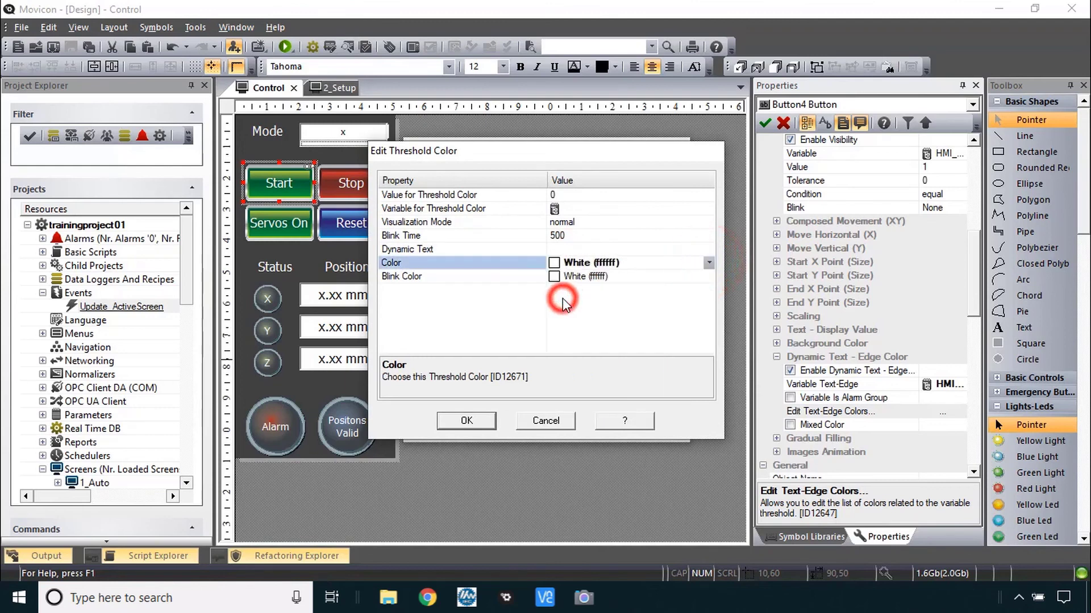
pyautogui.click(435, 249)
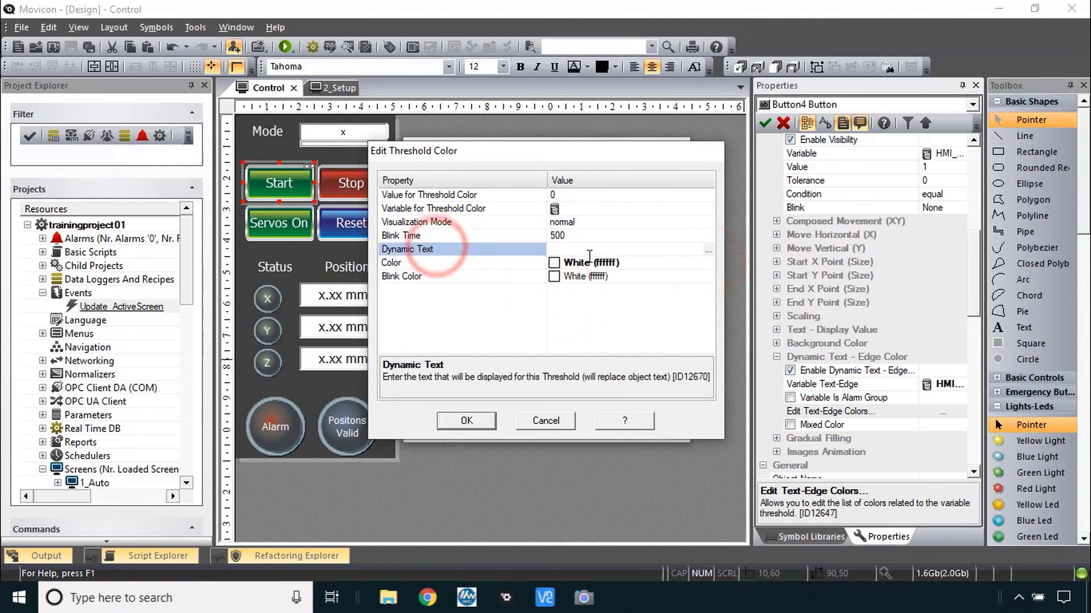
pyautogui.click(591, 251)
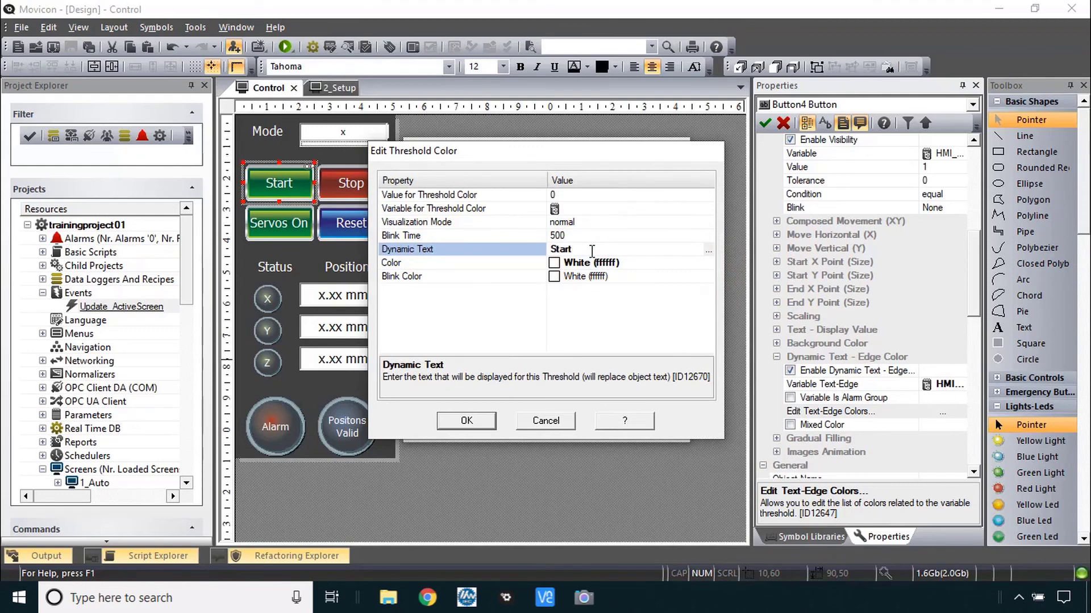
# Set the Start button's value 1 threshold to white with the dynamic text "Running", and accept the text-edge color settings.
pyautogui.click(495, 271)
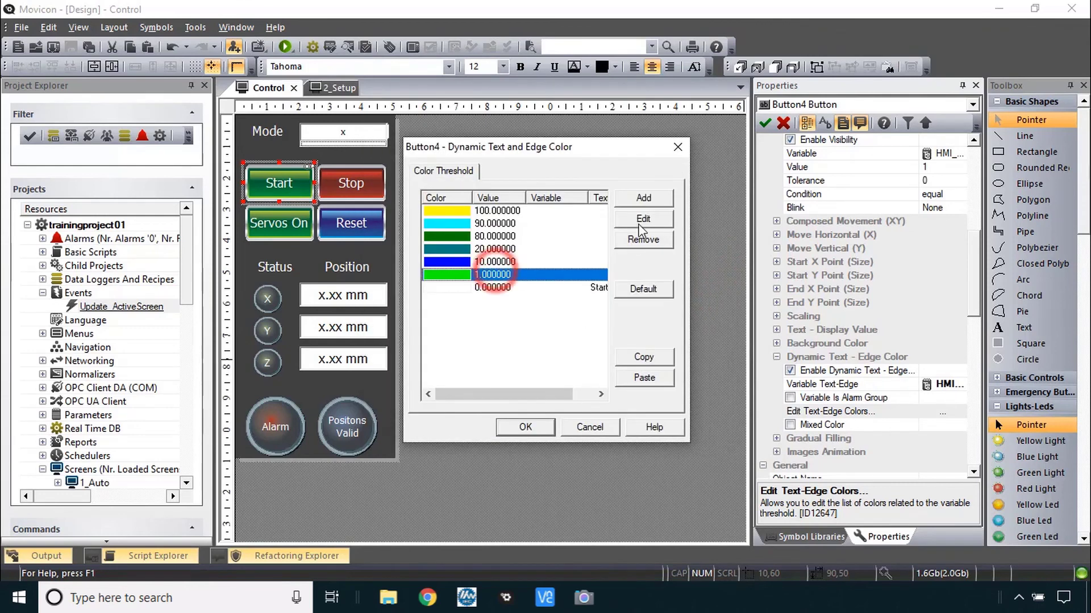
pyautogui.click(640, 219)
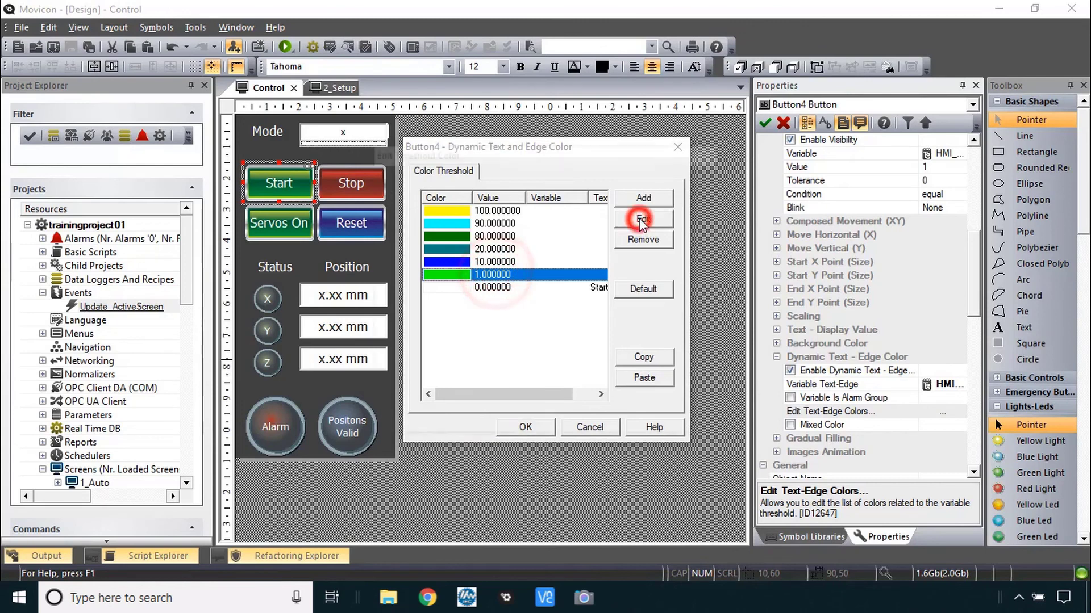
pyautogui.click(574, 264)
pyautogui.click(590, 265)
pyautogui.click(556, 297)
pyautogui.click(556, 250)
pyautogui.write('Running')
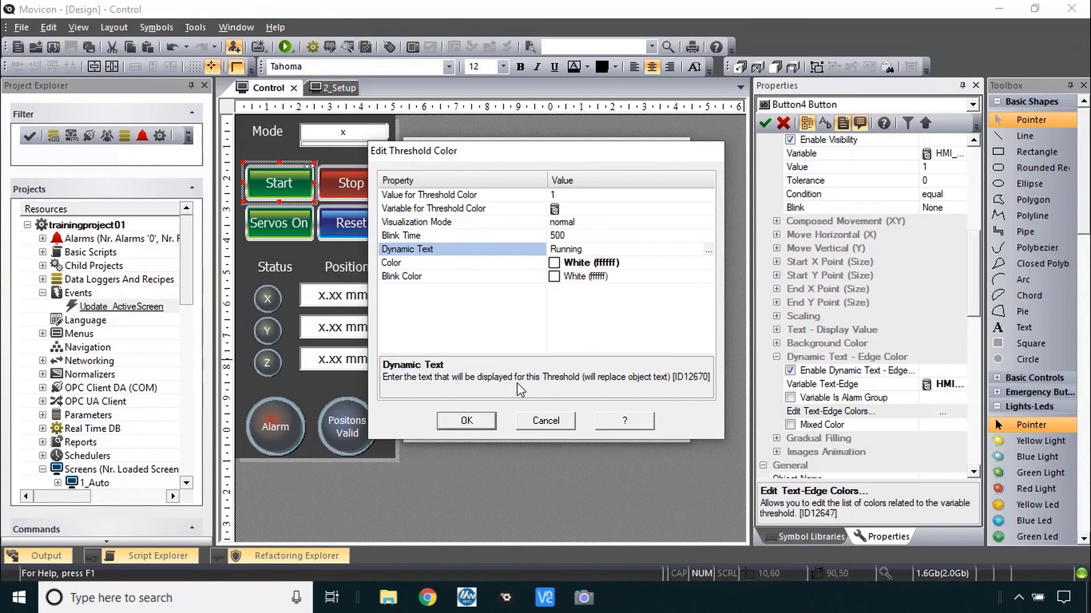
pyautogui.click(466, 420)
pyautogui.click(523, 425)
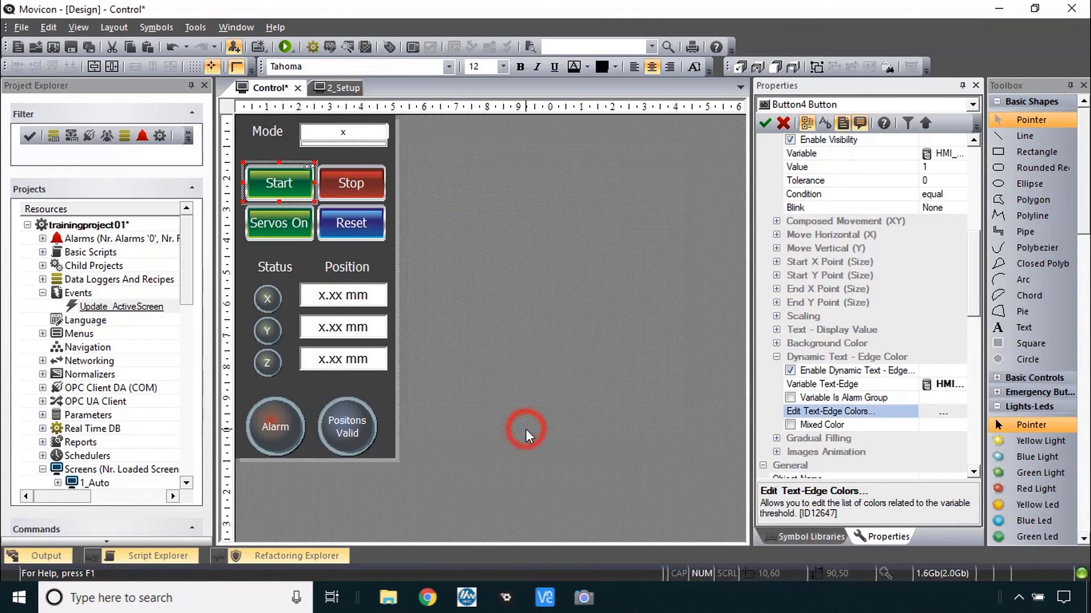
# Bring up the 2_Setup screen and launch the project in the runtime, dismissing the startup prompts.
pyautogui.click(332, 88)
pyautogui.click(287, 47)
pyautogui.click(484, 318)
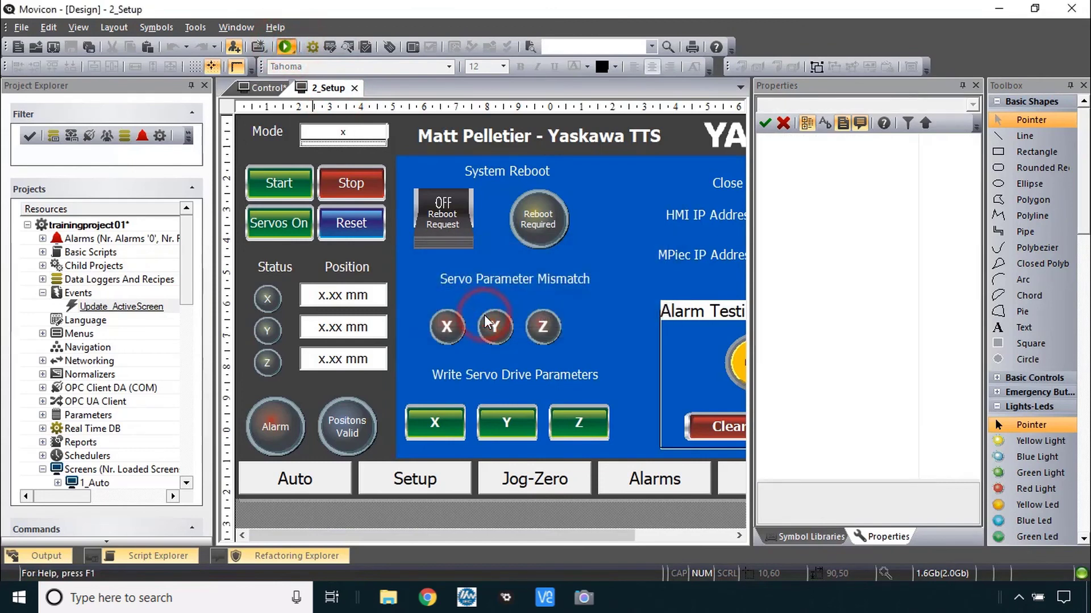
pyautogui.click(521, 378)
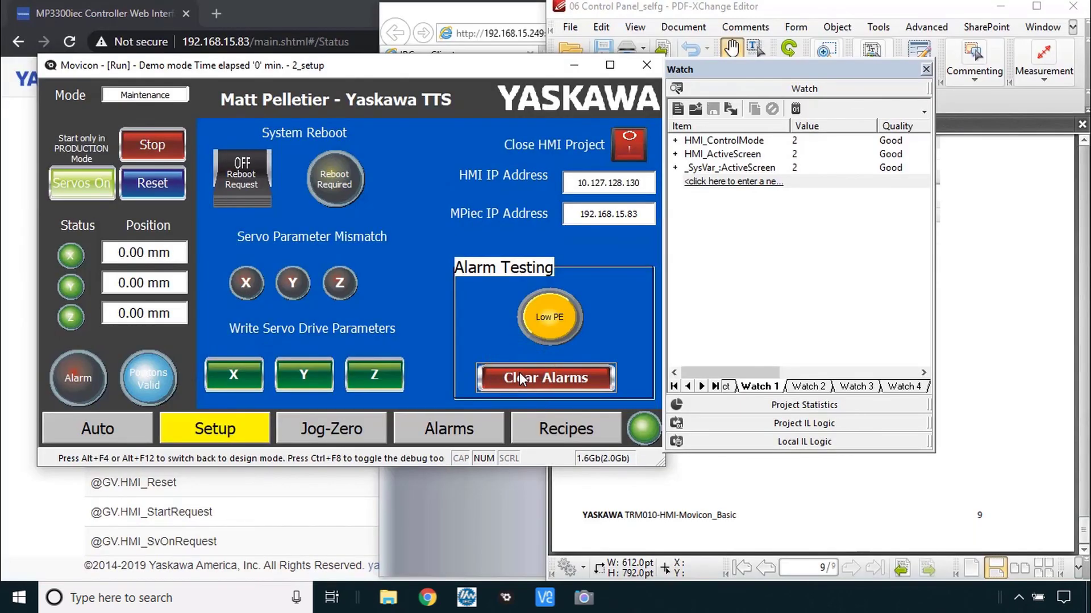
# Close the debug Watch window and uncover the live camera view next to the running HMI.
pyautogui.click(926, 68)
pyautogui.click(496, 20)
pyautogui.click(314, 75)
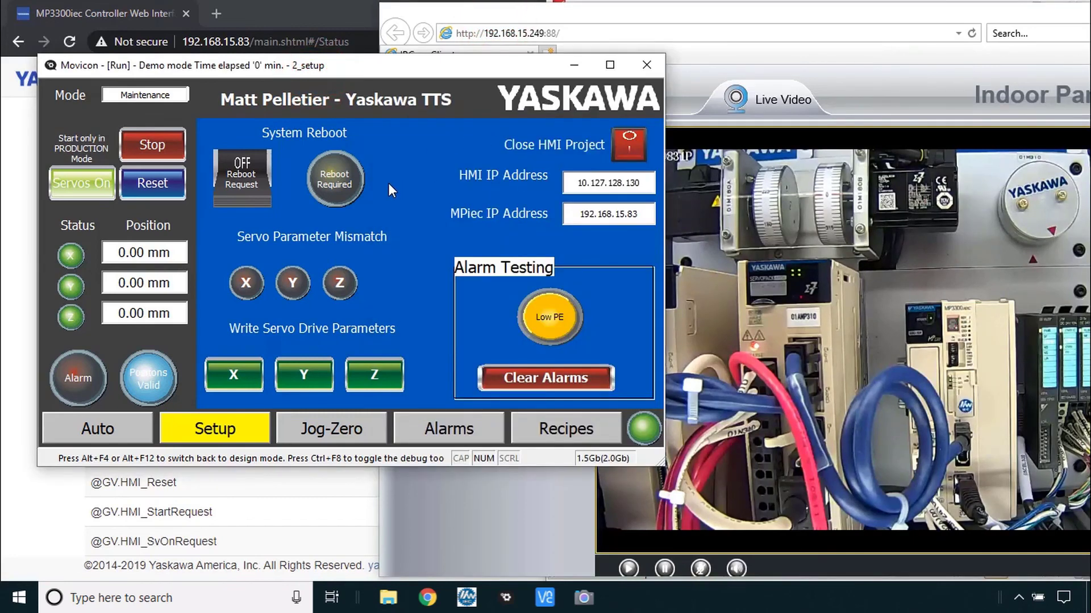
# Issue a reset, switch the HMI to the Auto screen and start the machine to test the Start button's dynamic text.
pyautogui.click(161, 188)
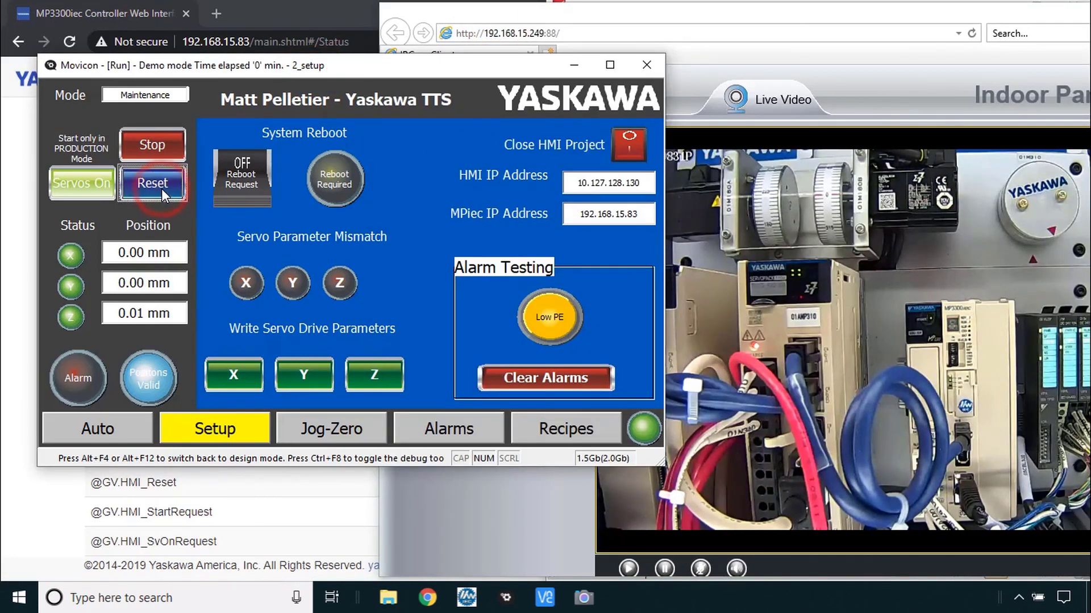
pyautogui.click(110, 426)
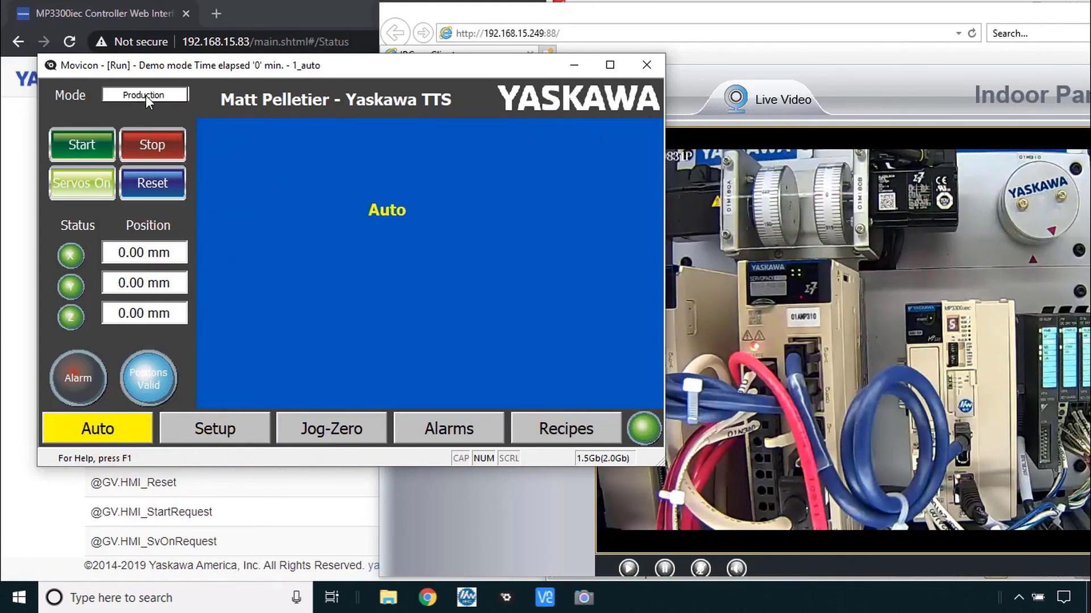
pyautogui.click(101, 151)
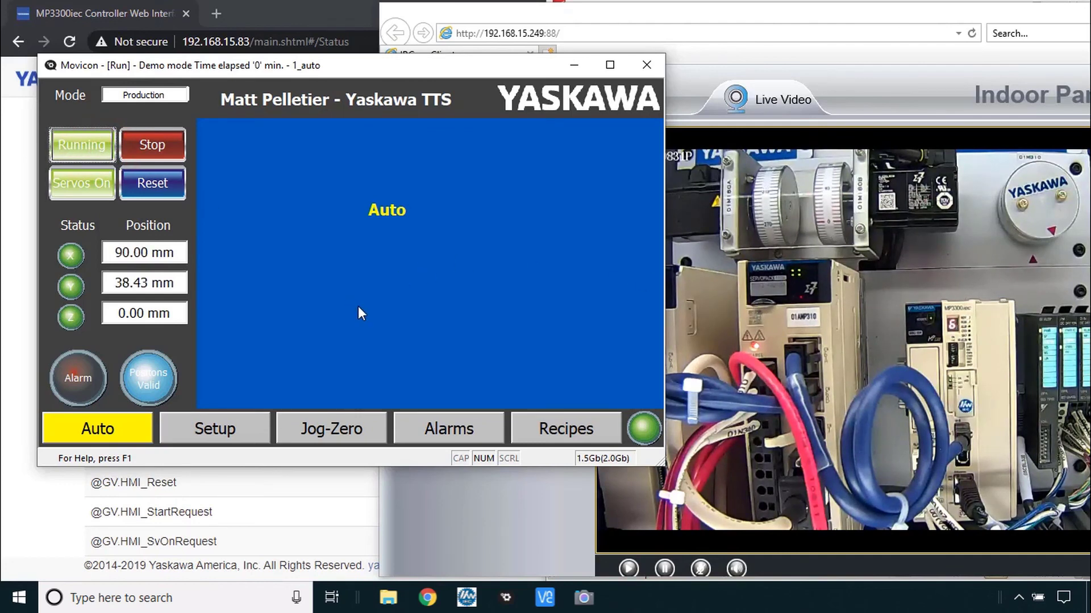
pyautogui.hotkey('alt', 'Tab')
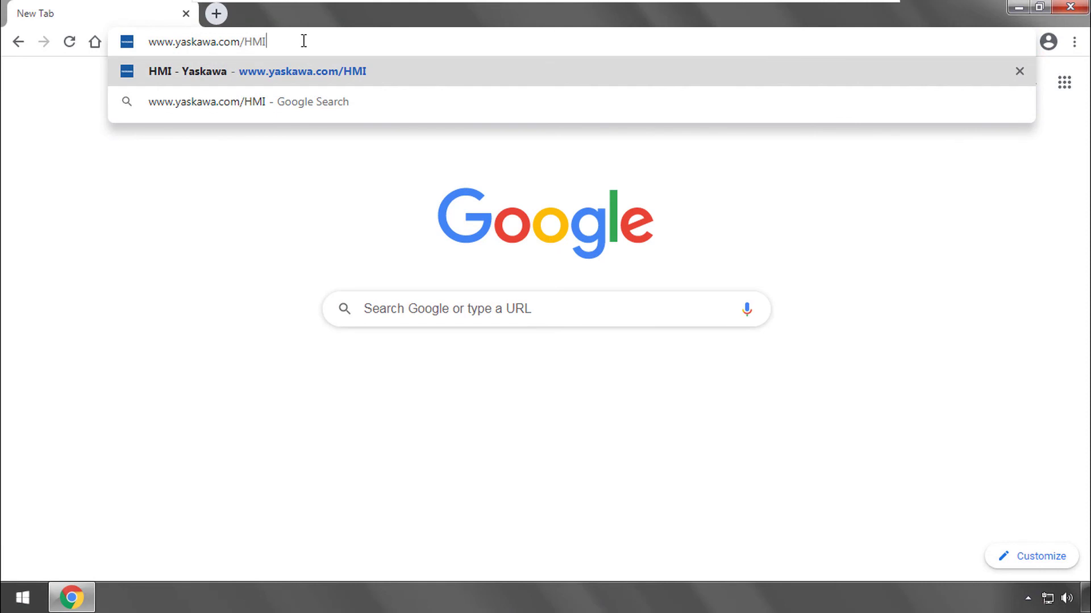
pyautogui.press('Return')
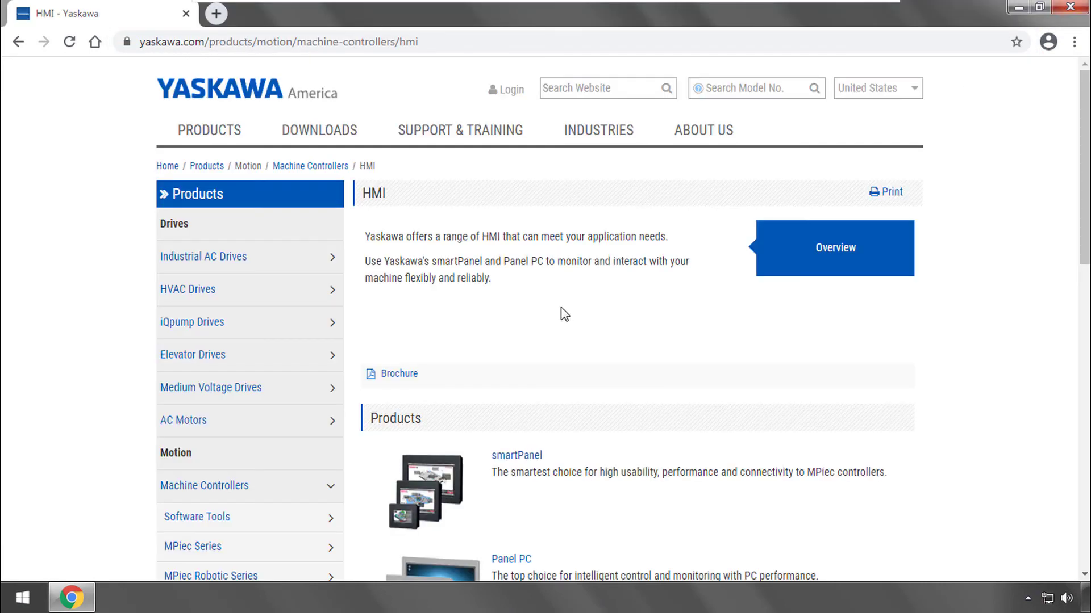
pyautogui.scroll(-4, 562, 314)
pyautogui.scroll(-1, 562, 314)
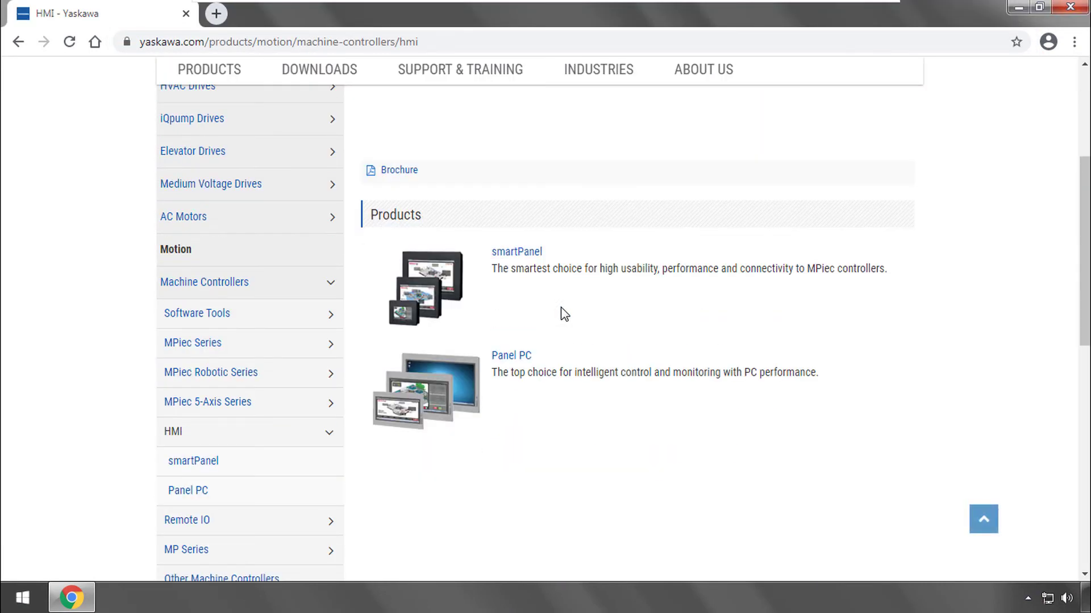
# Open the smartPanel product page and display its Software & Firmware section.
pyautogui.click(516, 253)
pyautogui.scroll(-2, 516, 261)
pyautogui.click(471, 246)
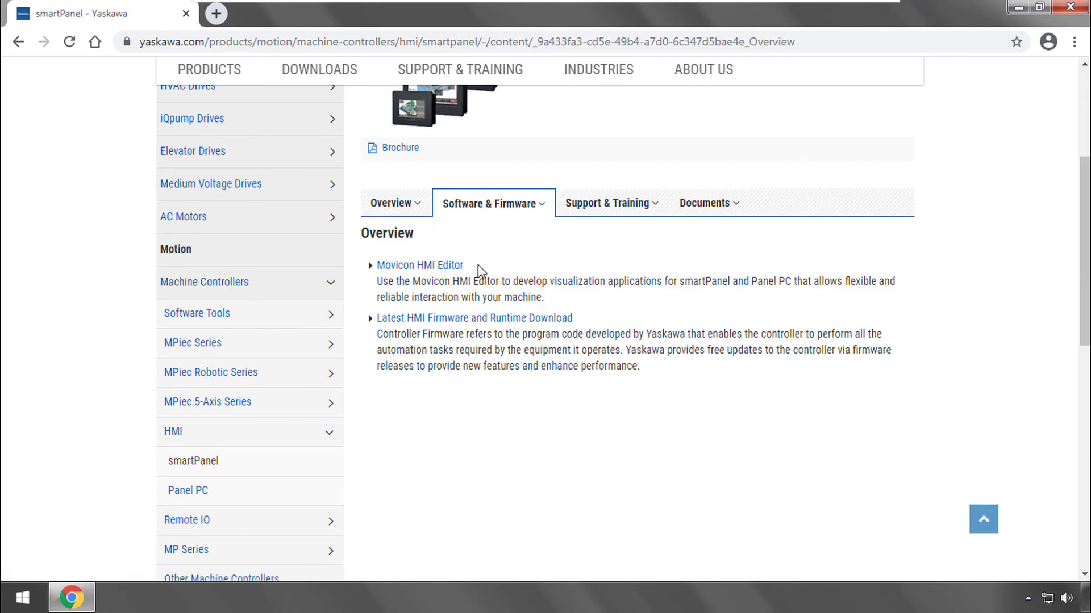